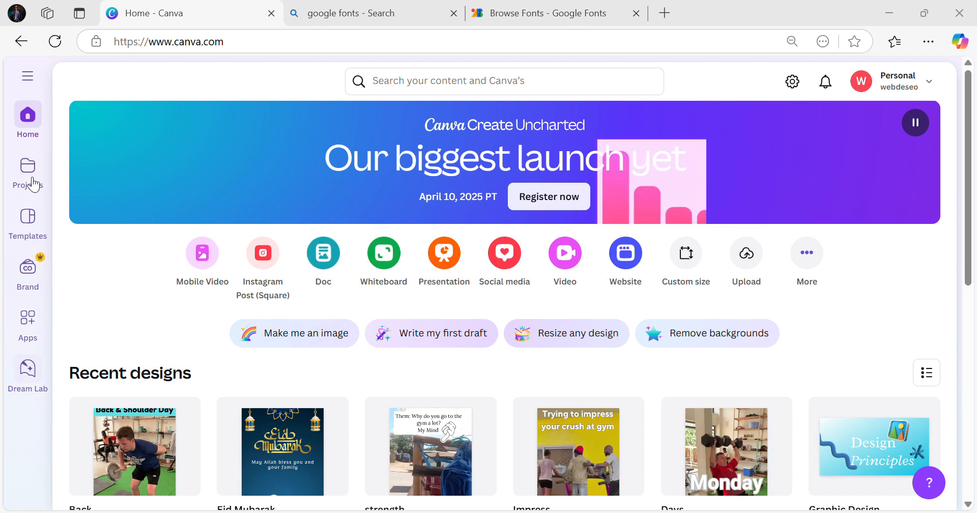
pyautogui.click(28, 77)
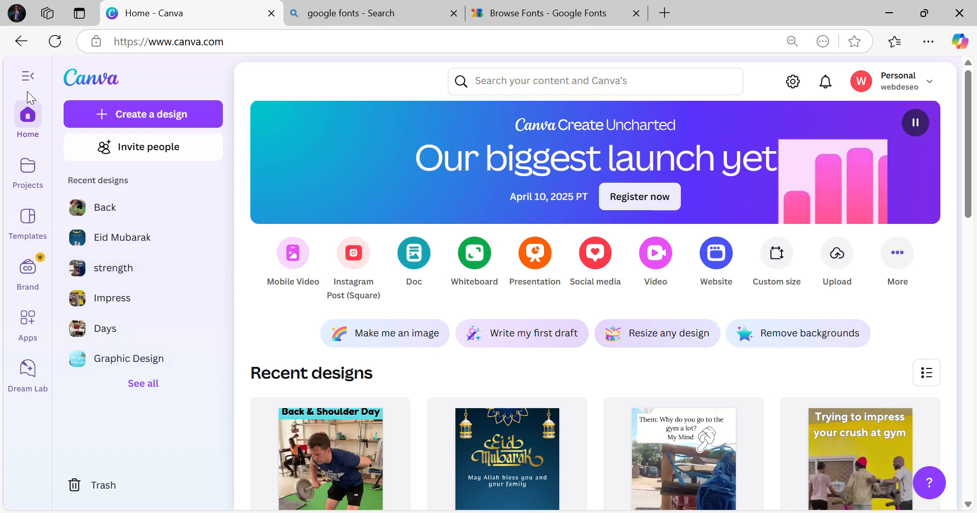
pyautogui.click(28, 77)
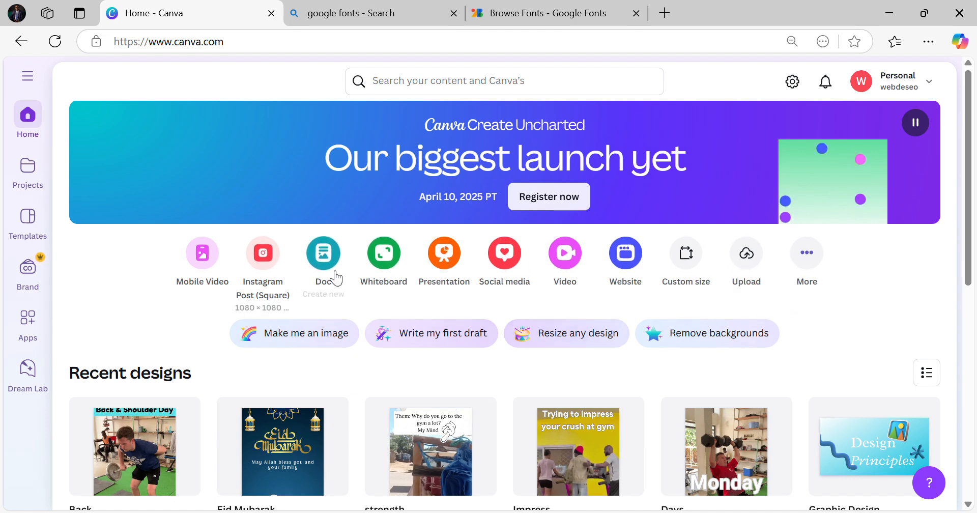
# - Browse the Instagram and popular formats and templates offered for social media designs, then return to the home page
pyautogui.click(502, 275)
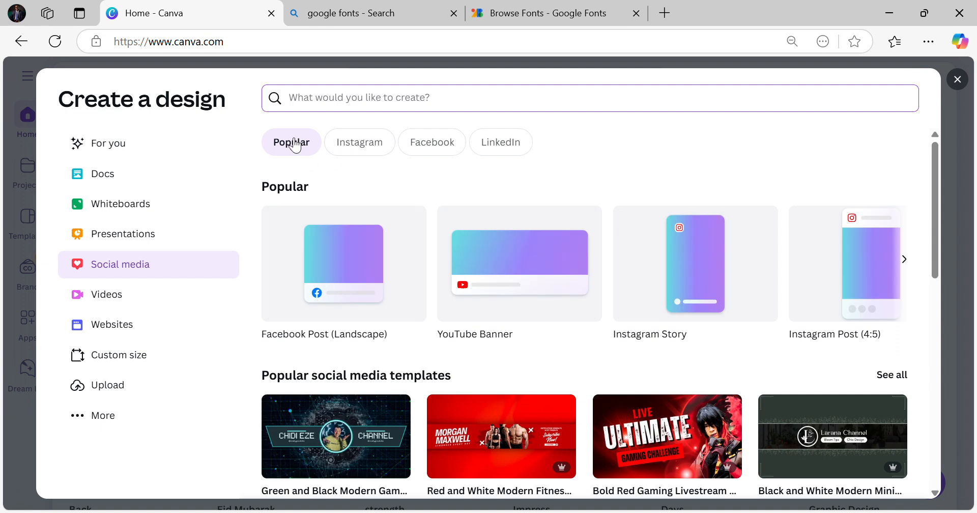
pyautogui.click(365, 149)
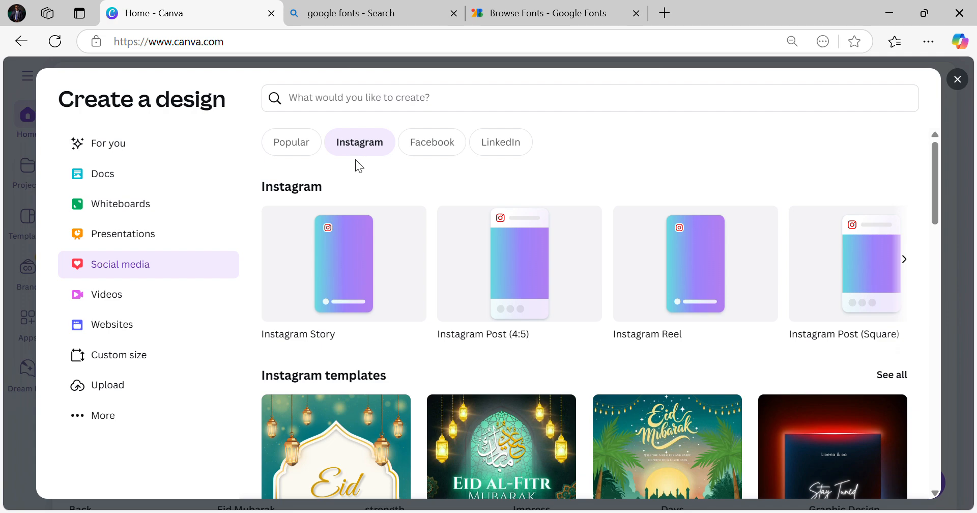
pyautogui.scroll(-5, 624, 252)
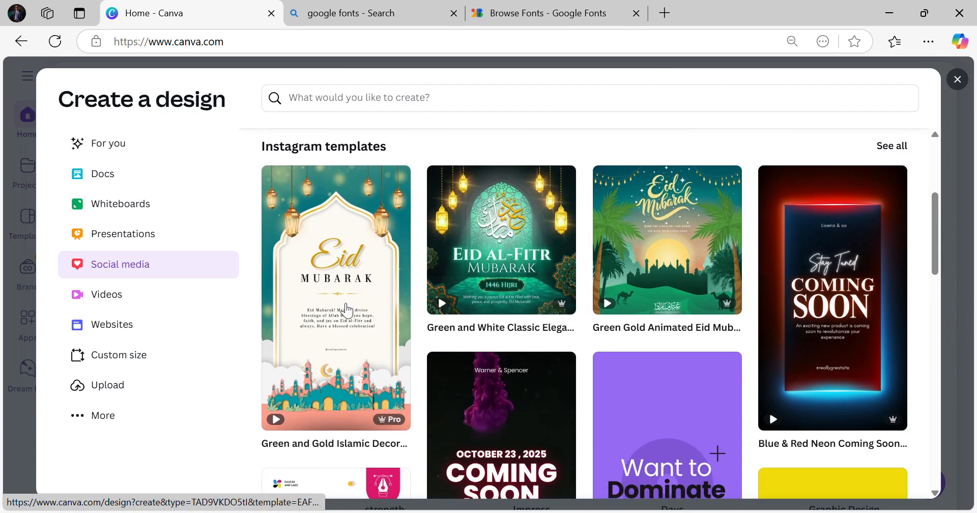
pyautogui.scroll(-6, 346, 309)
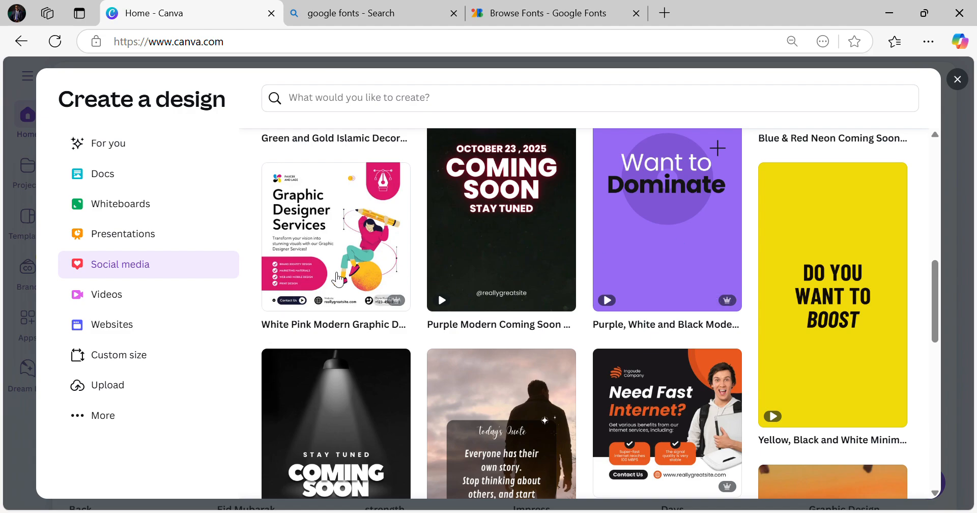
pyautogui.scroll(-10, 338, 279)
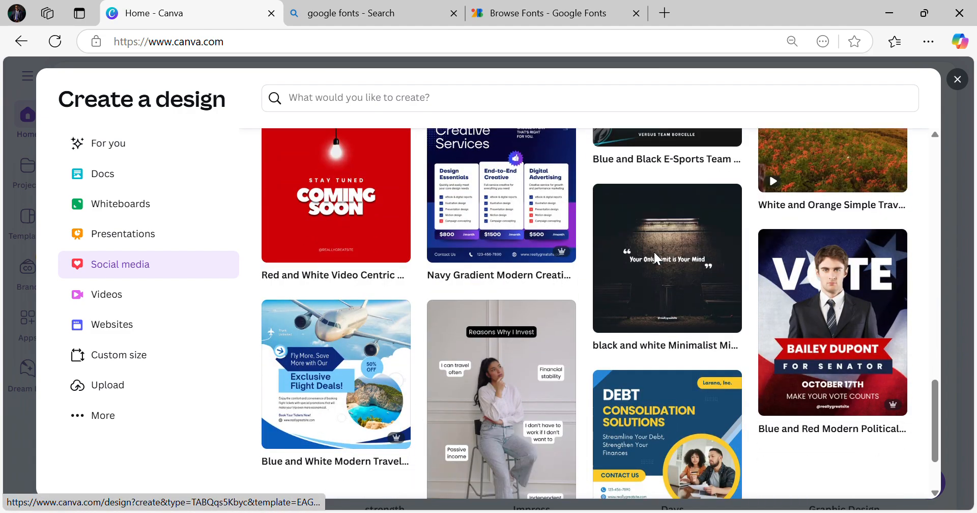
pyautogui.scroll(20, 401, 301)
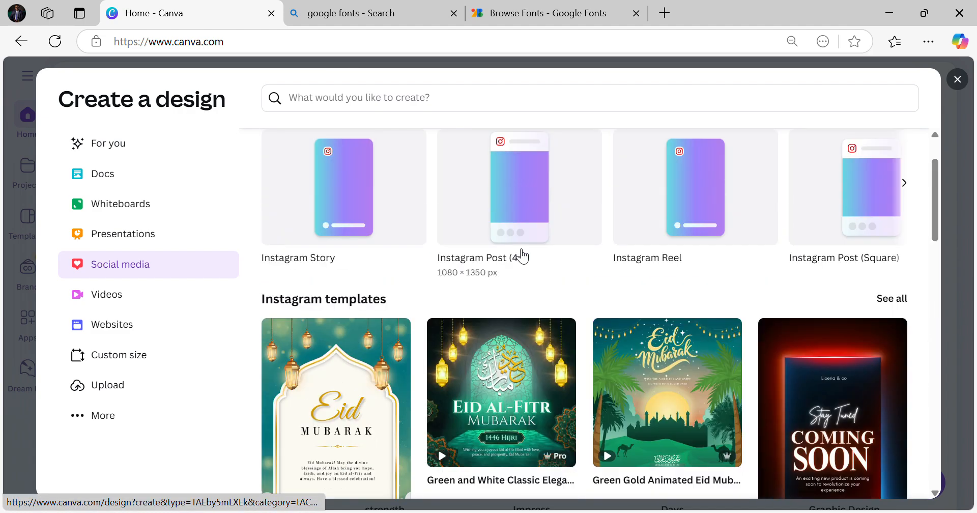
pyautogui.scroll(2, 523, 257)
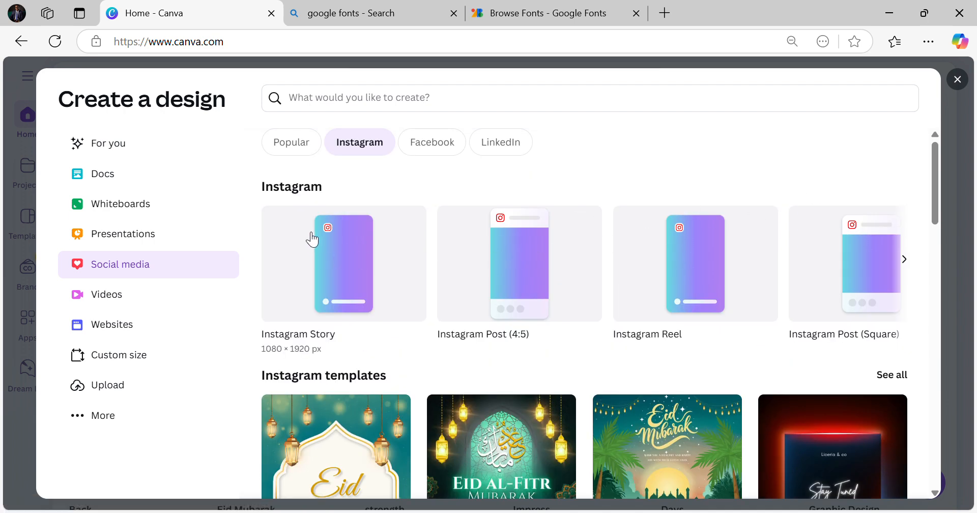
pyautogui.click(292, 143)
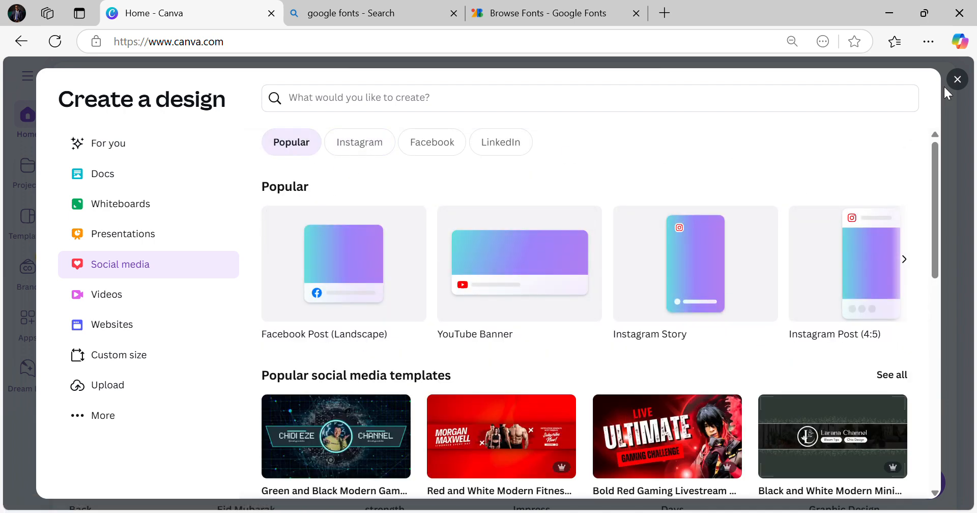
pyautogui.click(958, 81)
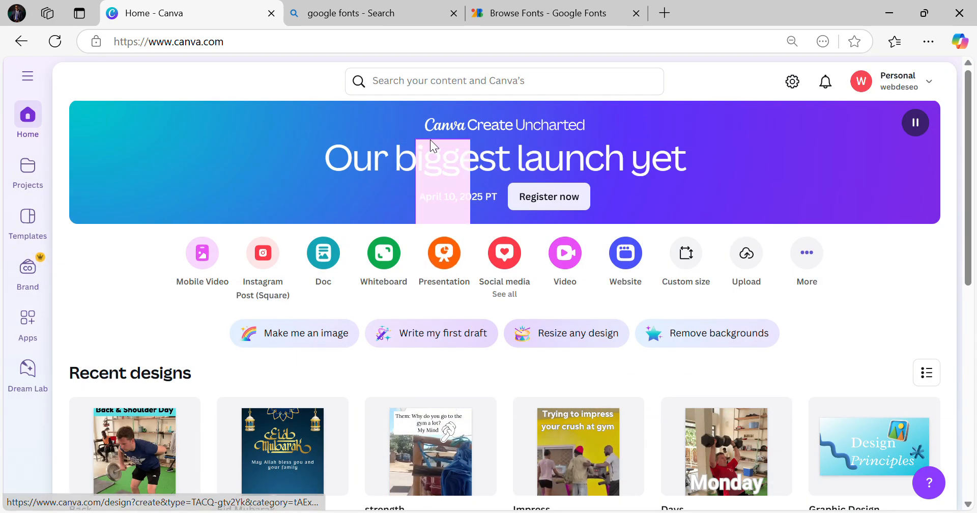
# - Search Canva's content for "instagram posts"
pyautogui.click(429, 84)
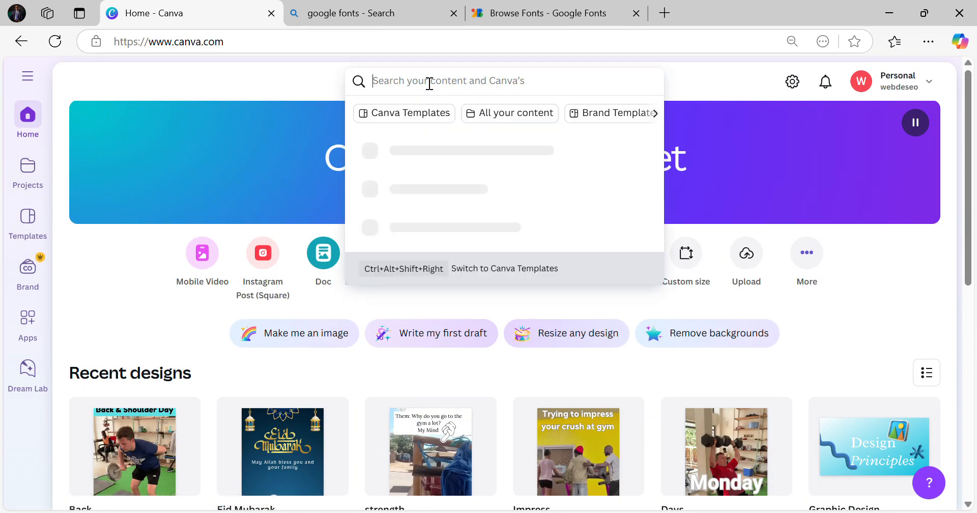
pyautogui.write('ca')
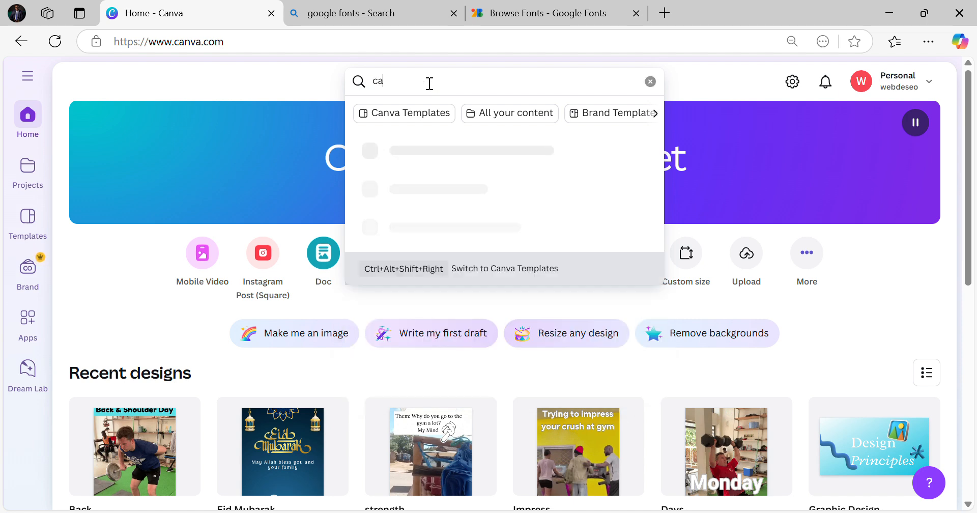
pyautogui.press('BackSpace')
pyautogui.press('BackSpace')
pyautogui.write('ins')
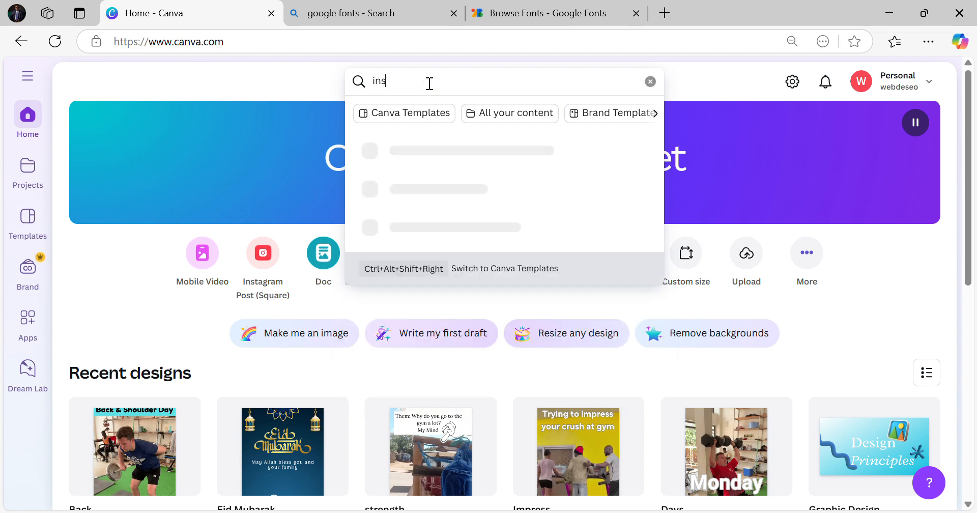
pyautogui.write('gram')
pyautogui.press('BackSpace')
pyautogui.press('BackSpace')
pyautogui.press('BackSpace')
pyautogui.press('BackSpace')
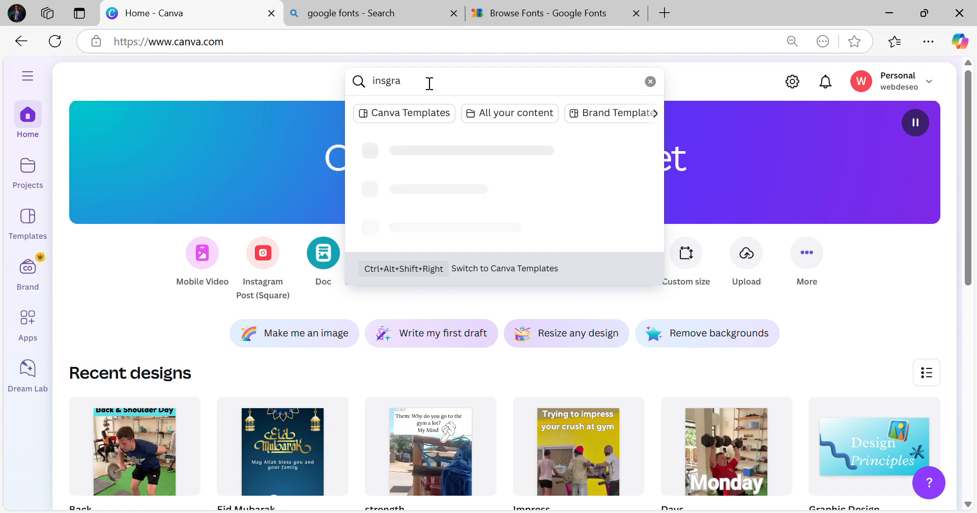
pyautogui.write('tagram')
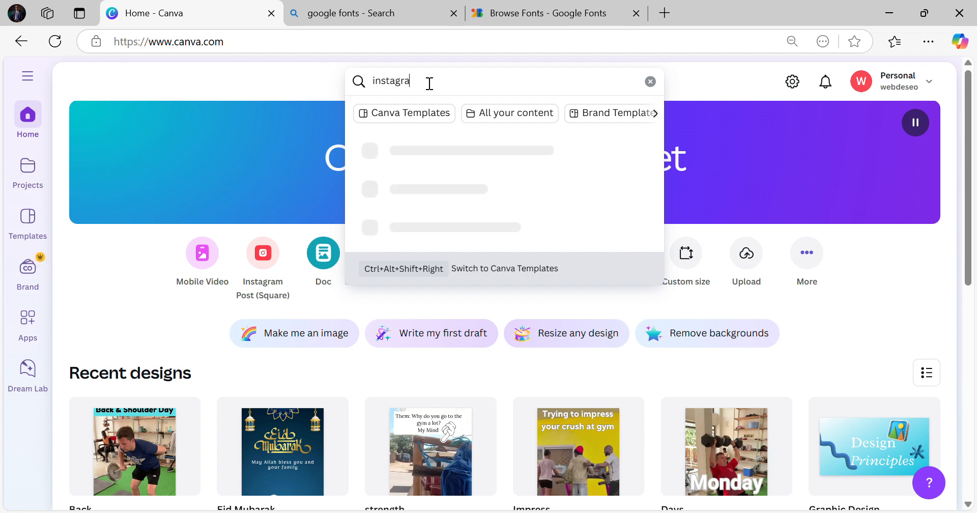
pyautogui.write(' posts')
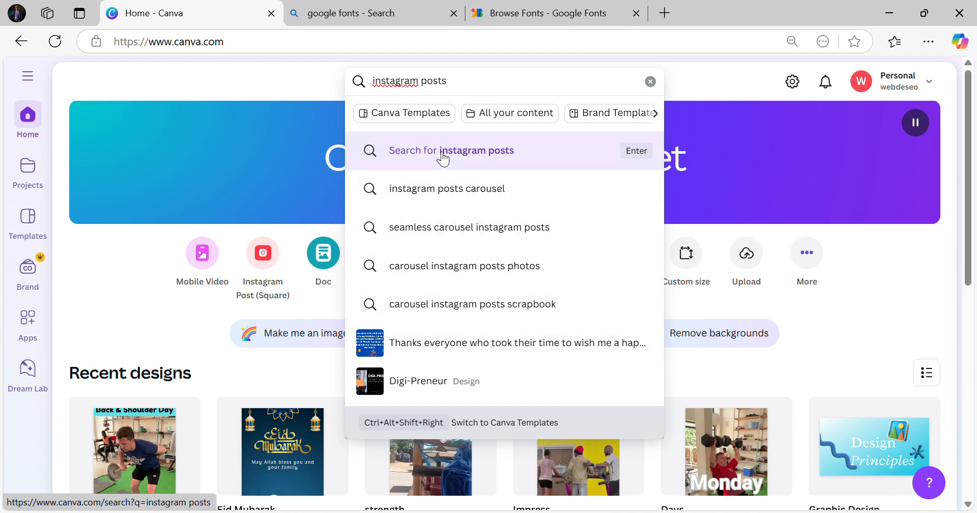
pyautogui.click(468, 153)
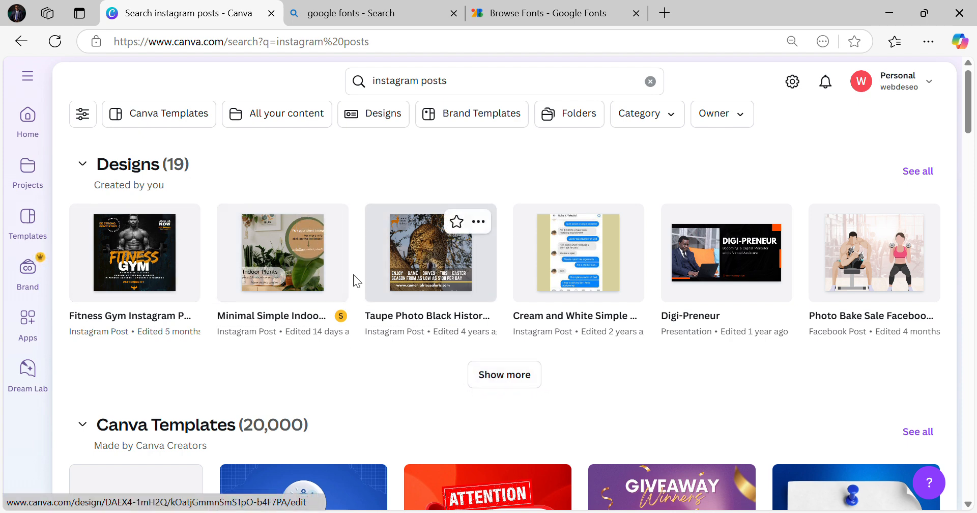
# - Look over the Instagram post templates and create a blank design from the Canva Templates results
pyautogui.scroll(-5, 474, 228)
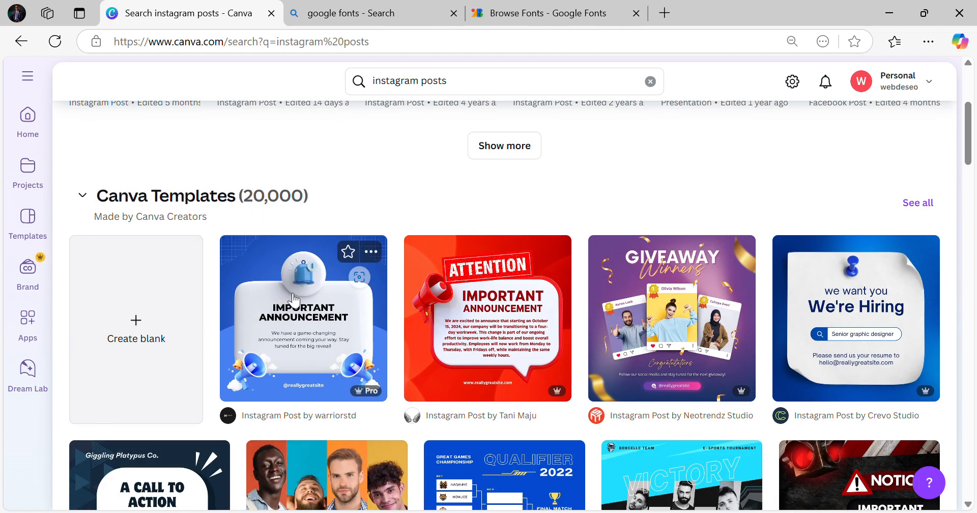
pyautogui.scroll(-3, 866, 320)
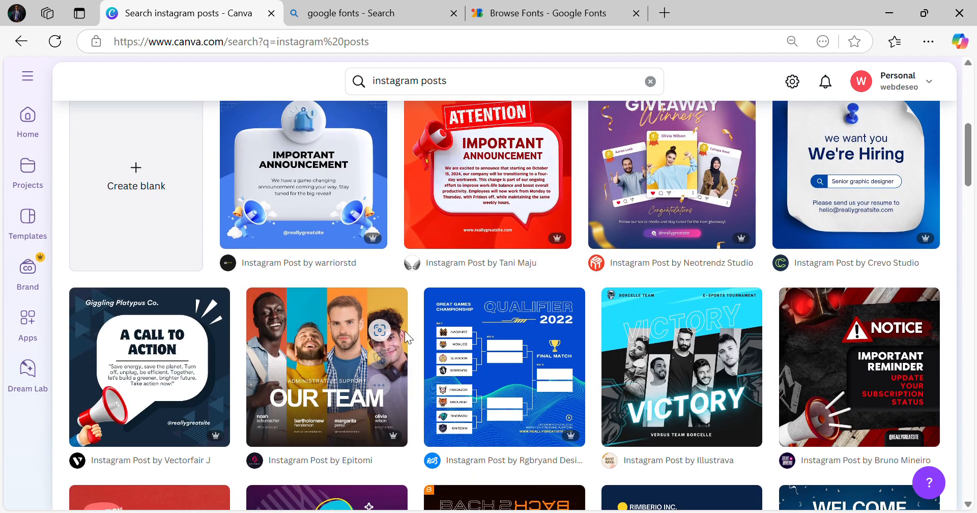
pyautogui.scroll(5, 403, 334)
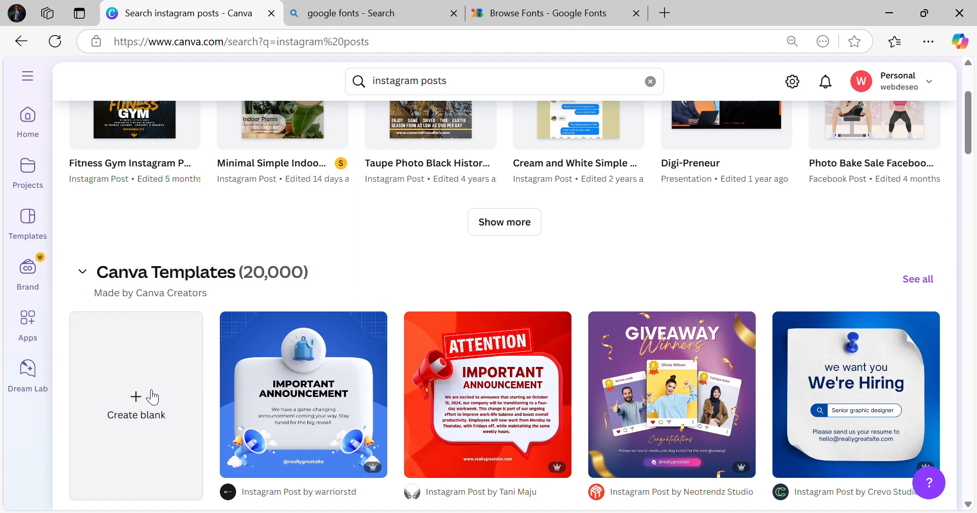
pyautogui.click(132, 406)
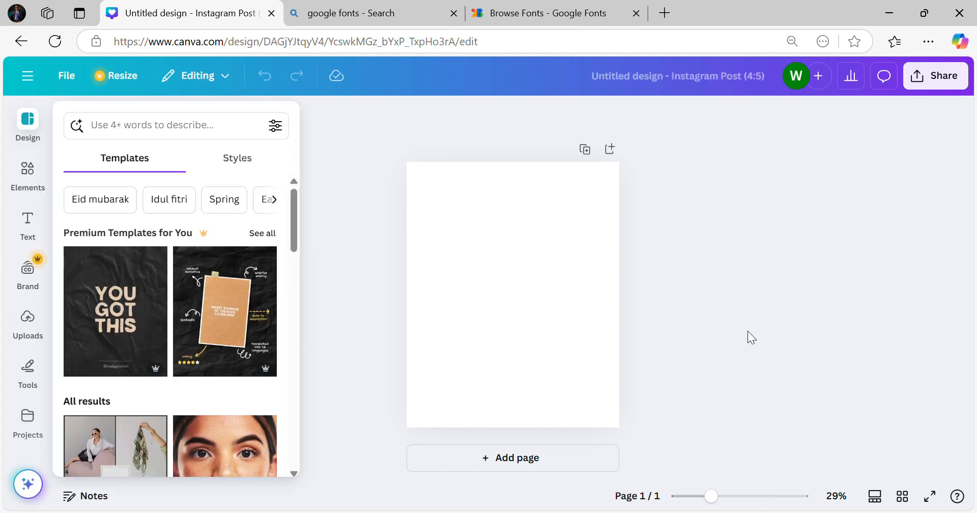
# - Rename the untitled design as "Travel Ghana"
pyautogui.click(686, 71)
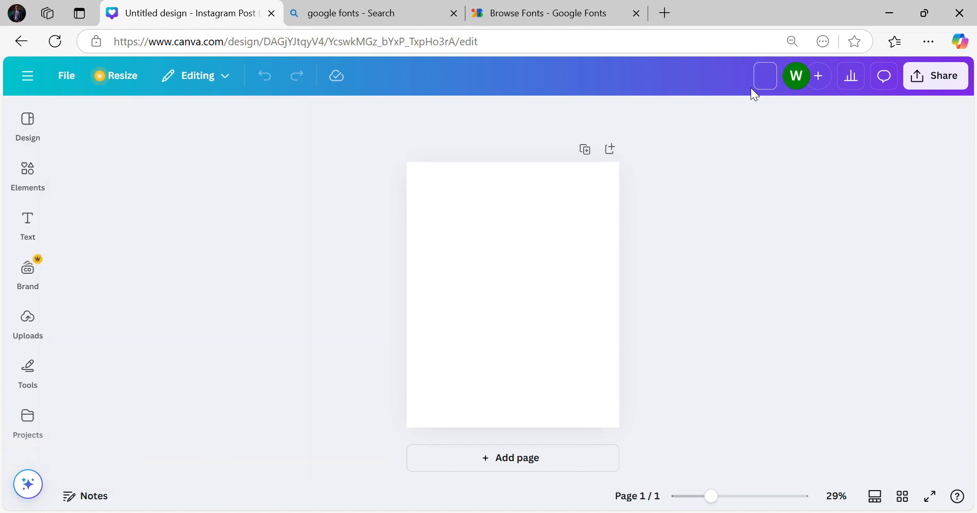
pyautogui.write('Travel Ghana')
pyautogui.click(304, 223)
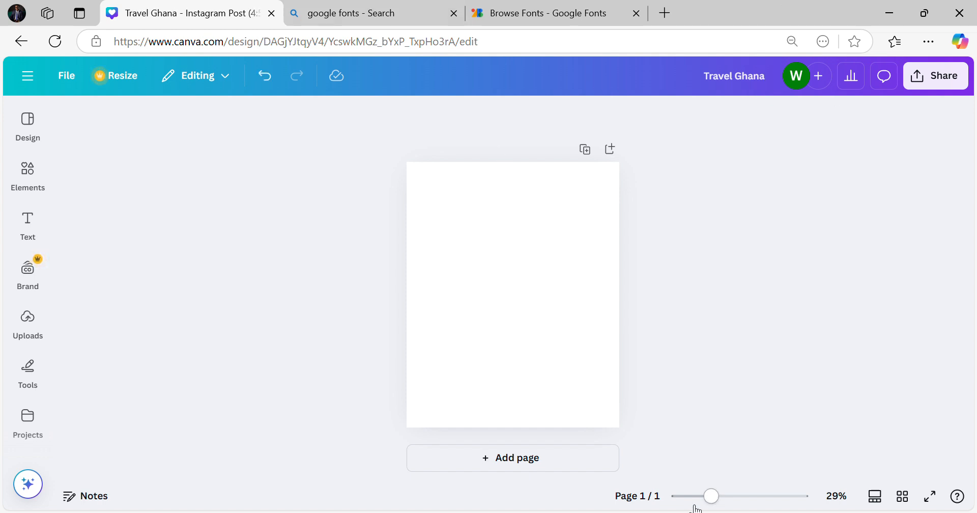
pyautogui.moveTo(717, 500); pyautogui.dragTo(725, 504)
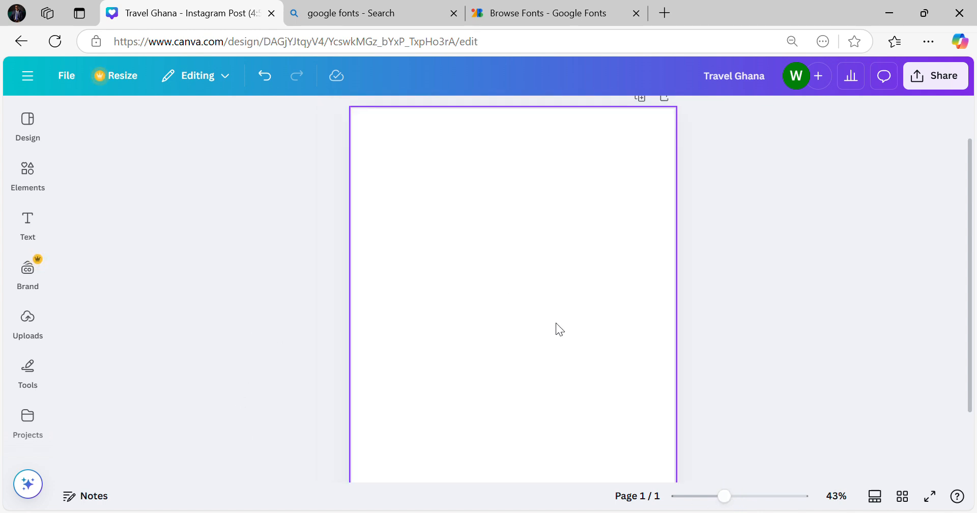
pyautogui.scroll(-2, 557, 324)
pyautogui.scroll(2, 556, 329)
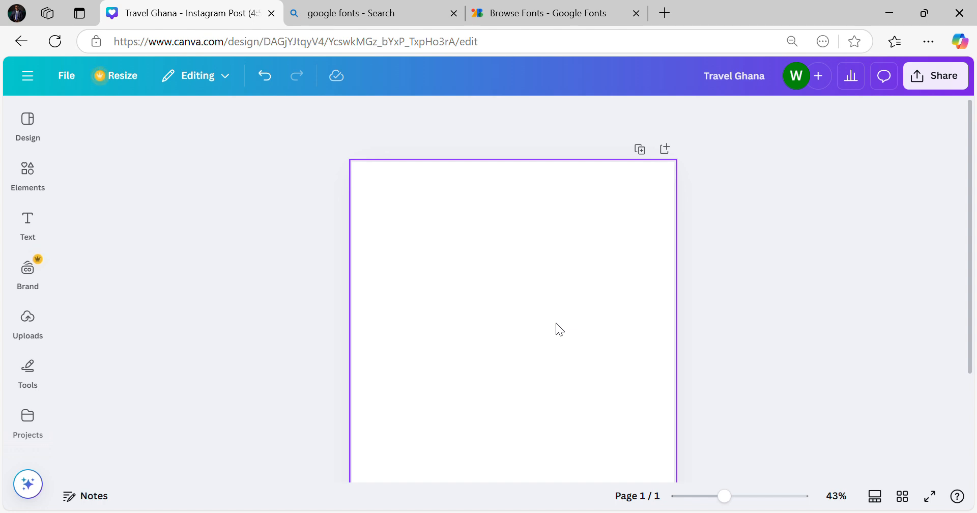
pyautogui.scroll(-2, 556, 323)
pyautogui.scroll(2, 556, 323)
pyautogui.scroll(-1, 556, 324)
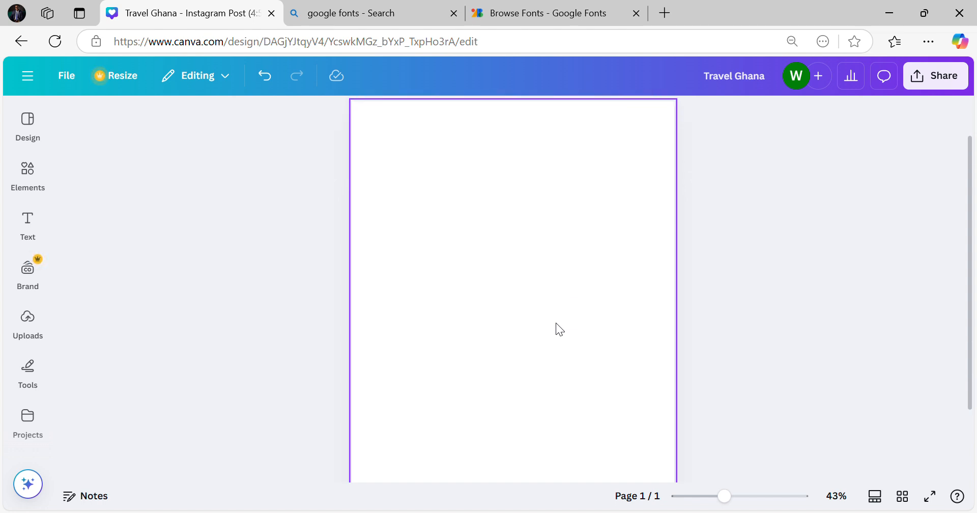
pyautogui.scroll(-1, 556, 323)
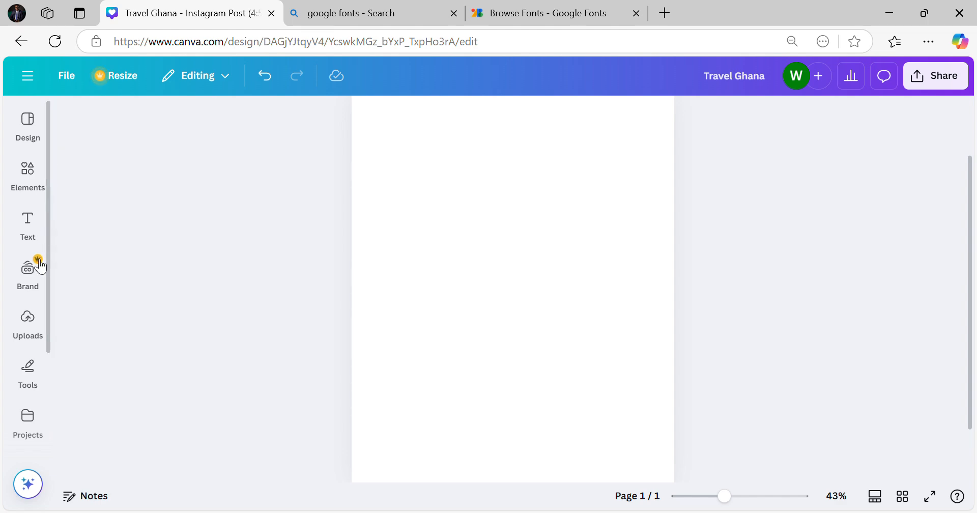
# - Look through the editor's resource categories, including design, elements, text, tools and projects
pyautogui.click(30, 125)
pyautogui.click(29, 181)
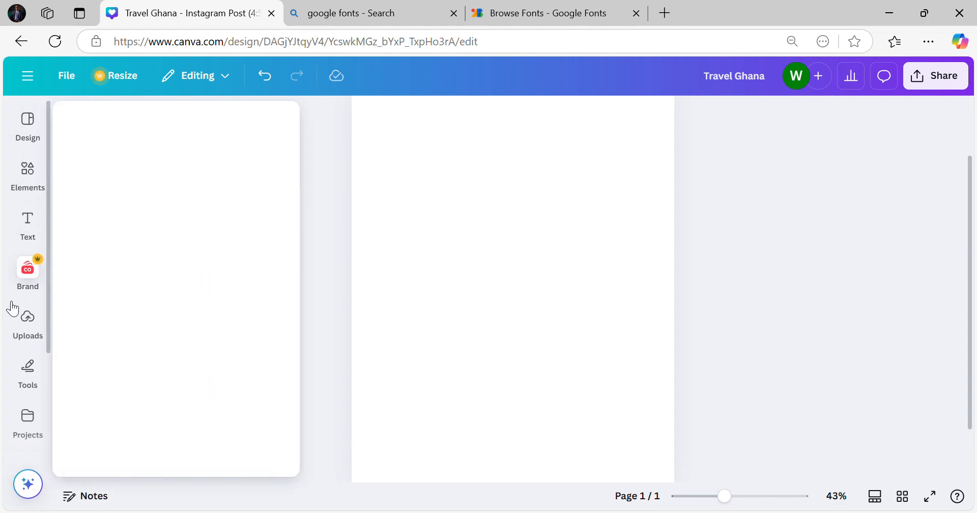
pyautogui.click(22, 413)
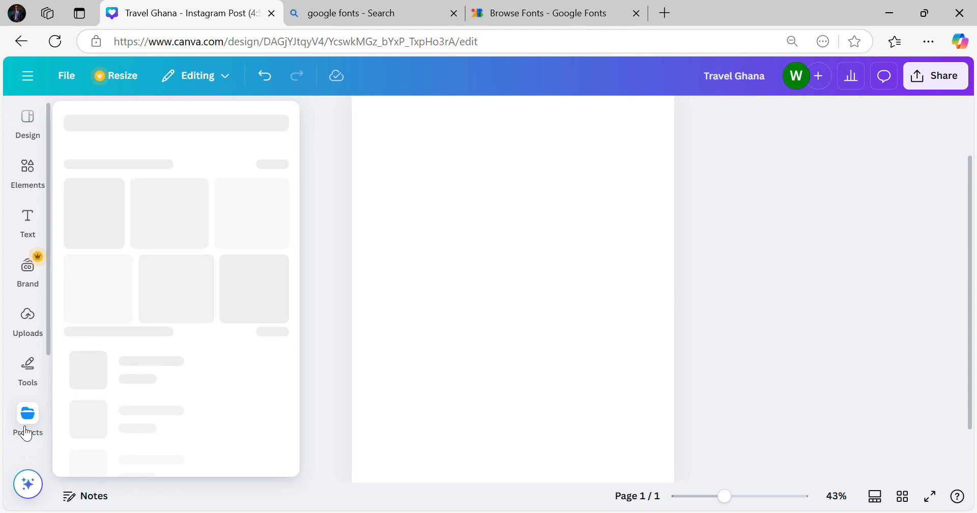
pyautogui.click(23, 413)
pyautogui.click(19, 136)
pyautogui.click(19, 138)
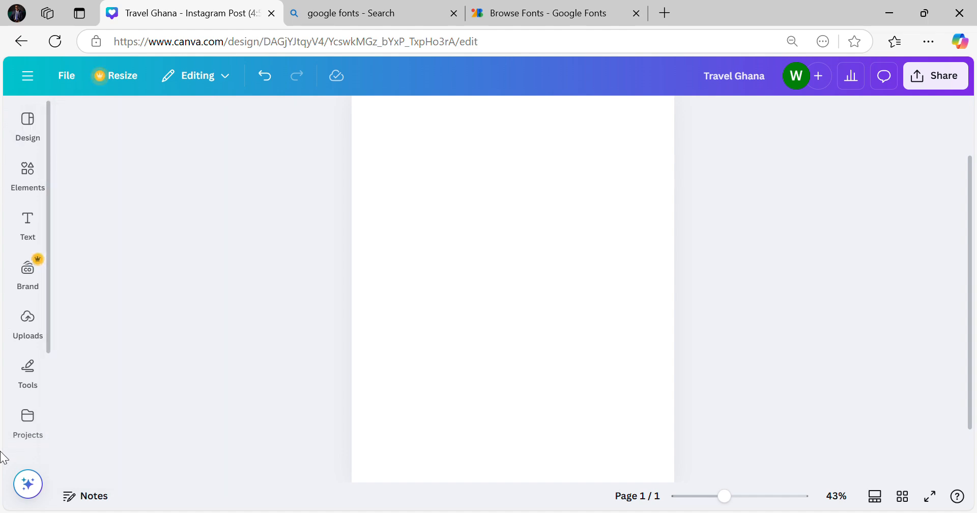
pyautogui.click(22, 134)
pyautogui.click(20, 216)
pyautogui.click(25, 176)
pyautogui.click(28, 367)
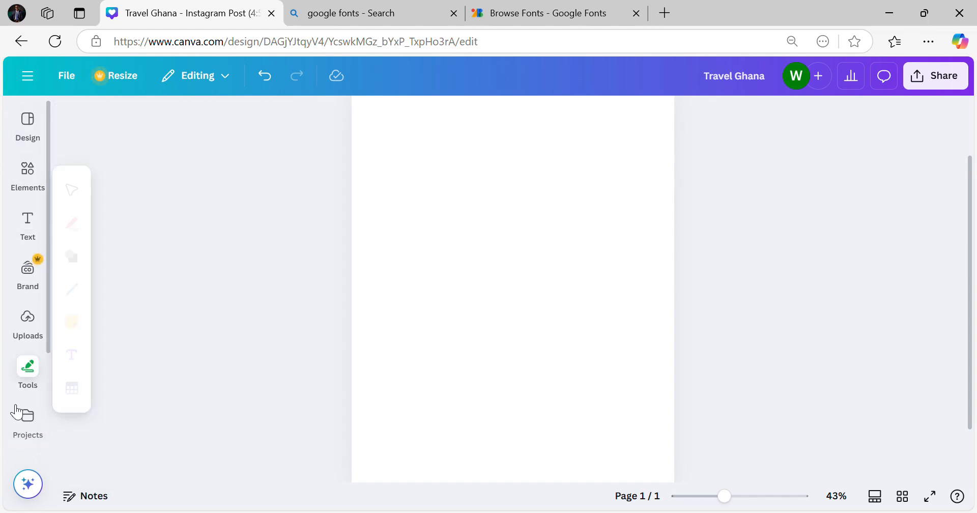
pyautogui.click(23, 414)
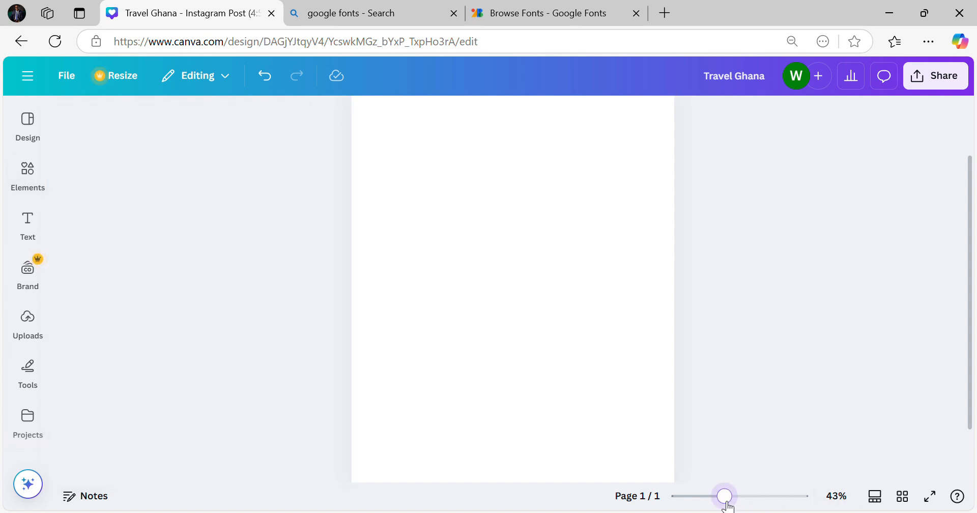
# - Reduce the zoom to 39% so the whole blank page fits, and select the page
pyautogui.moveTo(728, 505); pyautogui.dragTo(723, 506)
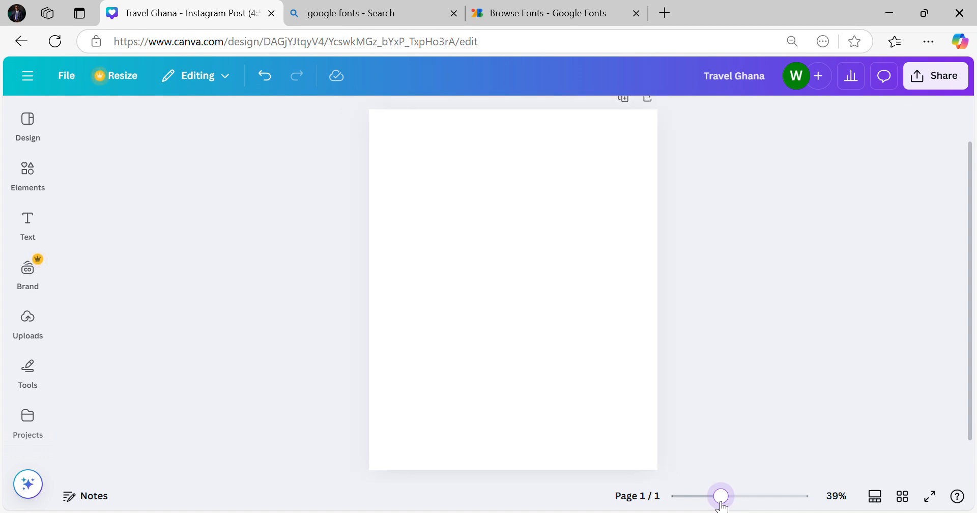
pyautogui.click(421, 328)
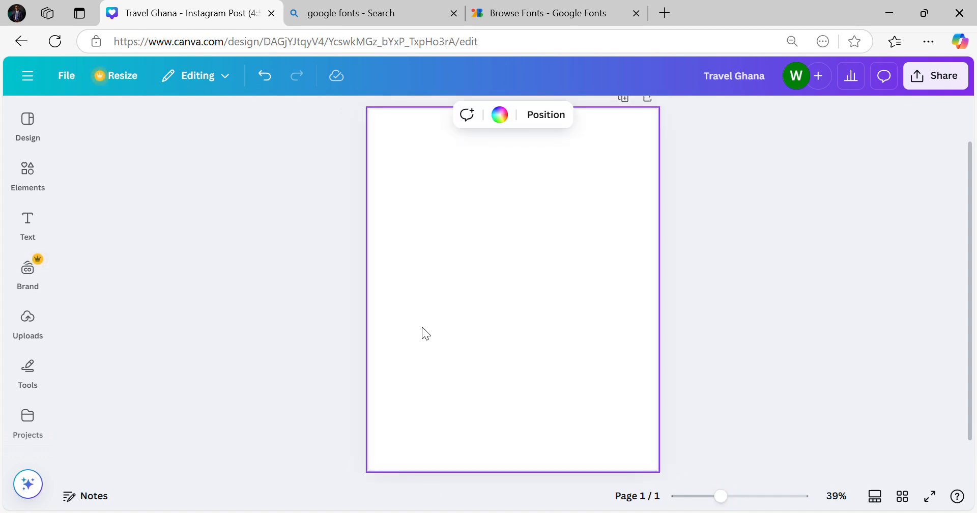
# - Look through the suggested design templates for the Instagram post
pyautogui.click(24, 144)
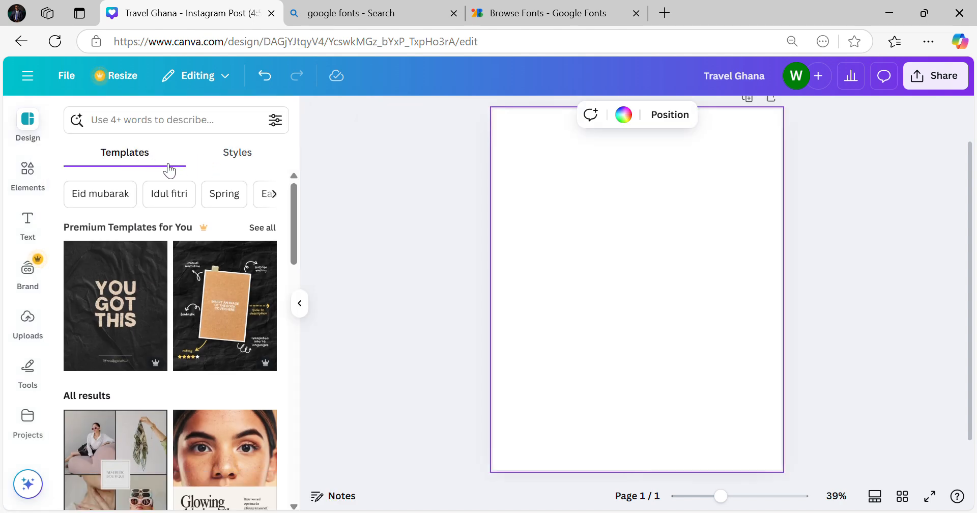
pyautogui.scroll(-15, 153, 275)
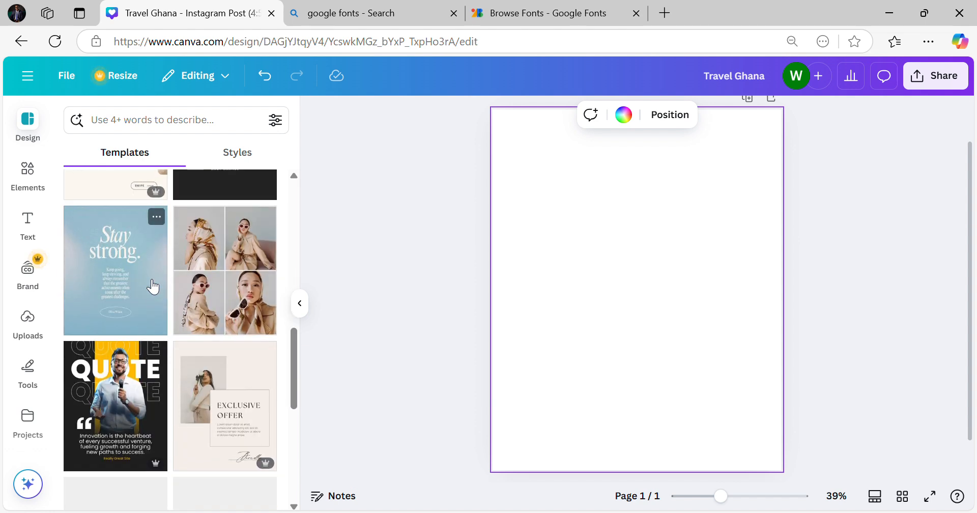
pyautogui.scroll(15, 153, 286)
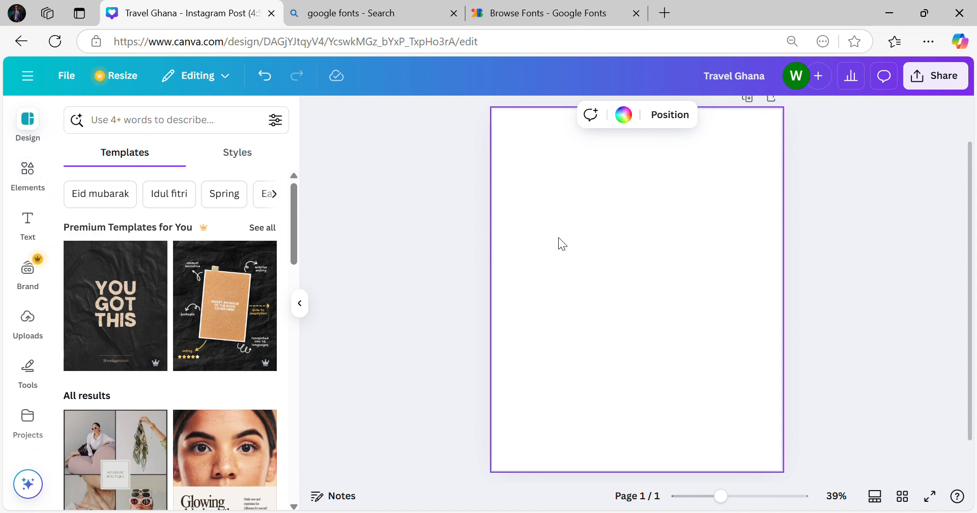
# - Upload the "logo", "Ghana" and "WhatsApp Image 2025-03-21 at 21.02.23" files from the Downloads folder
pyautogui.click(21, 326)
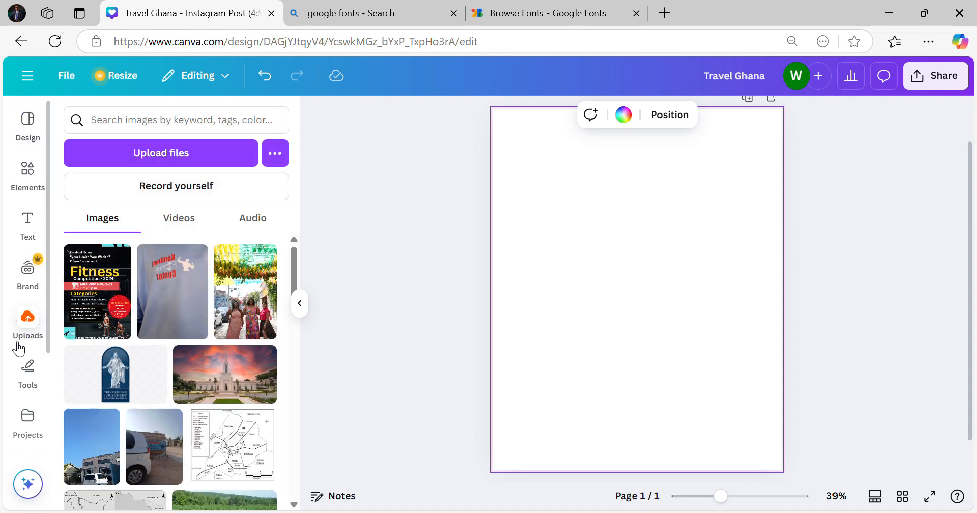
pyautogui.click(178, 156)
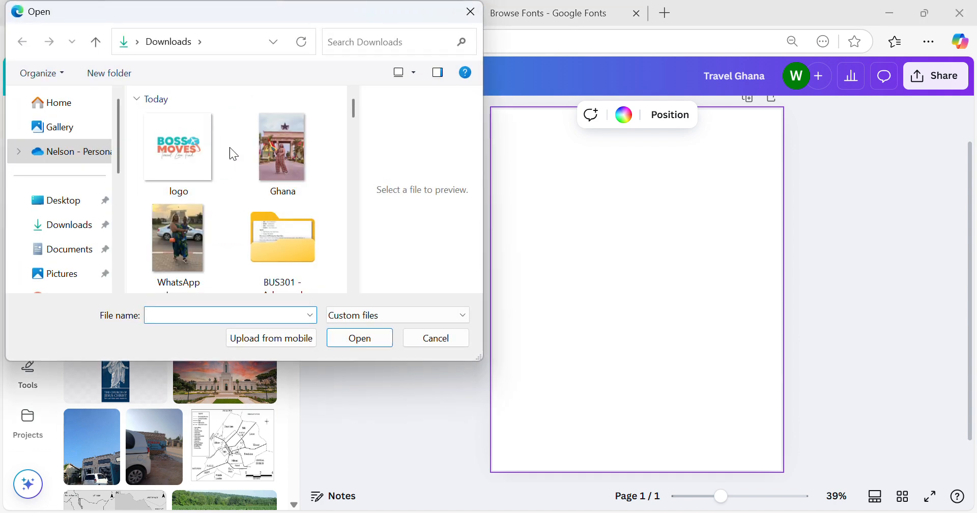
pyautogui.click(181, 242)
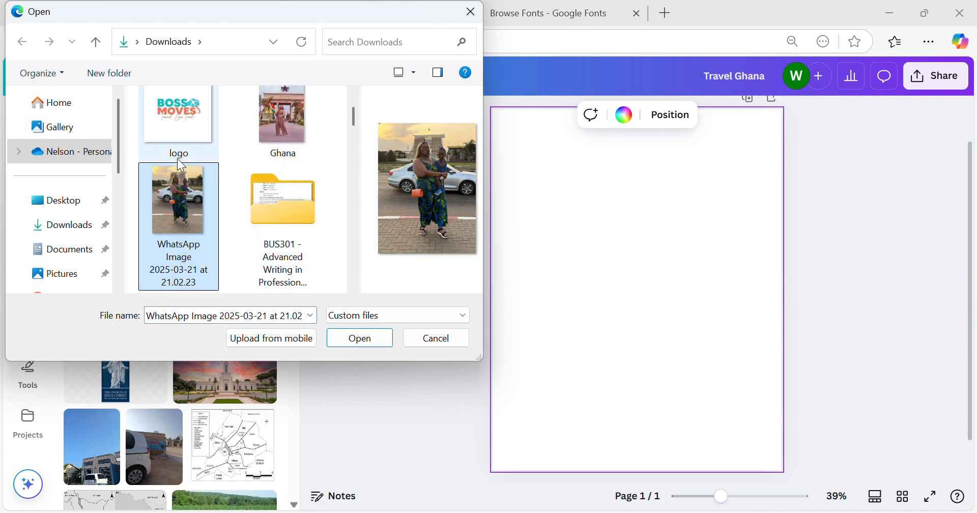
pyautogui.keyDown('shift'); pyautogui.click(180, 139); pyautogui.keyUp('shift')
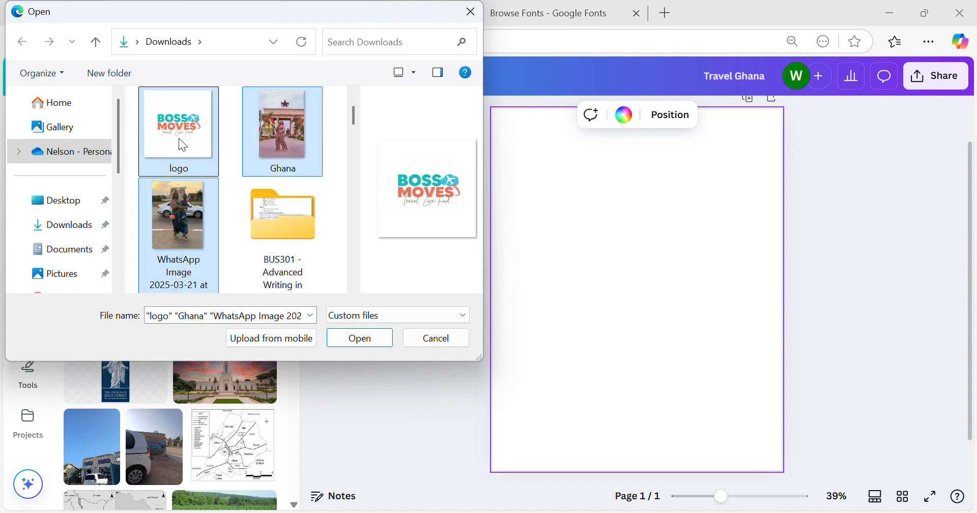
pyautogui.click(375, 340)
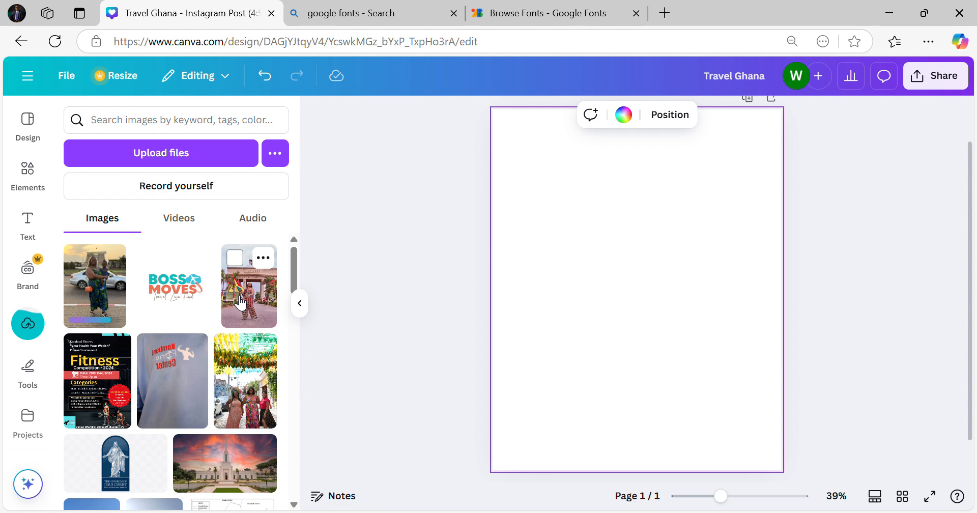
# - Fill the page with the uploaded Ghana monument photo and shift it down within its crop to leave more sky above the star
pyautogui.moveTo(241, 304); pyautogui.dragTo(509, 253)
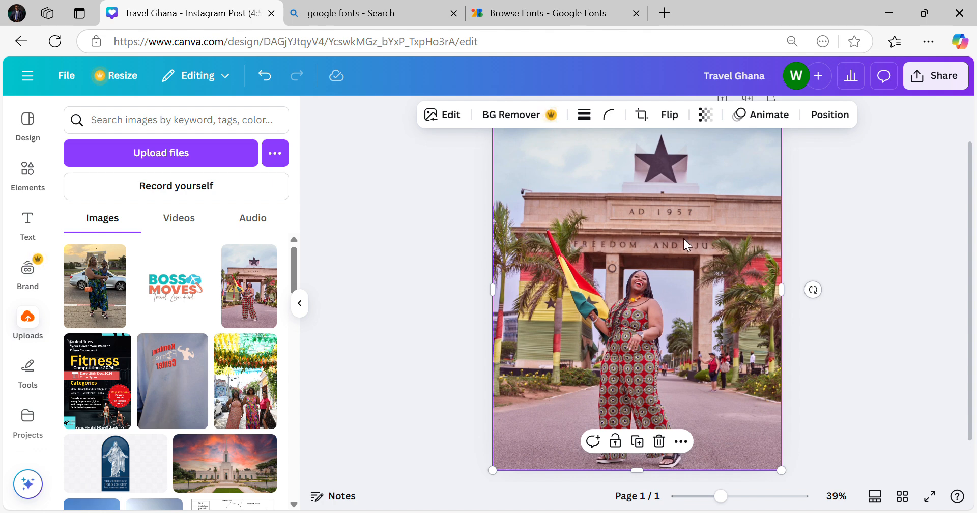
pyautogui.doubleClick(637, 289)
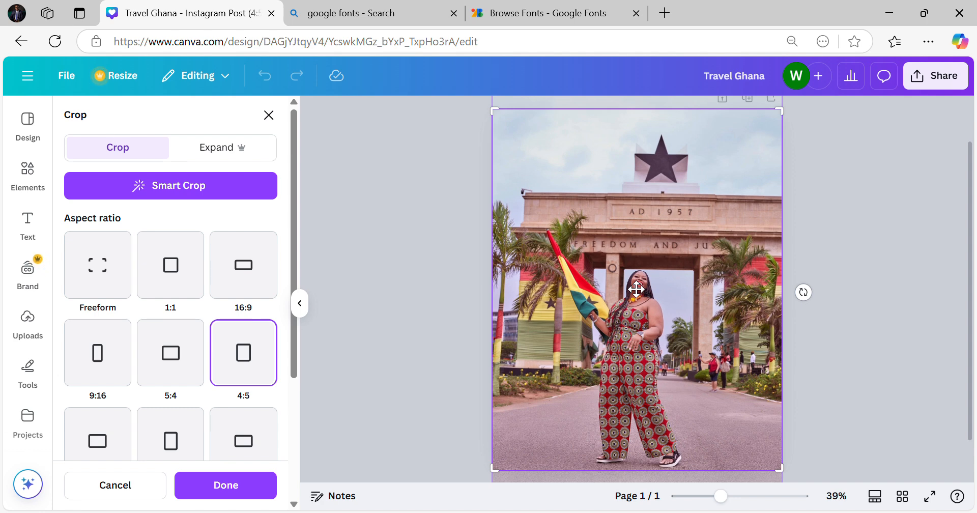
pyautogui.moveTo(637, 289); pyautogui.dragTo(598, 331)
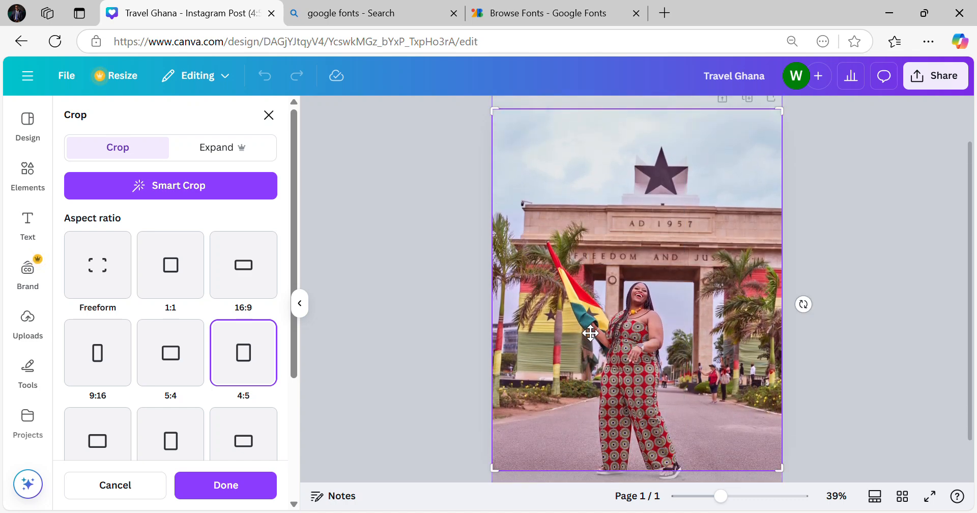
pyautogui.moveTo(606, 288); pyautogui.dragTo(607, 316)
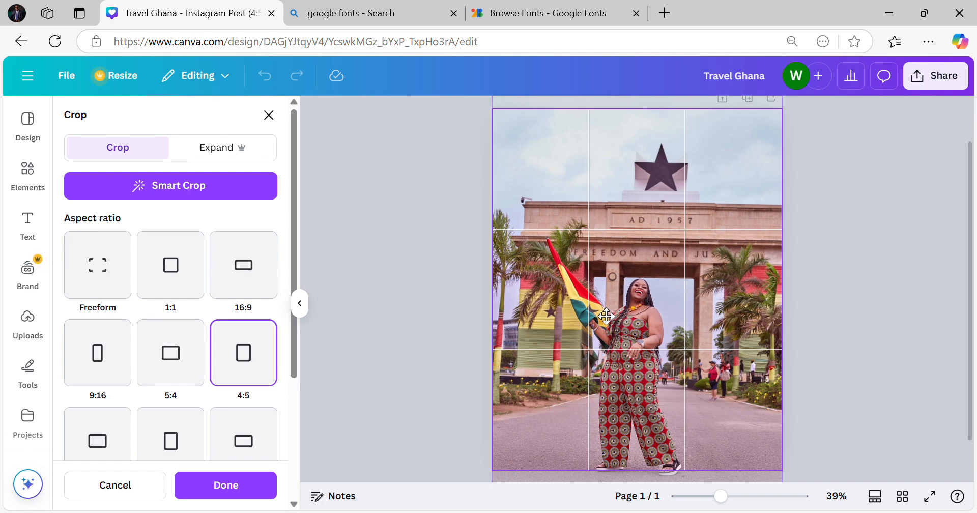
pyautogui.moveTo(603, 311); pyautogui.dragTo(600, 294)
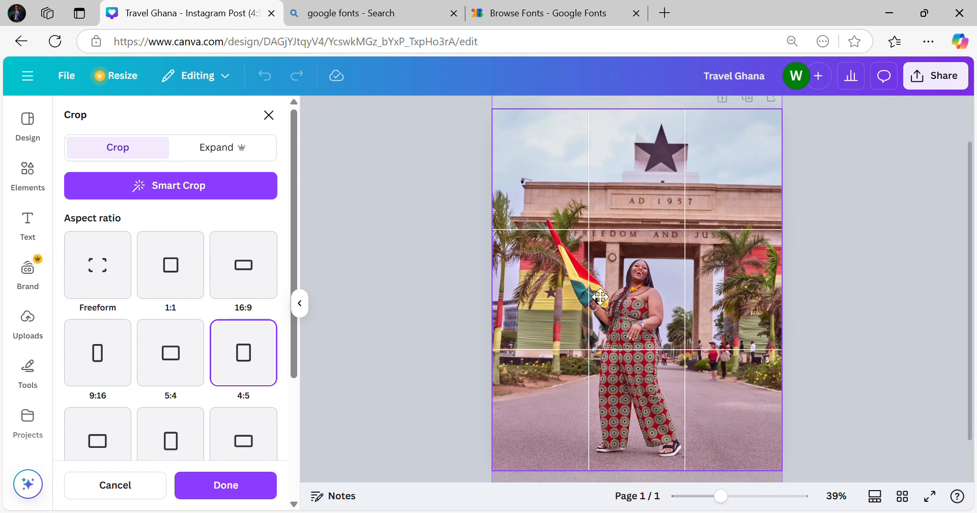
pyautogui.moveTo(601, 297); pyautogui.dragTo(636, 246)
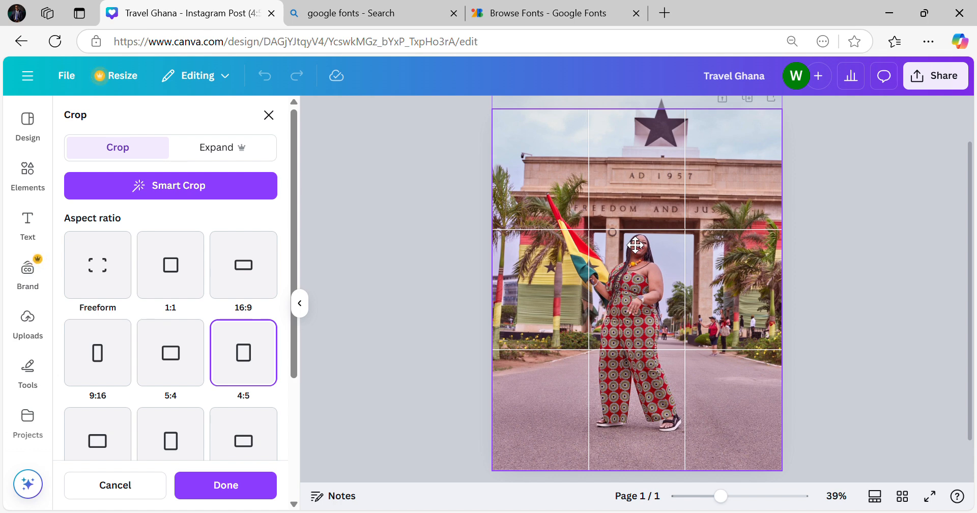
pyautogui.moveTo(635, 245); pyautogui.dragTo(643, 285)
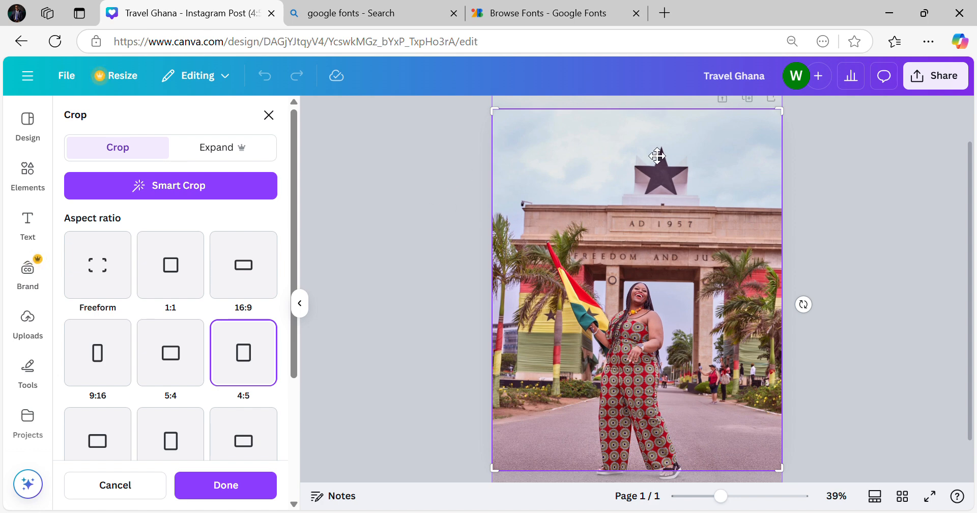
pyautogui.click(438, 223)
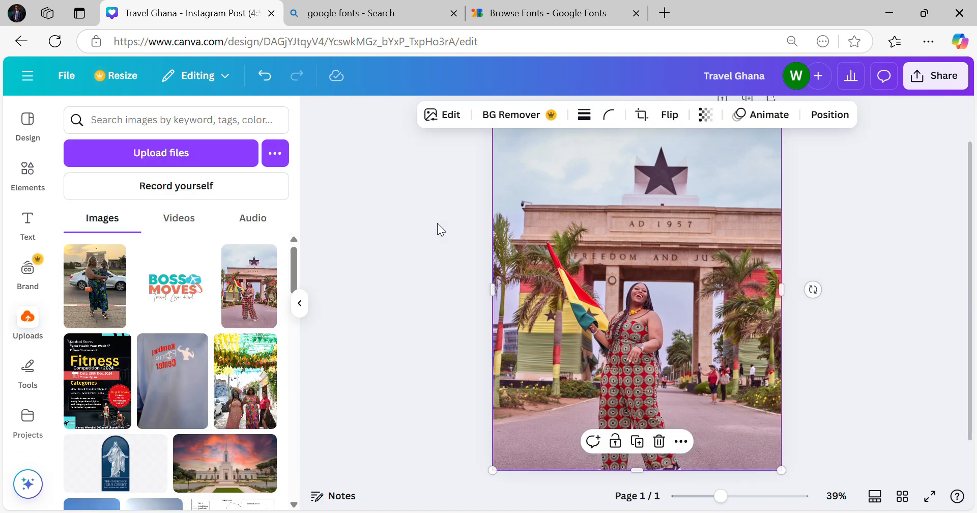
# - Show the rulers and guides around the page and deselect the photo
pyautogui.click(68, 78)
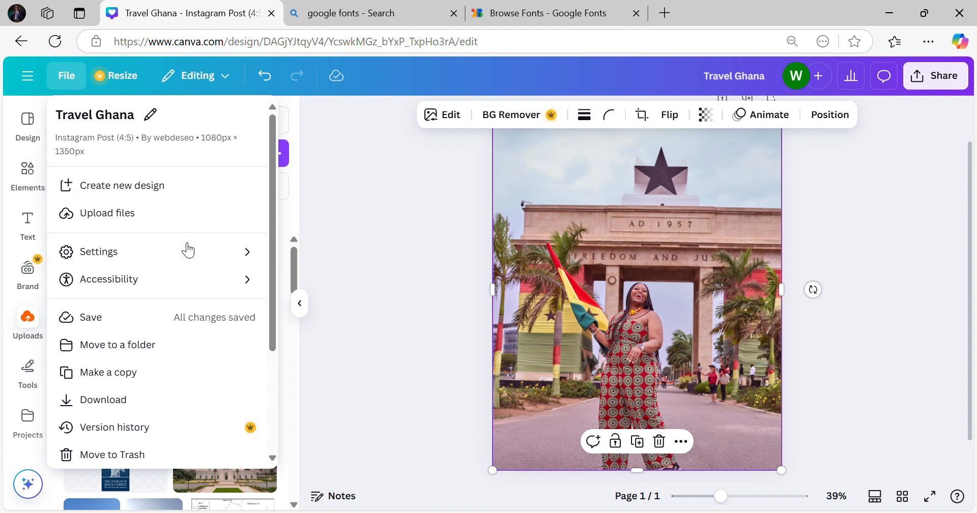
pyautogui.moveTo(210, 257)
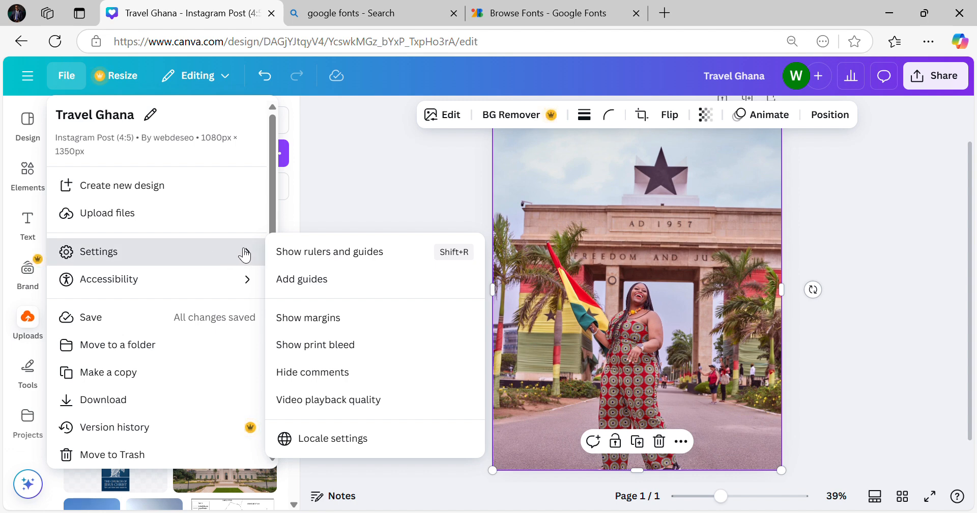
pyautogui.click(362, 257)
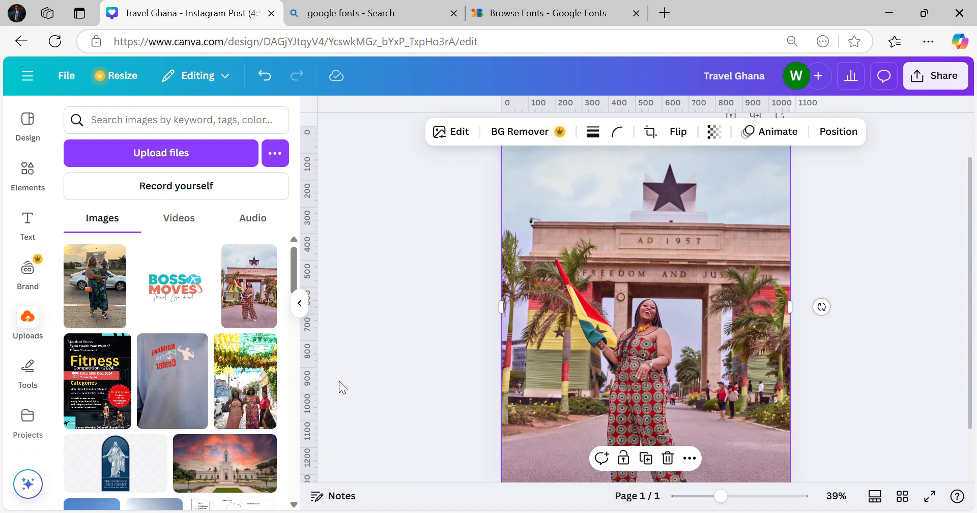
pyautogui.click(402, 304)
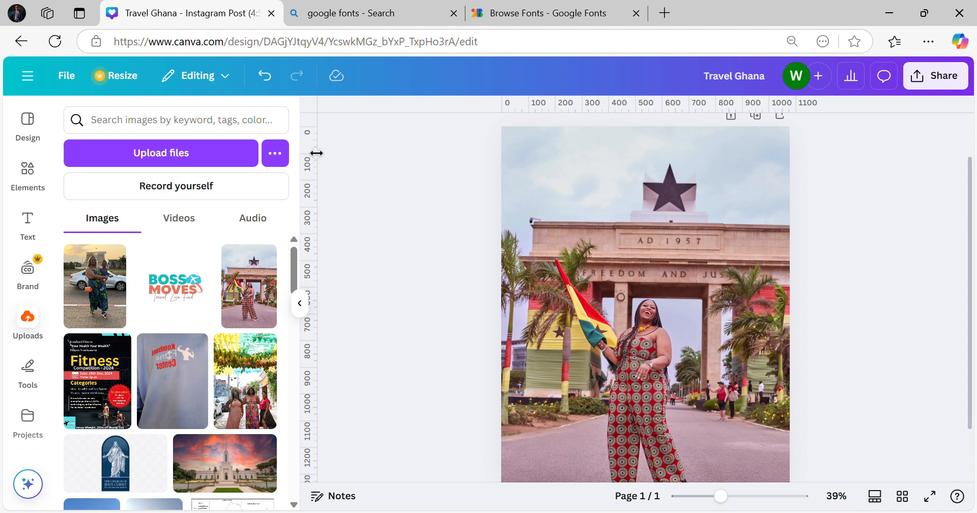
# - Add three vertical guides to the page at about 300, 598 and 900 px
pyautogui.moveTo(316, 152)
pyautogui.mouseDown()
pyautogui.moveTo(328, 170)
pyautogui.moveTo(368, 178)
pyautogui.moveTo(589, 185)
pyautogui.moveTo(582, 188)
pyautogui.mouseUp()
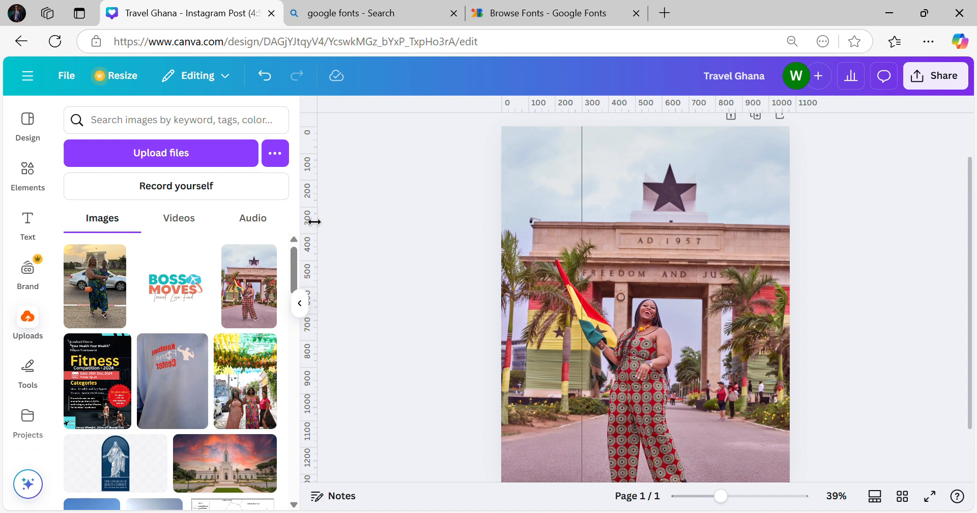
pyautogui.moveTo(316, 209); pyautogui.dragTo(660, 221)
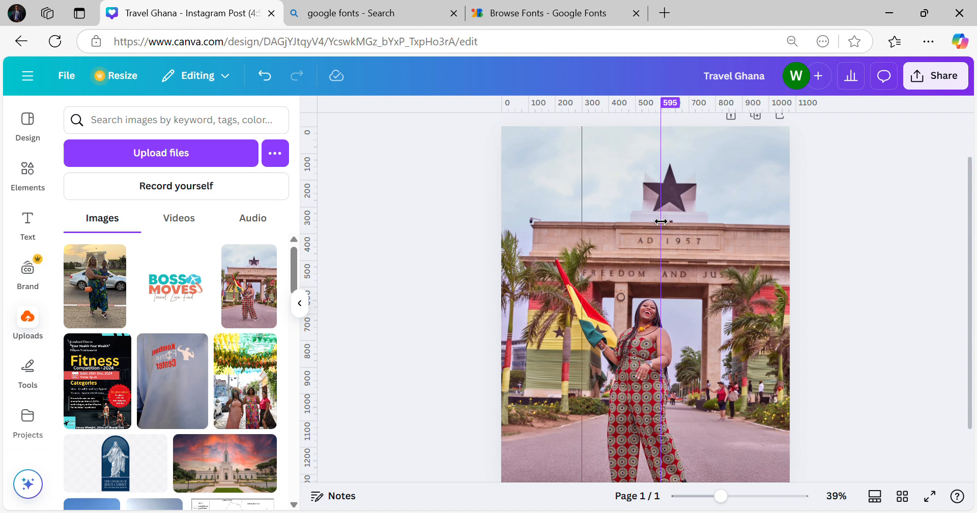
pyautogui.moveTo(660, 221)
pyautogui.mouseDown()
pyautogui.moveTo(690, 222)
pyautogui.moveTo(662, 227)
pyautogui.mouseUp()
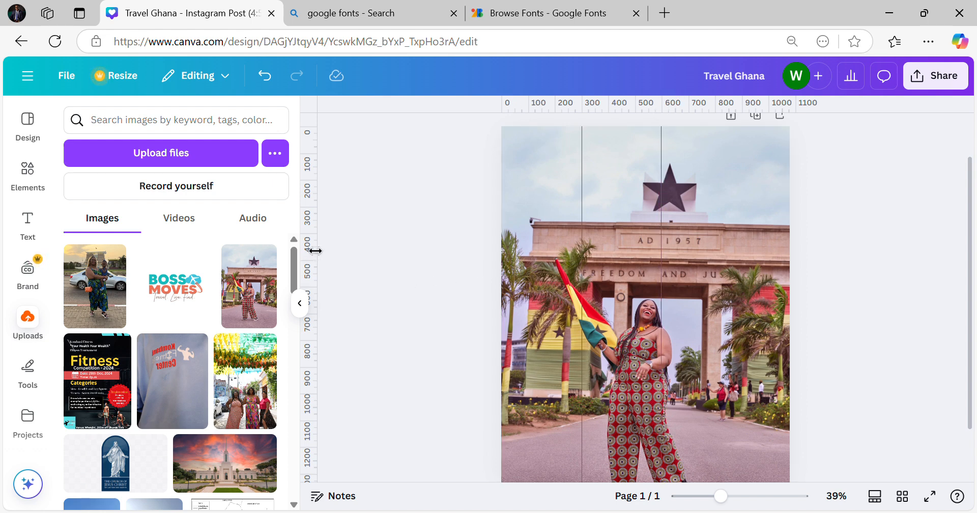
pyautogui.moveTo(316, 250); pyautogui.dragTo(735, 270)
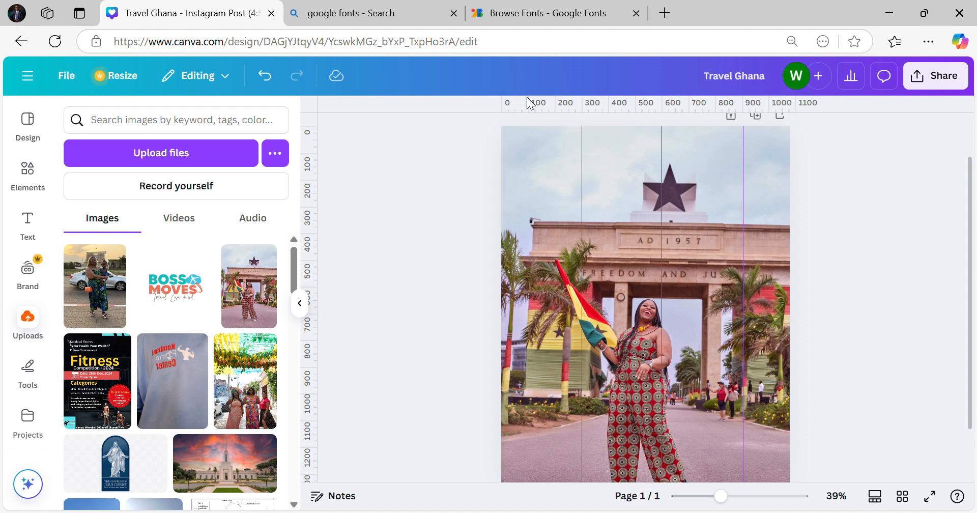
# - Add three horizontal guides to the page at about 300, 600 and 1091 px
pyautogui.moveTo(524, 113); pyautogui.dragTo(540, 208)
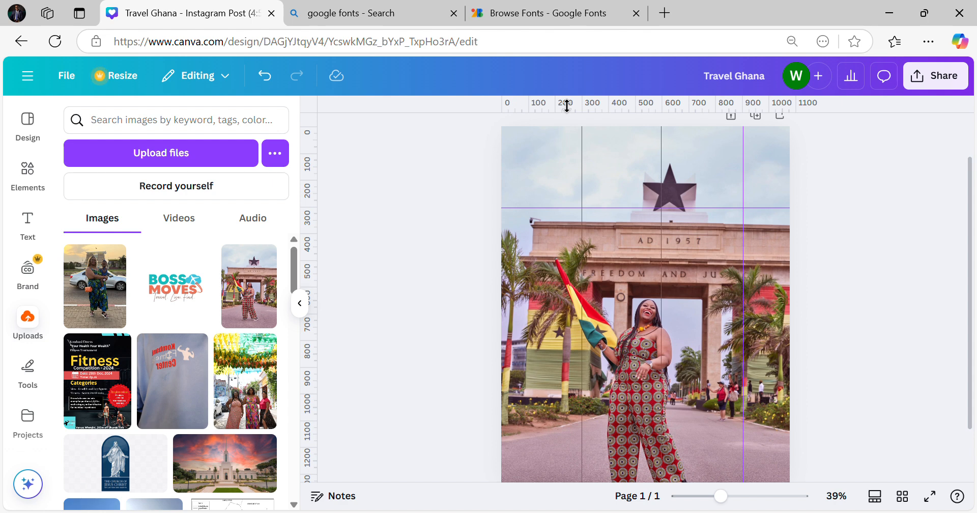
pyautogui.moveTo(567, 104); pyautogui.dragTo(588, 288)
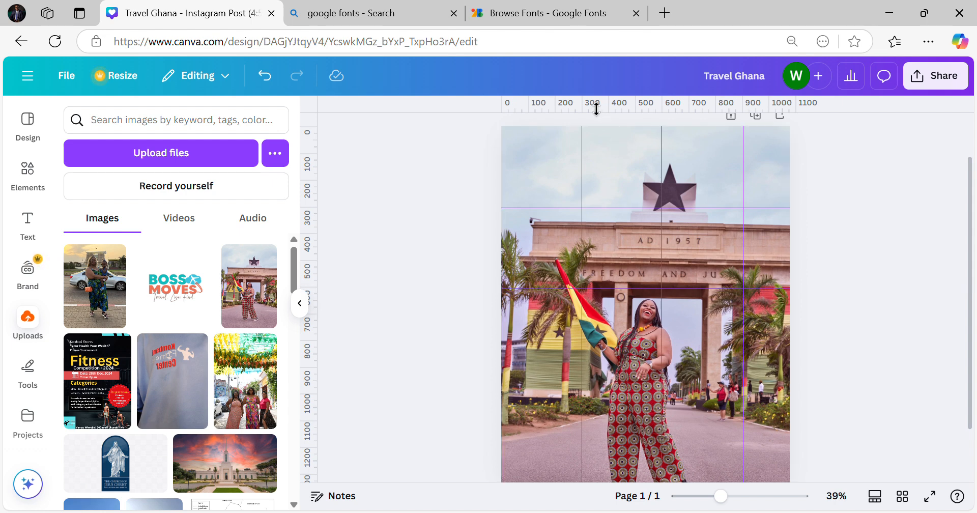
pyautogui.moveTo(598, 106); pyautogui.dragTo(609, 417)
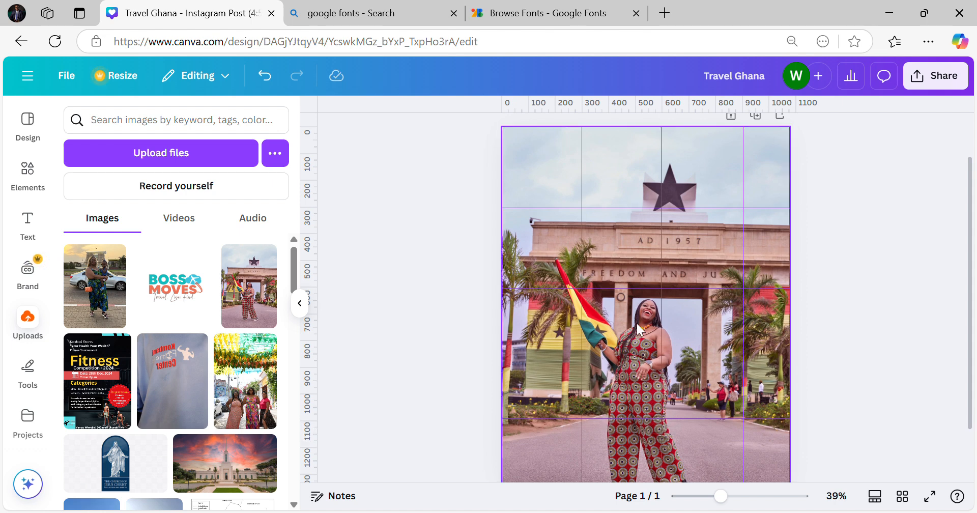
# - Nudge the photo slightly lower within its crop and reduce the vertical guides to two, at about 410 and 735 px
pyautogui.doubleClick(622, 322)
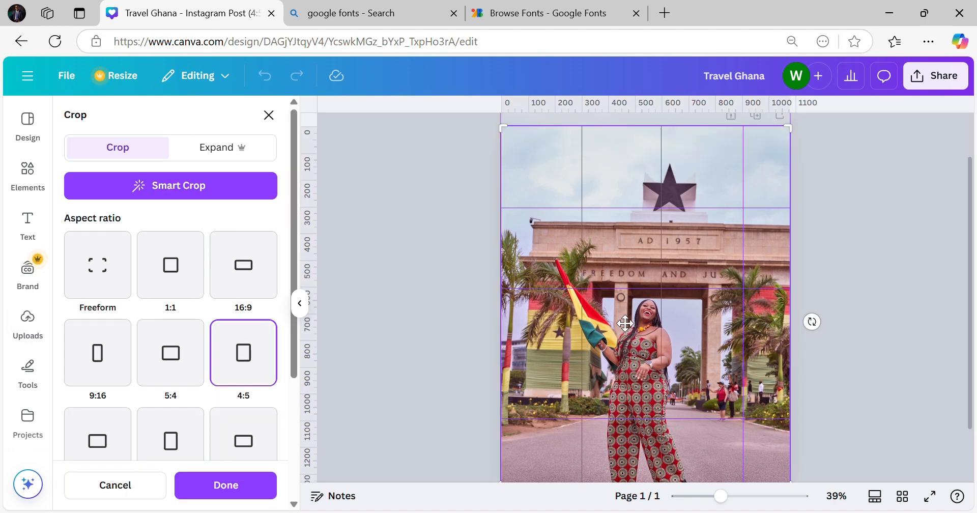
pyautogui.moveTo(612, 323); pyautogui.dragTo(609, 326)
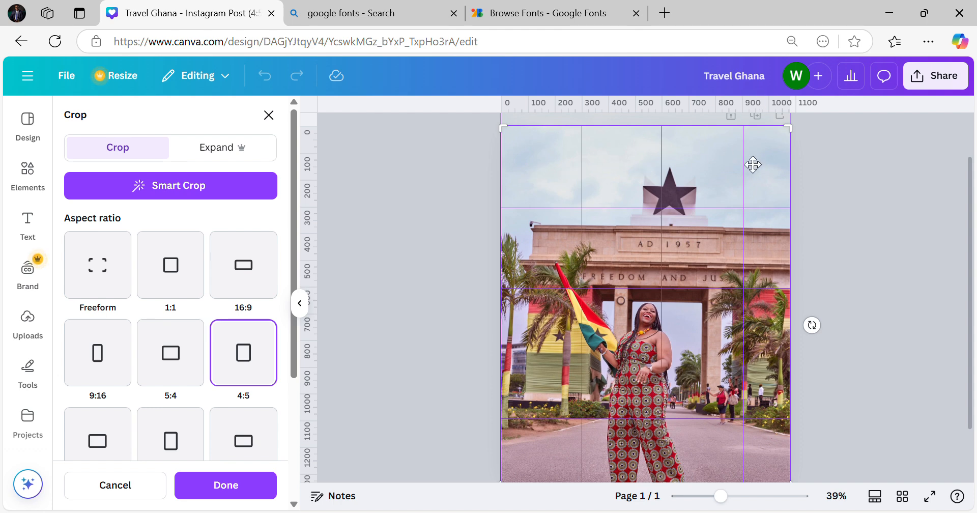
pyautogui.moveTo(741, 172); pyautogui.dragTo(974, 199)
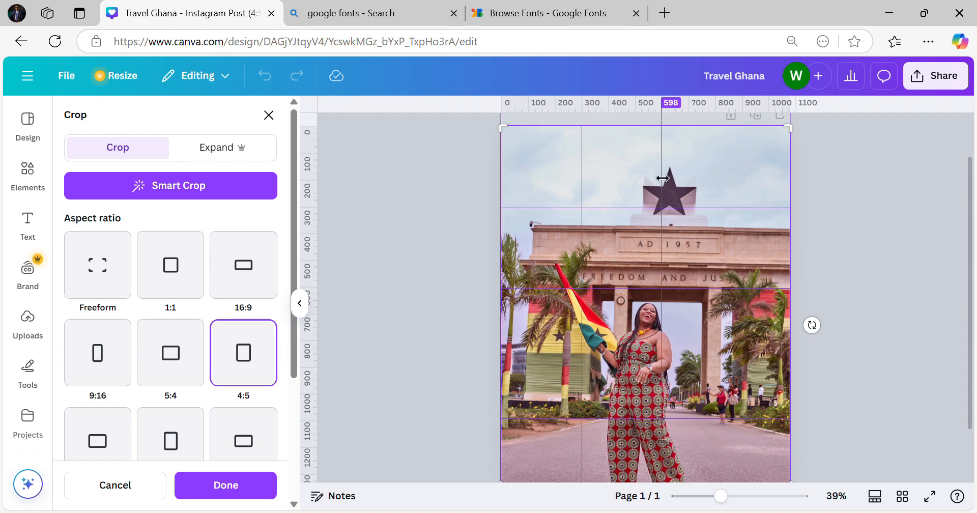
pyautogui.moveTo(662, 181); pyautogui.dragTo(699, 189)
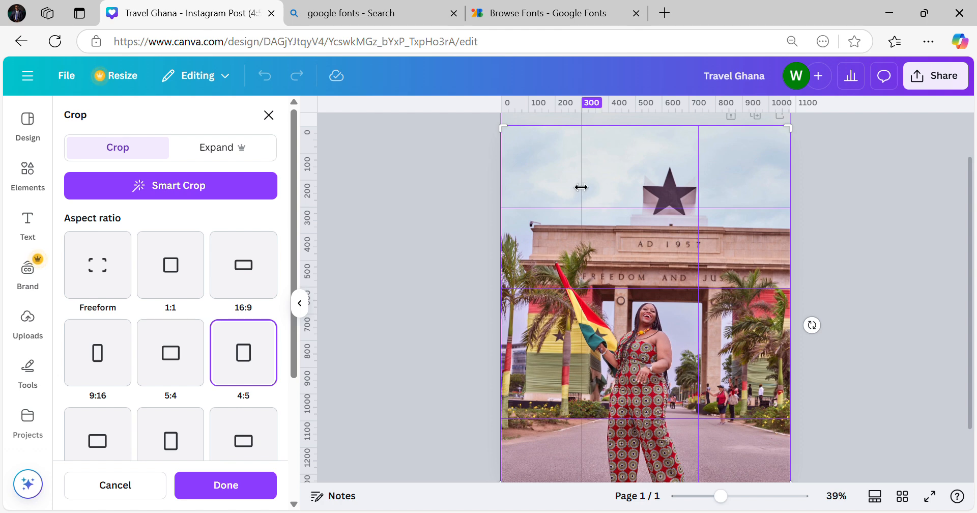
pyautogui.moveTo(581, 185)
pyautogui.mouseDown()
pyautogui.moveTo(617, 185)
pyautogui.moveTo(598, 186)
pyautogui.mouseUp()
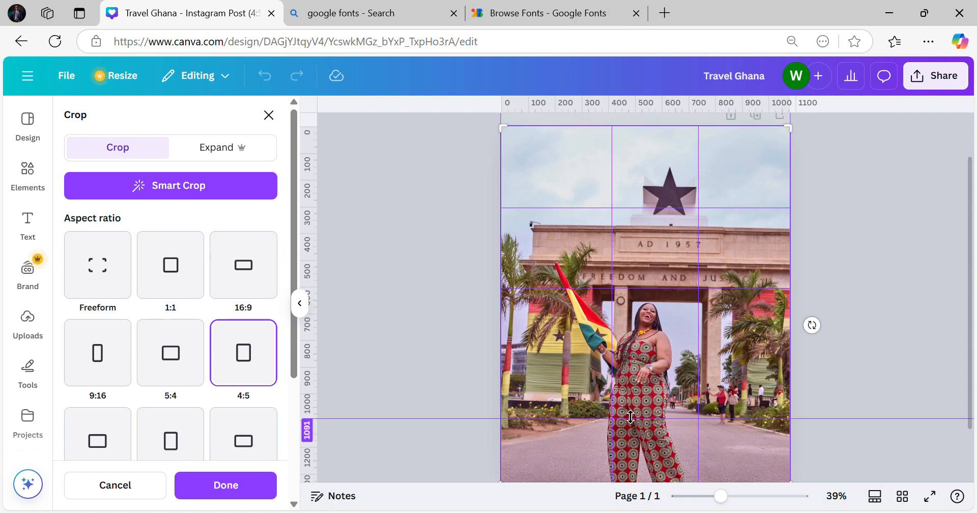
# - Reduce the horizontal guides to two, placed at about 620 and 1110 px
pyautogui.scroll(-2, 670, 390)
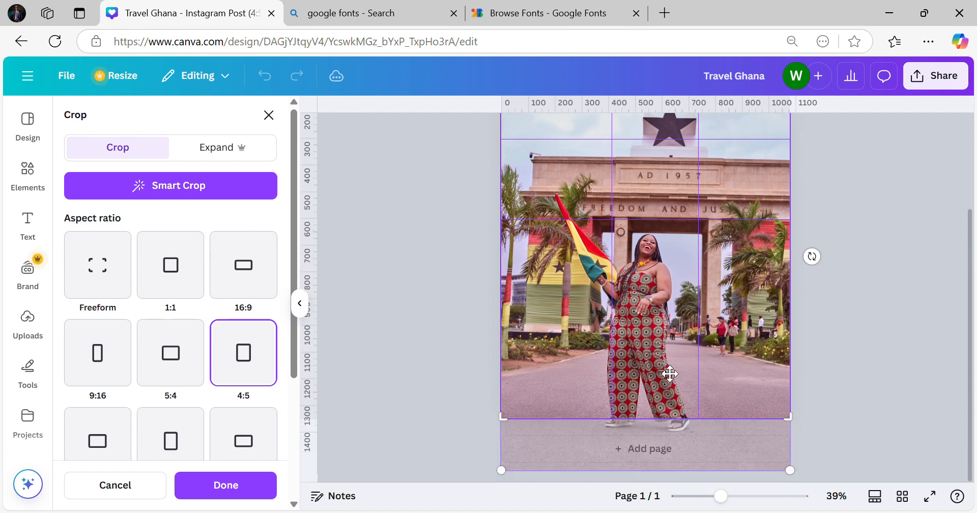
pyautogui.scroll(2, 639, 305)
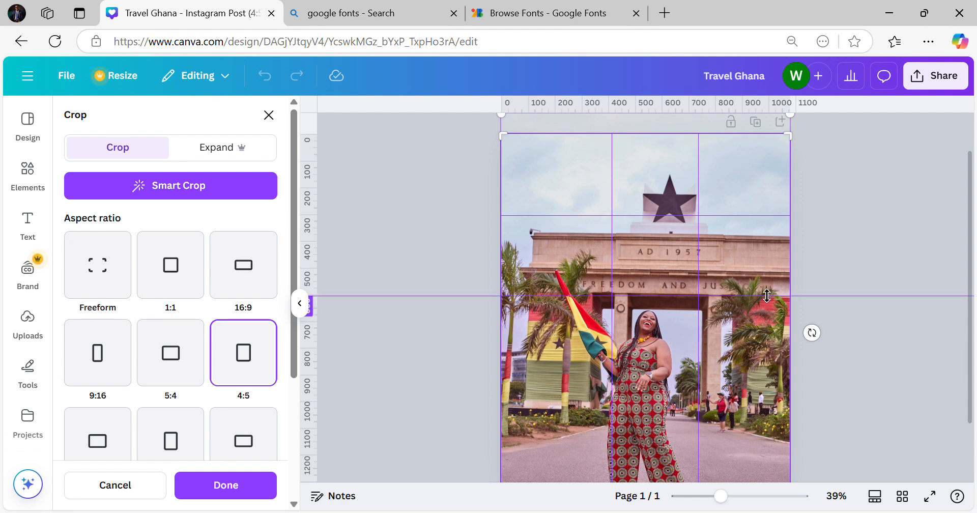
pyautogui.moveTo(674, 295); pyautogui.dragTo(686, 431)
pyautogui.moveTo(635, 218); pyautogui.dragTo(640, 301)
pyautogui.scroll(-2, 574, 334)
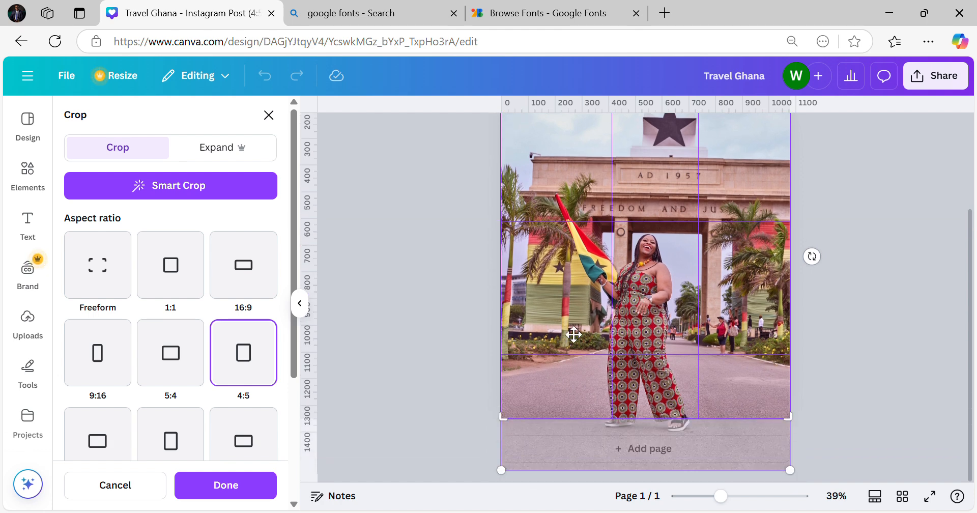
# - Finish cropping the background photo and check the woman's position against the guide grid
pyautogui.click(422, 351)
pyautogui.scroll(4, 450, 284)
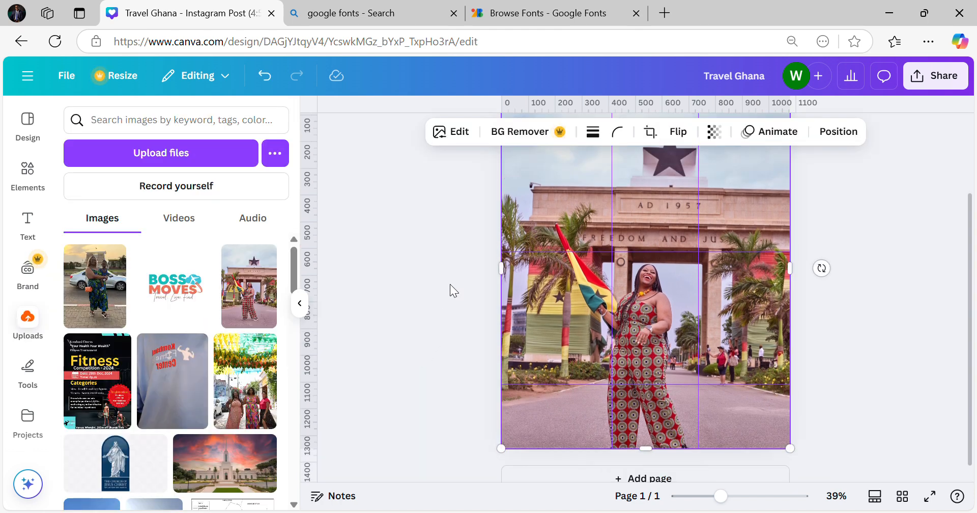
pyautogui.scroll(-2, 750, 225)
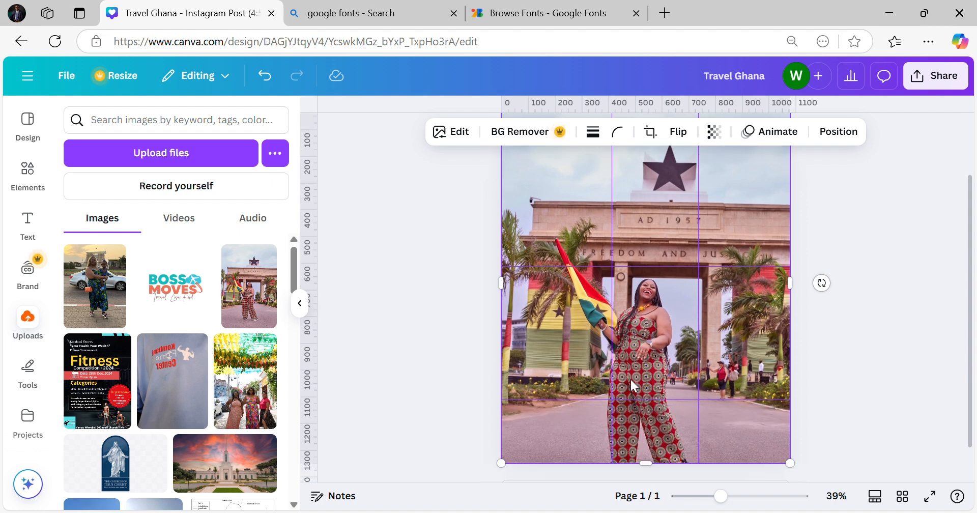
pyautogui.scroll(-1, 675, 344)
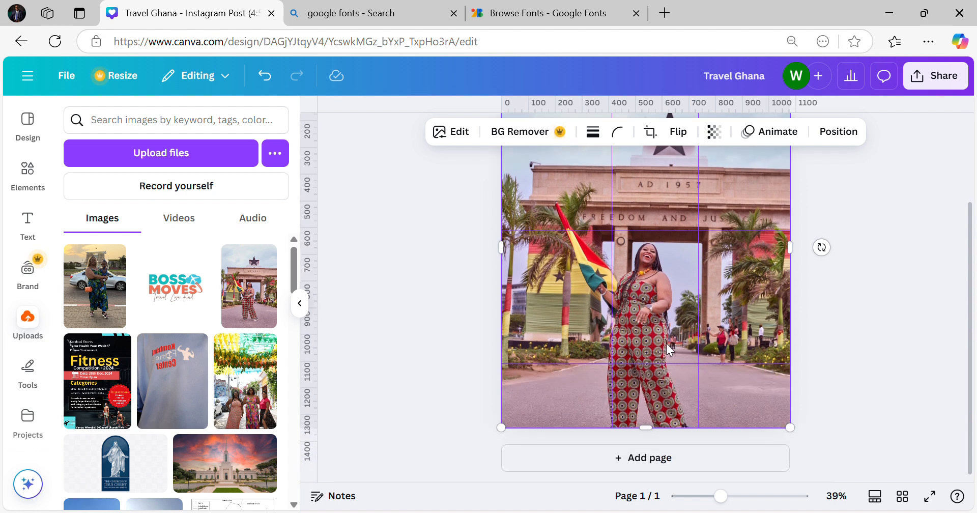
pyautogui.scroll(2, 658, 306)
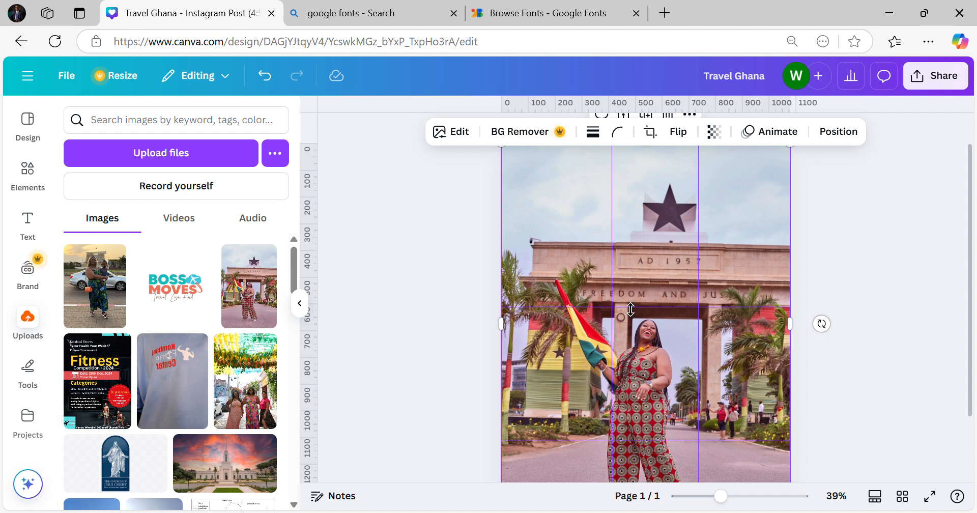
pyautogui.scroll(-1, 634, 300)
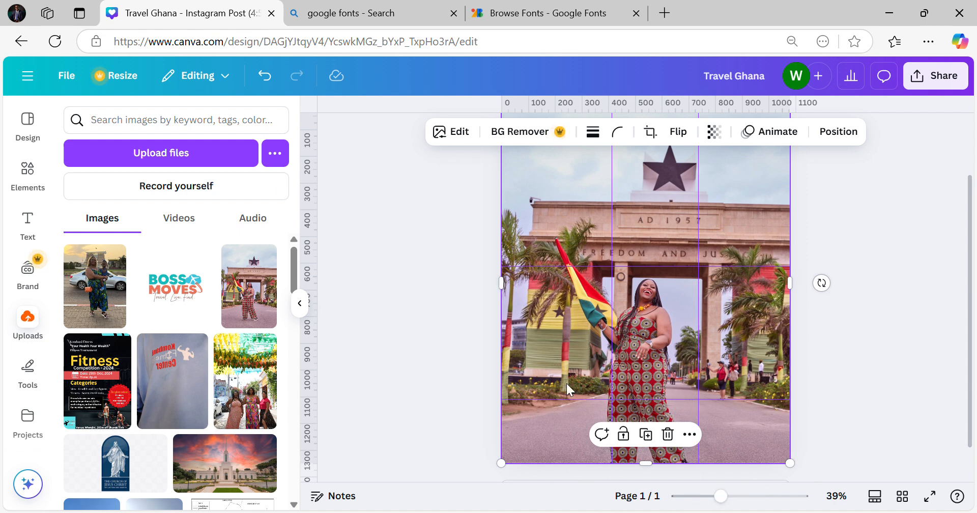
# - Look up "rule of thirds grid" on the web in a separate browser tab, read the explanation, and return to the Canva design
pyautogui.click(665, 13)
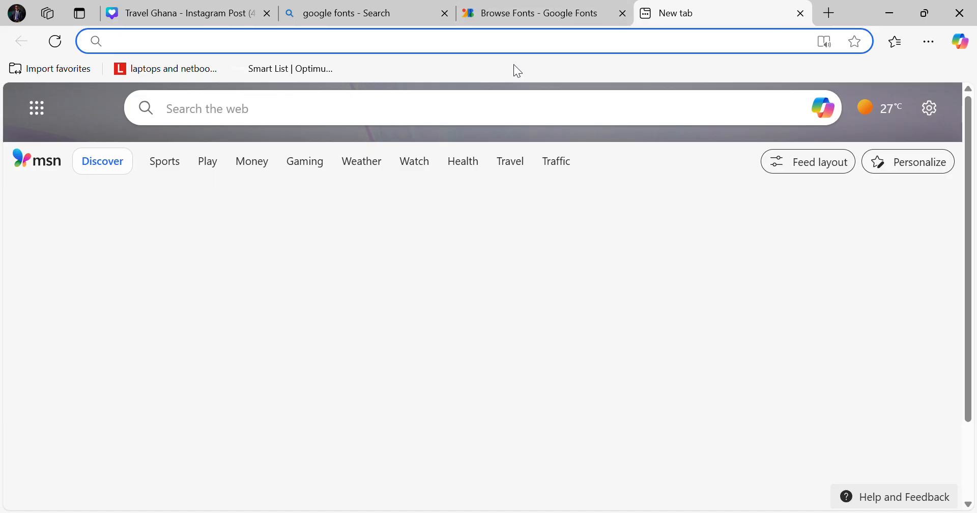
pyautogui.write('rule of ')
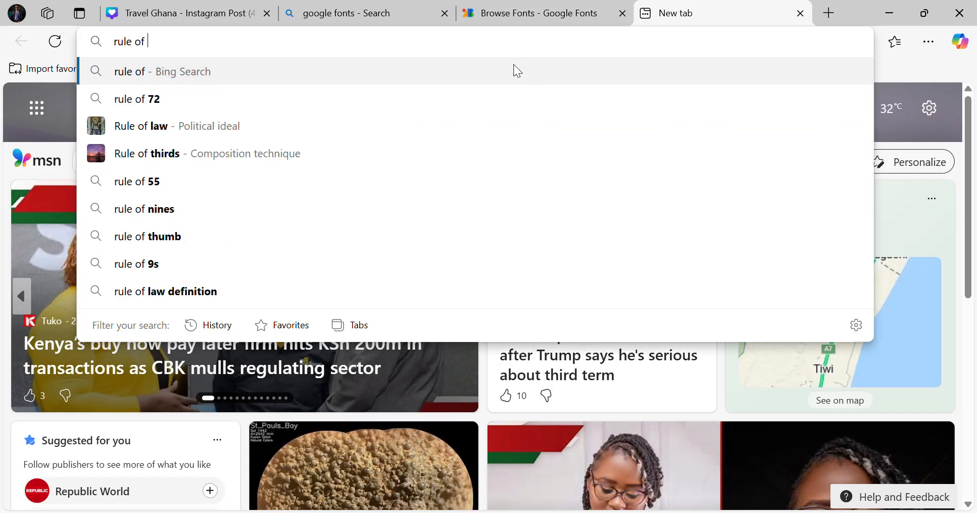
pyautogui.write('thirds')
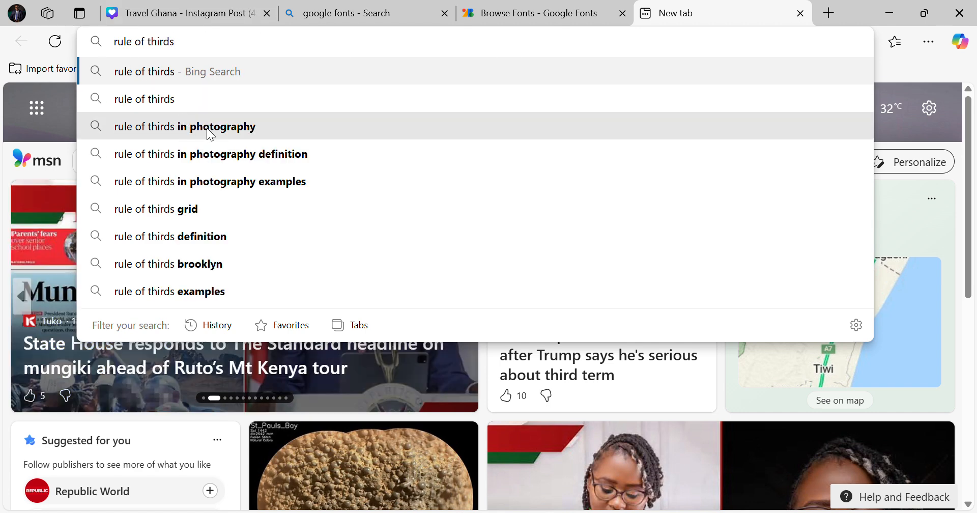
pyautogui.click(178, 214)
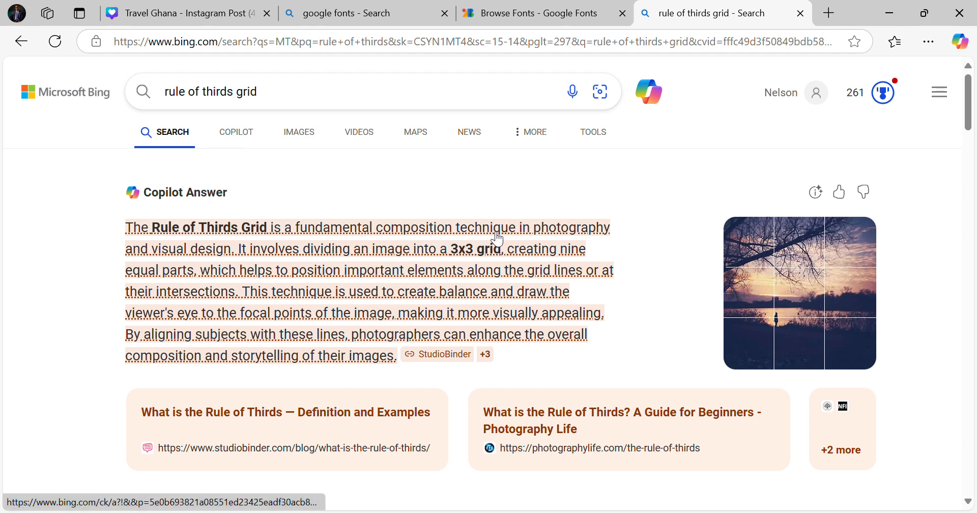
pyautogui.moveTo(502, 238)
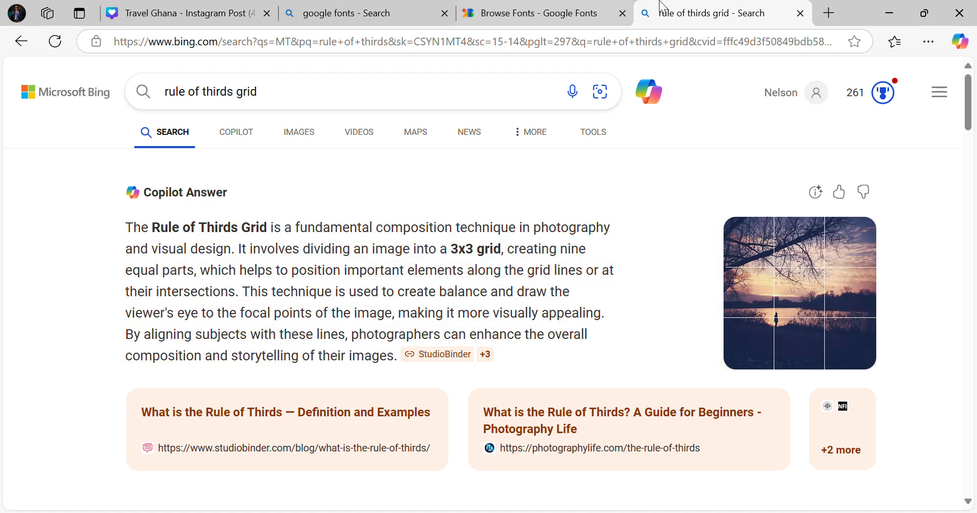
pyautogui.click(801, 13)
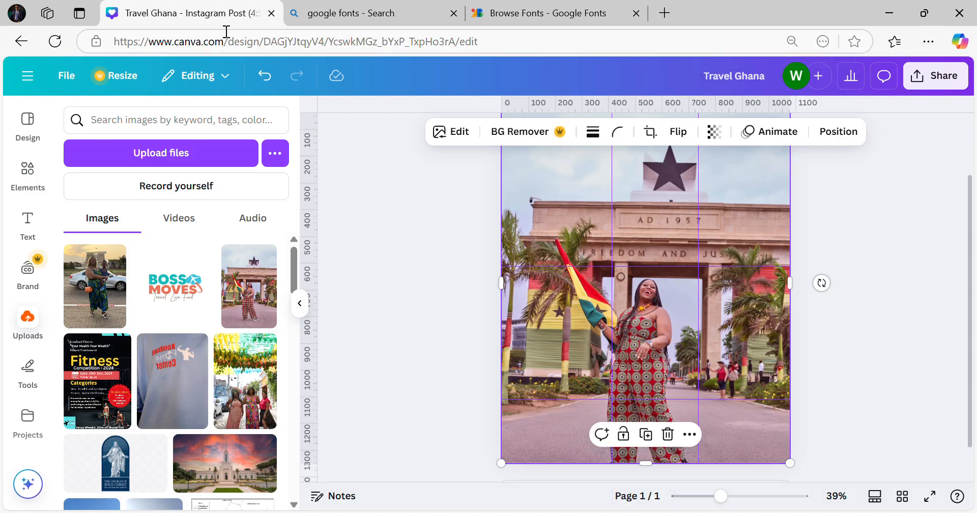
# - Hide the rulers and guides and review the photo's composition on the page
pyautogui.click(69, 78)
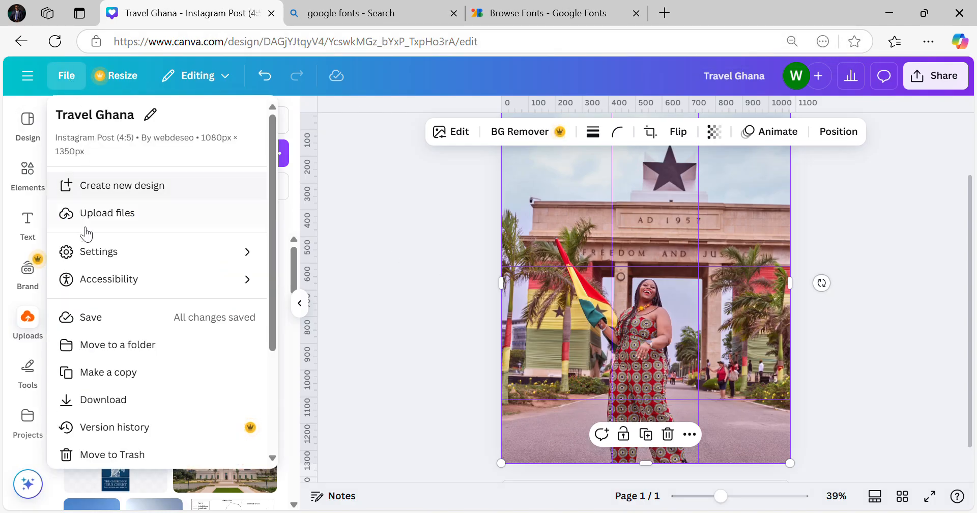
pyautogui.moveTo(162, 257)
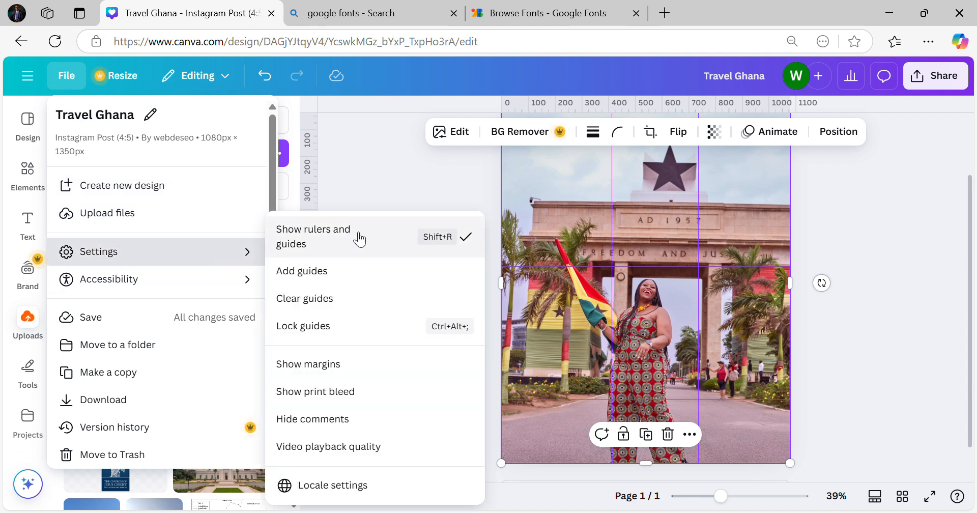
pyautogui.click(359, 178)
pyautogui.click(447, 218)
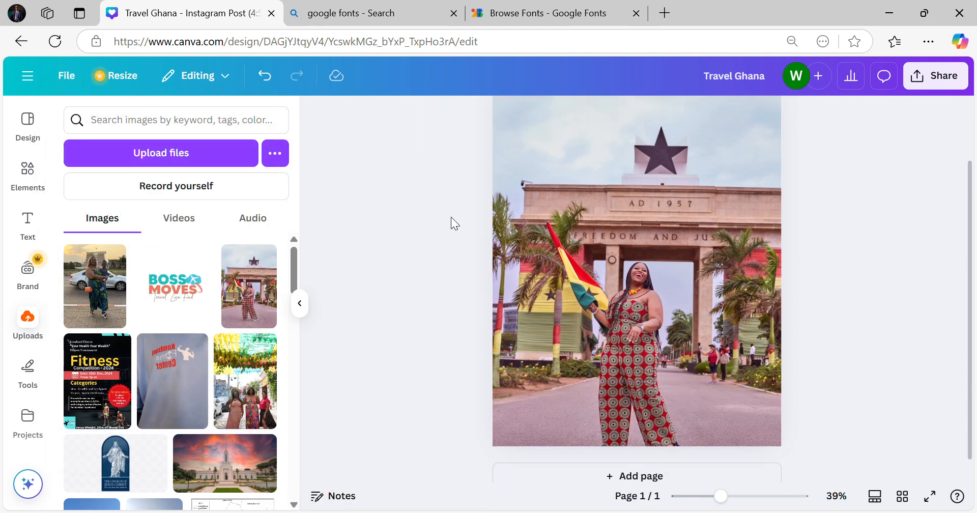
pyautogui.scroll(2, 458, 221)
pyautogui.scroll(-2, 469, 224)
pyautogui.scroll(2, 469, 224)
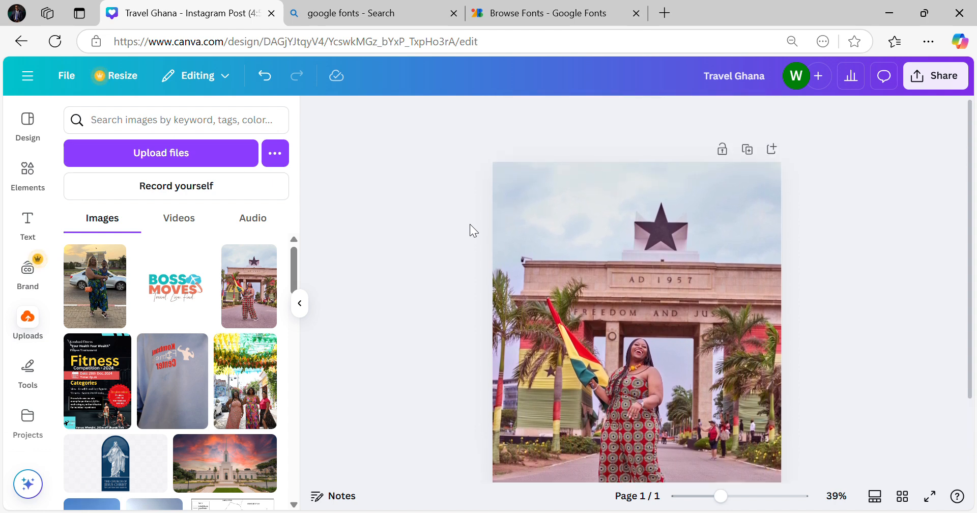
pyautogui.scroll(-2, 469, 224)
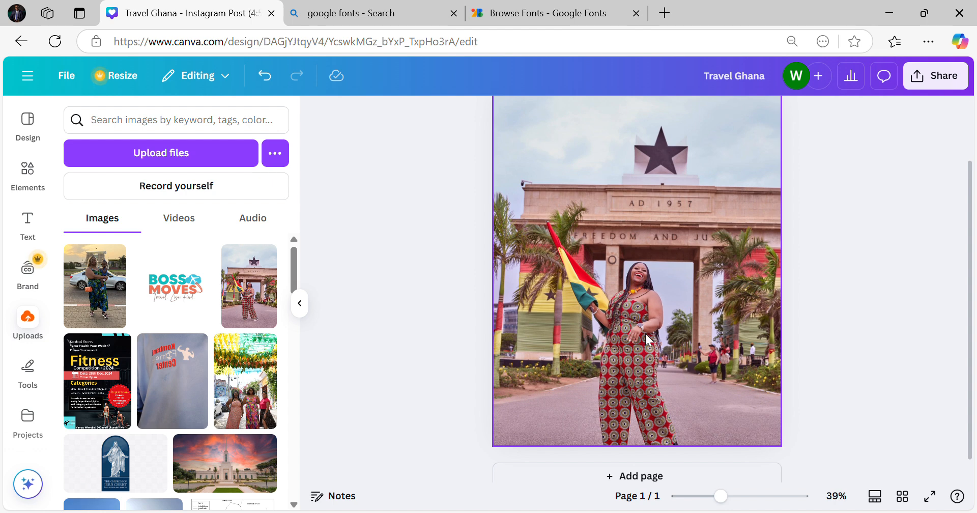
# - Try the uploaded photo of the woman holding a child as a small inset near the page's lower-right corner and remove it
pyautogui.click(28, 180)
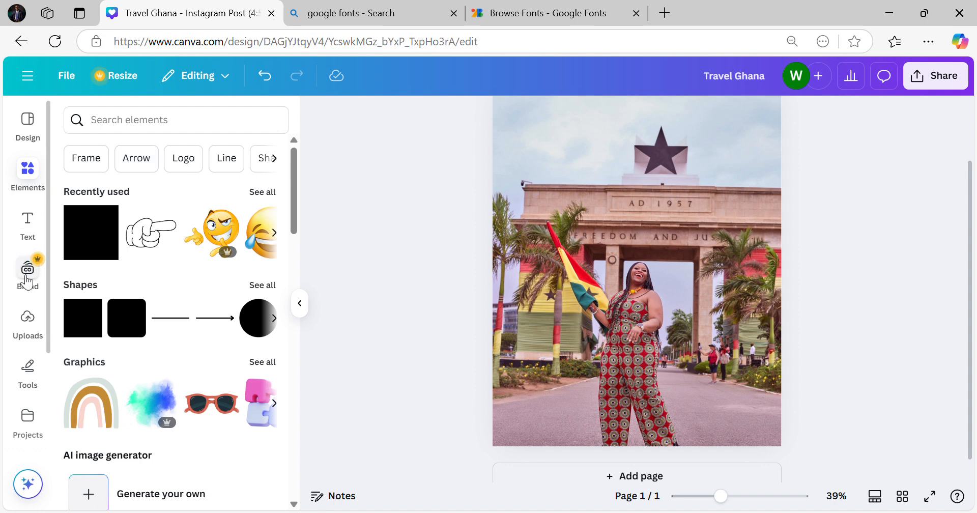
pyautogui.click(22, 332)
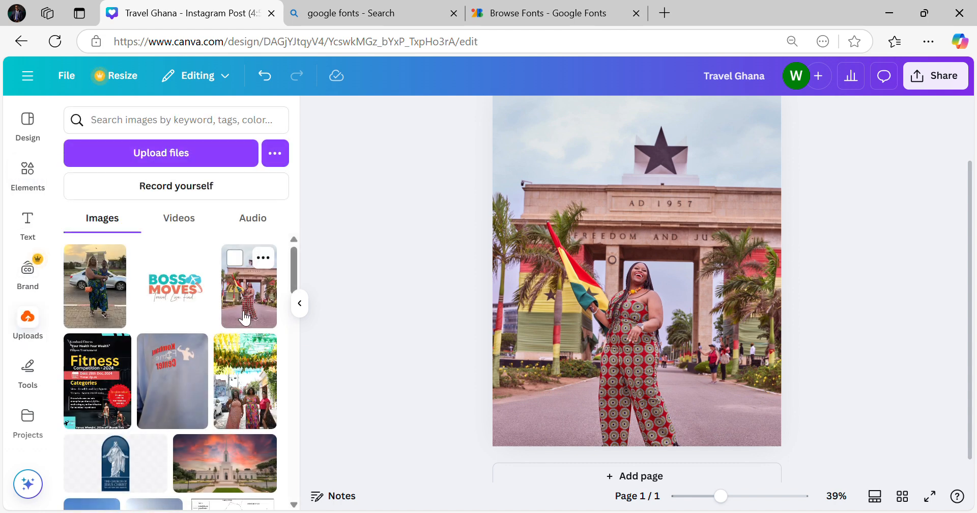
pyautogui.click(108, 309)
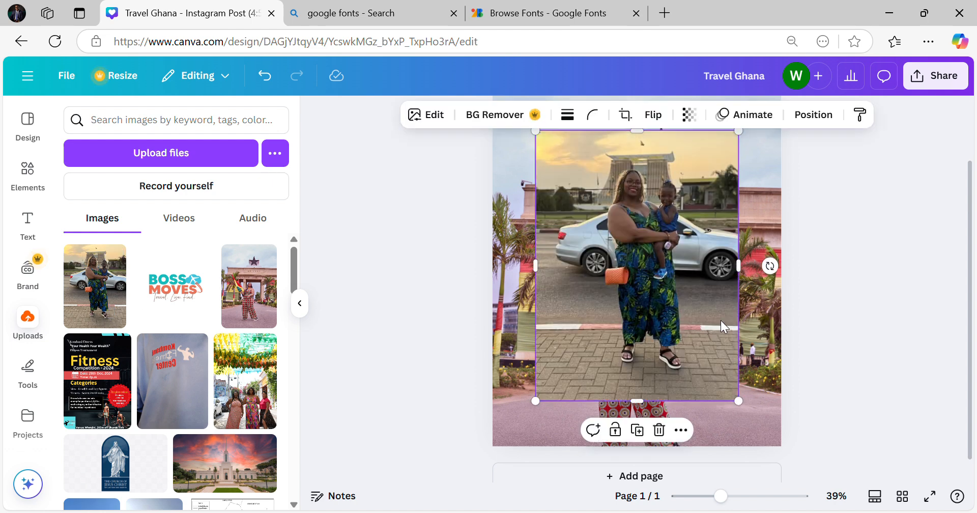
pyautogui.moveTo(682, 292); pyautogui.dragTo(711, 347)
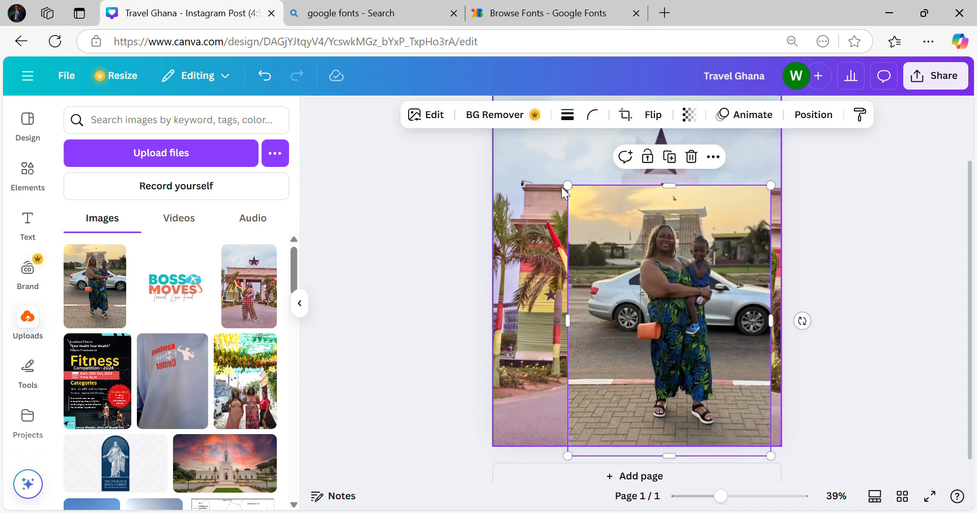
pyautogui.moveTo(569, 186); pyautogui.dragTo(723, 402)
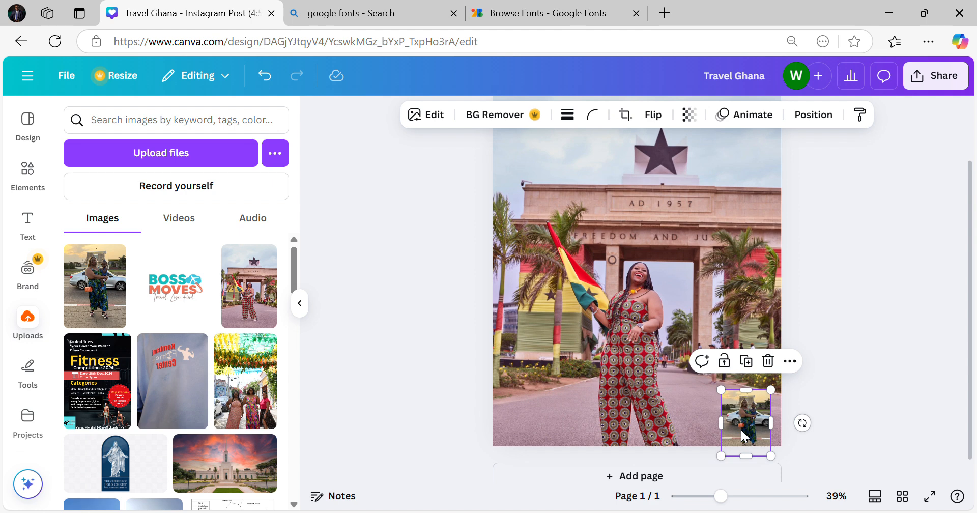
pyautogui.moveTo(746, 432); pyautogui.dragTo(744, 411)
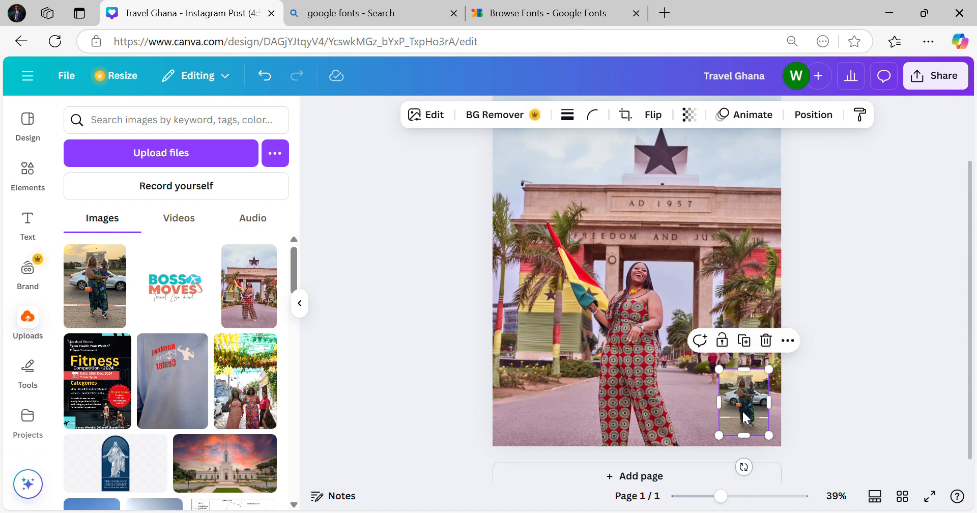
pyautogui.press('Delete')
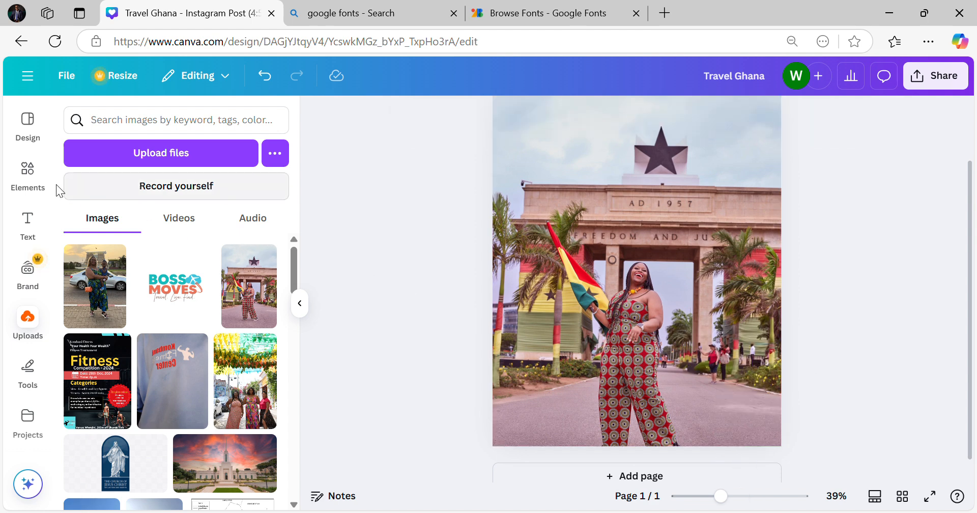
# - Search the elements library for "frames" and browse the full collection of frame shapes
pyautogui.click(26, 176)
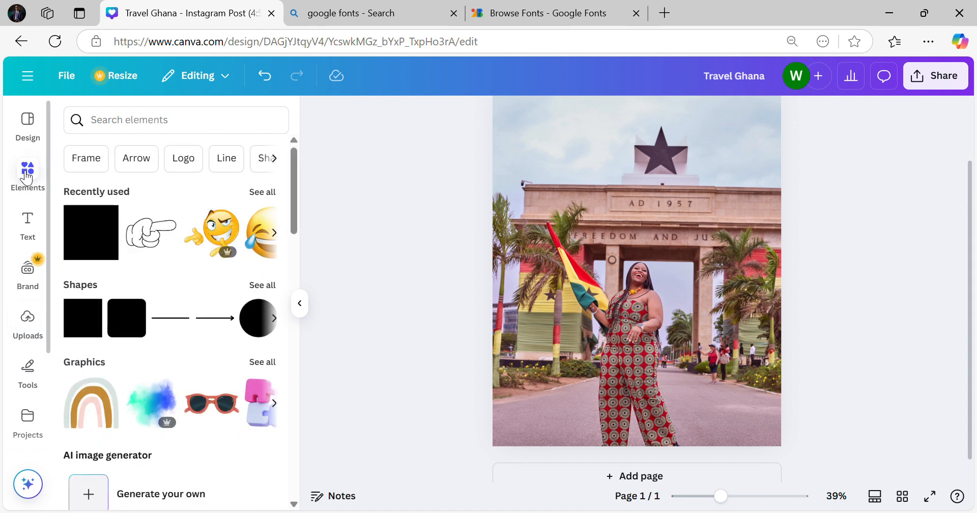
pyautogui.click(111, 125)
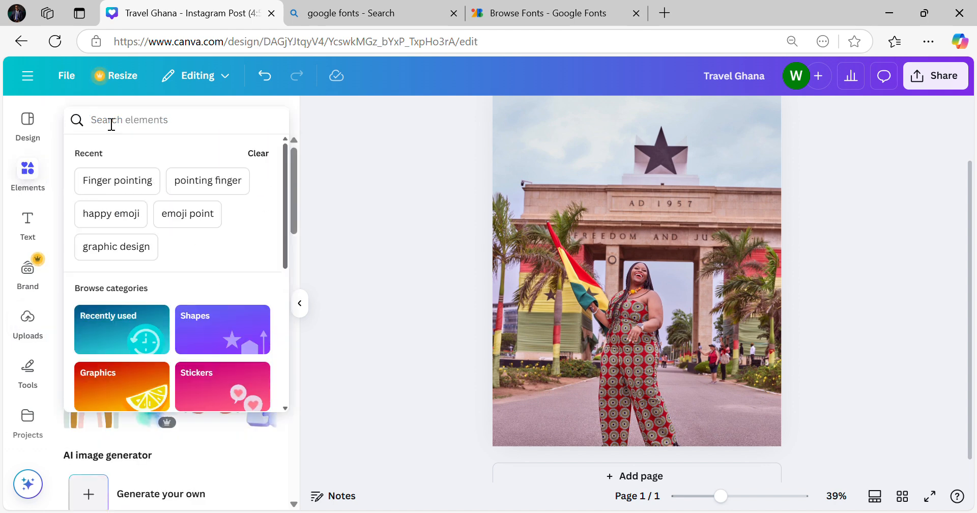
pyautogui.write('frames')
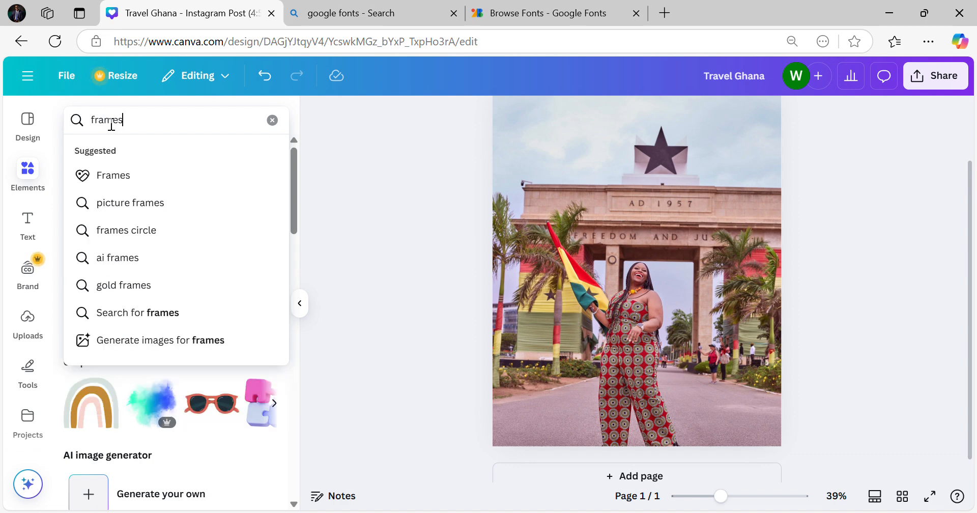
pyautogui.press('Return')
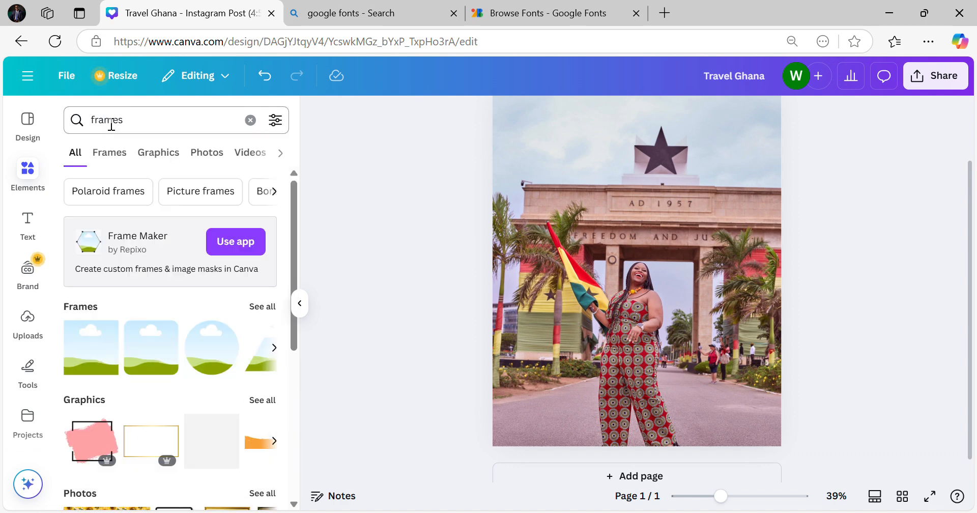
pyautogui.click(251, 309)
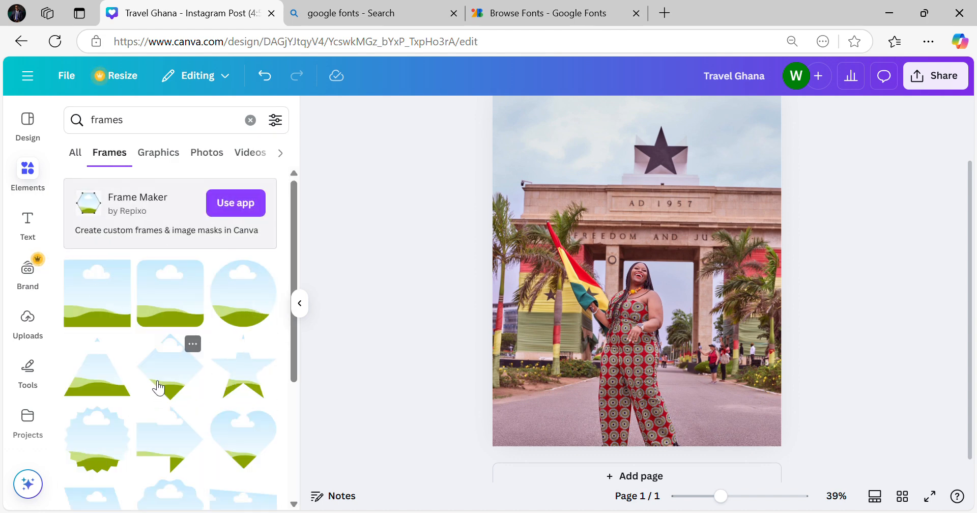
pyautogui.scroll(-7, 159, 388)
pyautogui.scroll(7, 159, 388)
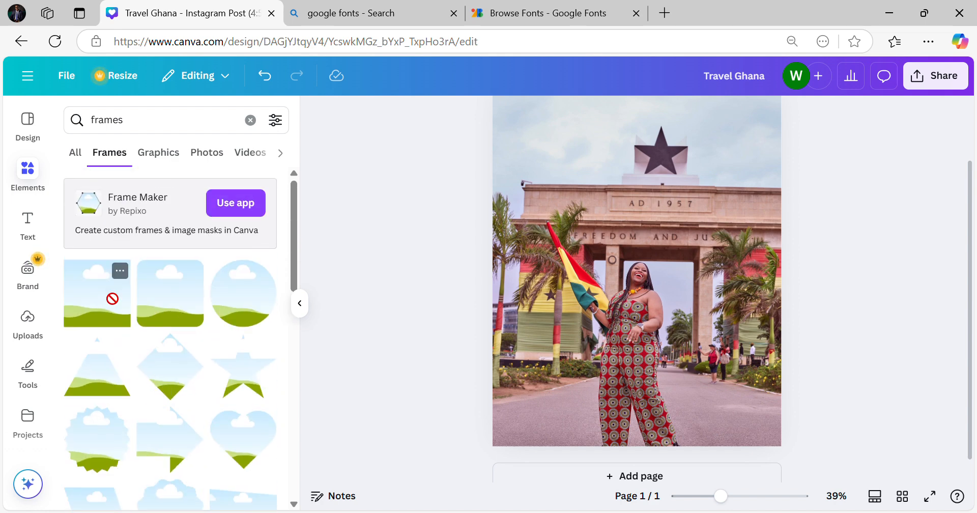
# - Try a square frame filled with the woman-and-child photo in the page's lower-left corner and remove it
pyautogui.moveTo(113, 299); pyautogui.dragTo(704, 349)
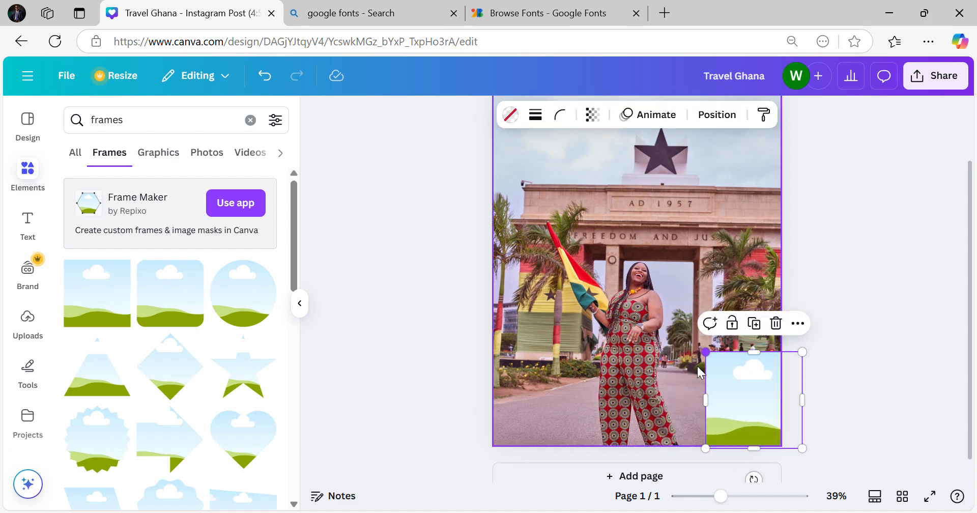
pyautogui.moveTo(716, 394); pyautogui.dragTo(533, 392)
pyautogui.click(27, 317)
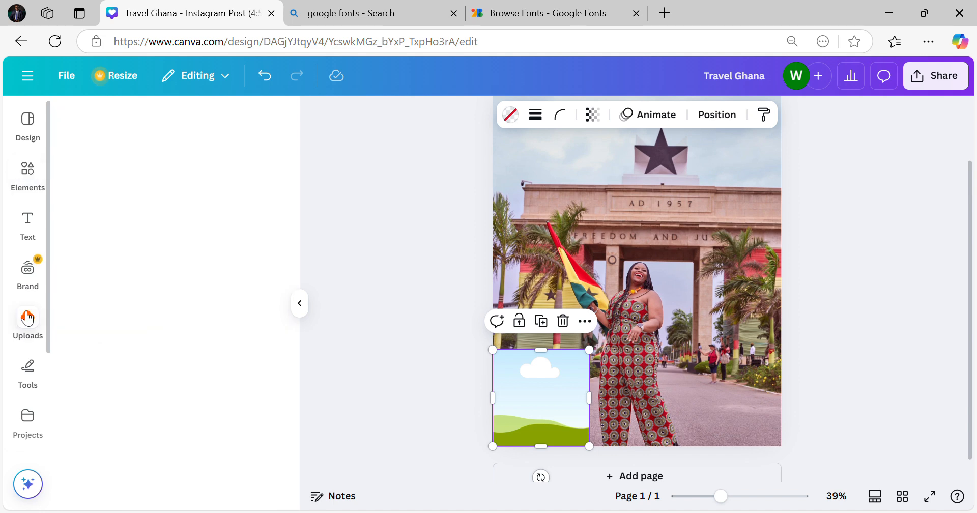
pyautogui.moveTo(96, 302); pyautogui.dragTo(555, 410)
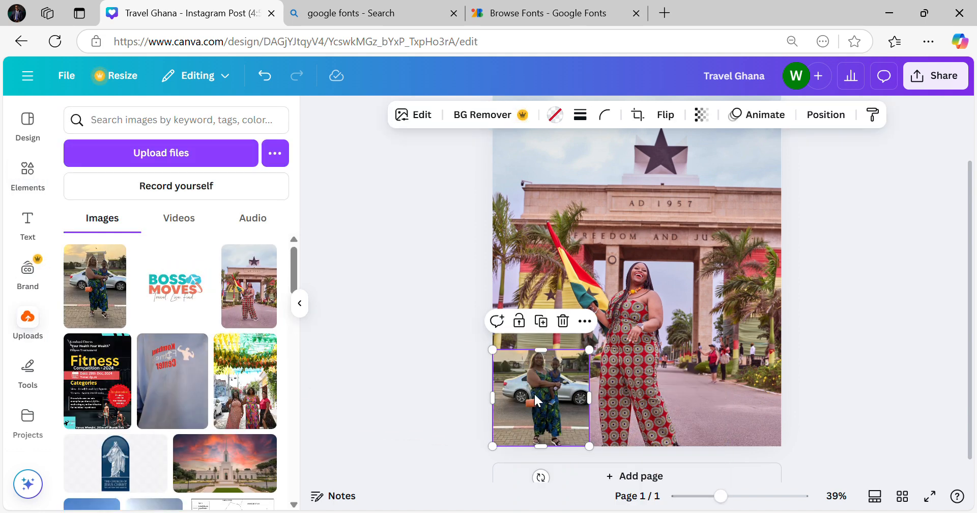
pyautogui.press('Delete')
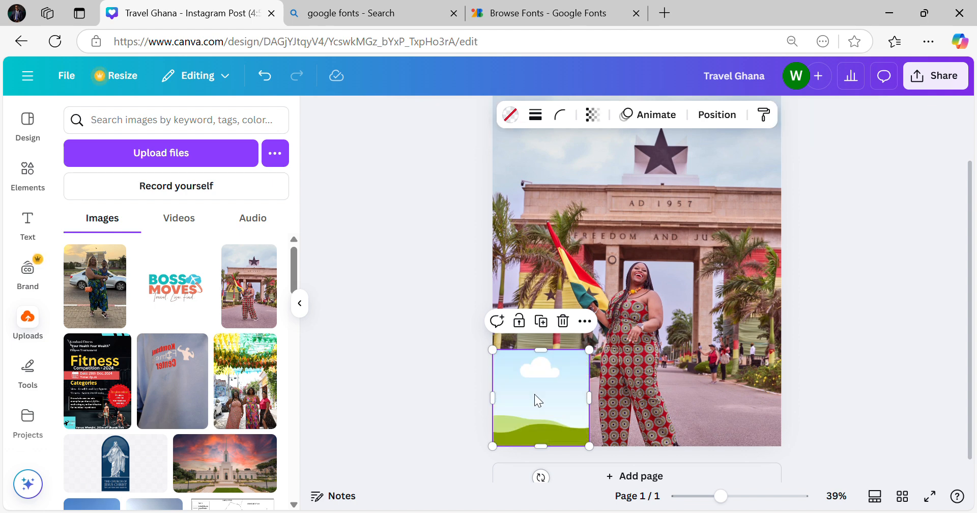
pyautogui.press('Delete')
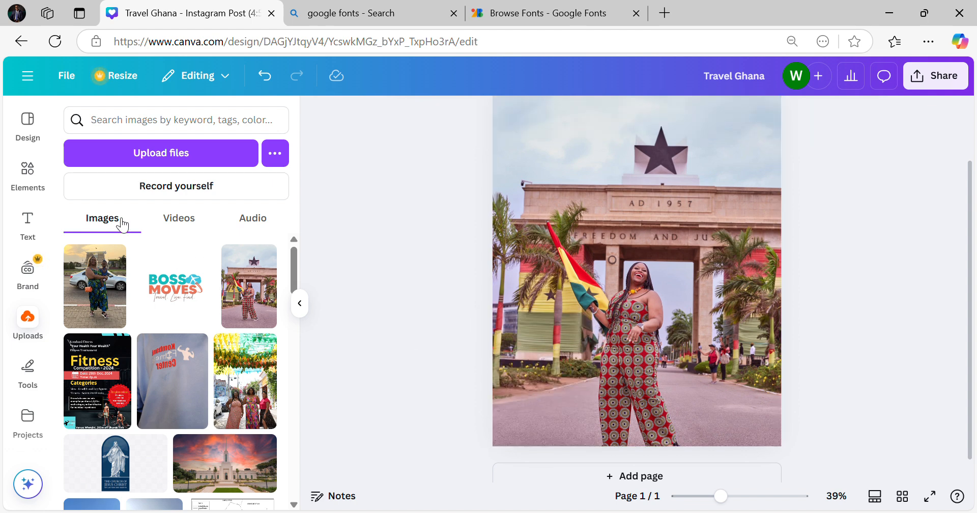
# - Search the elements library for "shapes" and add the rounded square to the page
pyautogui.click(29, 184)
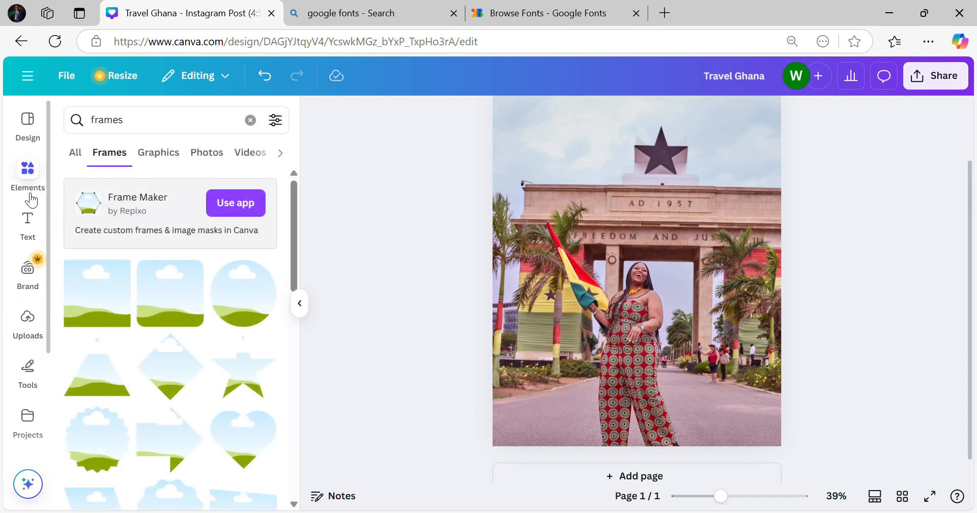
pyautogui.click(250, 119)
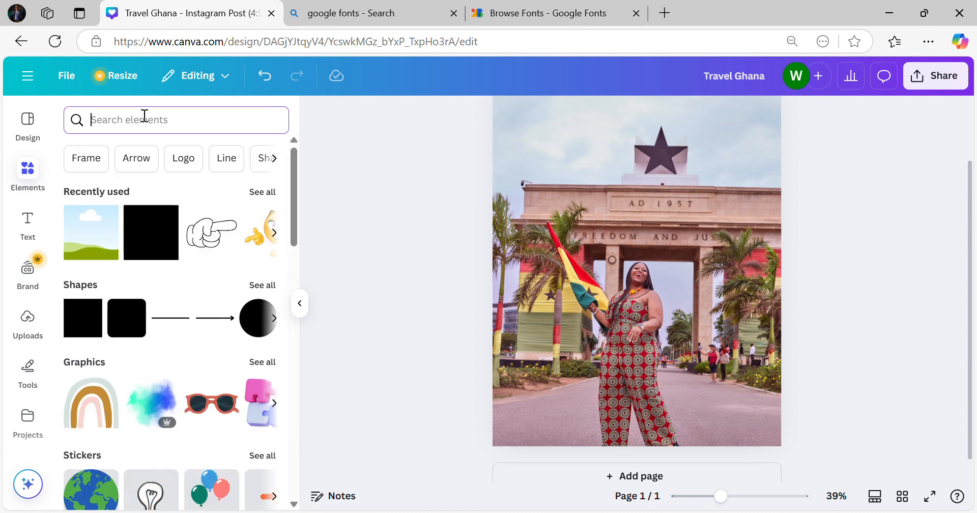
pyautogui.write('shapes')
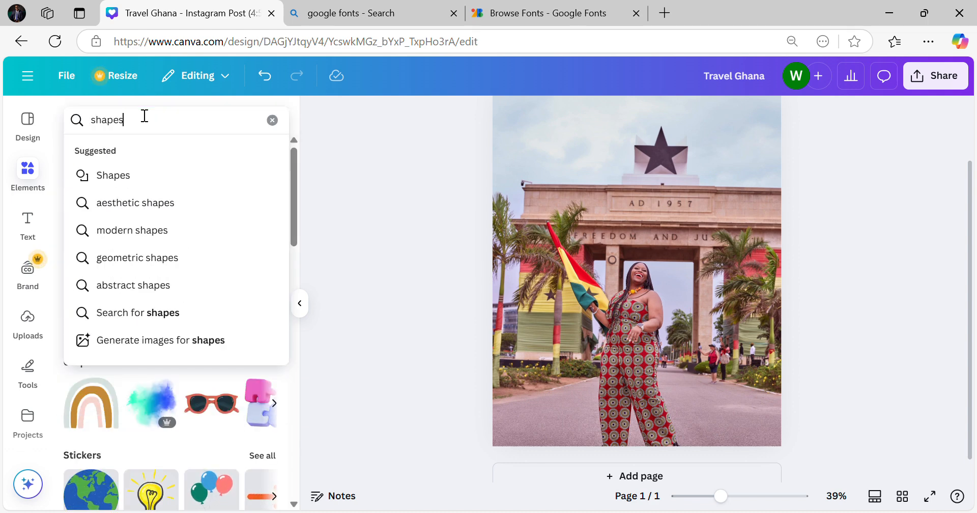
pyautogui.click(137, 171)
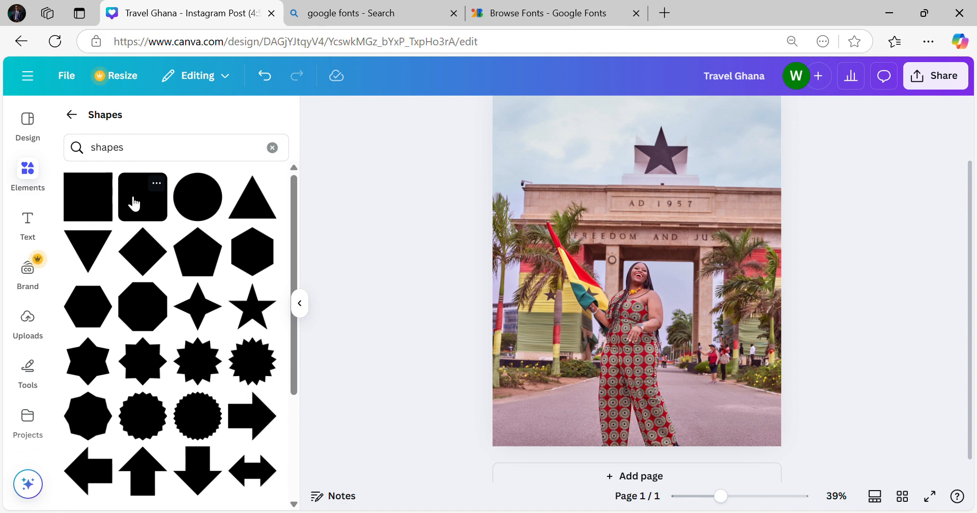
pyautogui.click(138, 205)
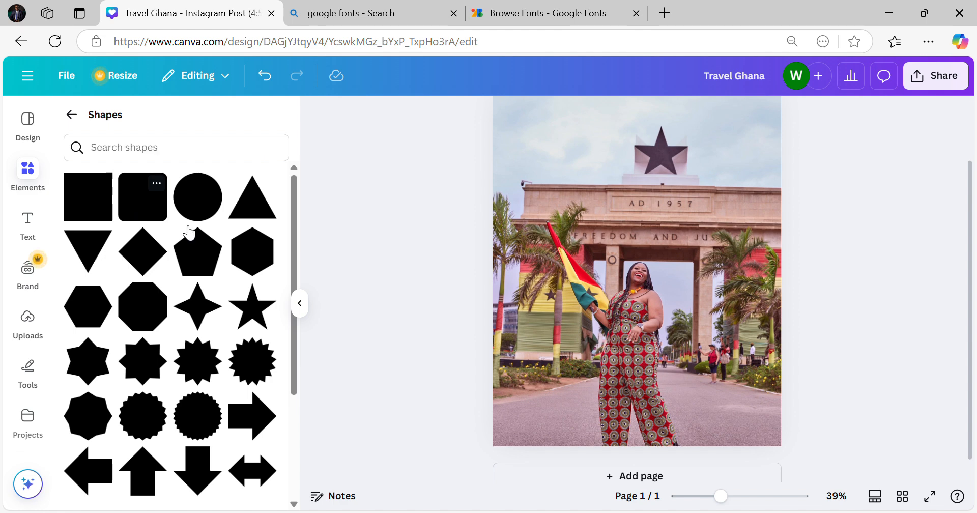
# - Place the rounded square along the page's bottom edge and stretch it into a band spanning the full page width
pyautogui.moveTo(619, 267); pyautogui.dragTo(507, 422)
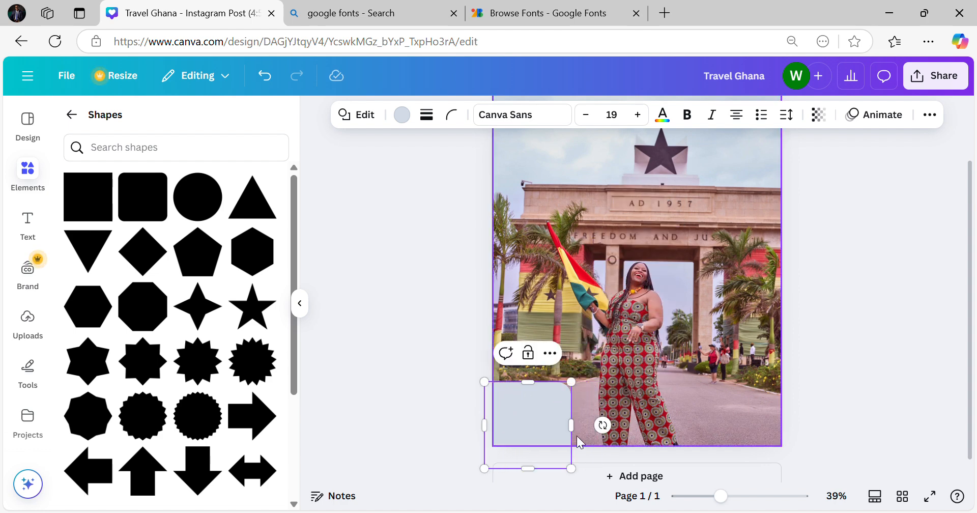
pyautogui.moveTo(571, 425); pyautogui.dragTo(795, 430)
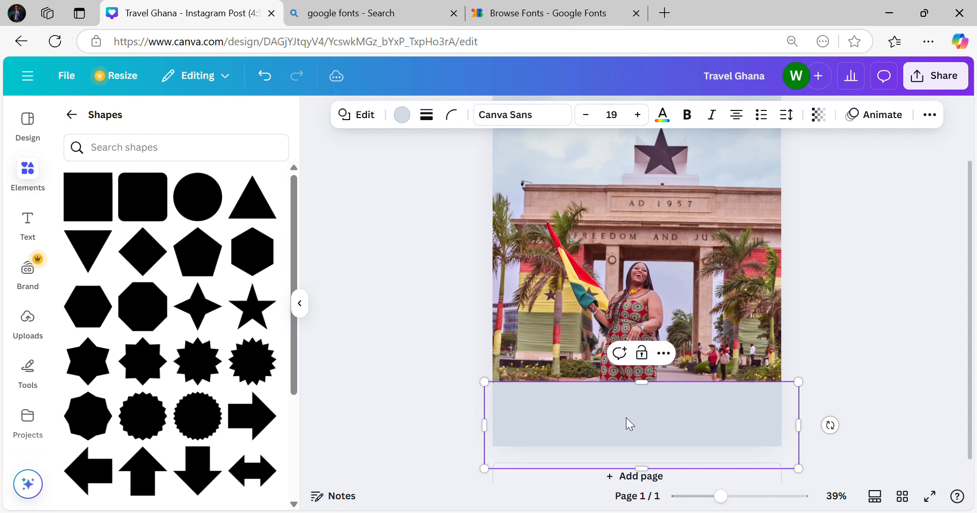
pyautogui.moveTo(628, 421)
pyautogui.mouseDown()
pyautogui.moveTo(650, 417)
pyautogui.moveTo(635, 421)
pyautogui.mouseUp()
pyautogui.moveTo(811, 427); pyautogui.dragTo(783, 428)
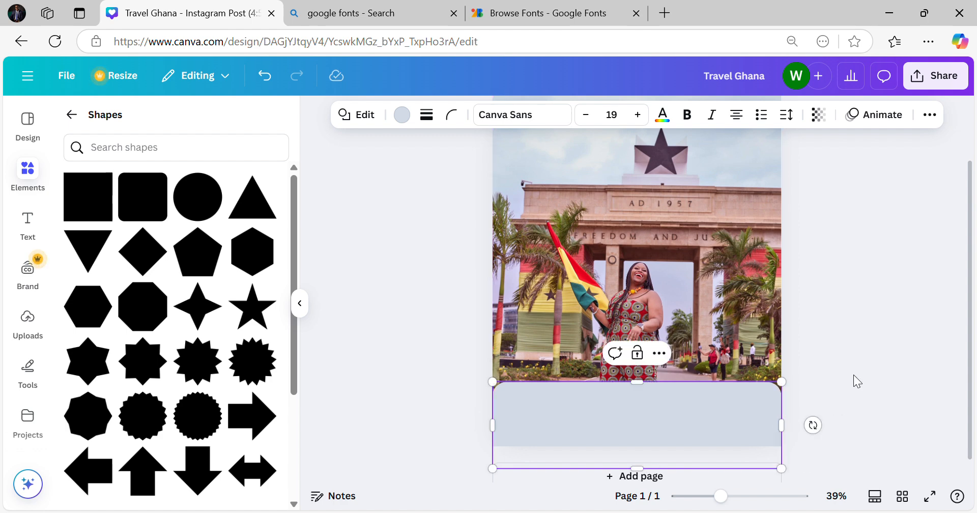
pyautogui.click(854, 376)
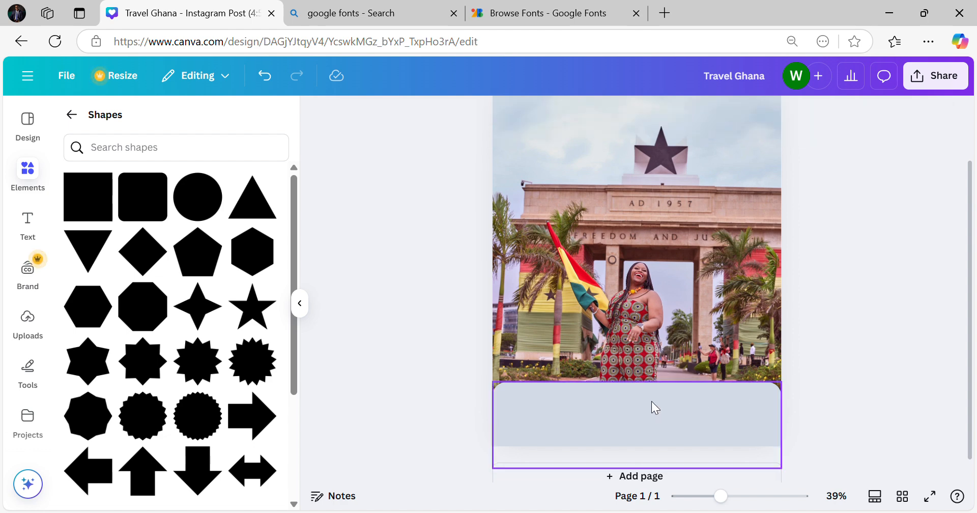
# - Shift the monument photo upward within its crop so that the woman sits higher above the bottom band
pyautogui.scroll(2, 662, 371)
pyautogui.click(677, 340)
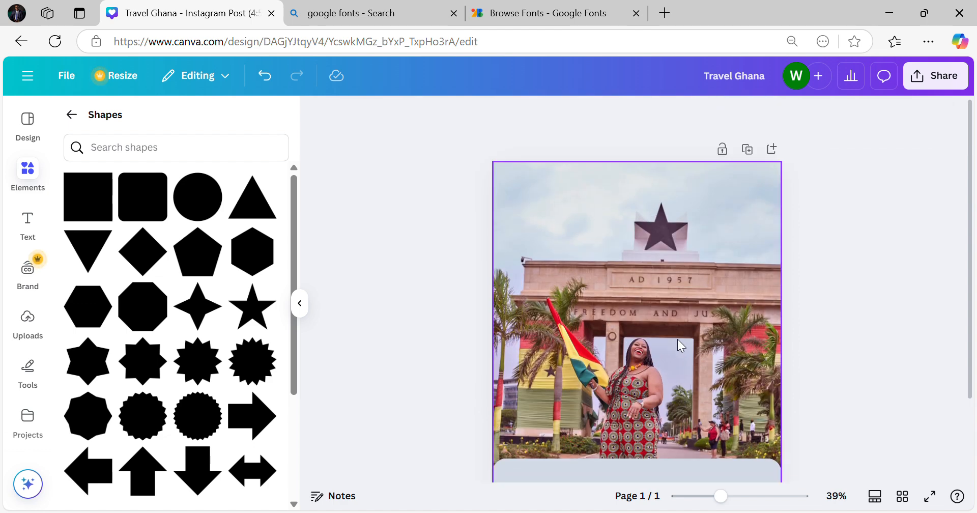
pyautogui.doubleClick(676, 339)
pyautogui.moveTo(676, 339); pyautogui.dragTo(668, 303)
pyautogui.click(861, 286)
pyautogui.scroll(-2, 814, 311)
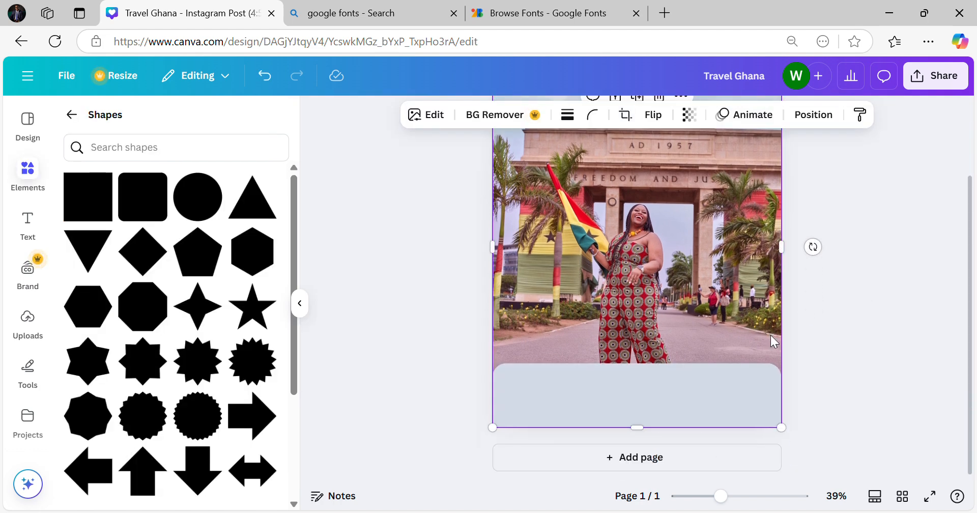
# - Move the rounded band slightly higher so it covers more of the photo's lower part, and review the whole page
pyautogui.click(689, 379)
pyautogui.moveTo(671, 380)
pyautogui.mouseDown()
pyautogui.moveTo(671, 360)
pyautogui.moveTo(674, 370)
pyautogui.mouseUp()
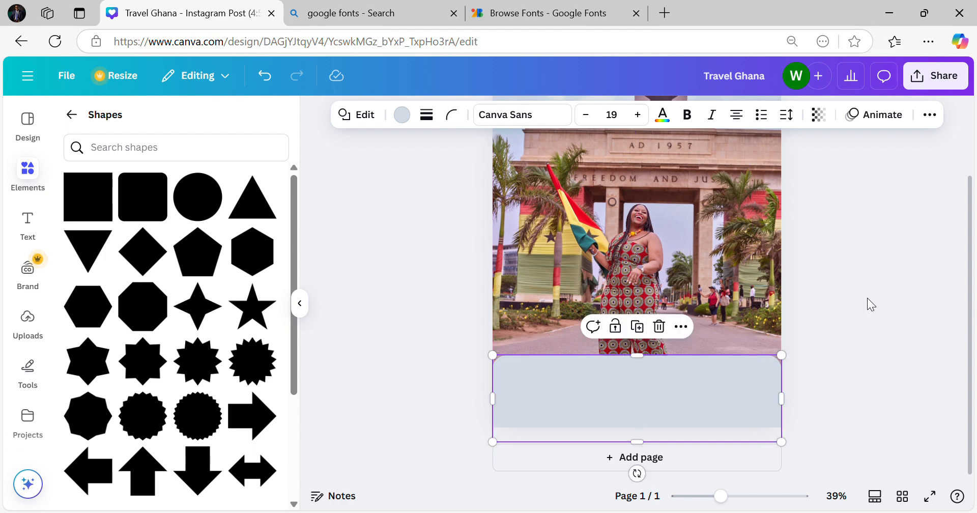
pyautogui.click(899, 279)
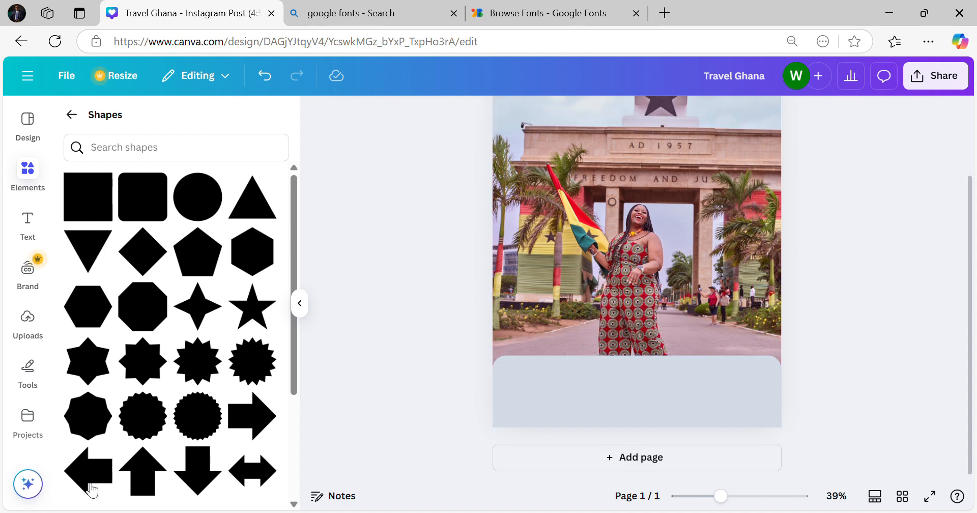
pyautogui.scroll(3, 401, 353)
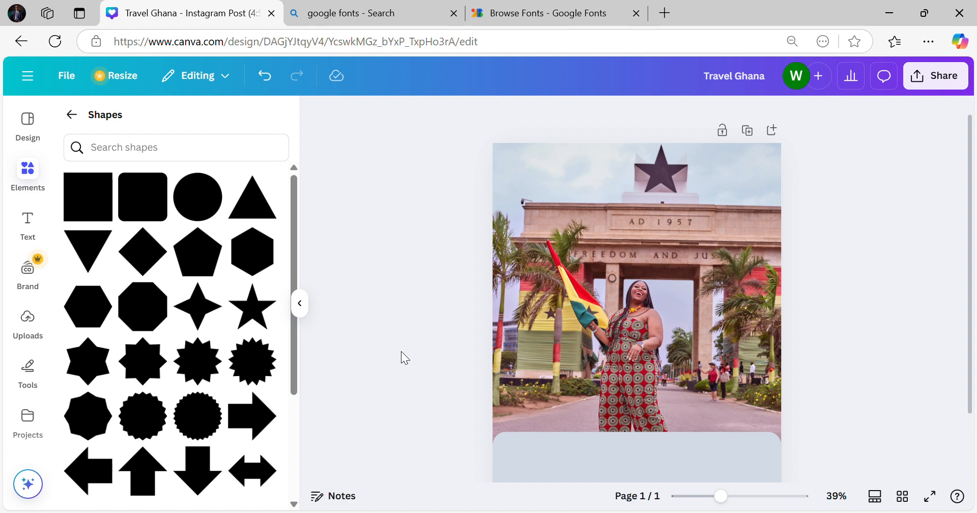
pyautogui.scroll(-3, 397, 350)
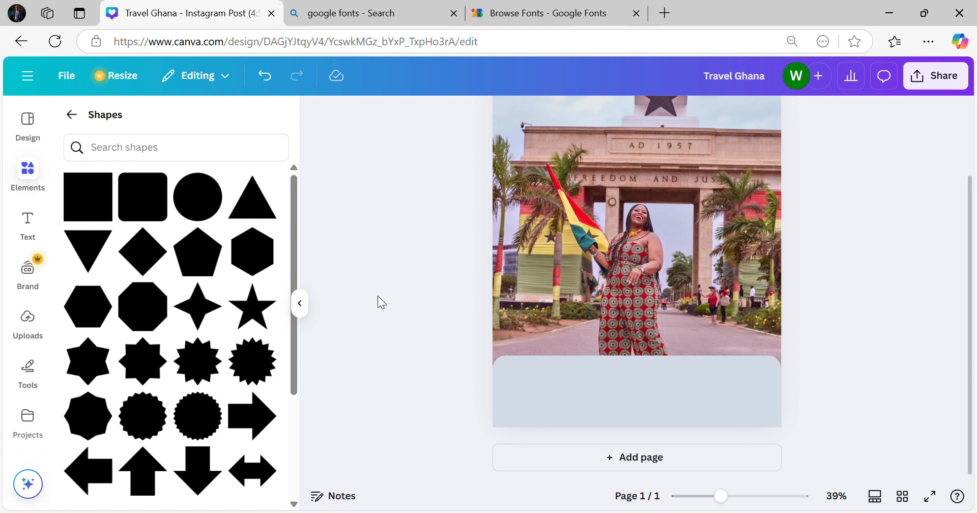
# - Upload the file "logo" from Downloads to the Brand Kit's logos and save it
pyautogui.click(28, 323)
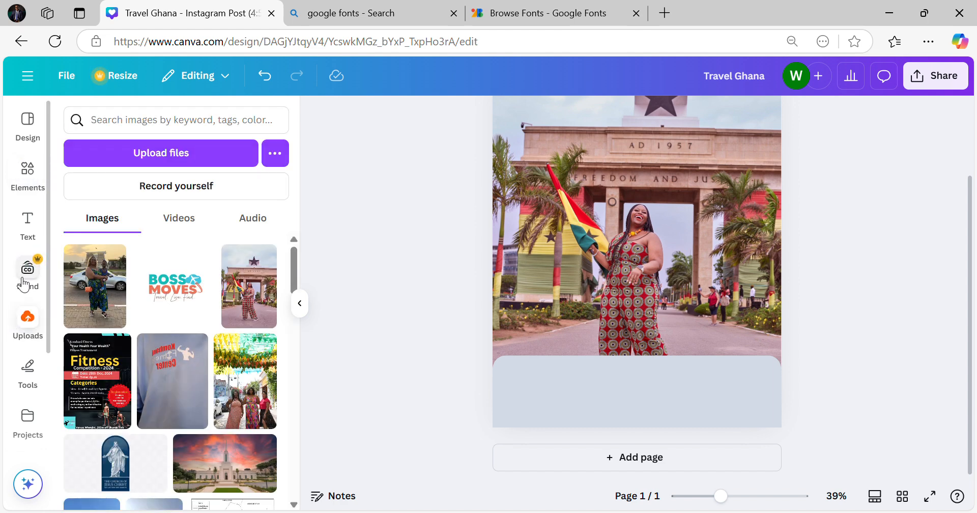
pyautogui.click(24, 278)
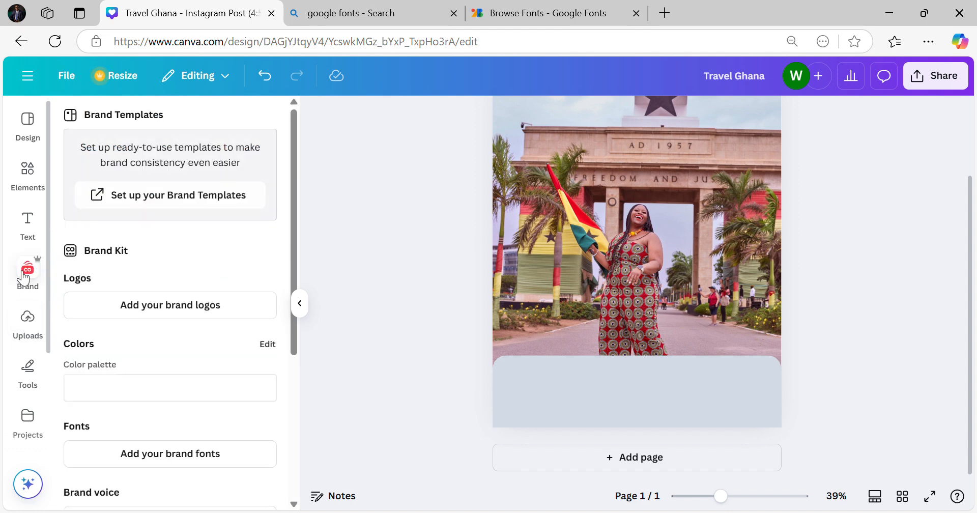
pyautogui.click(176, 311)
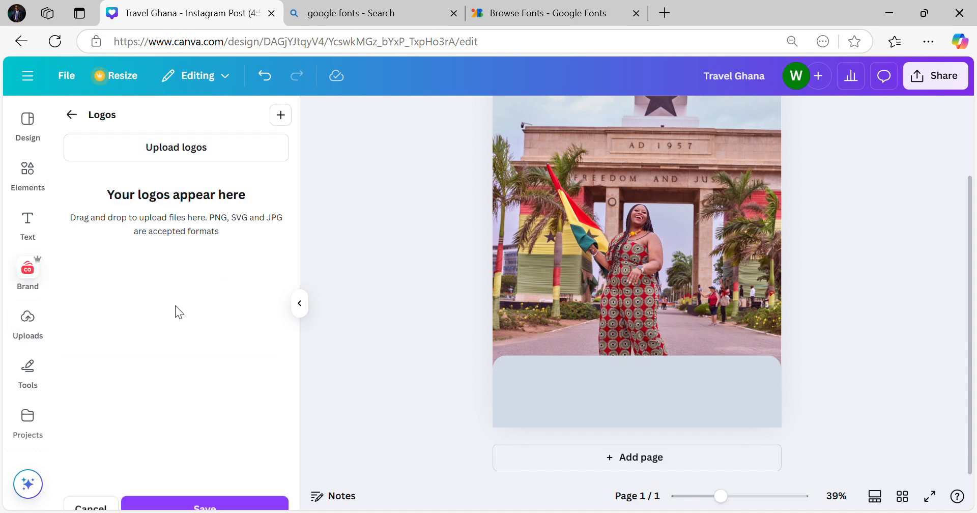
pyautogui.click(190, 152)
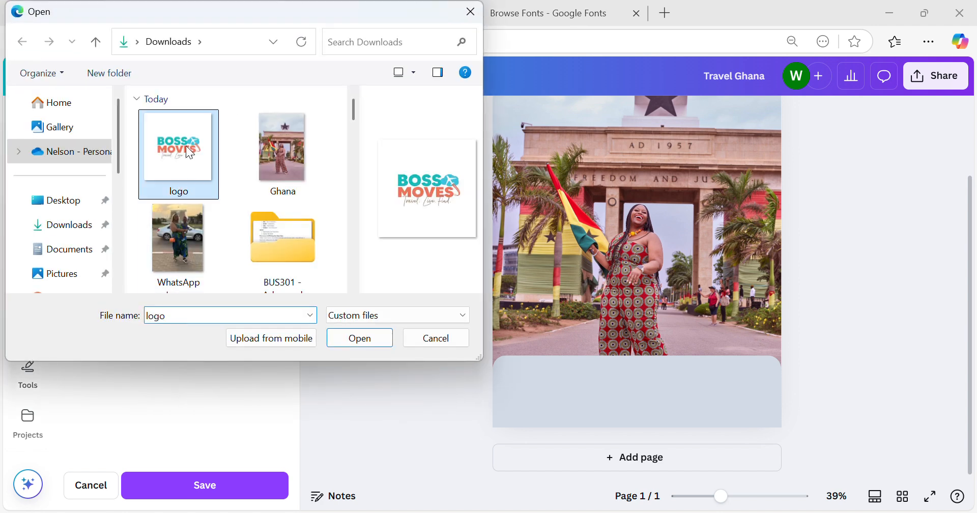
pyautogui.click(359, 338)
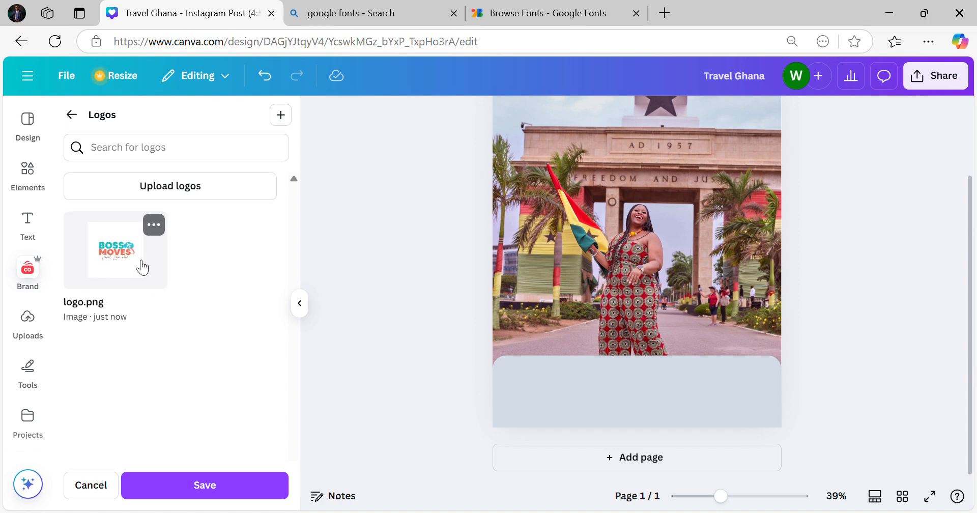
pyautogui.click(204, 485)
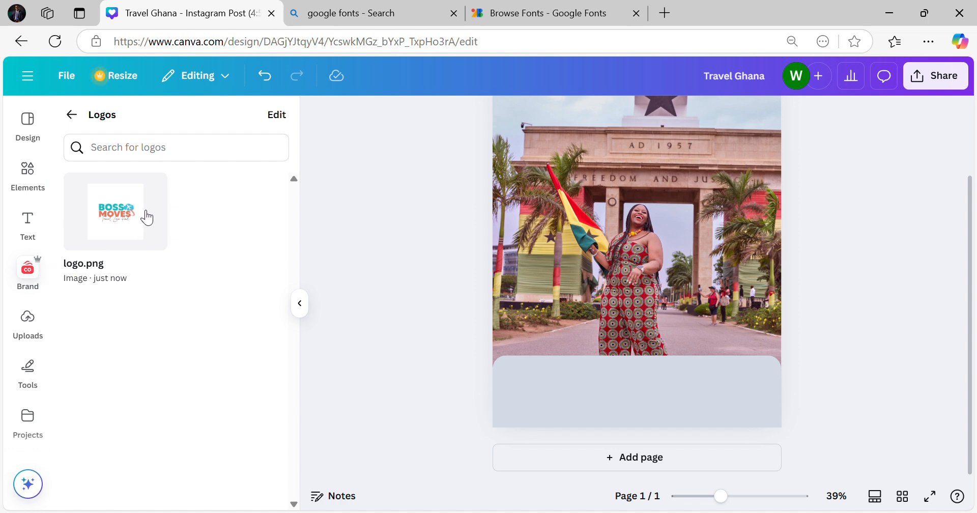
pyautogui.click(72, 114)
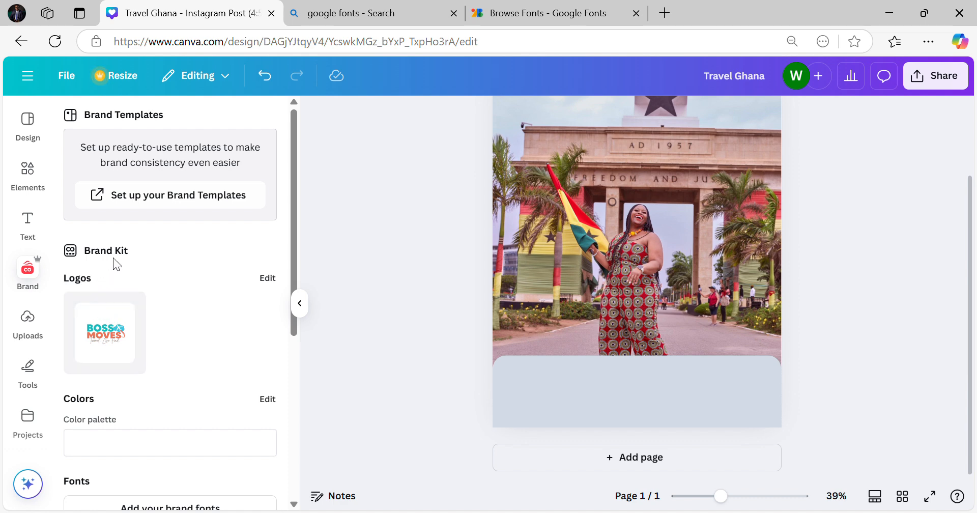
# - Examine the Brand Kit's sections for logos, colors, fonts, brand voice, photos and graphics
pyautogui.scroll(-2, 113, 258)
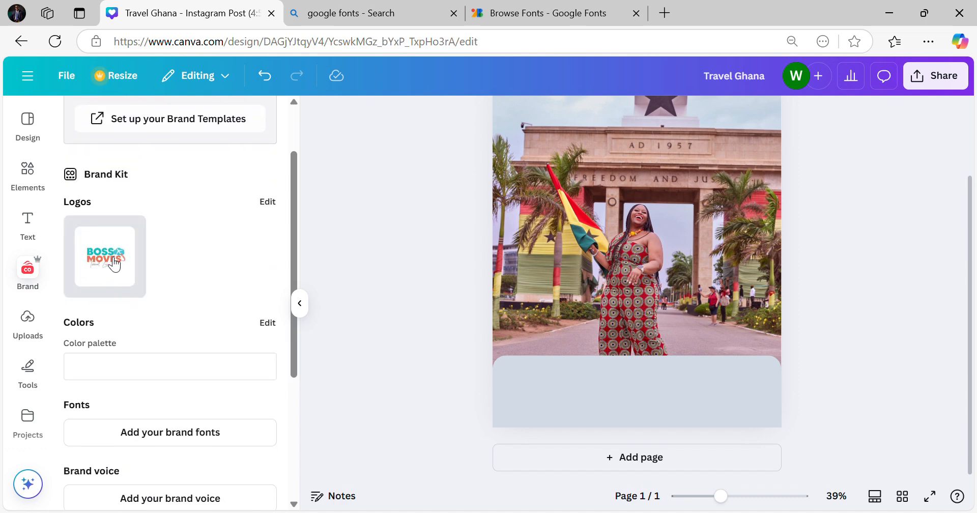
pyautogui.scroll(2, 113, 262)
pyautogui.scroll(-1, 150, 360)
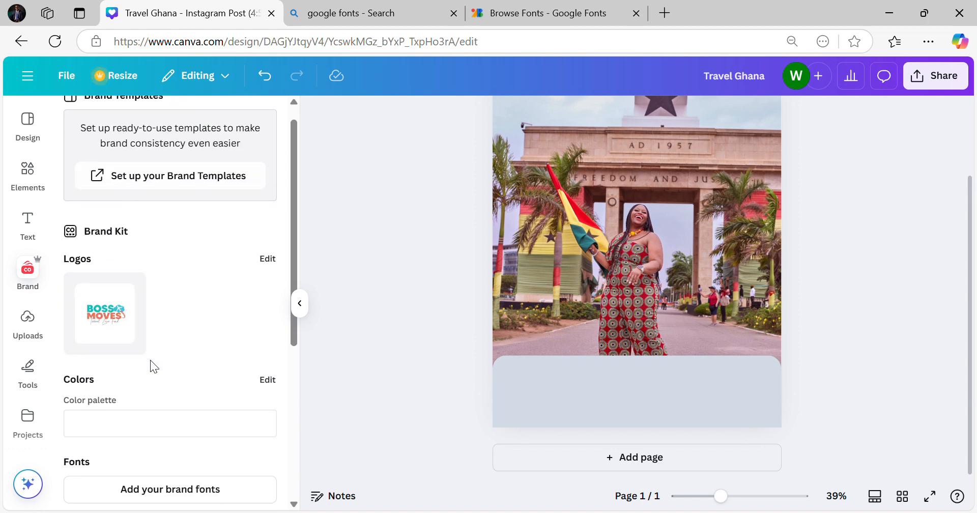
pyautogui.scroll(-1, 151, 359)
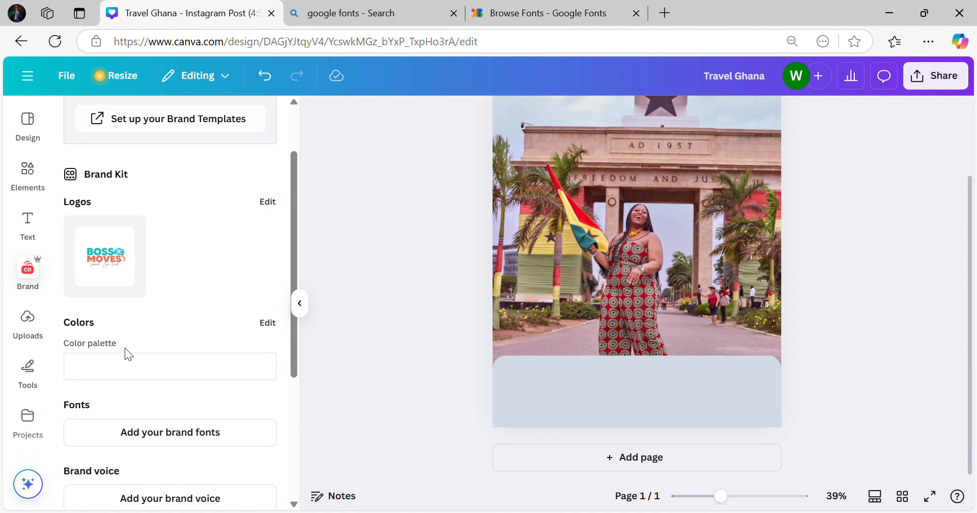
pyautogui.scroll(-3, 165, 332)
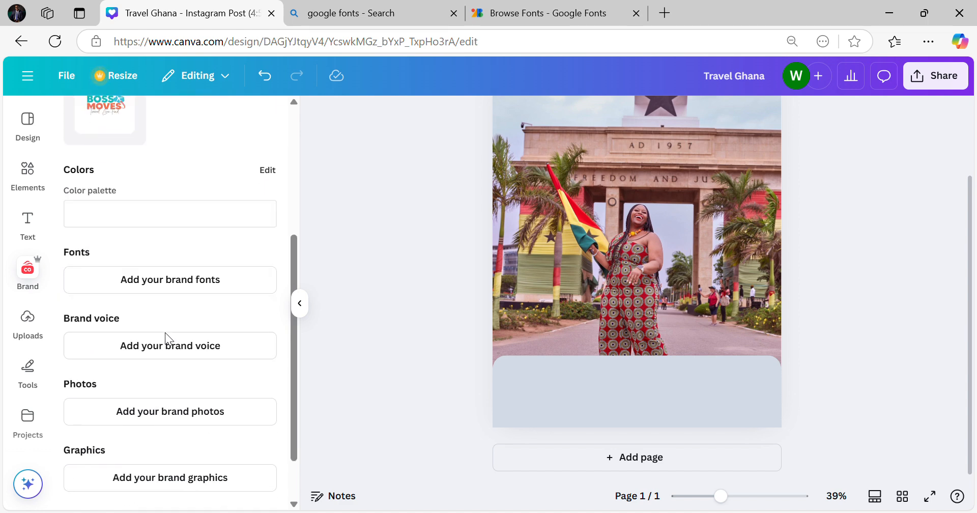
pyautogui.scroll(5, 165, 332)
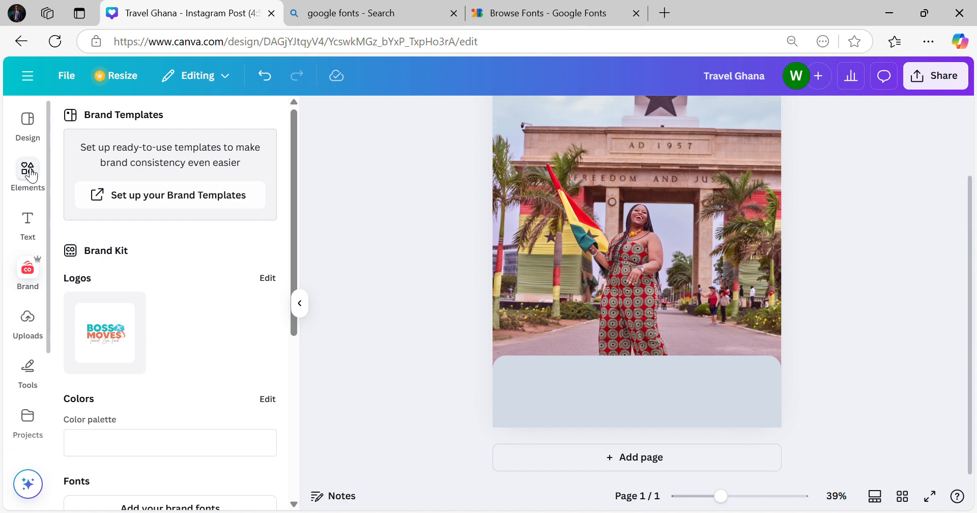
# - Try the uploaded Boss Moves logo as a small image in the page's upper-left corner and remove it
pyautogui.click(29, 324)
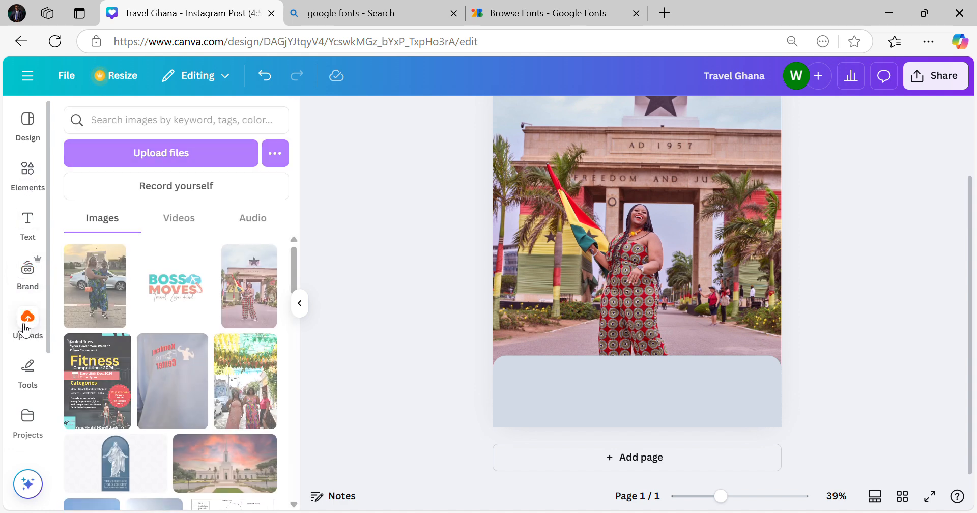
pyautogui.click(172, 291)
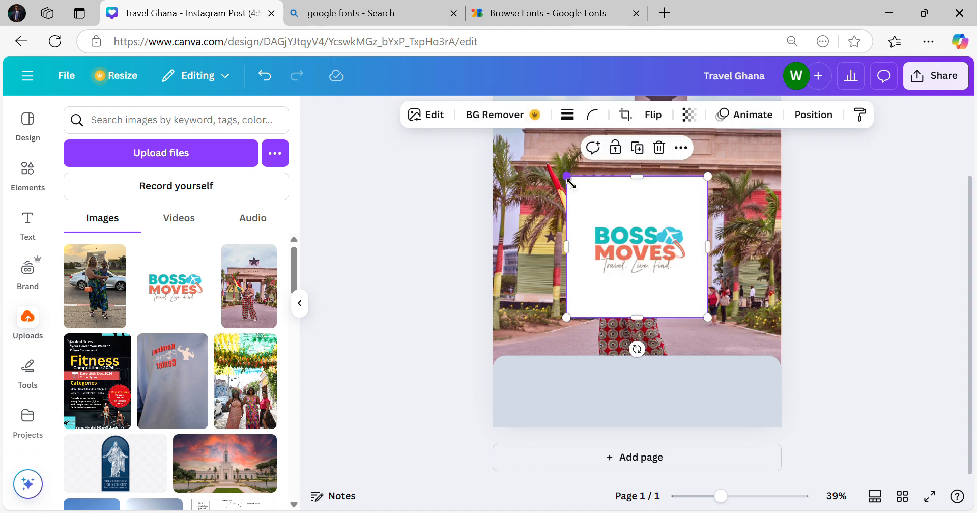
pyautogui.moveTo(567, 178); pyautogui.dragTo(647, 281)
pyautogui.scroll(2, 662, 331)
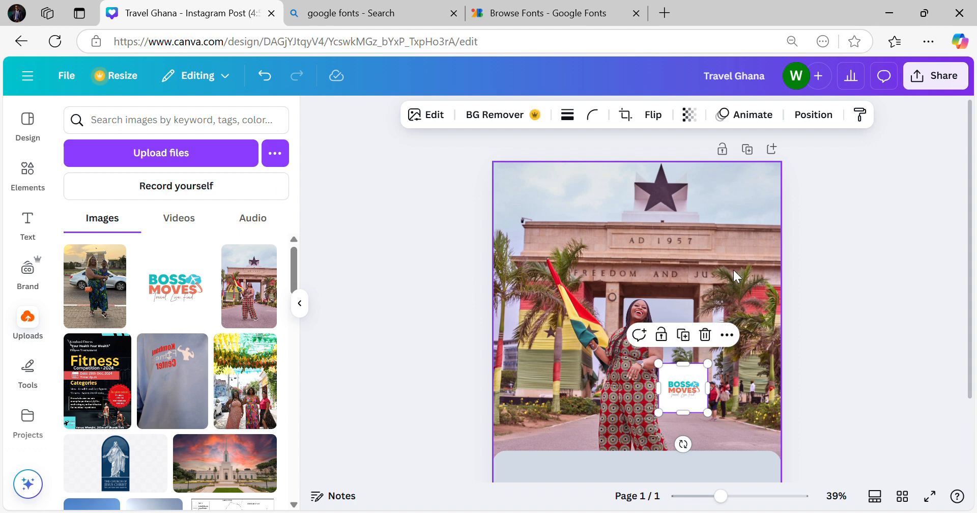
pyautogui.moveTo(686, 405); pyautogui.dragTo(513, 191)
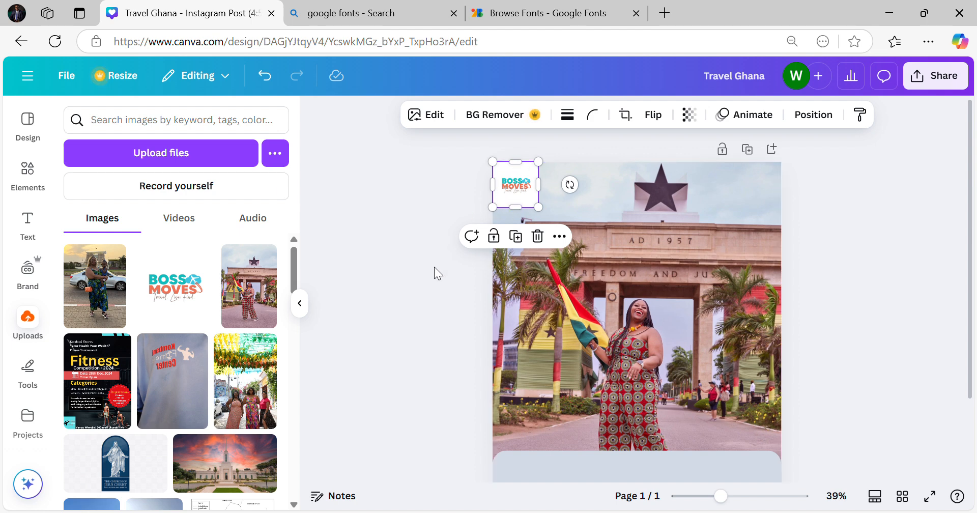
pyautogui.press('Delete')
# - Search the whole elements library for "frames" again
pyautogui.click(27, 171)
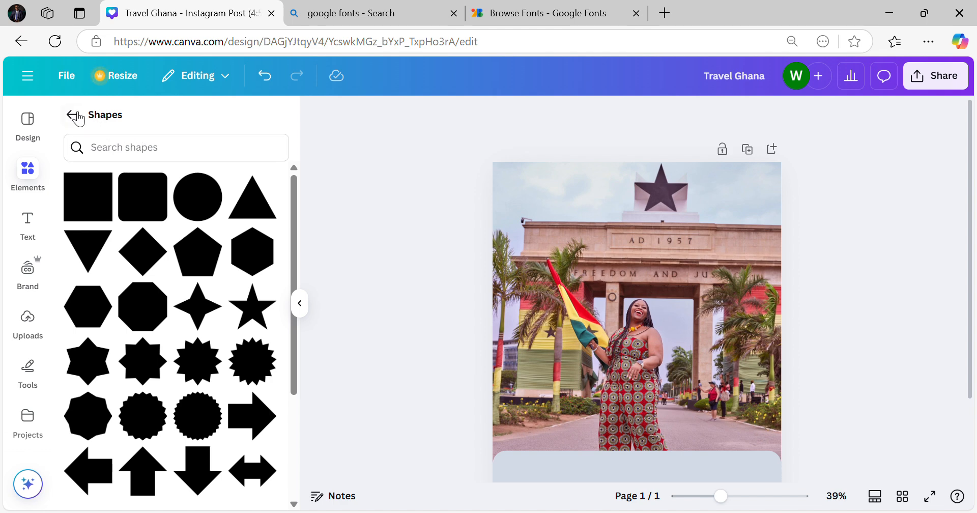
pyautogui.click(71, 115)
pyautogui.click(137, 120)
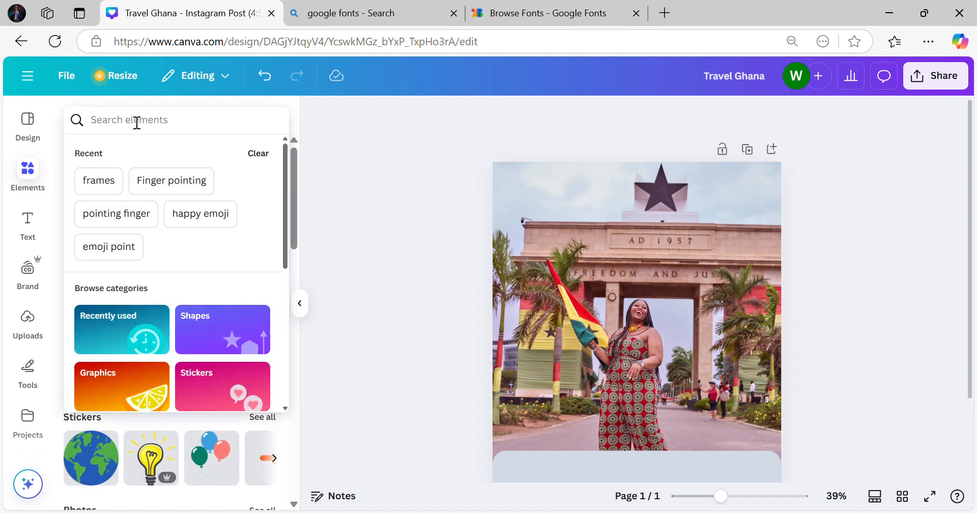
pyautogui.write('frames')
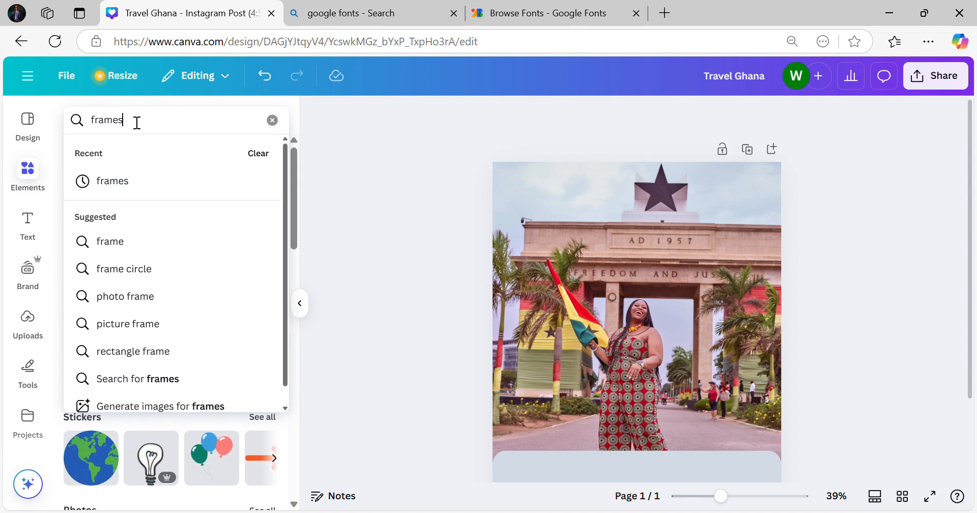
pyautogui.press('Return')
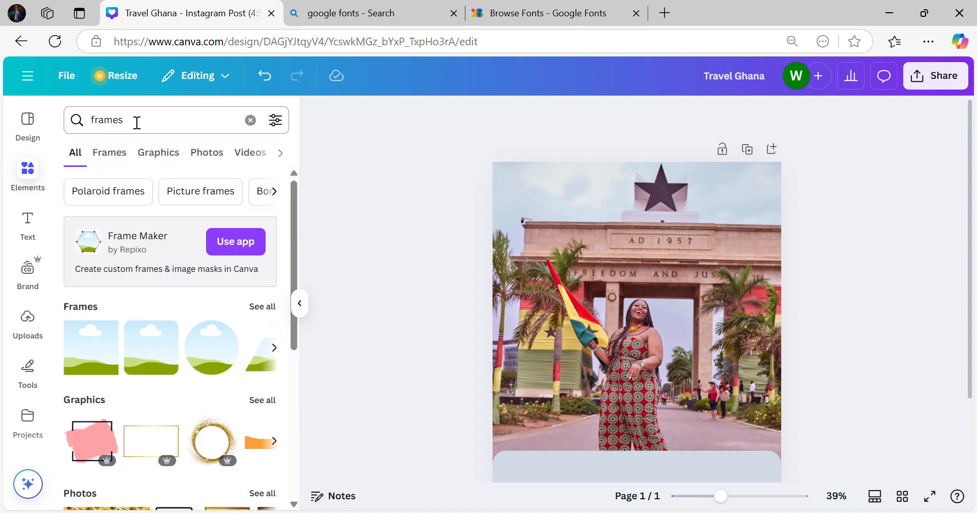
# - Add a square frame to the page and shrink it into a small box in the page's upper-left corner
pyautogui.click(270, 307)
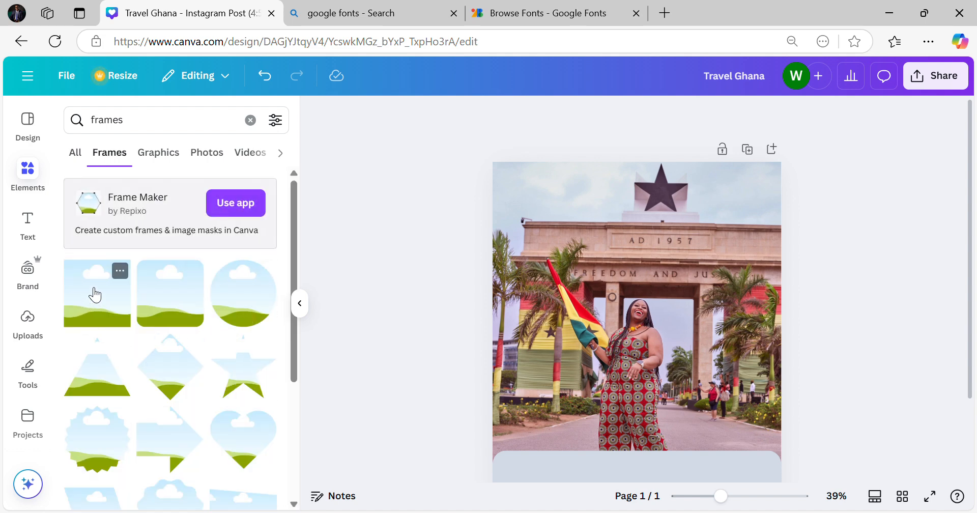
pyautogui.click(100, 308)
pyautogui.moveTo(670, 351); pyautogui.dragTo(622, 238)
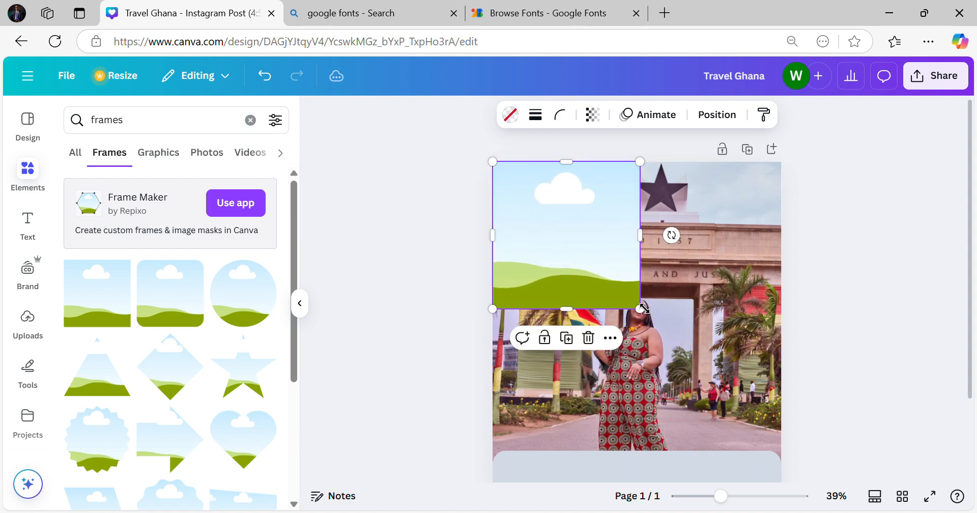
pyautogui.moveTo(638, 310); pyautogui.dragTo(546, 198)
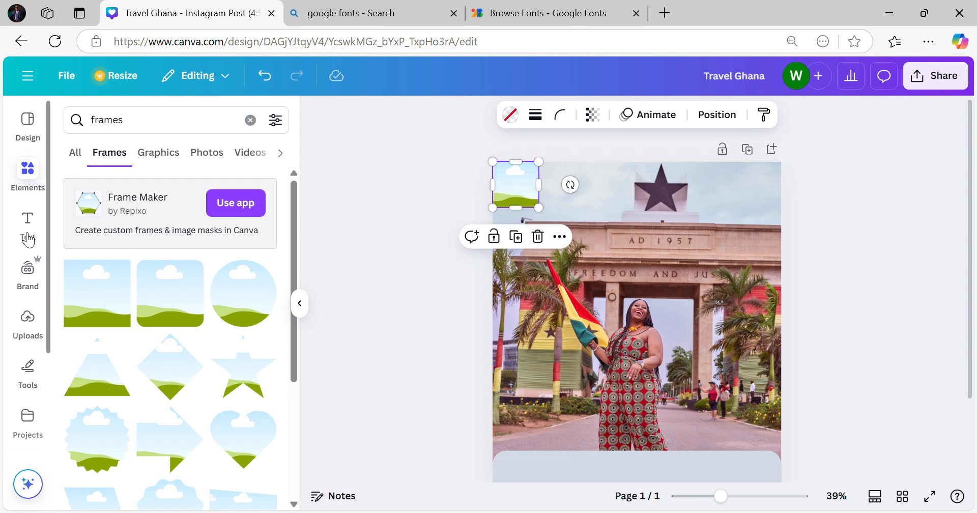
# - Fill the small square frame with the uploaded Boss Moves logo
pyautogui.click(28, 318)
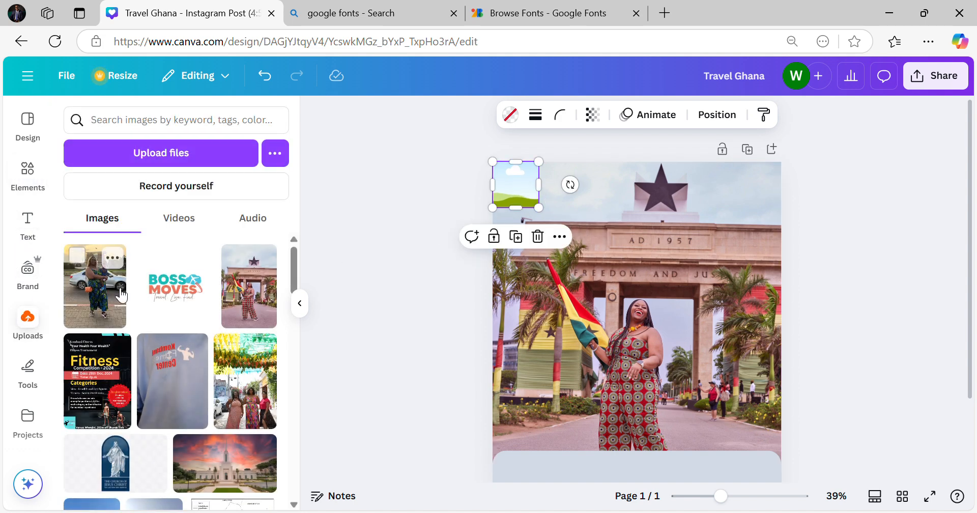
pyautogui.moveTo(176, 283); pyautogui.dragTo(502, 189)
pyautogui.click(417, 212)
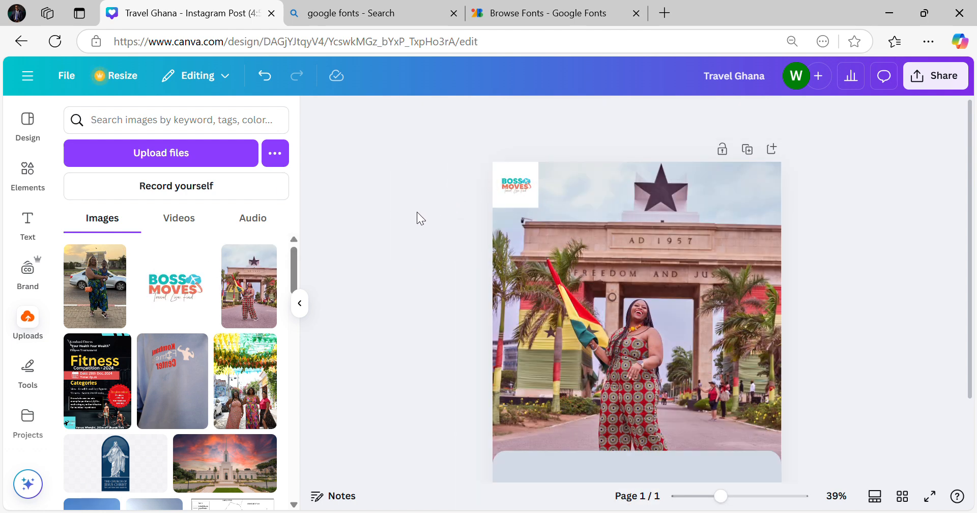
# - Examine the alternative shapes available for the rounded band at the bottom of the page
pyautogui.scroll(-2, 606, 321)
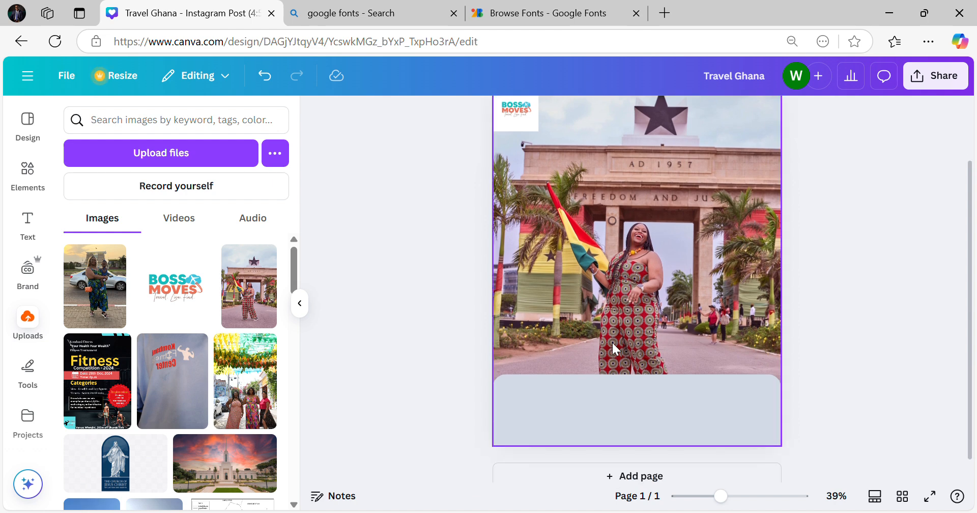
pyautogui.click(569, 392)
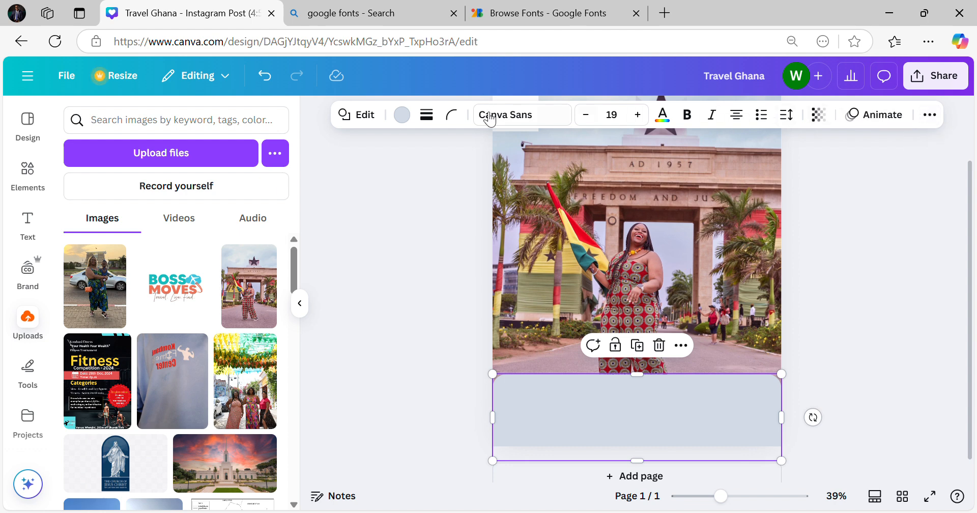
pyautogui.click(359, 115)
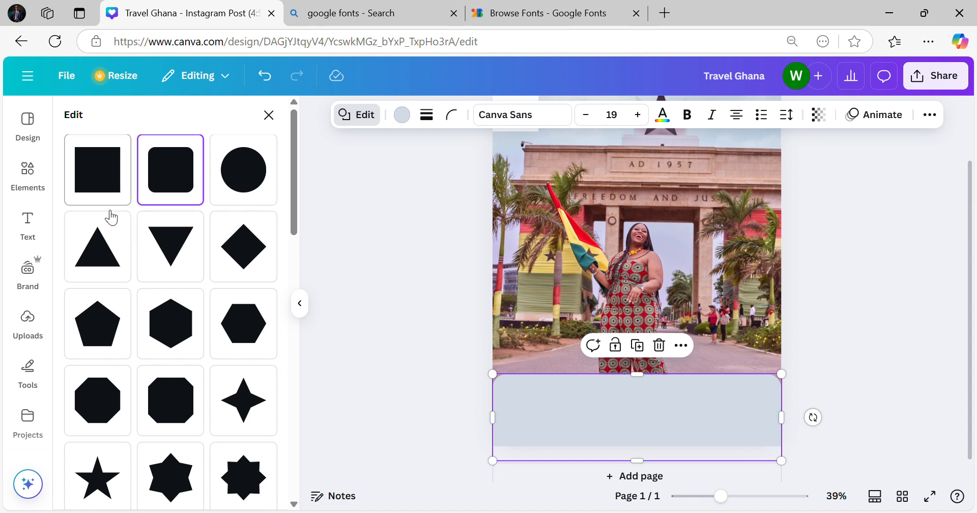
pyautogui.scroll(-3, 150, 287)
pyautogui.scroll(-4, 149, 287)
pyautogui.scroll(7, 149, 285)
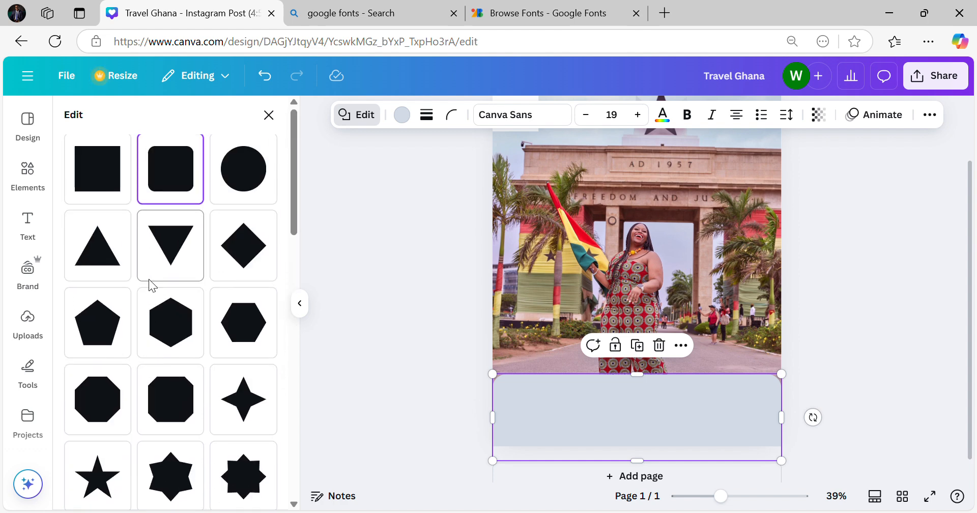
pyautogui.scroll(-6, 148, 305)
pyautogui.scroll(4, 148, 315)
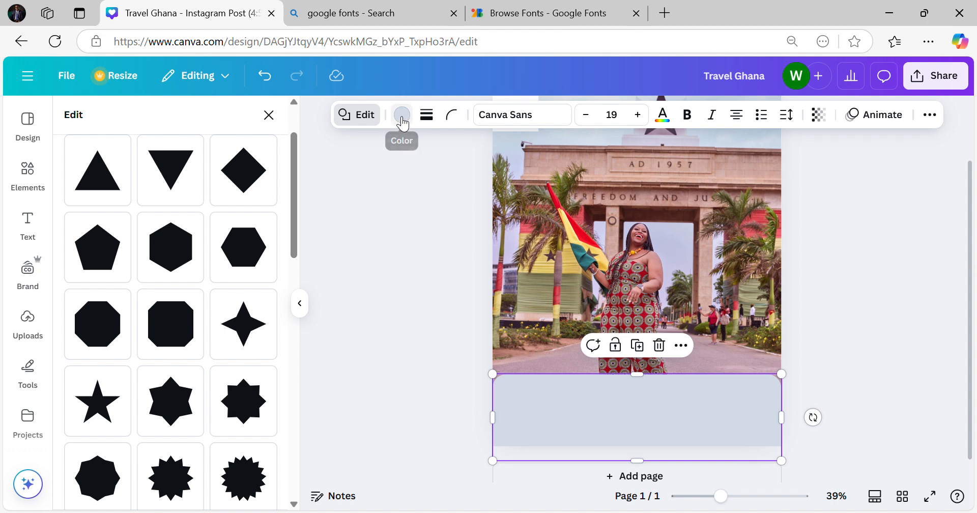
# - Try a solid and a dotted border of weight 4 on the bottom band, and remove the border
pyautogui.click(428, 118)
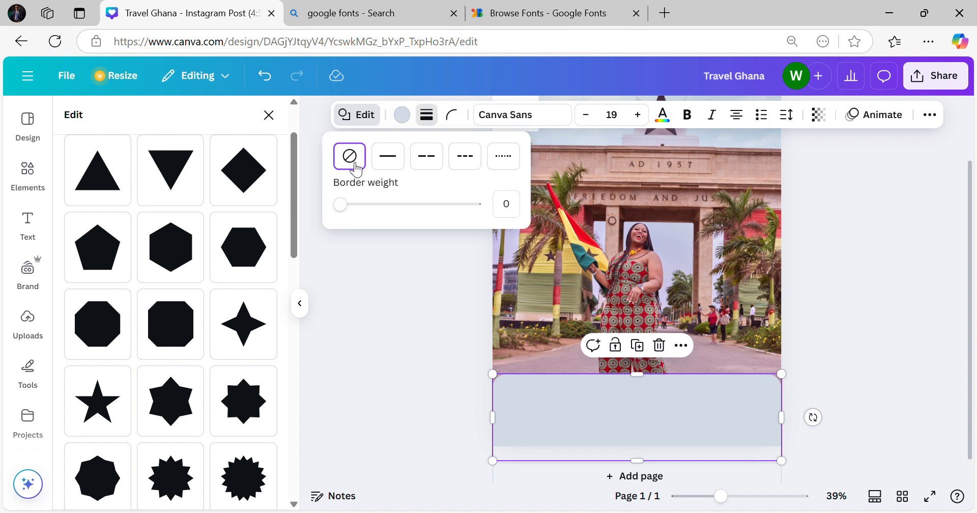
pyautogui.click(388, 157)
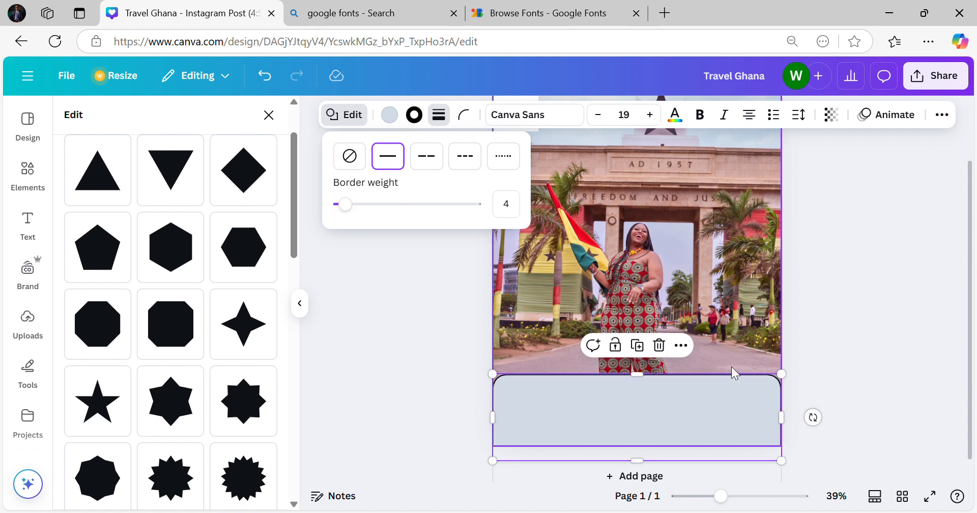
pyautogui.click(351, 164)
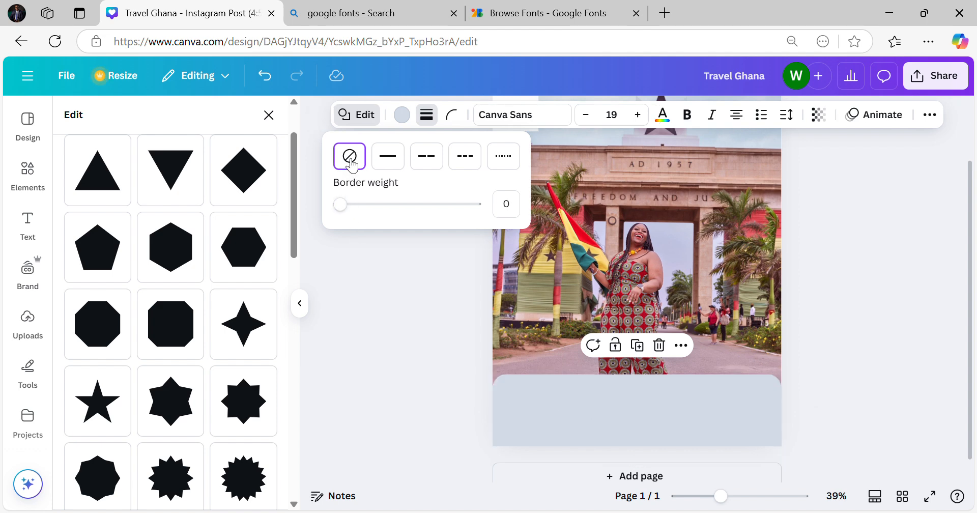
pyautogui.click(502, 161)
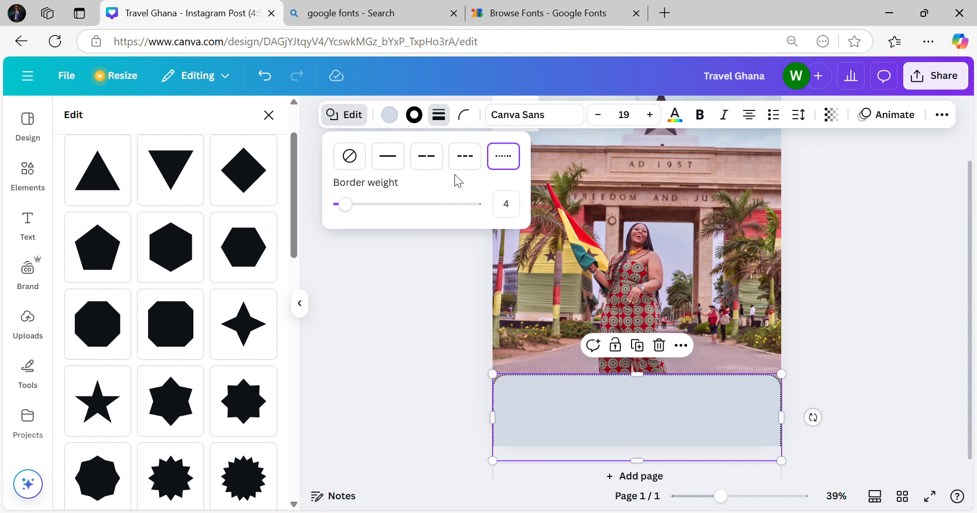
pyautogui.moveTo(344, 209); pyautogui.dragTo(305, 212)
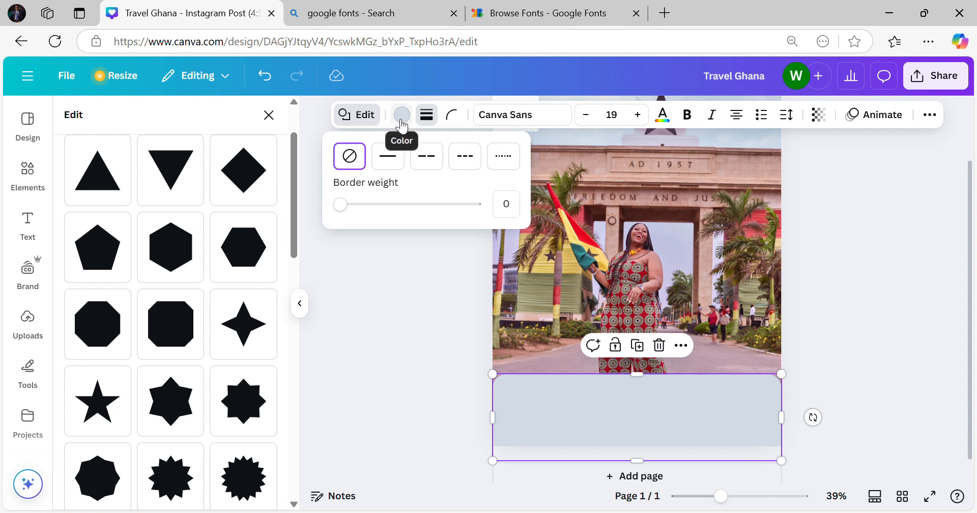
# - Try a corner rounding of 47 on the bottom band
pyautogui.click(451, 116)
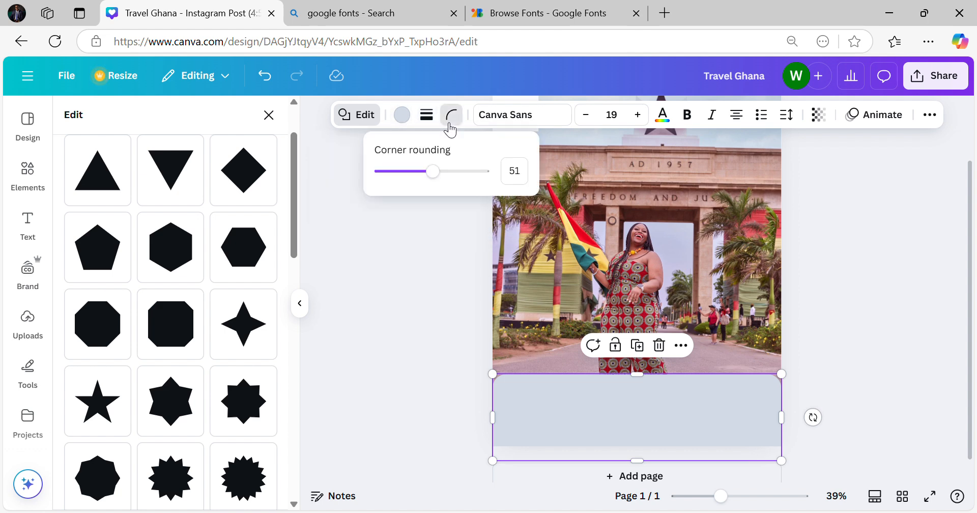
pyautogui.click(432, 173)
pyautogui.moveTo(434, 179)
pyautogui.mouseDown()
pyautogui.moveTo(495, 191)
pyautogui.moveTo(346, 202)
pyautogui.moveTo(430, 197)
pyautogui.mouseUp()
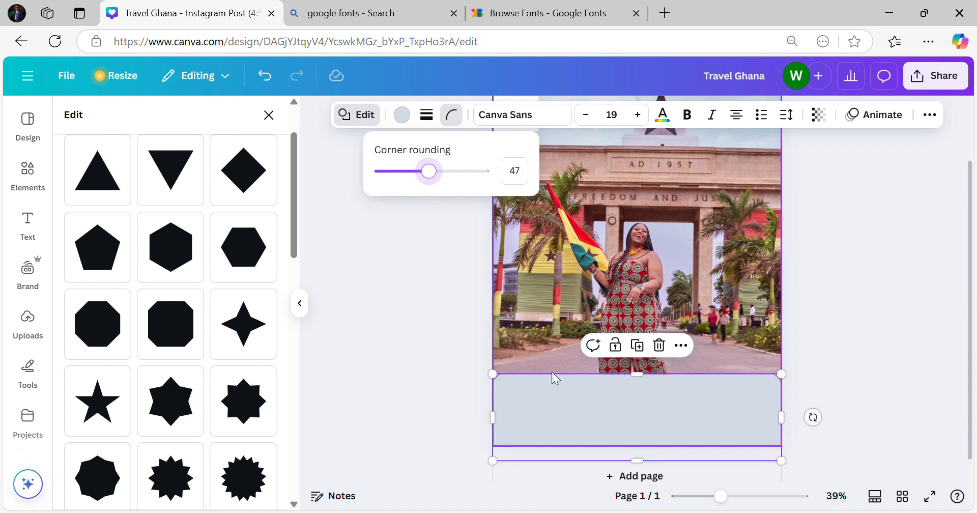
pyautogui.click(544, 408)
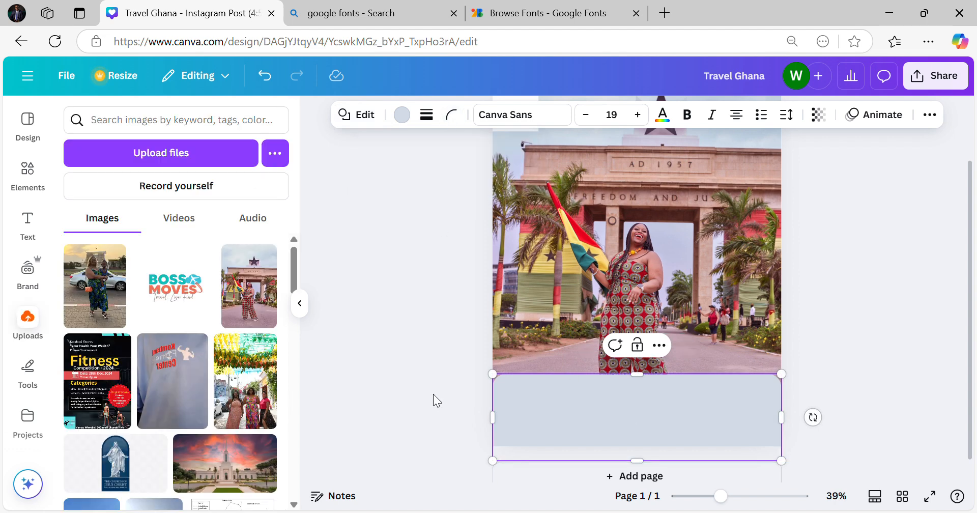
pyautogui.click(433, 394)
# - Widen the bottom band so it extends slightly past both side edges of the page
pyautogui.click(552, 408)
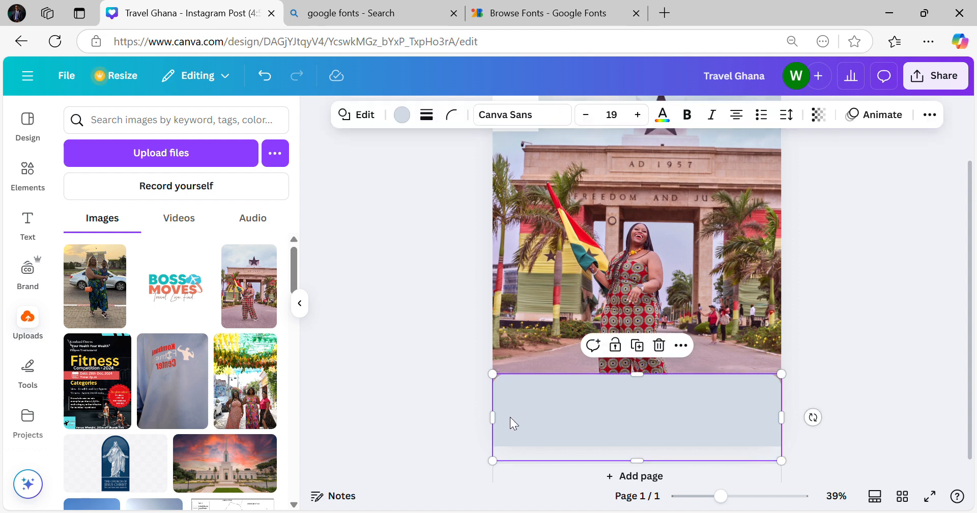
pyautogui.moveTo(493, 418); pyautogui.dragTo(487, 418)
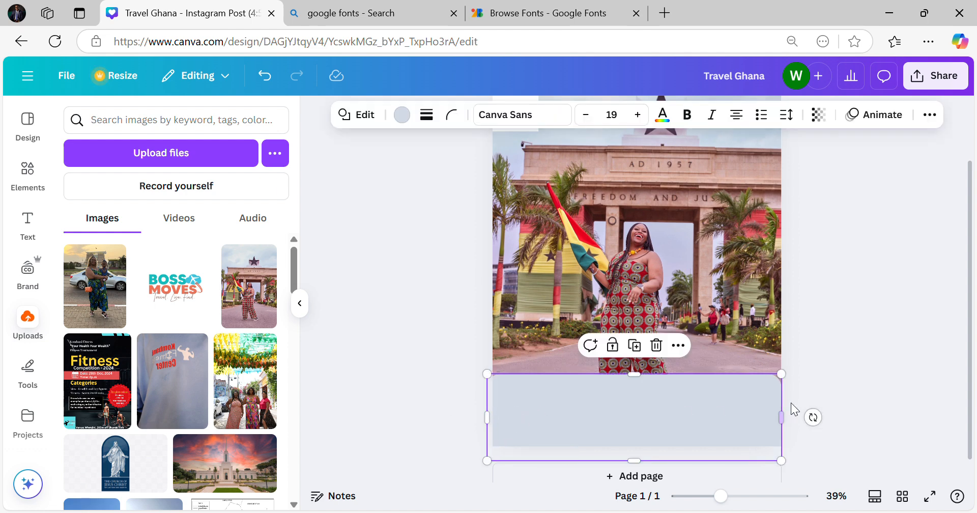
pyautogui.moveTo(779, 417); pyautogui.dragTo(788, 417)
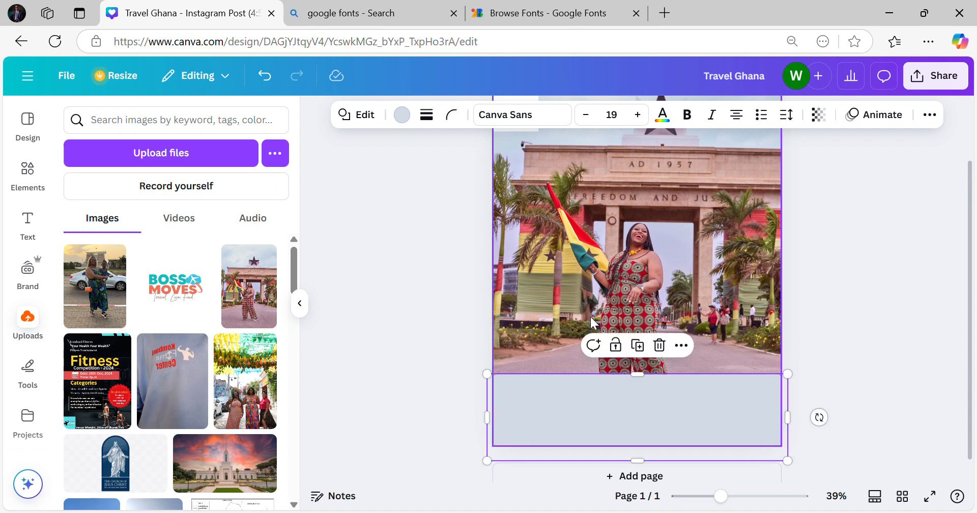
# - Set the bottom band's corner rounding to 84
pyautogui.click(452, 115)
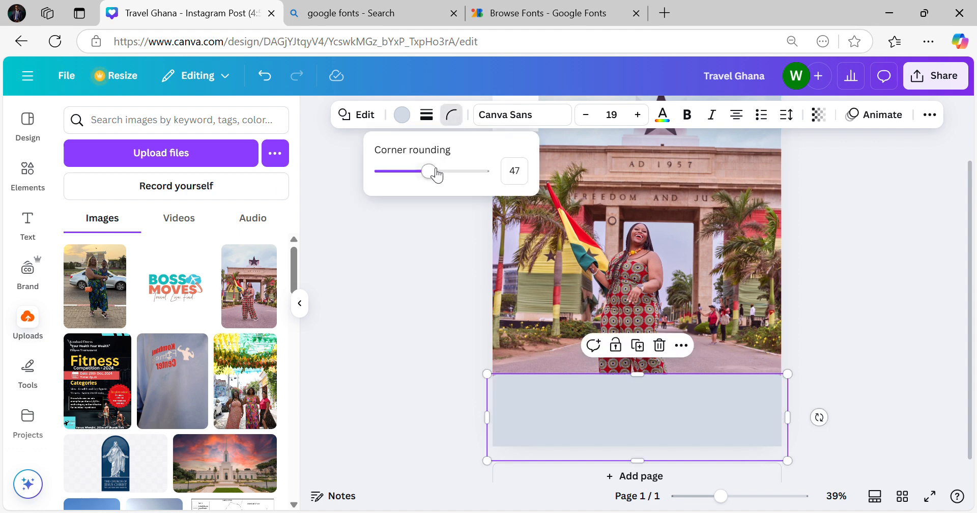
pyautogui.moveTo(436, 170); pyautogui.dragTo(467, 177)
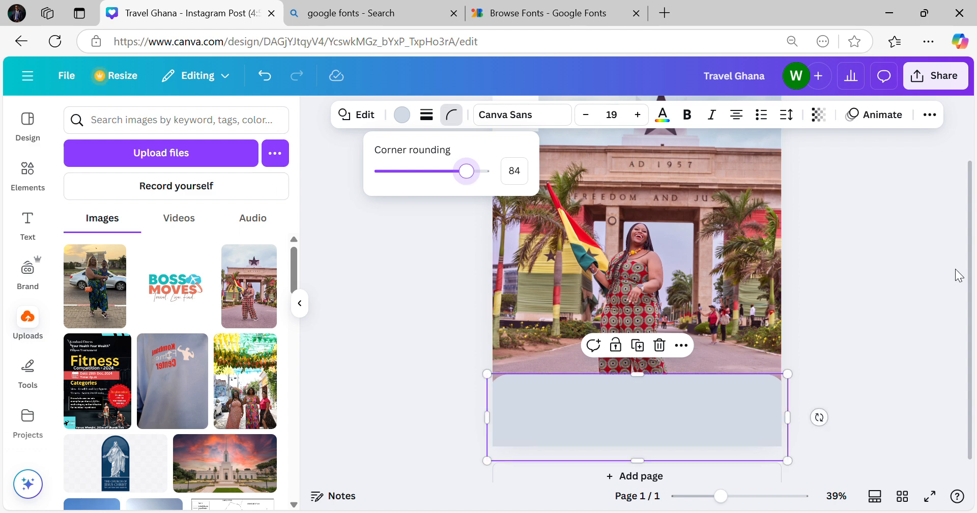
pyautogui.click(905, 279)
pyautogui.click(891, 273)
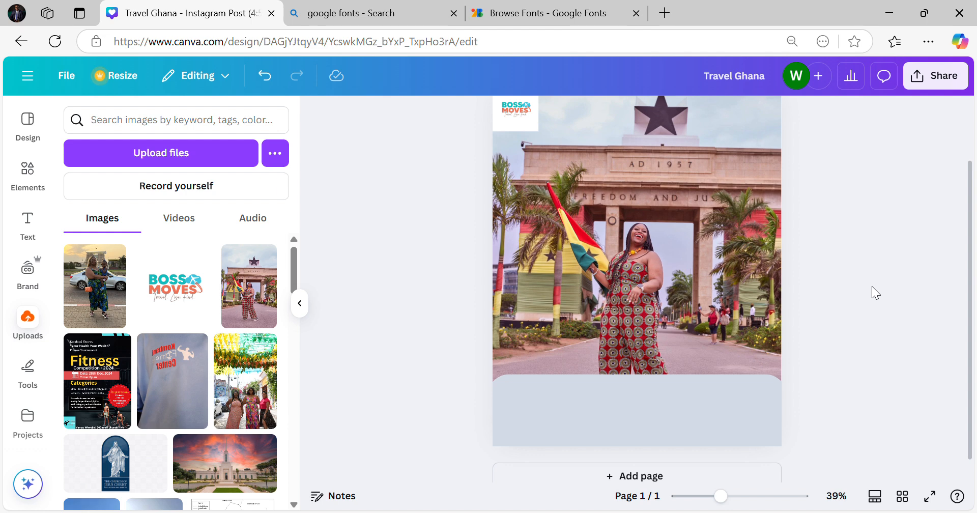
# - Compare the logo's photo colors on the bottom band, including teal and orange, and fill the band with the light blue
pyautogui.scroll(-1, 872, 286)
pyautogui.click(628, 388)
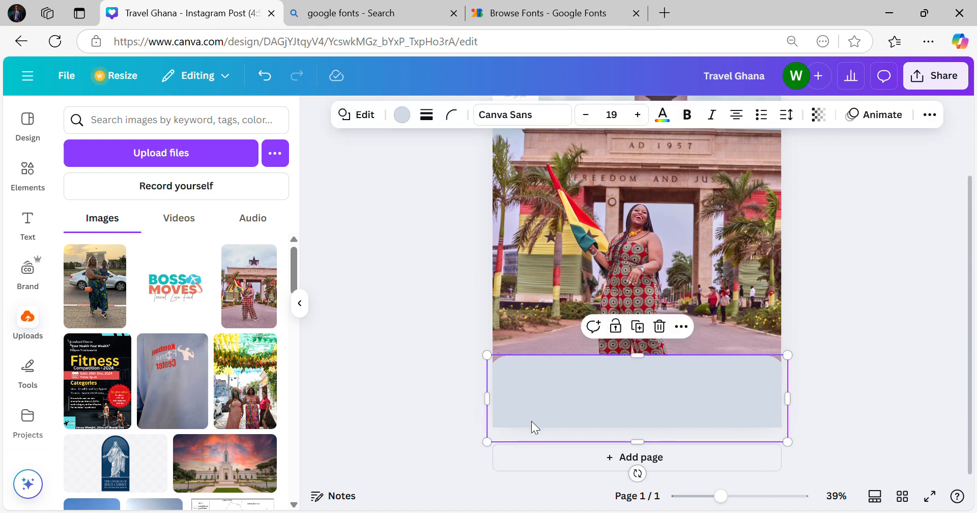
pyautogui.click(402, 120)
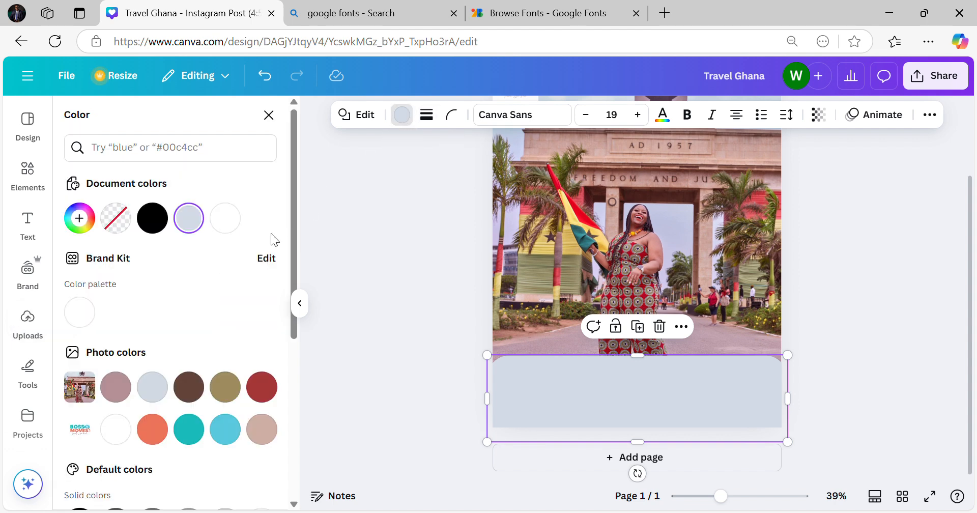
pyautogui.scroll(-3, 247, 257)
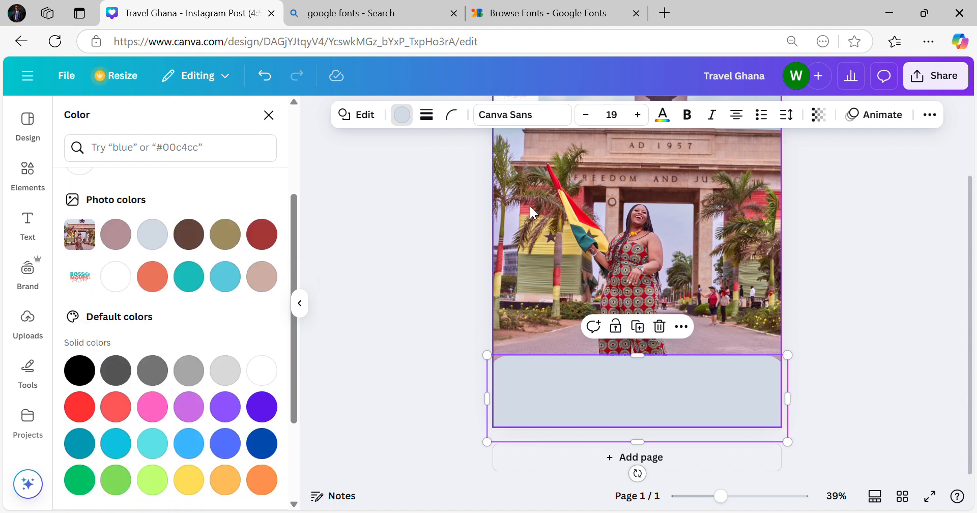
pyautogui.scroll(1, 532, 204)
pyautogui.scroll(-1, 558, 205)
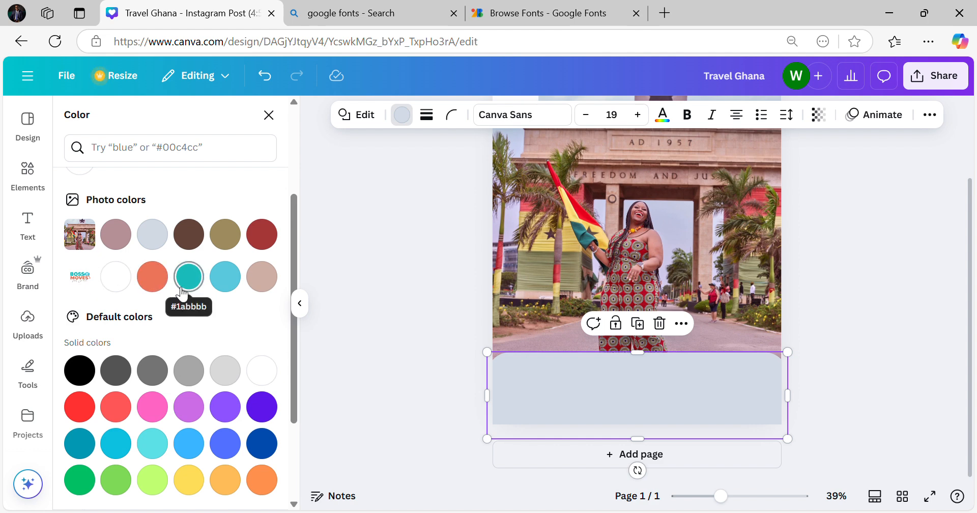
pyautogui.scroll(1, 545, 260)
pyautogui.scroll(-1, 647, 252)
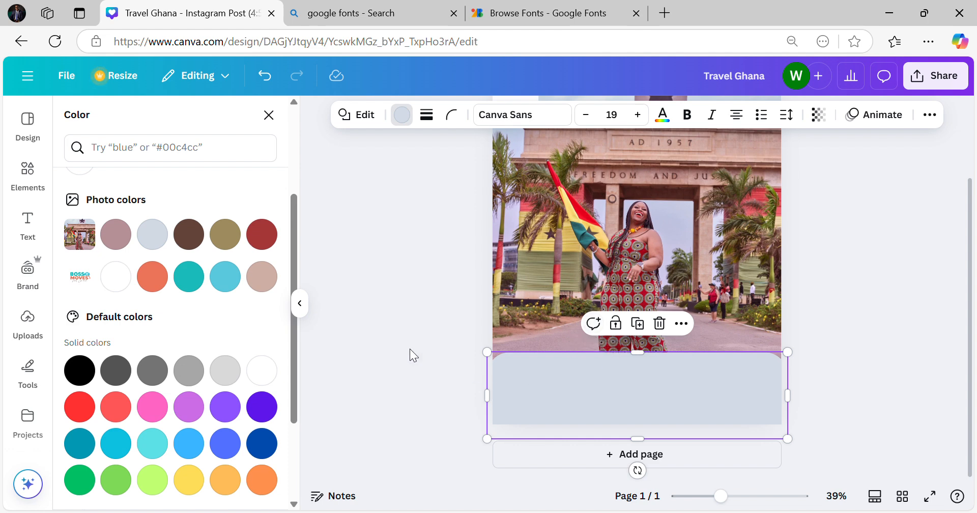
pyautogui.click(222, 281)
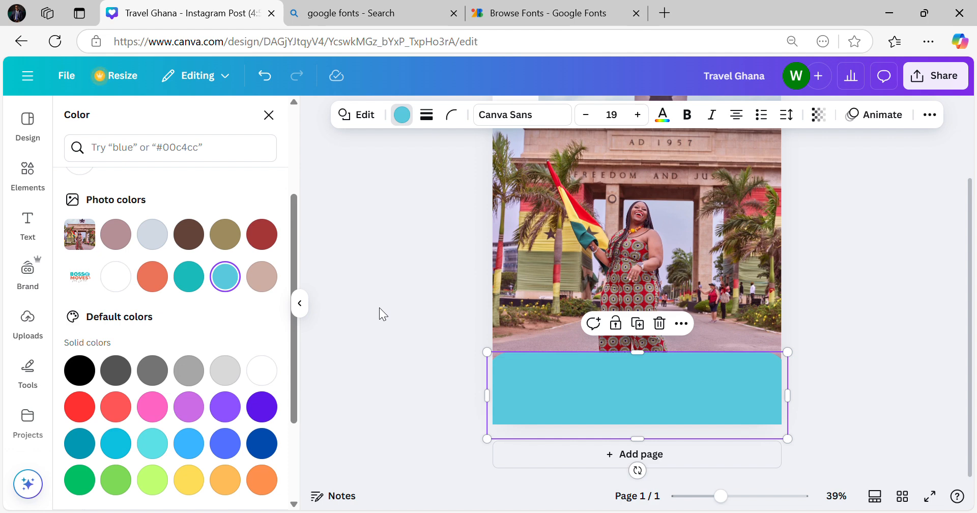
pyautogui.click(186, 291)
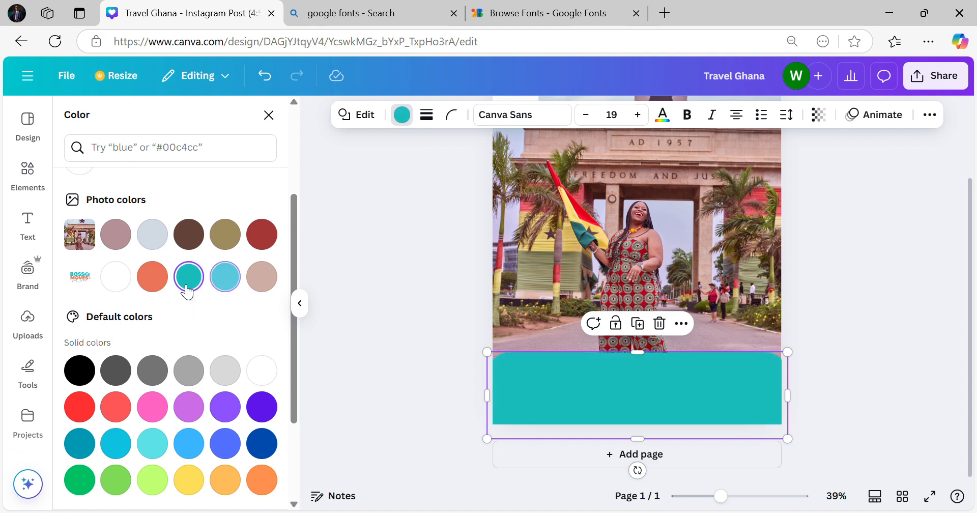
pyautogui.click(149, 289)
pyautogui.click(224, 280)
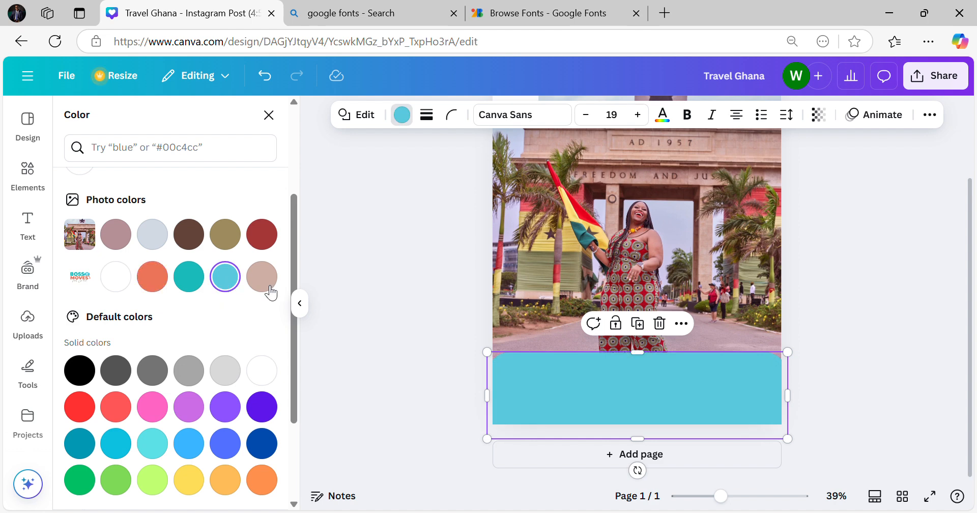
pyautogui.click(375, 303)
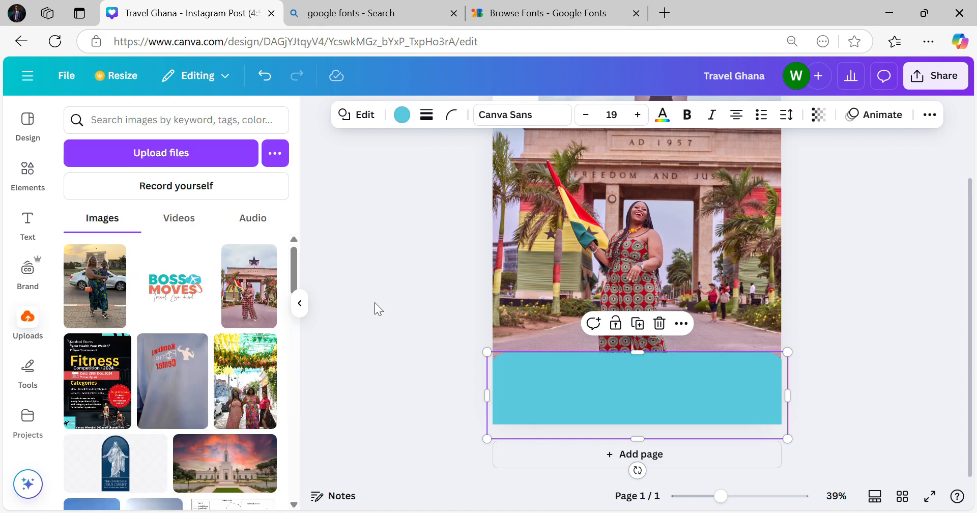
# - Nudge the light blue bottom band slightly upward on the page
pyautogui.click(640, 390)
pyautogui.click(640, 390)
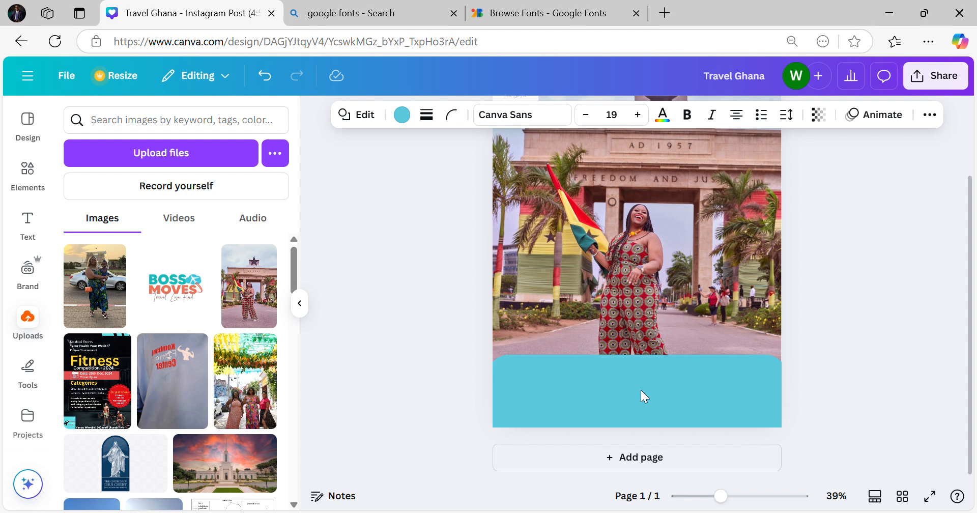
pyautogui.press('Up')
pyautogui.press('Up')
pyautogui.press('Up')
pyautogui.press('Up')
pyautogui.press('Up')
pyautogui.press('Up')
pyautogui.press('Up')
pyautogui.press('Up')
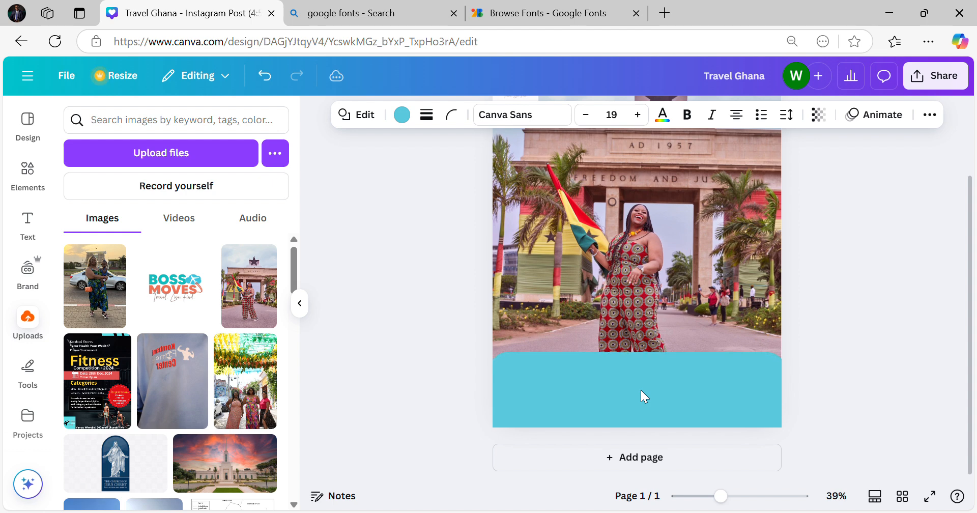
# - Nudge the light blue bottom band up a little further, keeping its lower edge past the bottom of the page
pyautogui.press('Up')
pyautogui.press('Up')
pyautogui.press('Up')
pyautogui.press('Up')
pyautogui.press('Up')
pyautogui.press('Up')
pyautogui.press('Up')
pyautogui.press('Up')
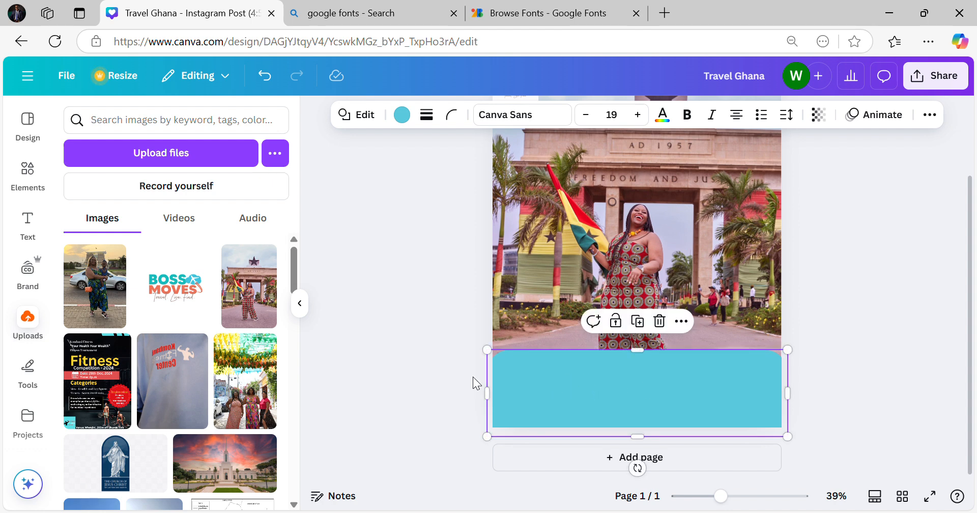
pyautogui.click(389, 334)
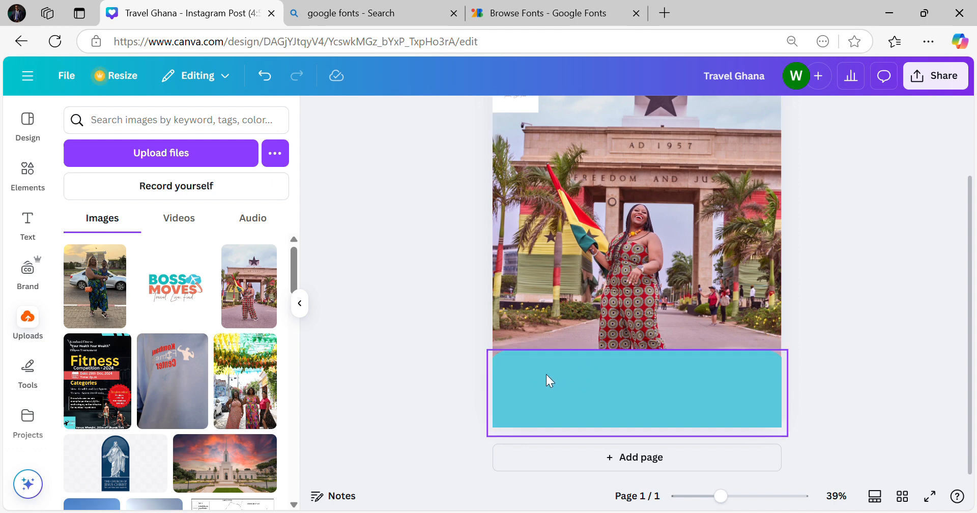
# - Search the elements for "shape" and look through the full set of available shapes
pyautogui.click(32, 172)
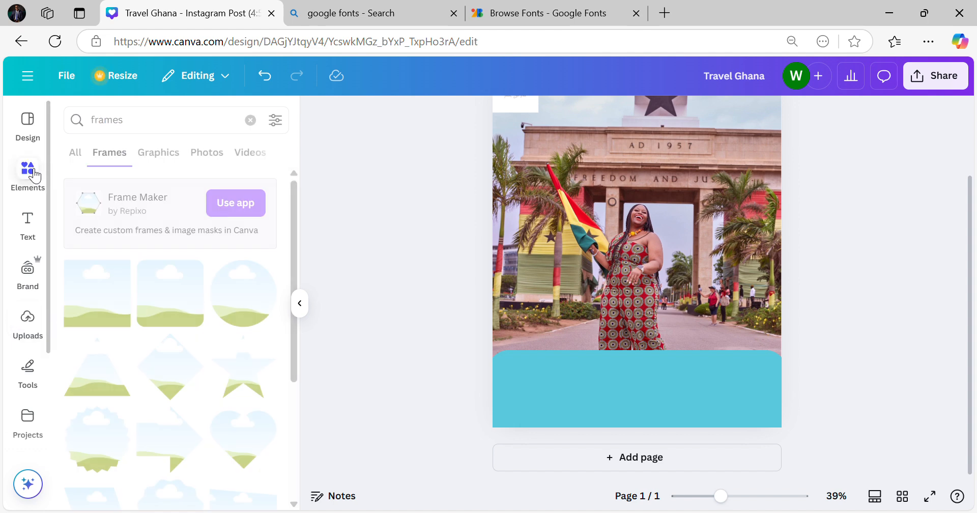
pyautogui.doubleClick(107, 123)
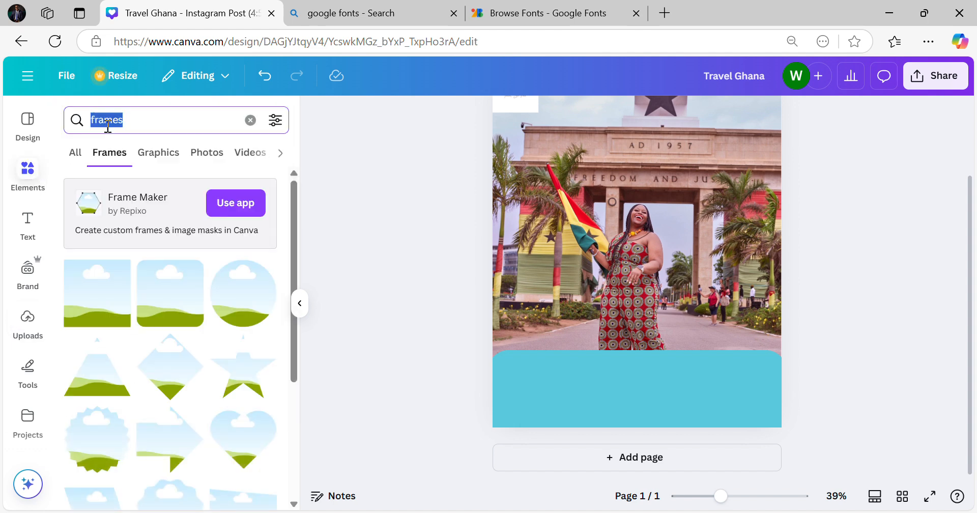
pyautogui.write('sha')
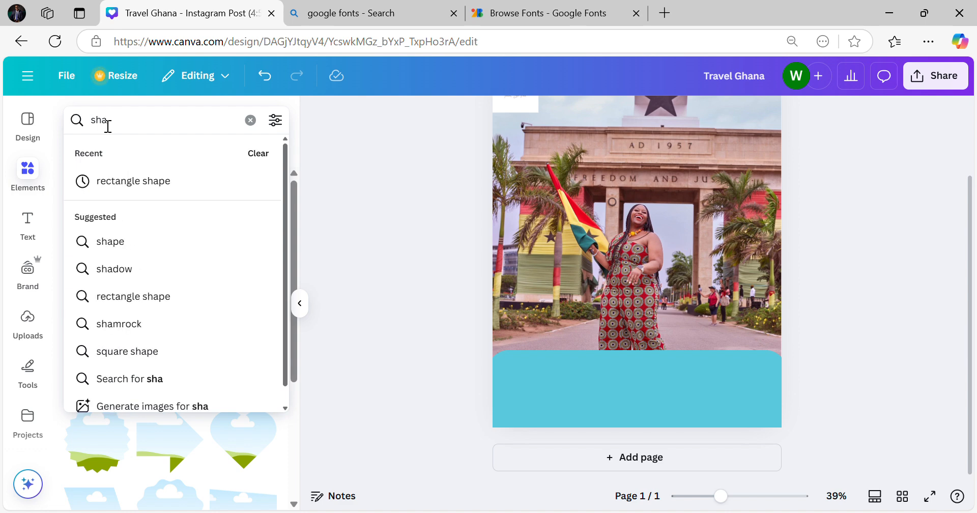
pyautogui.write('pe')
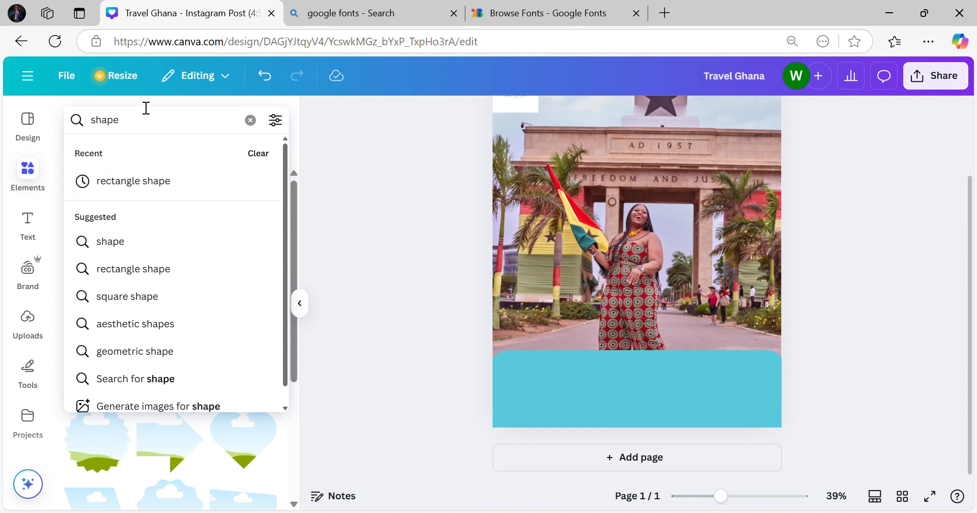
pyautogui.press('Return')
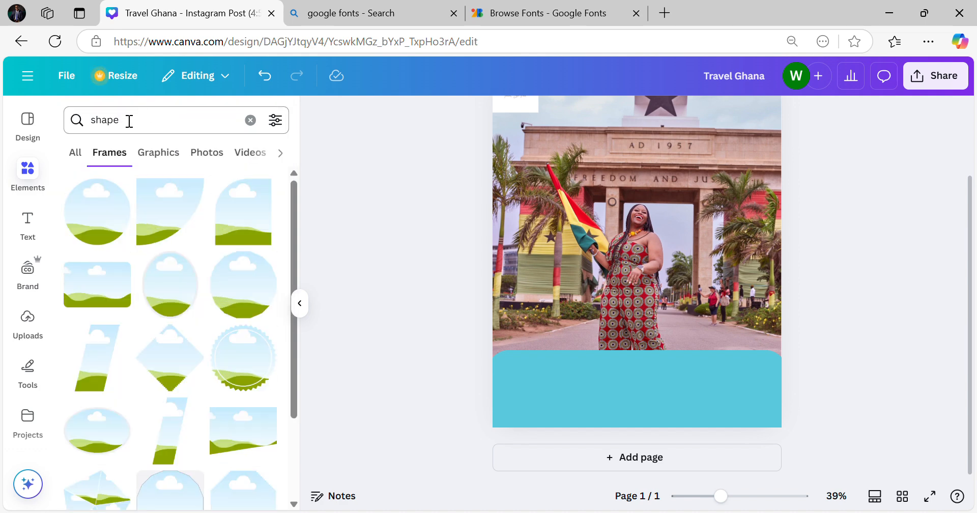
pyautogui.click(72, 152)
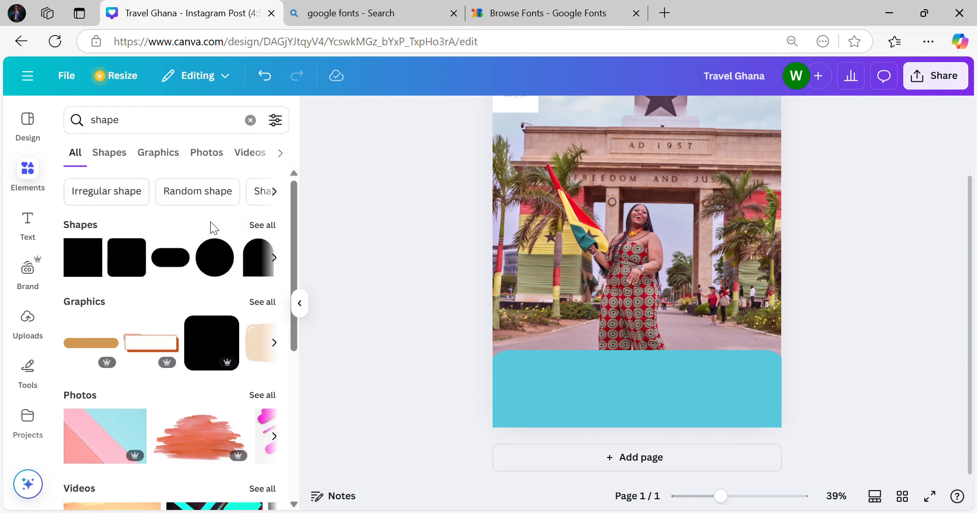
pyautogui.click(262, 225)
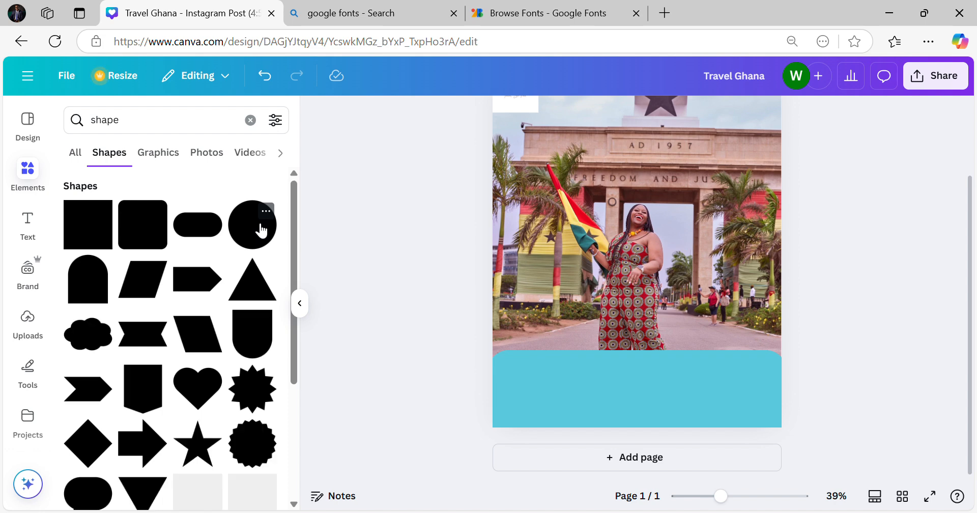
pyautogui.scroll(-10, 209, 267)
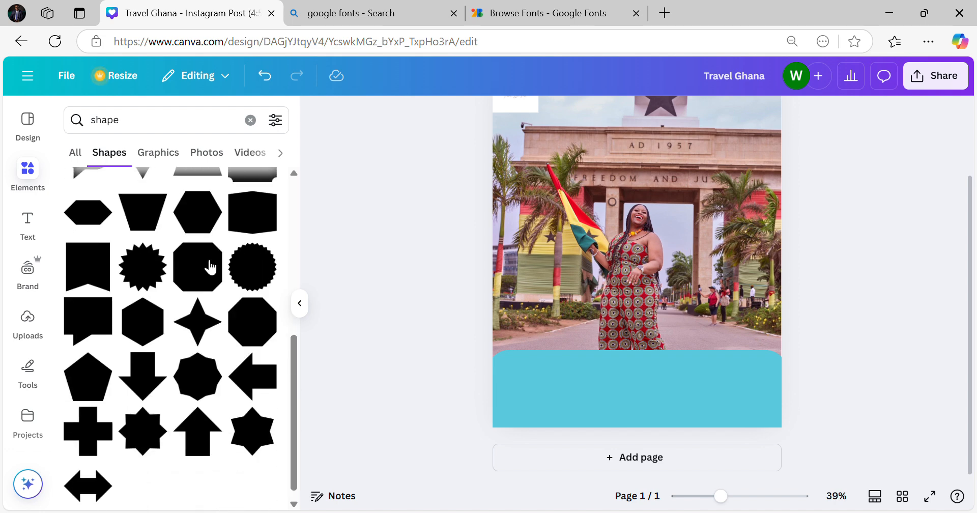
pyautogui.scroll(-1, 210, 267)
pyautogui.scroll(5, 210, 265)
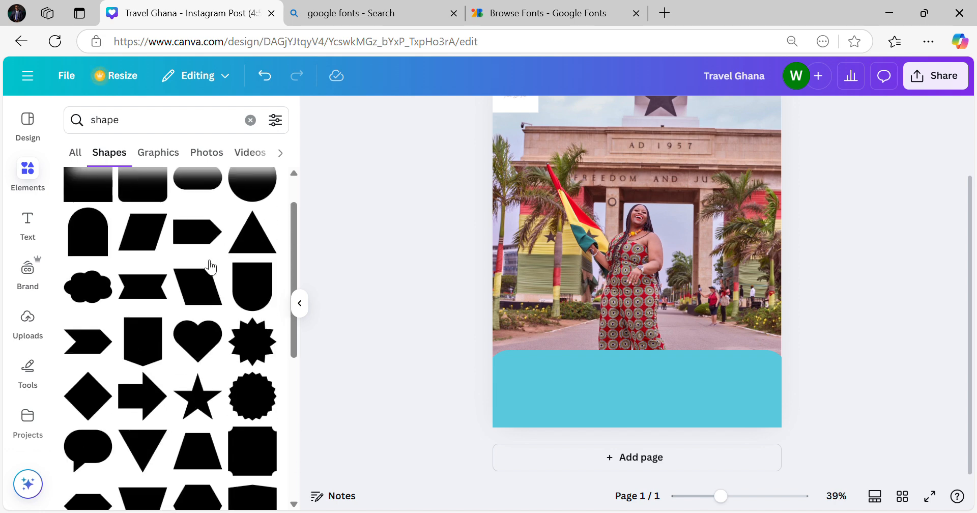
pyautogui.scroll(-5, 209, 260)
pyautogui.scroll(10, 208, 258)
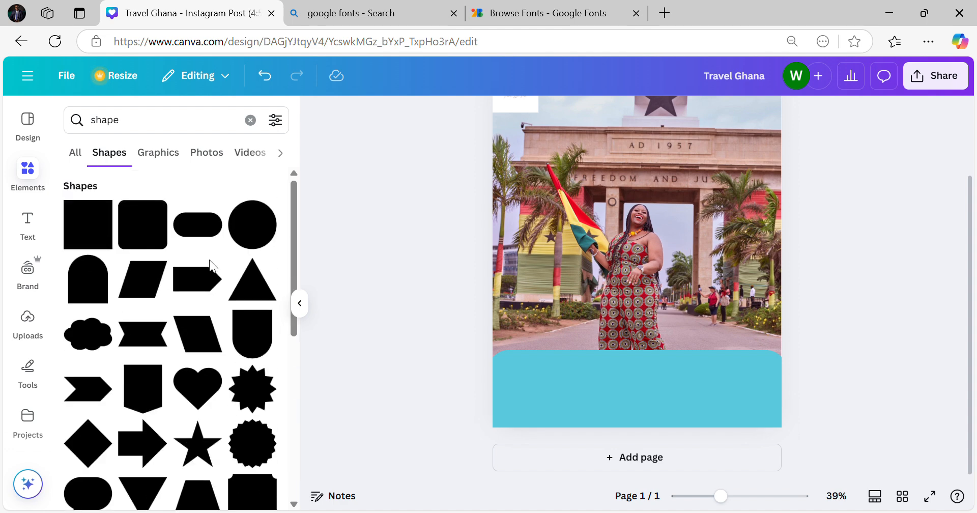
# - Duplicate the light blue band, place the copy slightly higher over the original, and widen it past both side edges of the page
pyautogui.click(594, 398)
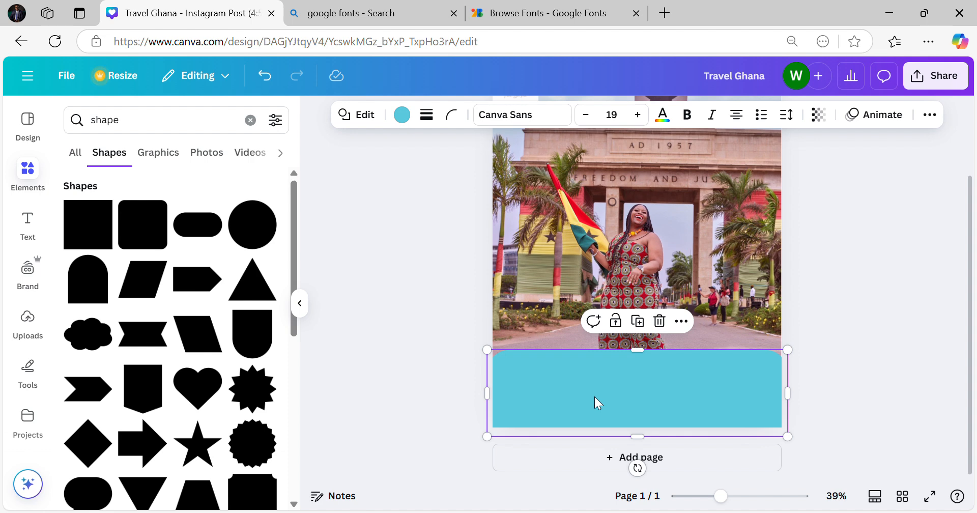
pyautogui.hotkey('ctrl', 'd')
pyautogui.moveTo(609, 397); pyautogui.dragTo(613, 378)
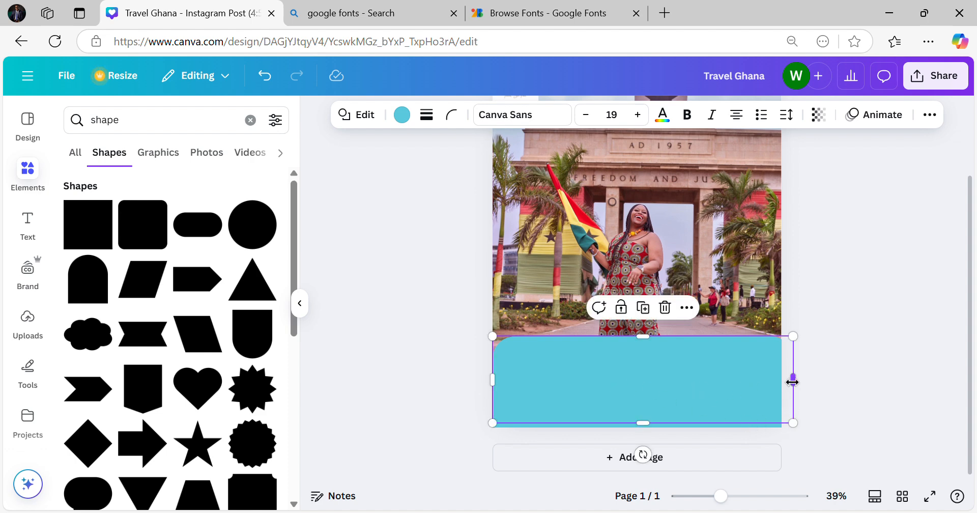
pyautogui.moveTo(794, 380); pyautogui.dragTo(830, 380)
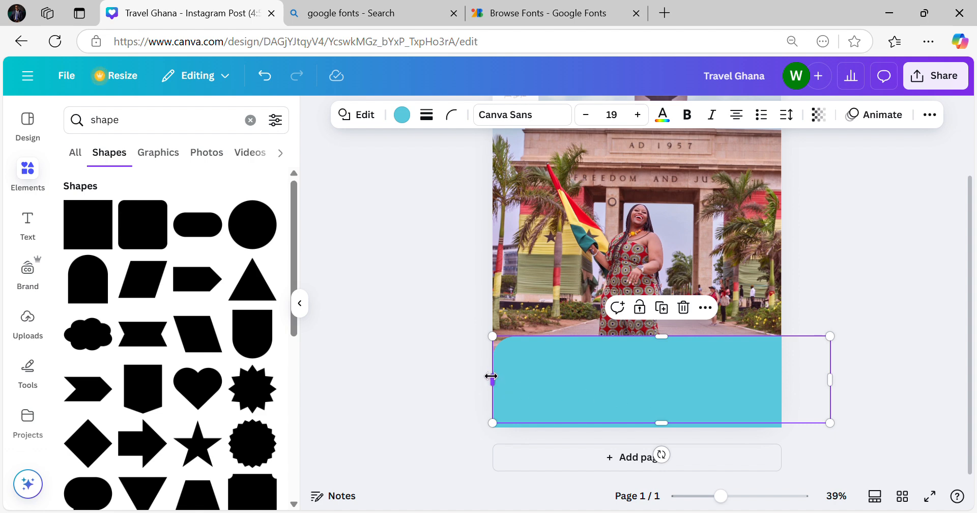
pyautogui.moveTo(492, 377); pyautogui.dragTo(488, 379)
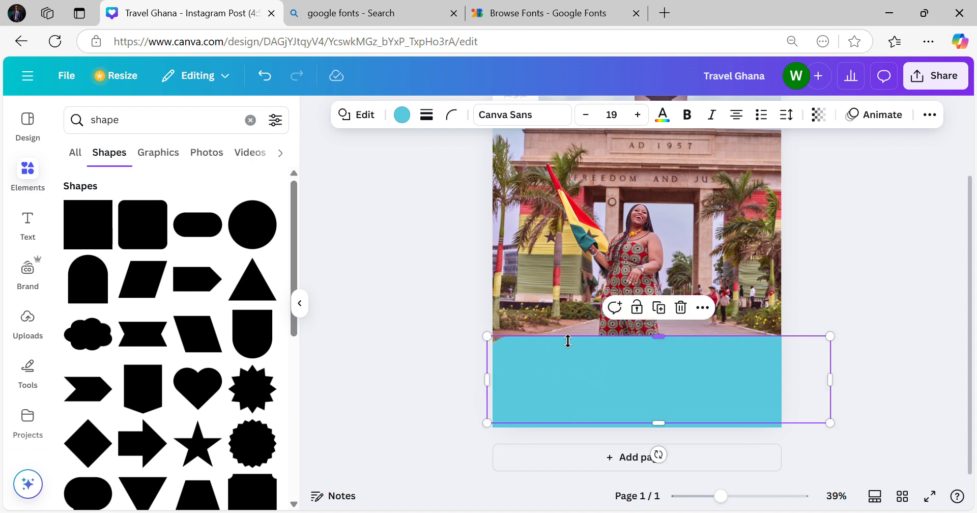
# - Fill the duplicated band with the orange from the logo's photo colors and send it one layer backward, behind the light blue band
pyautogui.click(402, 117)
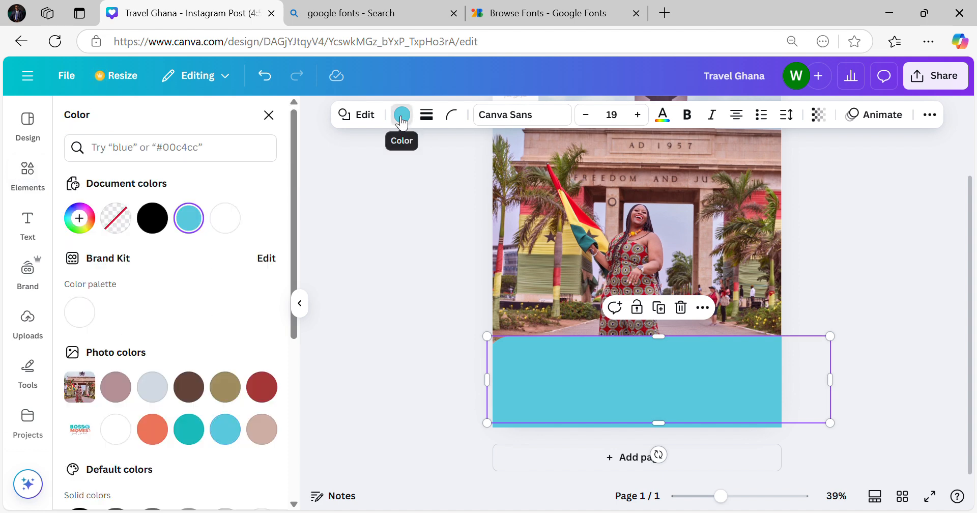
pyautogui.click(153, 431)
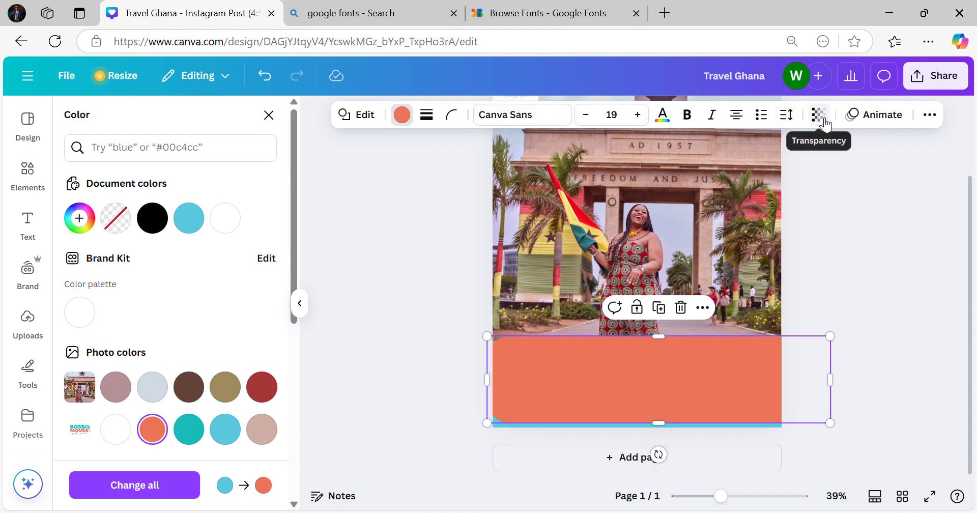
pyautogui.click(930, 122)
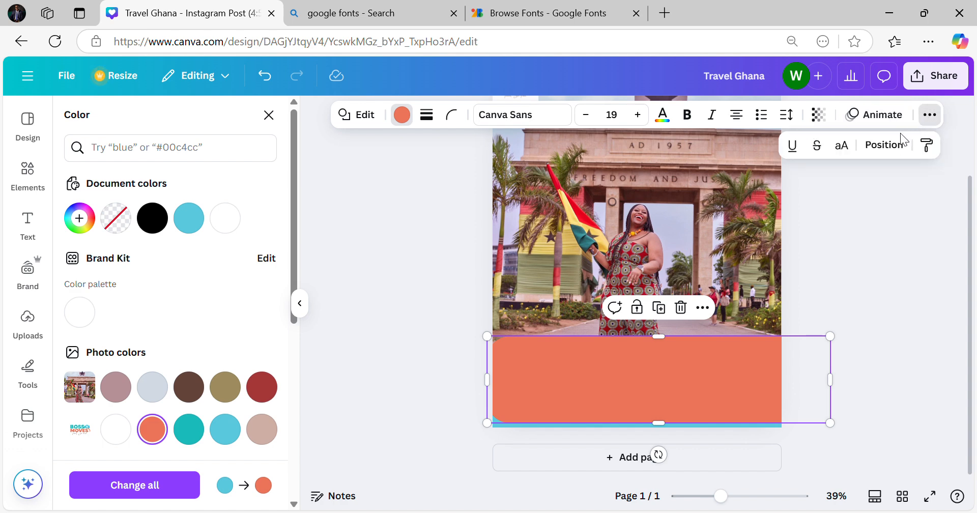
pyautogui.click(886, 146)
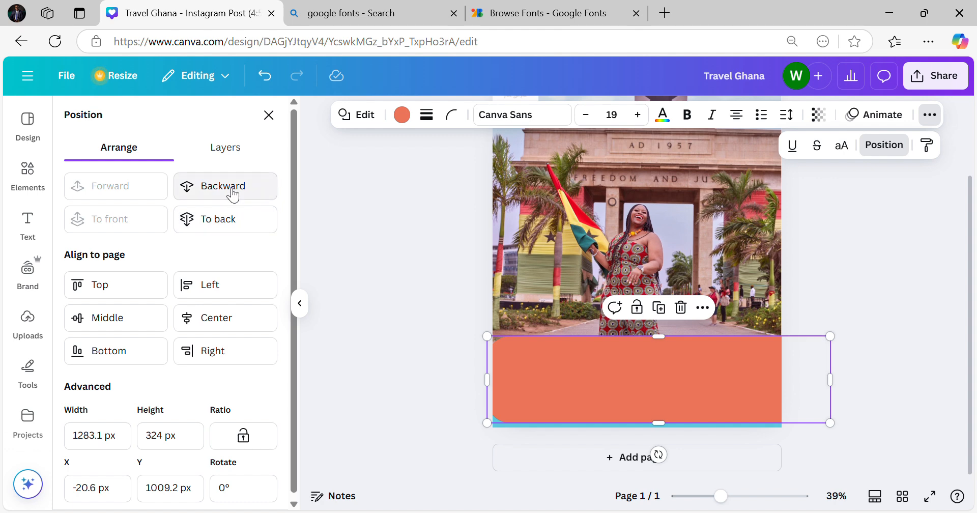
pyautogui.click(233, 194)
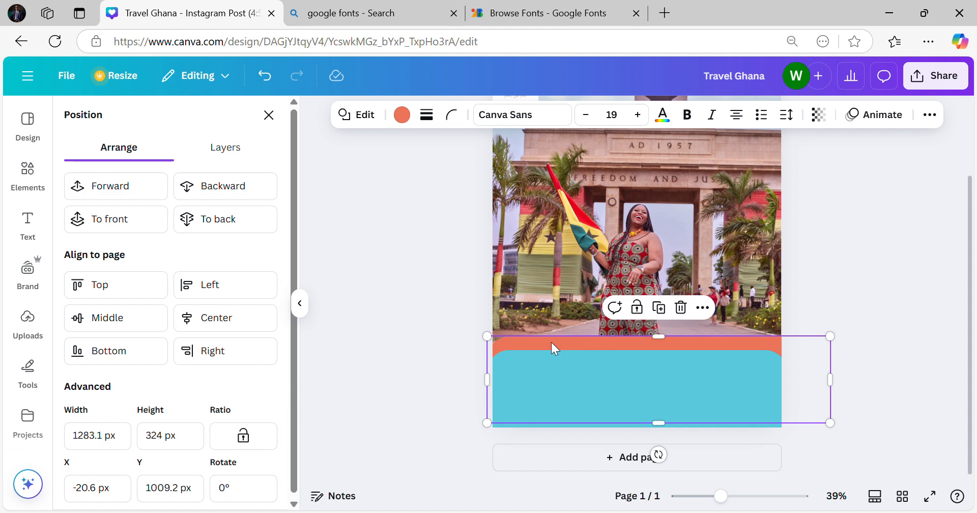
# - Resize the orange band to the page width of 1080 px and about 343 px high, flush with the page's bottom edge
pyautogui.moveTo(551, 342)
pyautogui.mouseDown()
pyautogui.moveTo(552, 331)
pyautogui.moveTo(543, 341)
pyautogui.mouseUp()
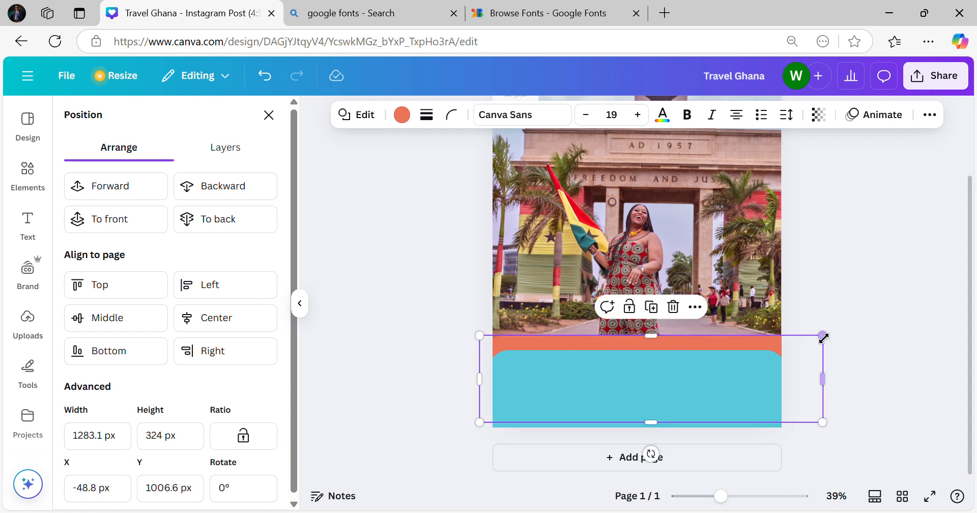
pyautogui.moveTo(821, 421); pyautogui.dragTo(781, 428)
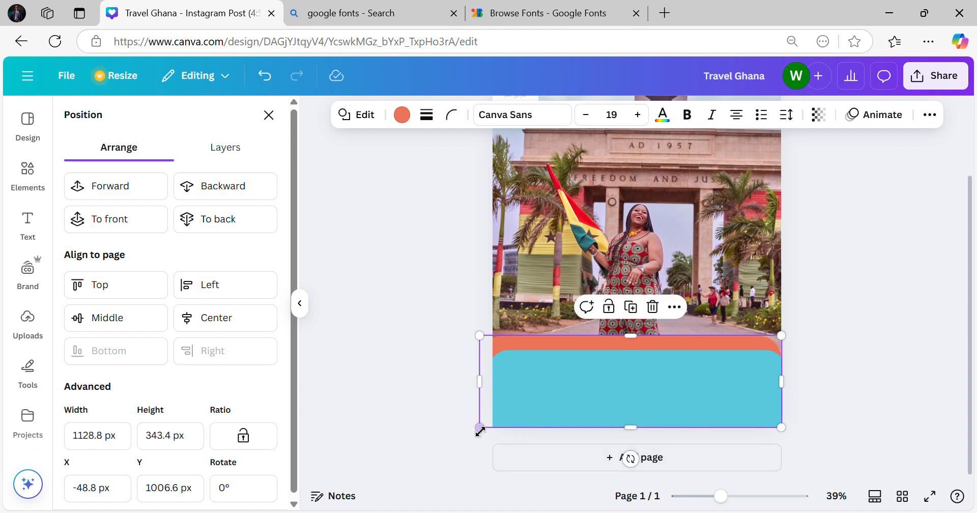
pyautogui.moveTo(479, 428); pyautogui.dragTo(493, 428)
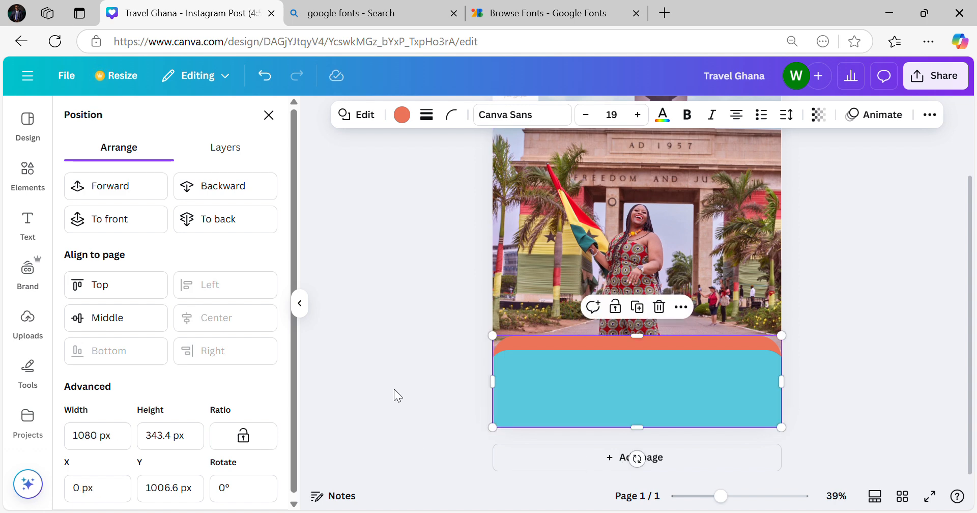
pyautogui.click(402, 322)
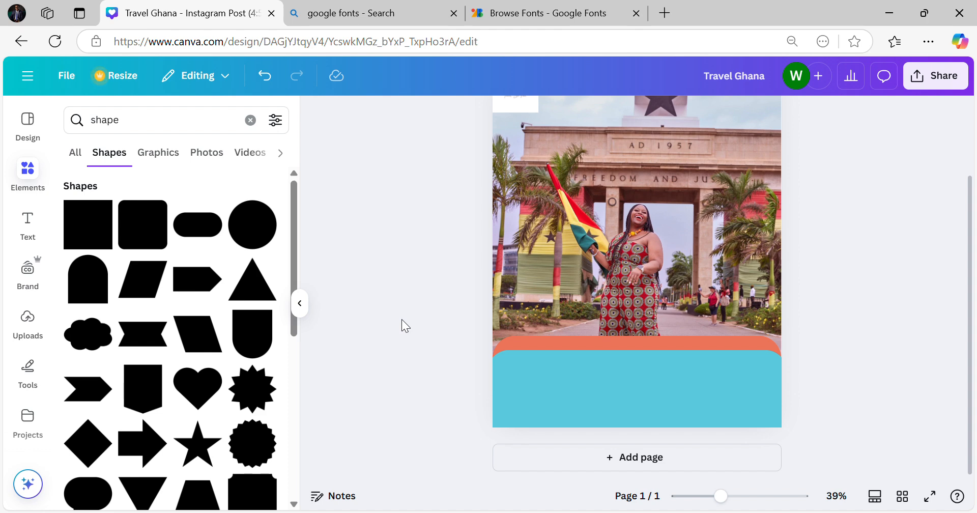
# - Change the fill of the band behind the light blue one to black (#000000)
pyautogui.click(536, 350)
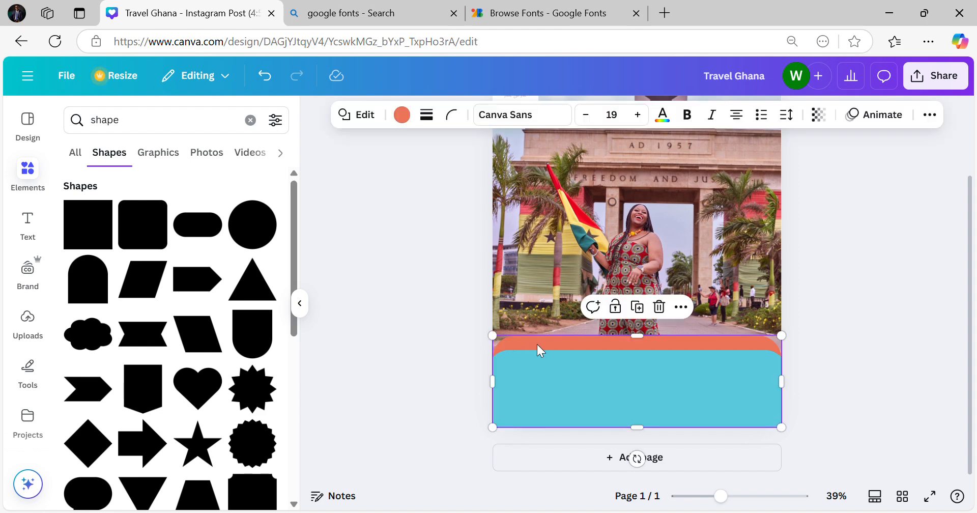
pyautogui.click(537, 345)
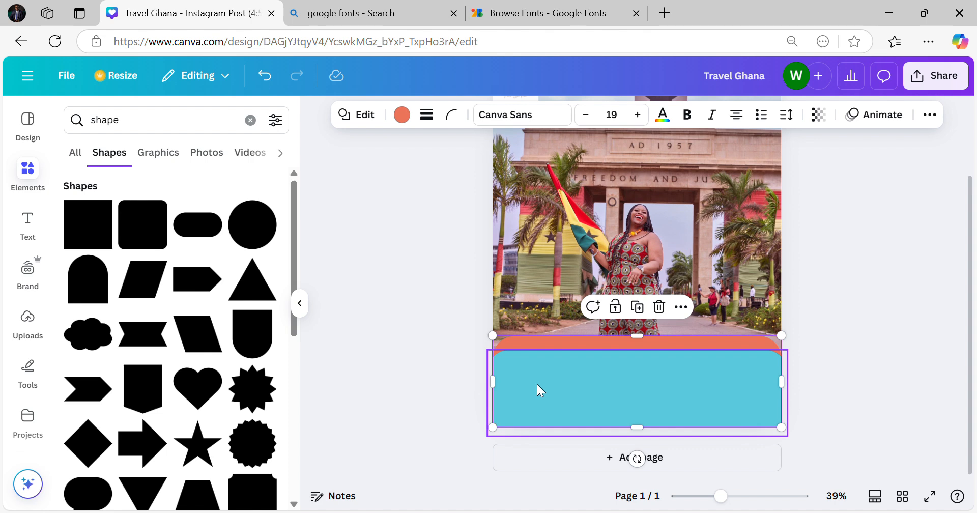
pyautogui.click(561, 339)
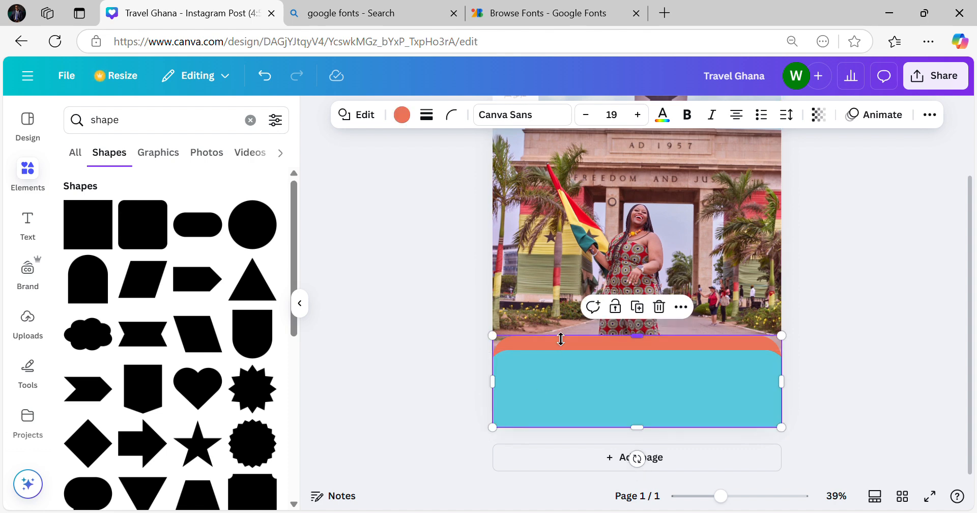
pyautogui.click(554, 368)
pyautogui.click(549, 337)
pyautogui.click(402, 116)
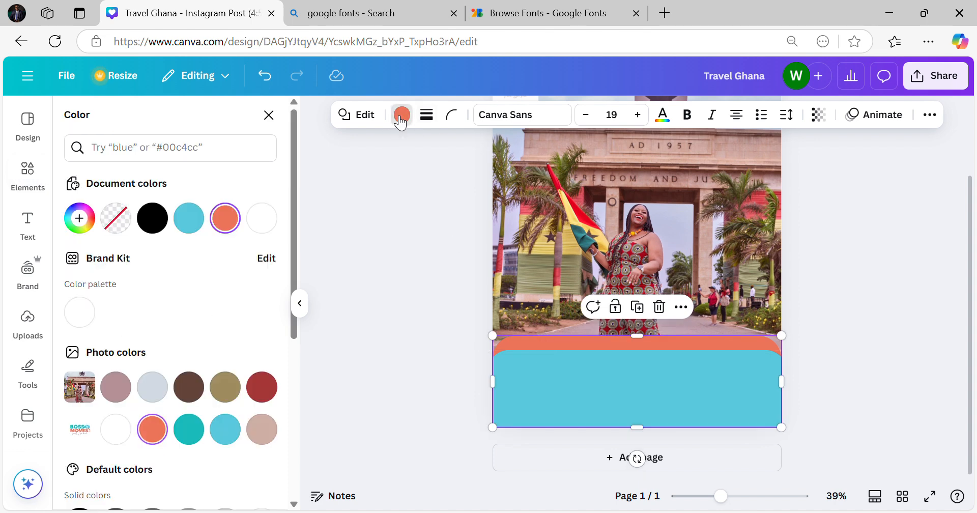
pyautogui.click(152, 220)
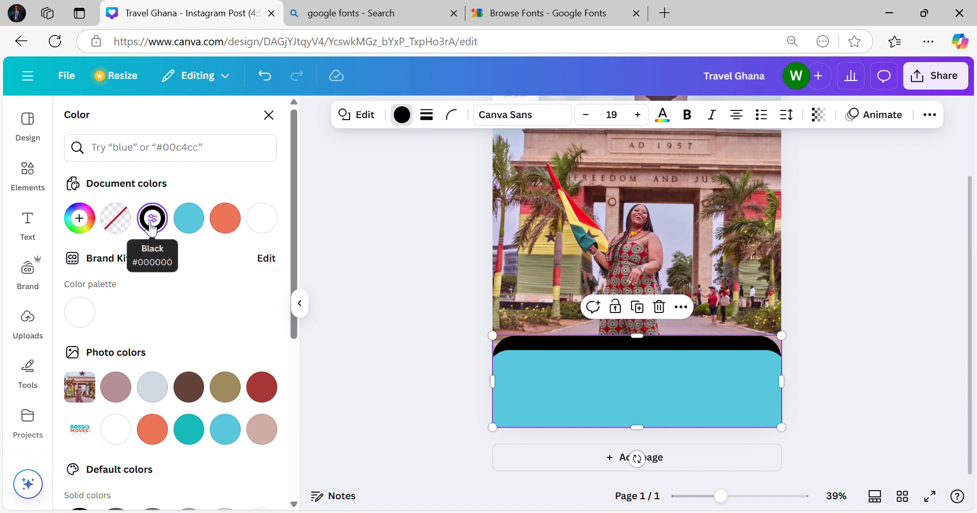
pyautogui.click(830, 319)
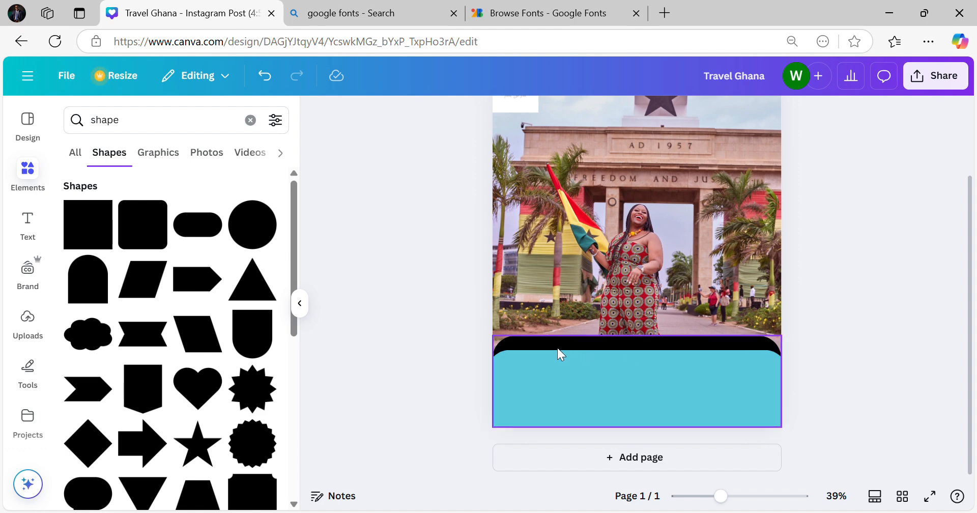
# - Nudge the black band slightly upward and extend its lower edge just past the bottom of the page
pyautogui.click(597, 343)
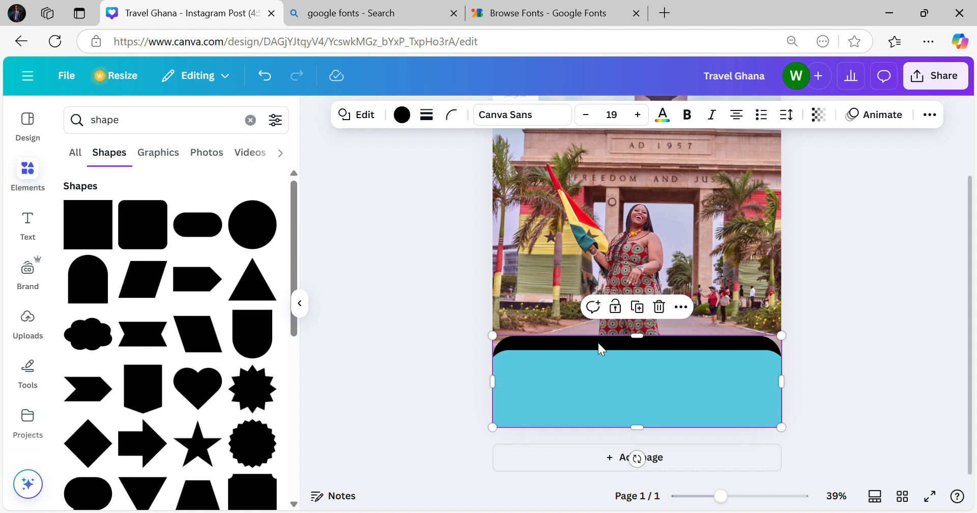
pyautogui.press('Up')
pyautogui.press('Up')
pyautogui.press('Up')
pyautogui.press('Up')
pyautogui.press('Up')
pyautogui.press('Up')
pyautogui.press('Up')
pyautogui.press('Up')
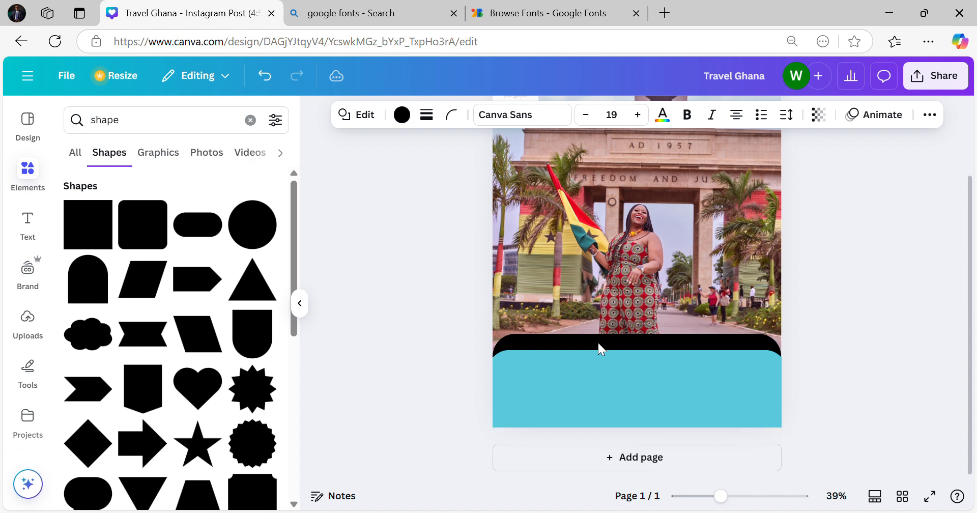
pyautogui.press('Up')
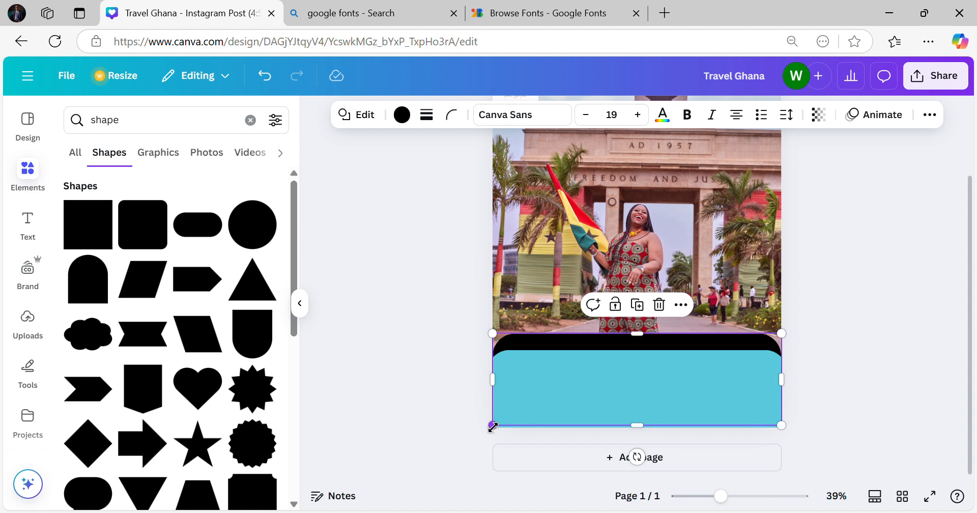
pyautogui.moveTo(491, 426); pyautogui.dragTo(492, 432)
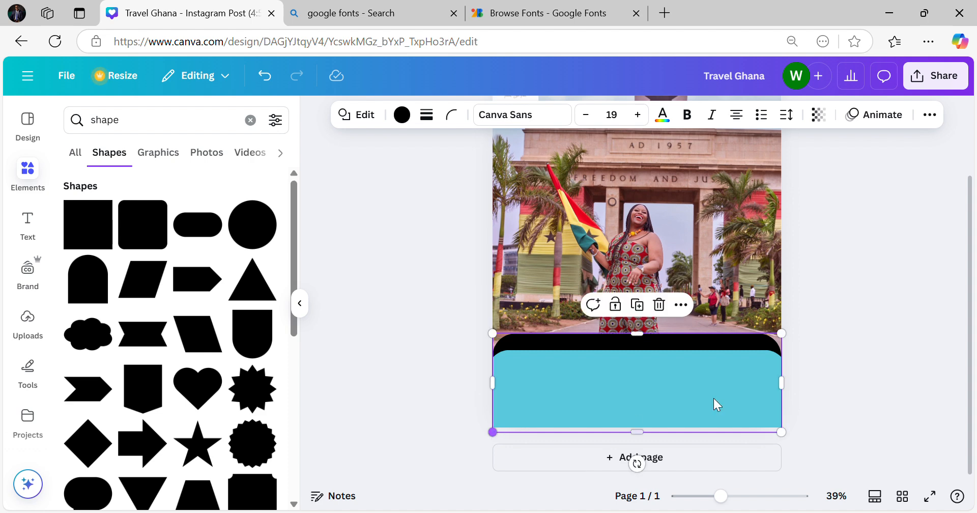
# - Extend the black band slightly further past the page's lower edge and deselect it
pyautogui.moveTo(782, 432); pyautogui.dragTo(781, 433)
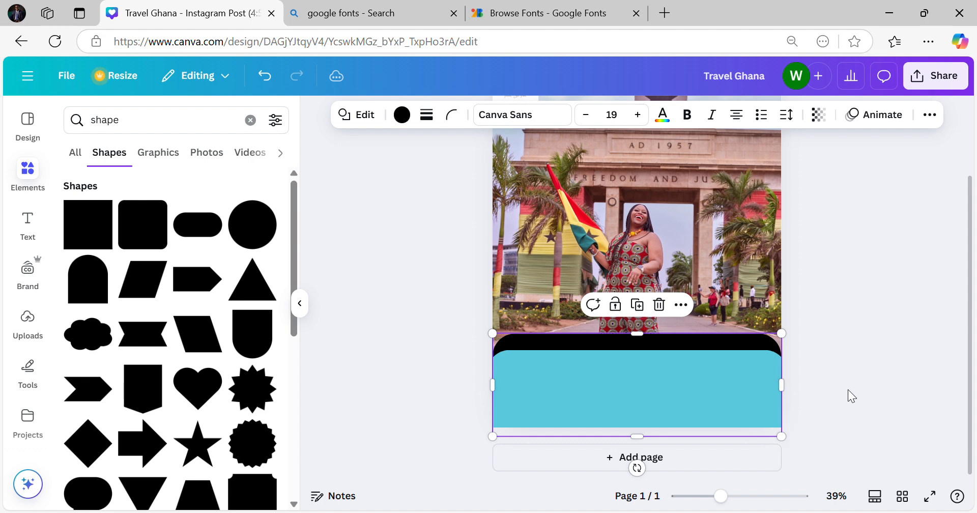
pyautogui.click(851, 381)
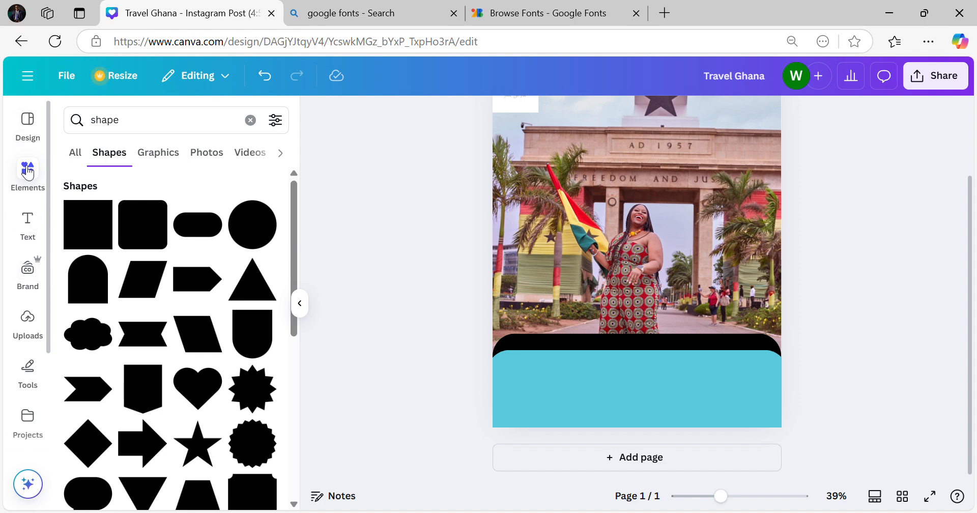
# - Add a body text box reading "Destination: Ghana" to the page
pyautogui.click(27, 224)
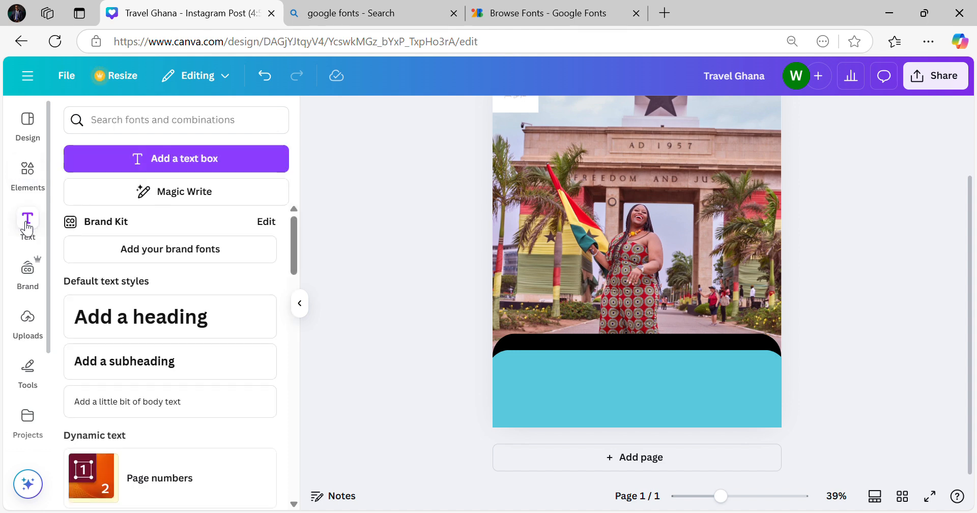
pyautogui.scroll(-1, 194, 280)
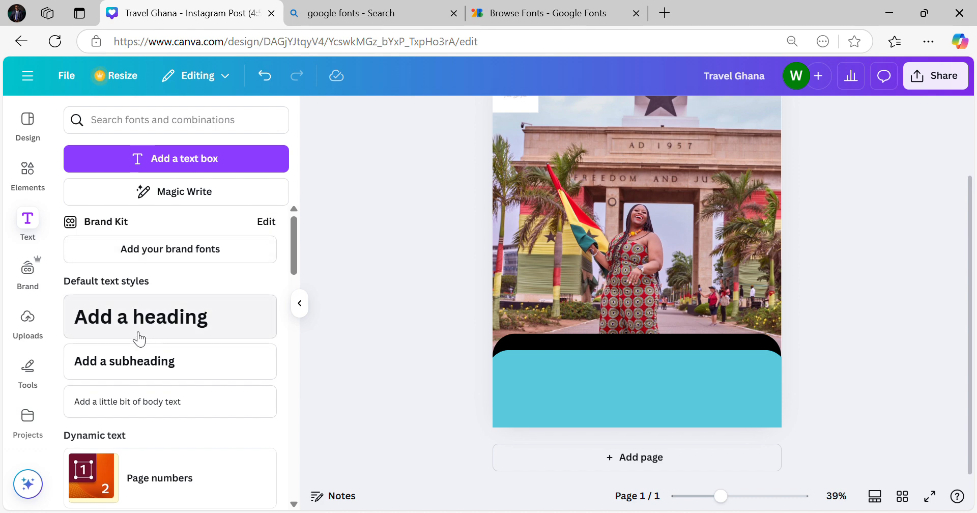
pyautogui.scroll(-1, 139, 339)
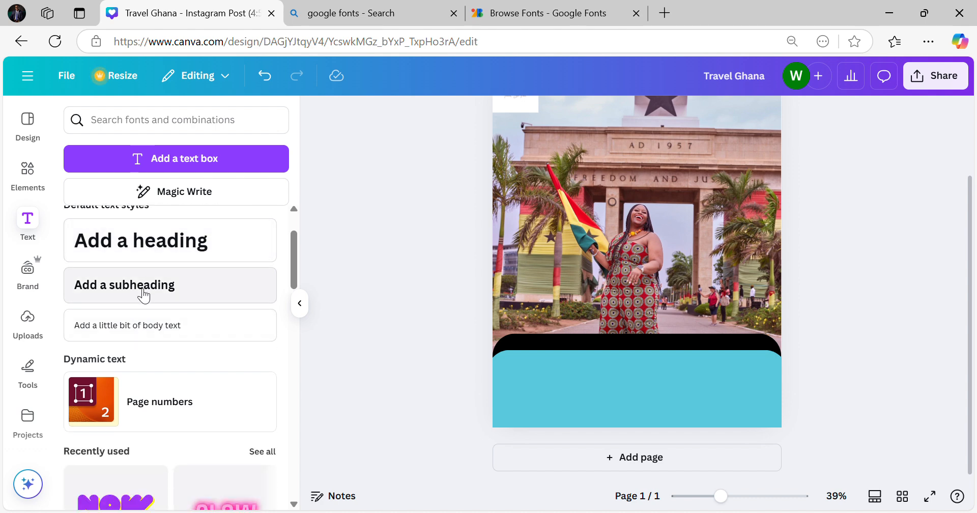
pyautogui.click(146, 325)
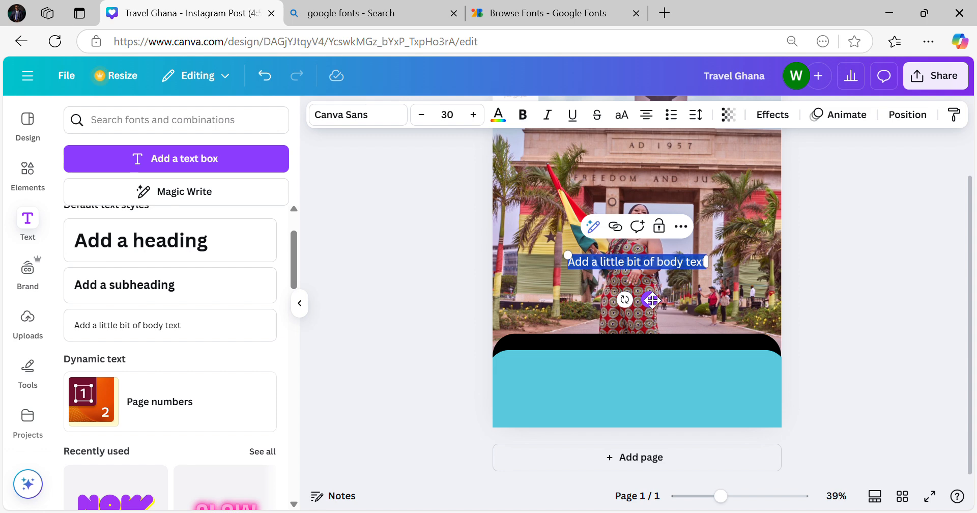
pyautogui.write('Des')
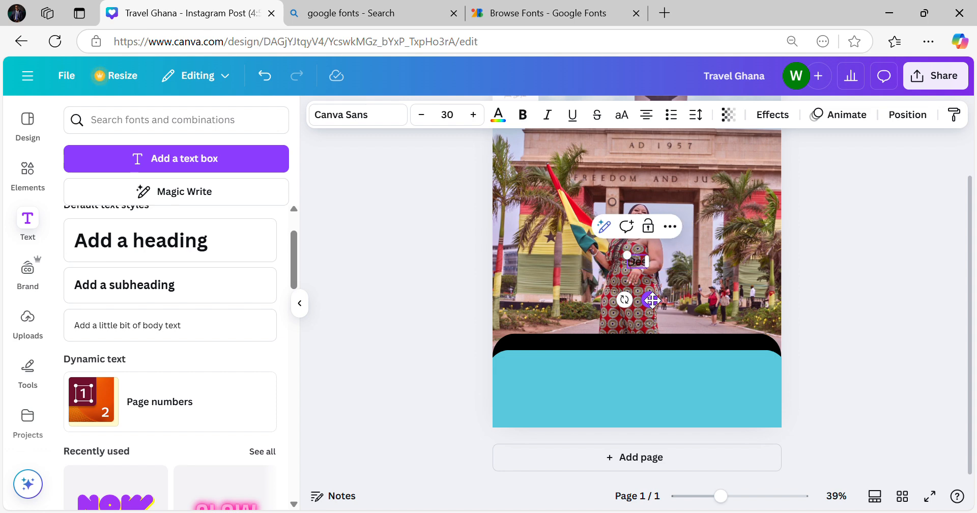
pyautogui.write('ti')
pyautogui.hotkey('ctrl', 'a')
pyautogui.write('tinat')
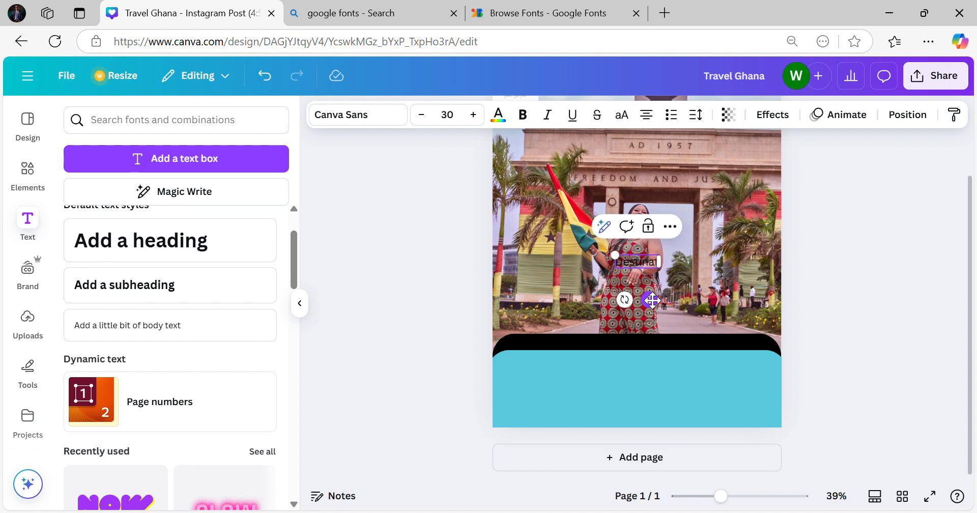
pyautogui.write('ion: Ghana')
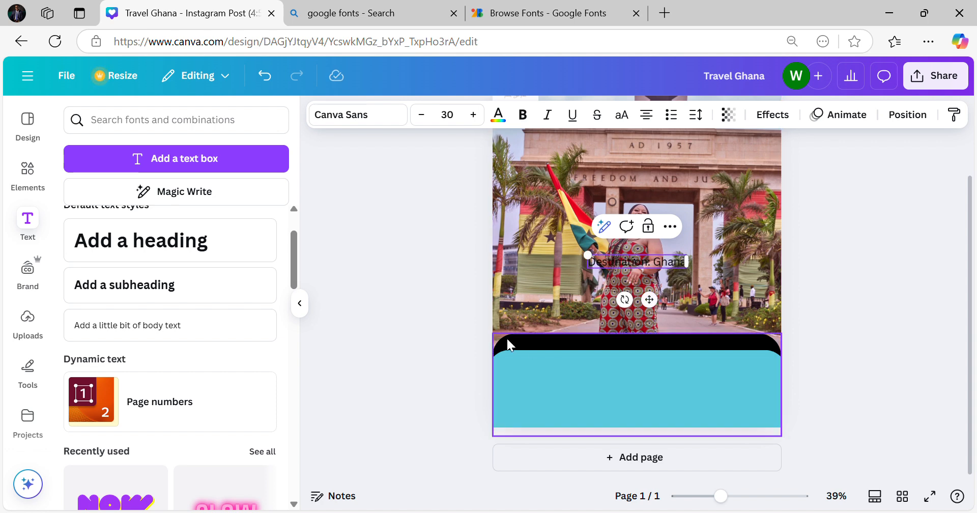
pyautogui.click(415, 312)
# - Color the "Destination: Ghana" text white and move it onto the left part of the black strip above the blue band
pyautogui.click(623, 264)
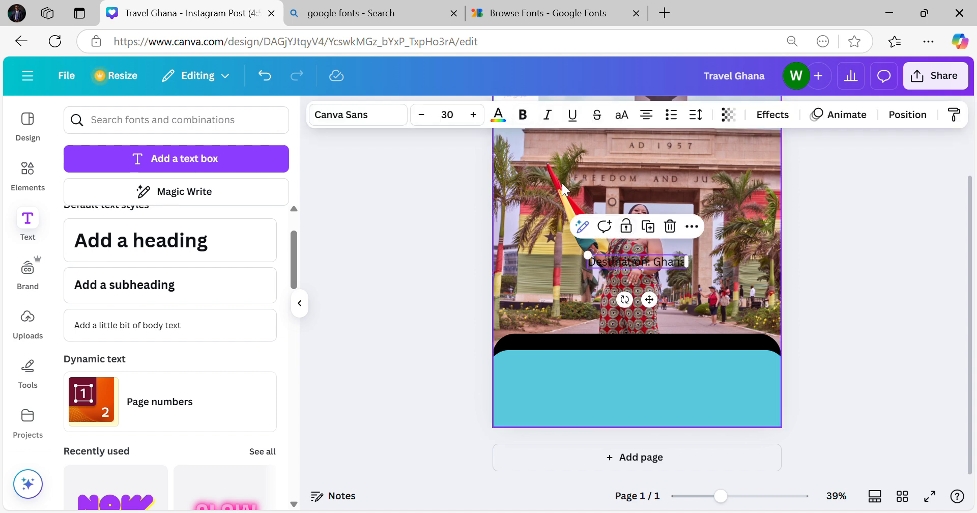
pyautogui.click(498, 127)
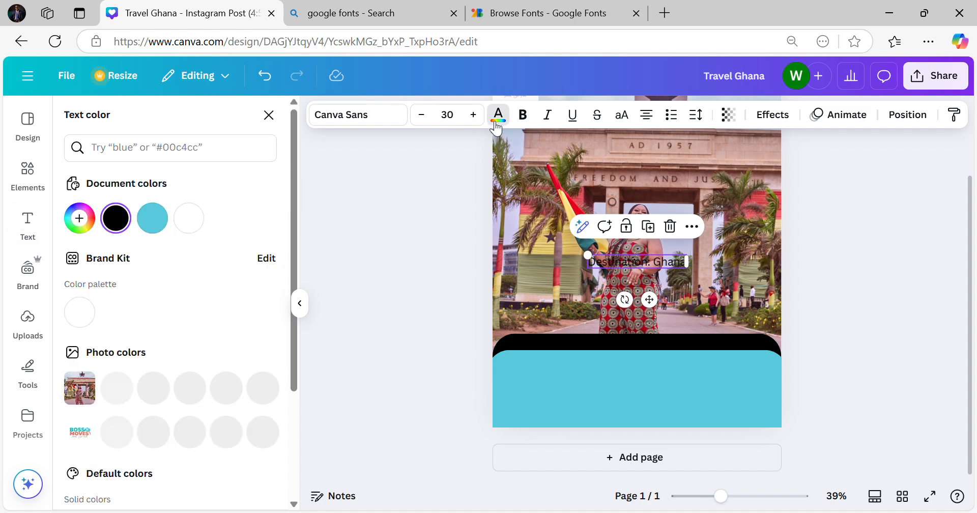
pyautogui.click(189, 219)
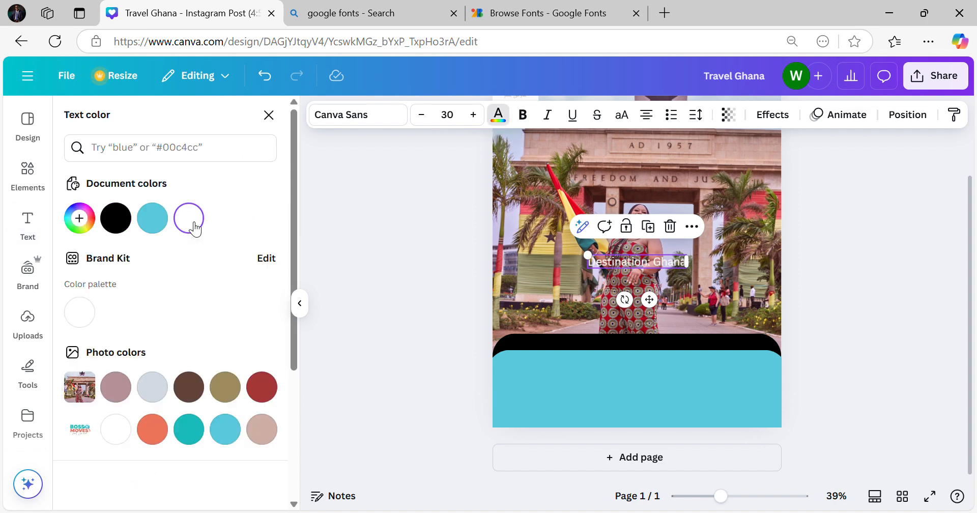
pyautogui.moveTo(652, 301); pyautogui.dragTo(585, 382)
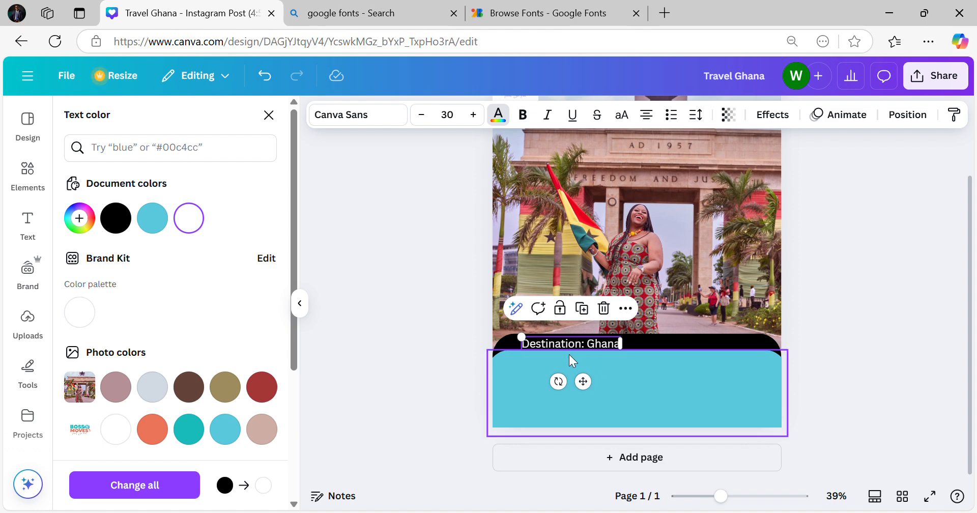
# - Shrink the "Destination: Ghana" text to size 24.8 within the black strip and make it bold
pyautogui.moveTo(521, 337); pyautogui.dragTo(539, 342)
pyautogui.moveTo(585, 380); pyautogui.dragTo(578, 377)
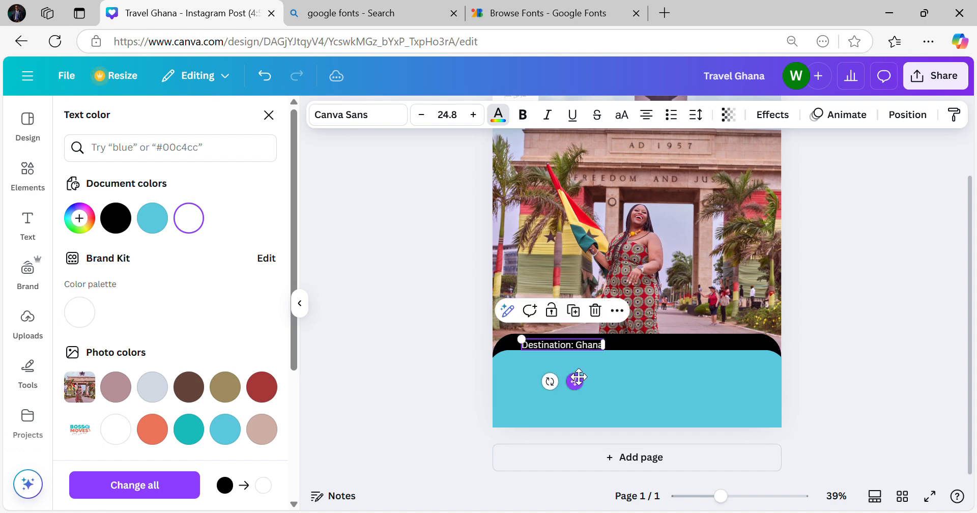
pyautogui.click(521, 118)
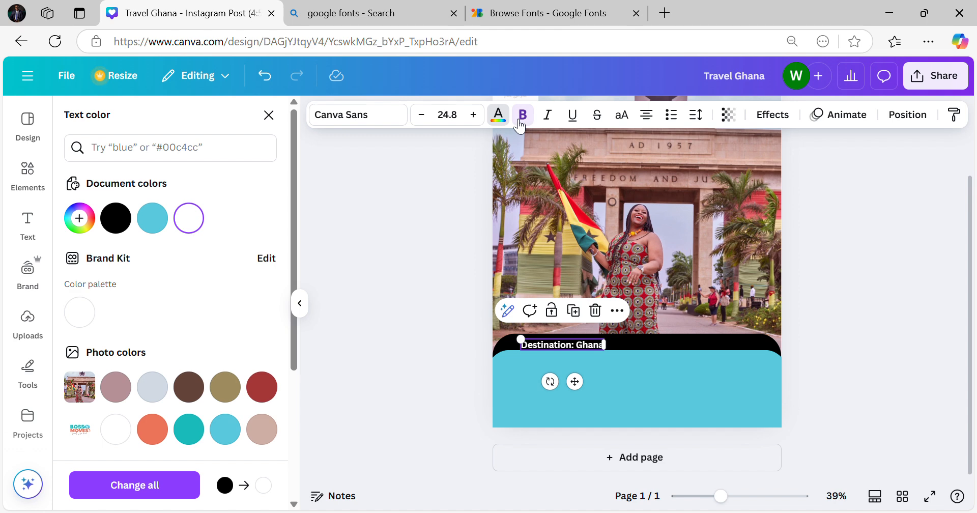
# - Open the font choices for the text, switch to the Google Fonts site and browse its list of font families
pyautogui.click(366, 117)
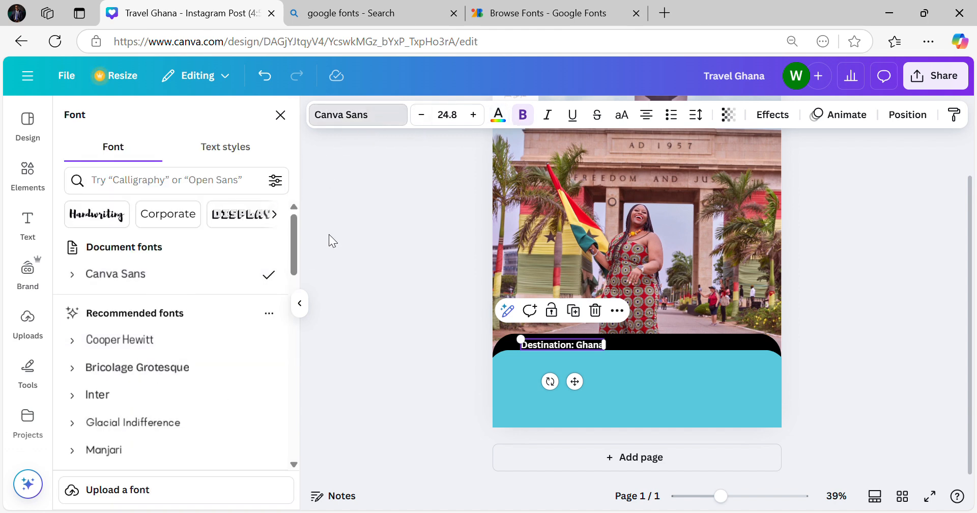
pyautogui.click(330, 17)
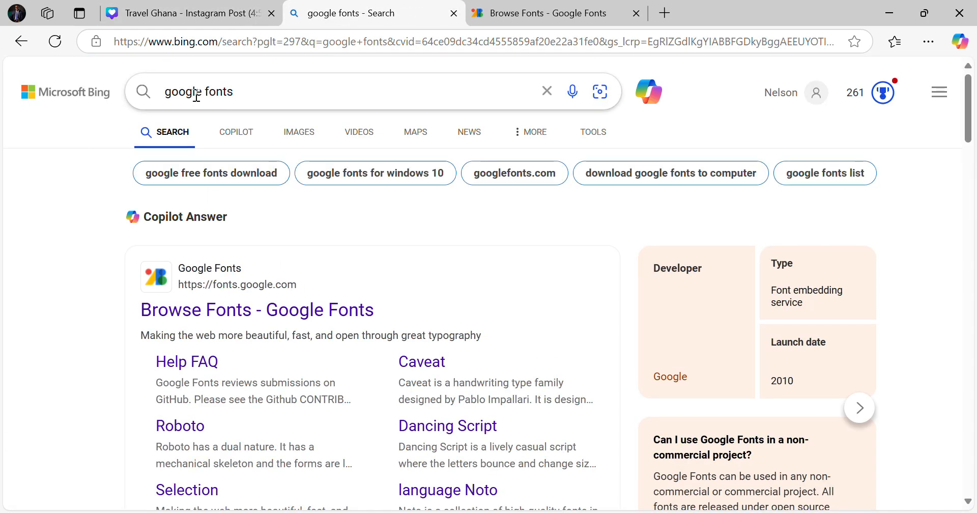
pyautogui.click(606, 20)
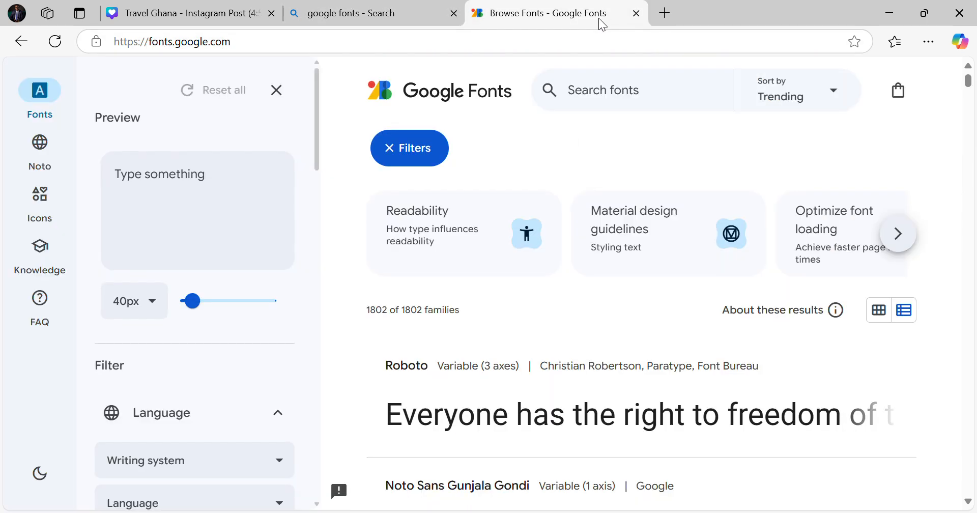
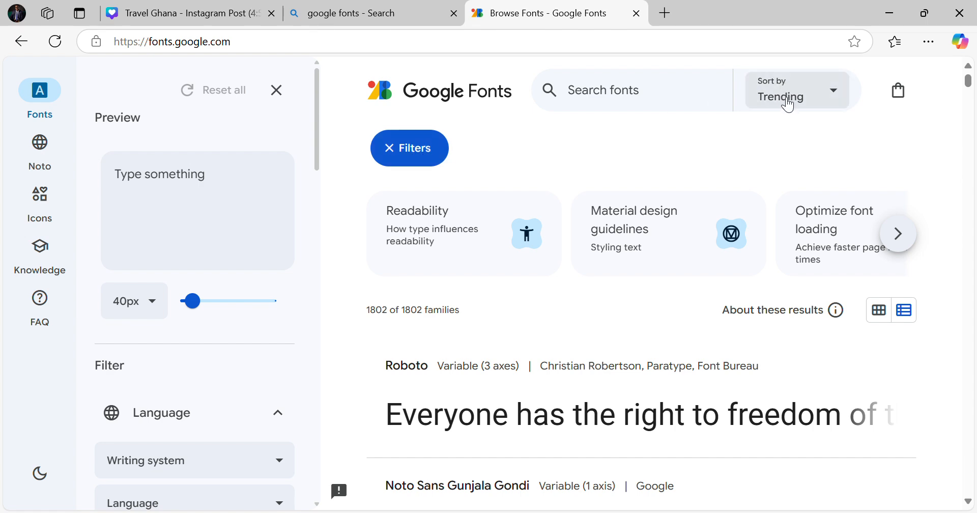
pyautogui.scroll(-3, 572, 290)
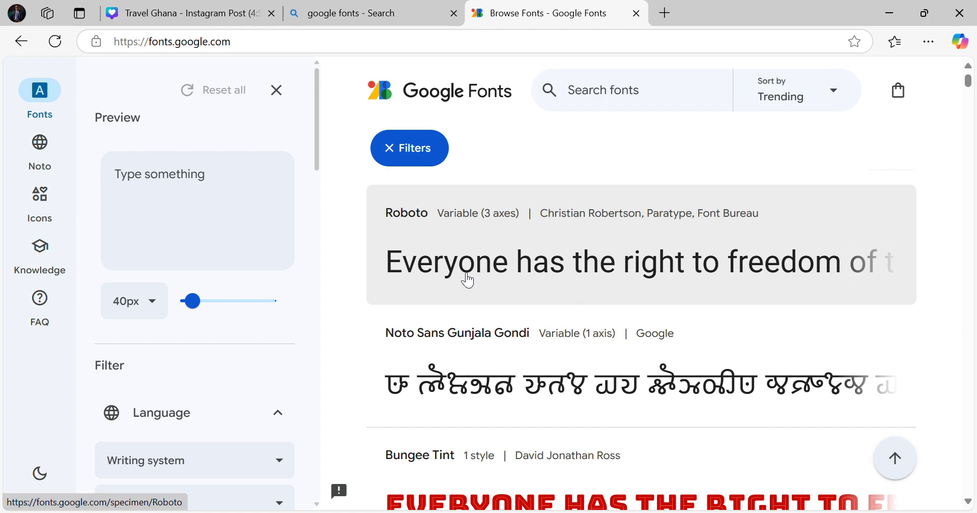
pyautogui.scroll(-1, 495, 276)
pyautogui.scroll(1, 492, 277)
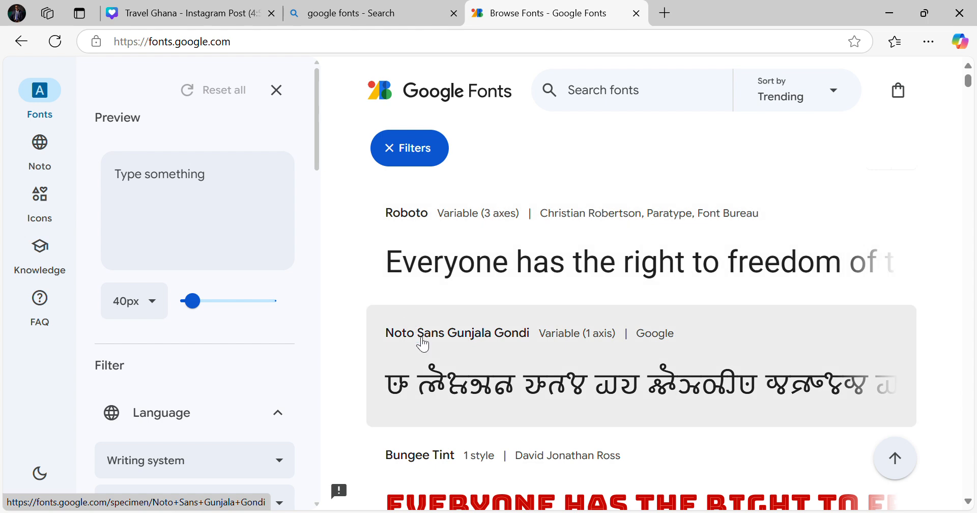
pyautogui.scroll(-3, 458, 336)
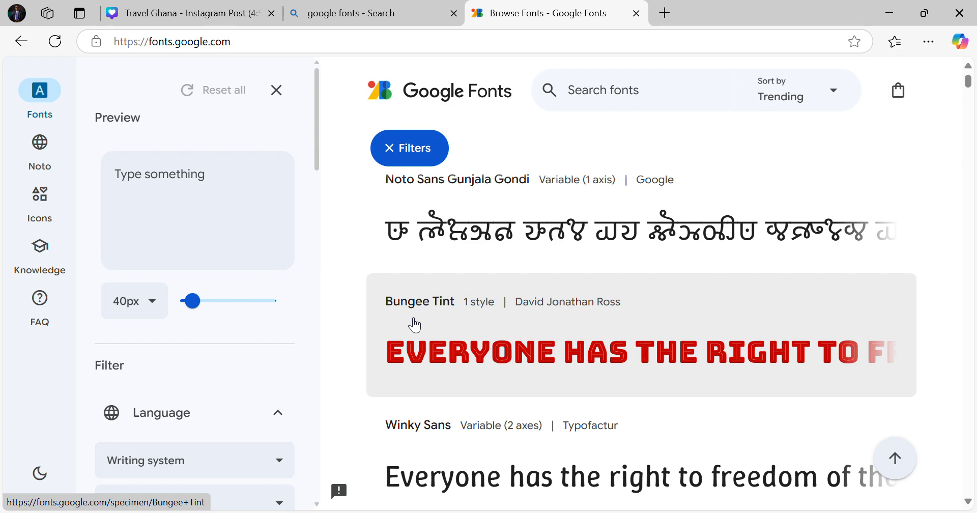
pyautogui.scroll(-4, 415, 325)
pyautogui.scroll(-3, 466, 329)
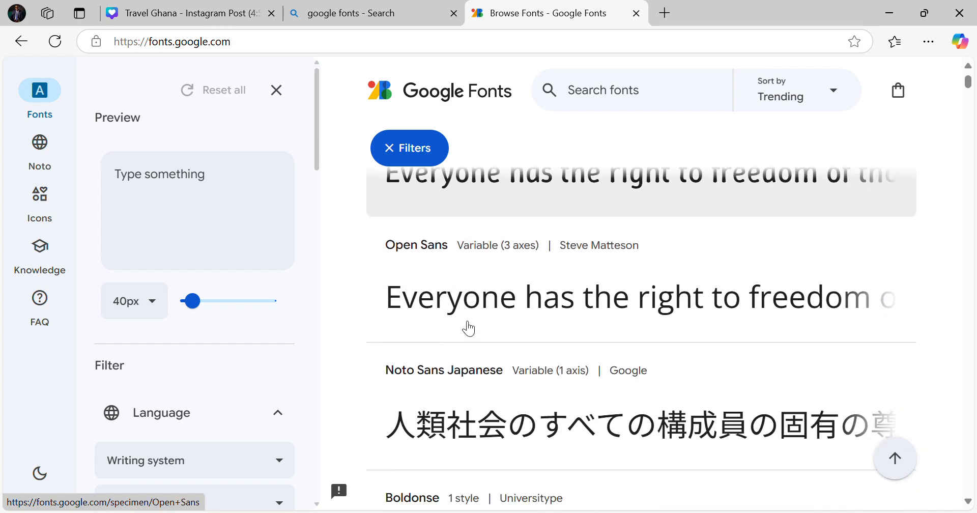
pyautogui.scroll(-5, 464, 327)
pyautogui.scroll(15, 465, 327)
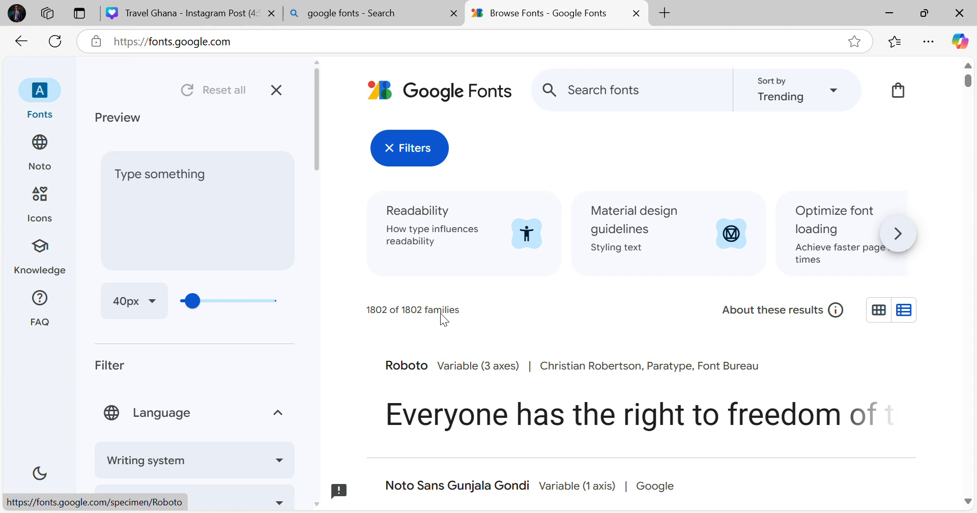
# - Look through the Noto typeface collection on Google Fonts and return to the general font list
pyautogui.click(56, 171)
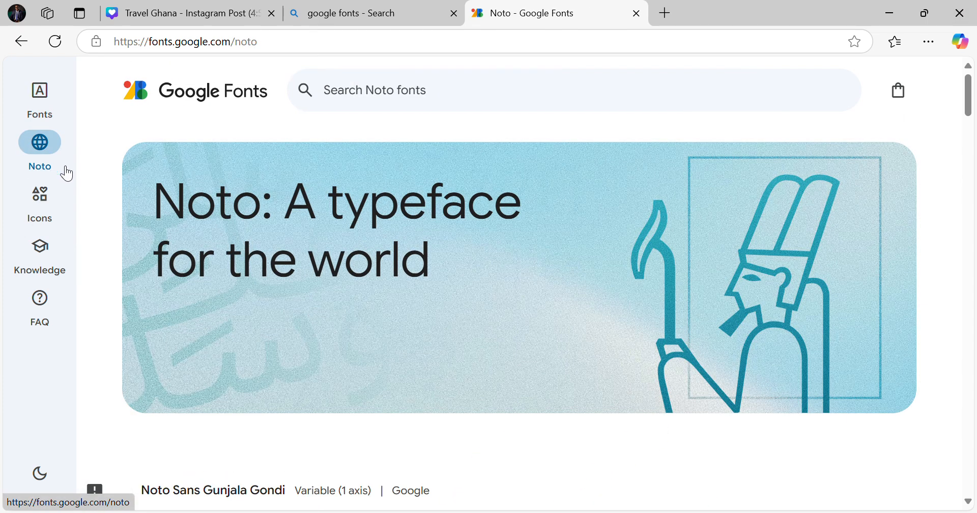
pyautogui.scroll(-4, 269, 232)
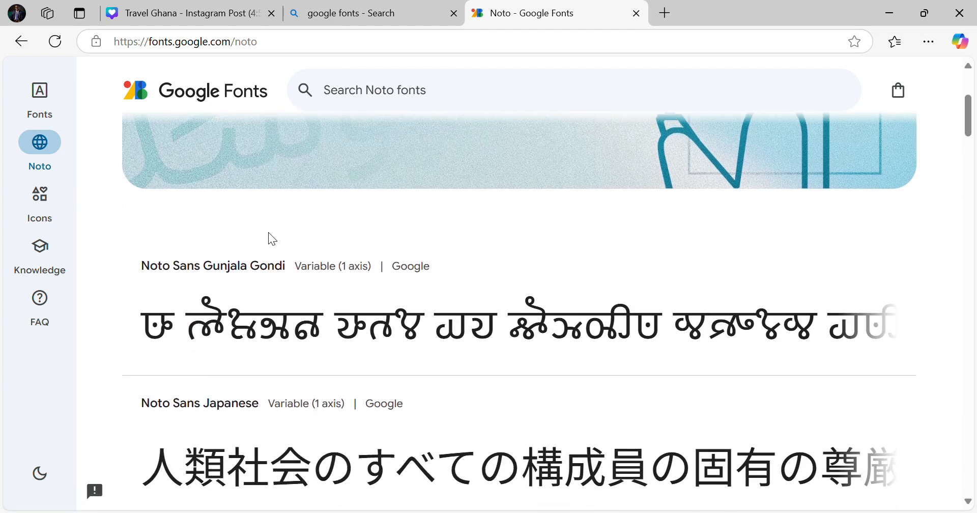
pyautogui.scroll(4, 269, 232)
pyautogui.scroll(-5, 312, 219)
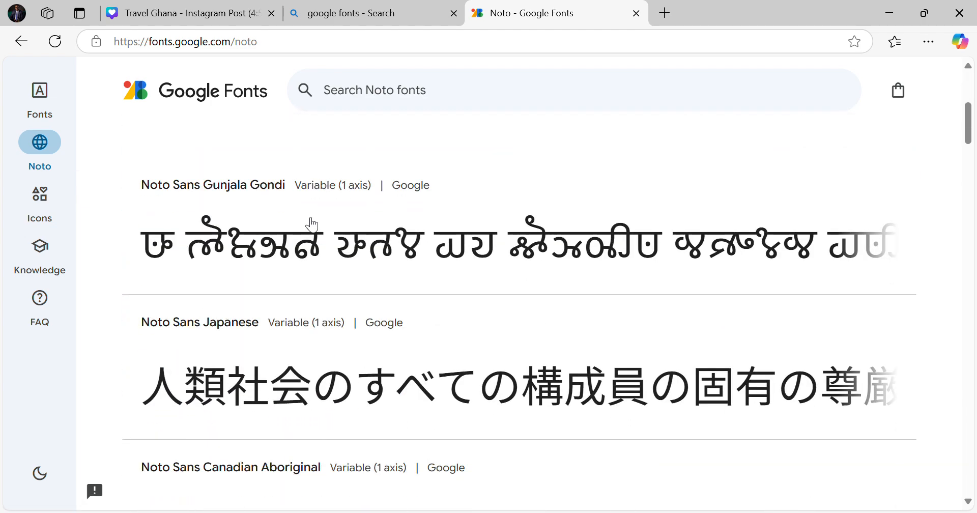
pyautogui.scroll(4, 301, 218)
pyautogui.click(38, 109)
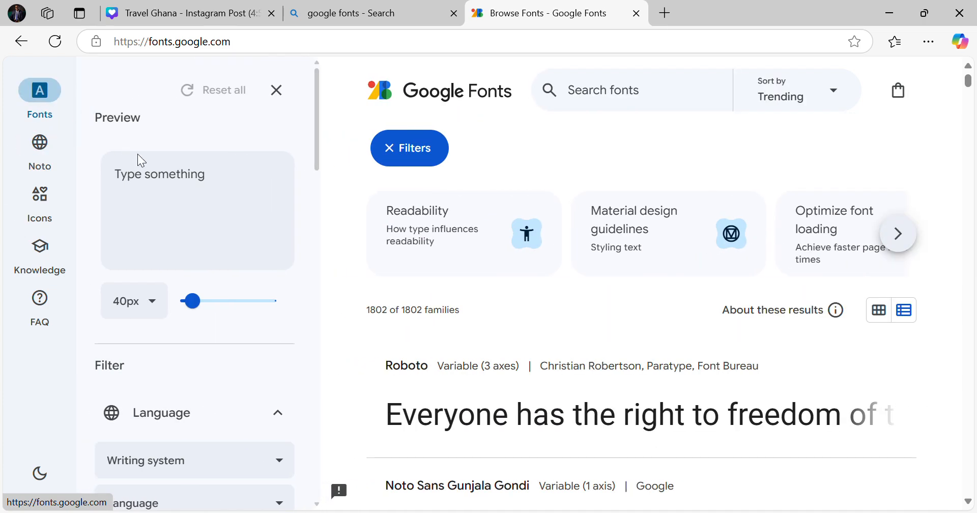
# - Set the preview text for the Google Fonts samples to "I am"
pyautogui.scroll(-3, 168, 369)
pyautogui.scroll(3, 168, 364)
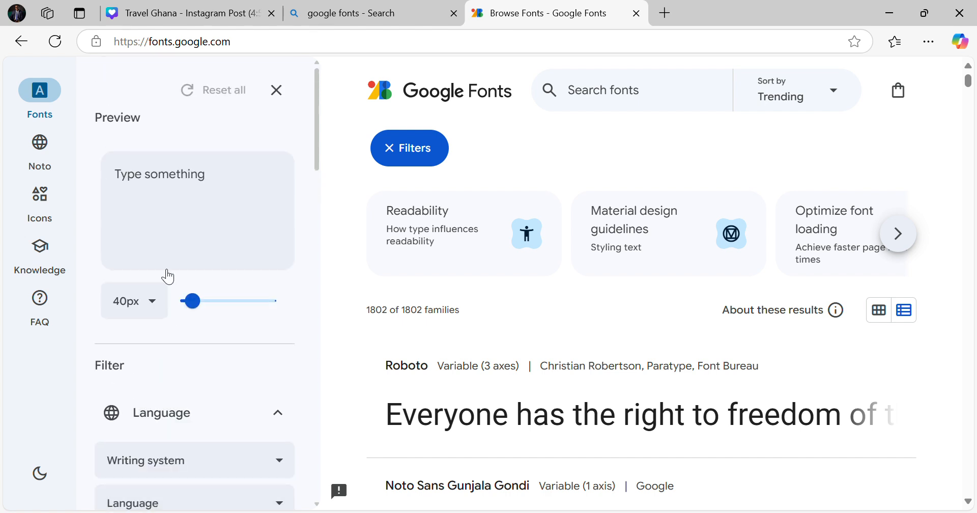
pyautogui.click(160, 179)
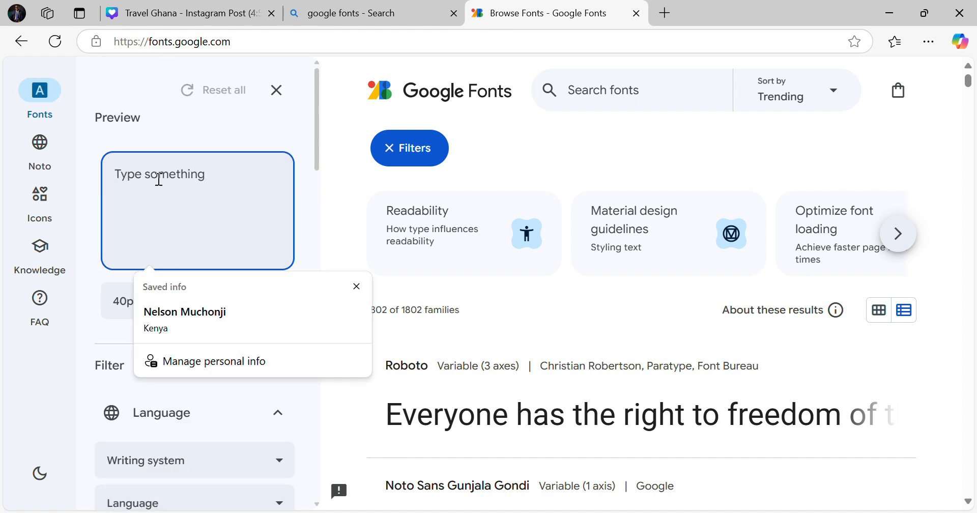
pyautogui.write('am')
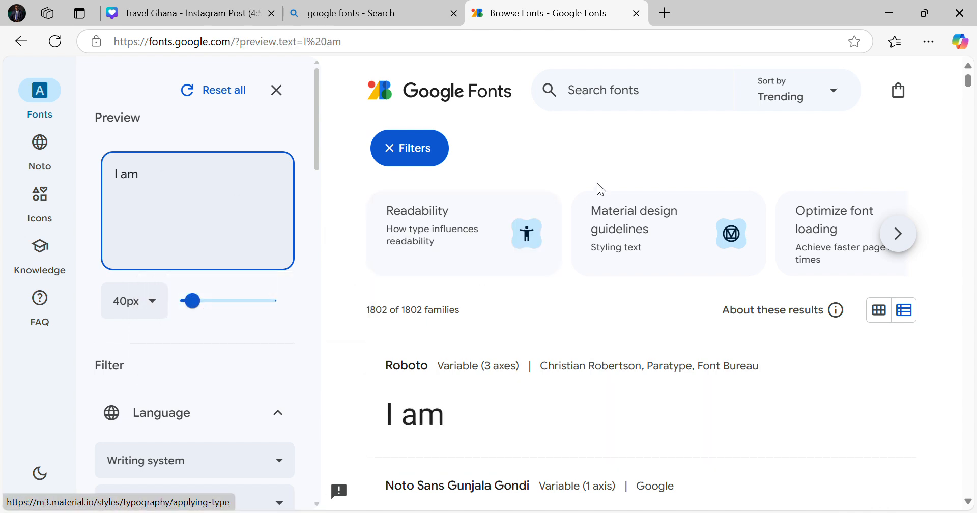
# - Sort the font families by Most popular, switch the order to Newest and reopen the sorting choices
pyautogui.click(814, 94)
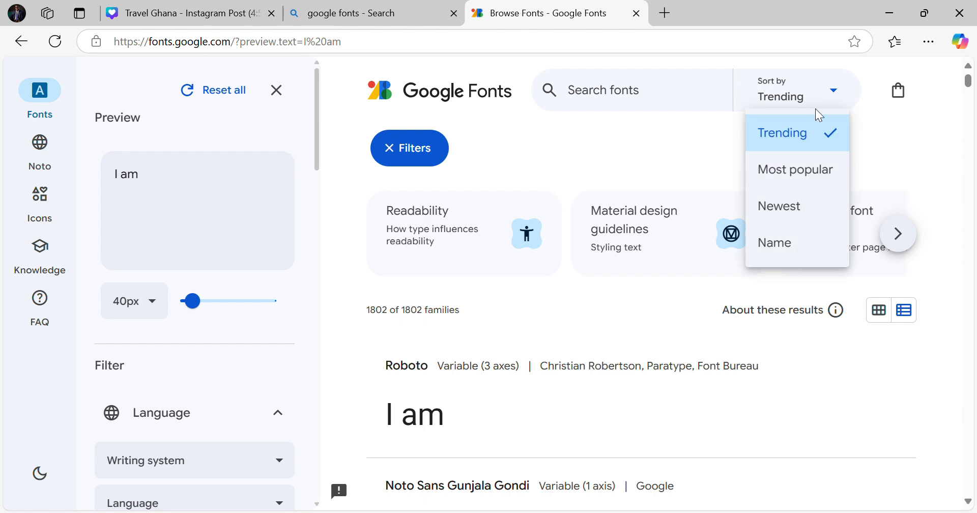
pyautogui.click(815, 167)
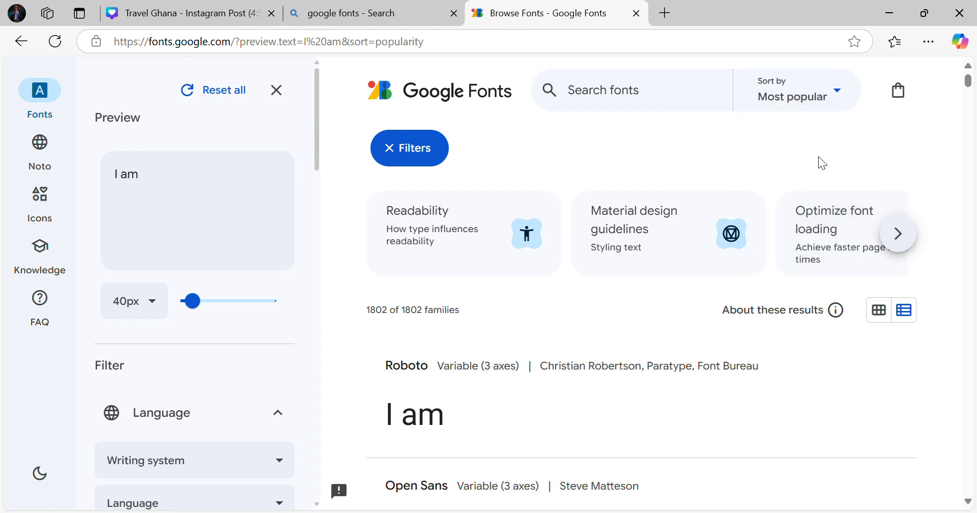
pyautogui.click(823, 93)
pyautogui.click(806, 204)
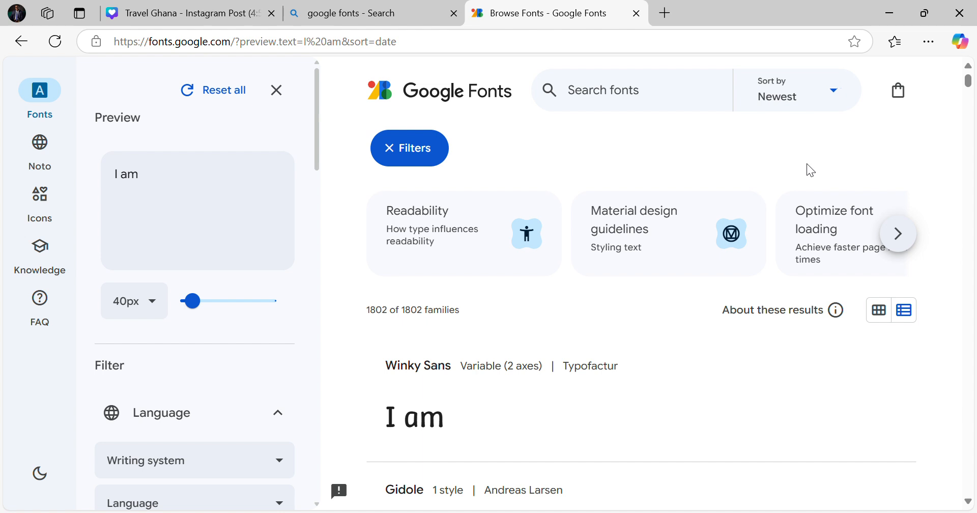
pyautogui.click(819, 91)
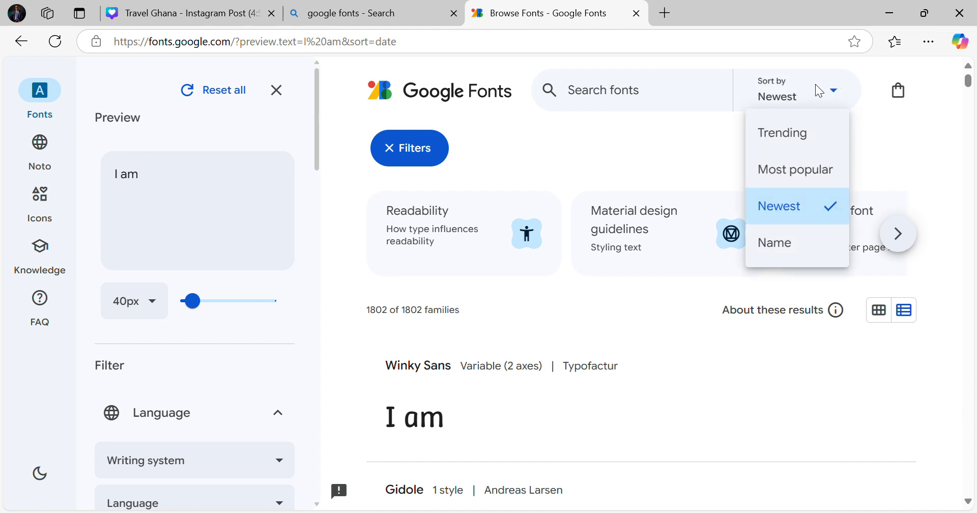
# - Sort the font families by name and look through the writing system options and the font list
pyautogui.click(795, 245)
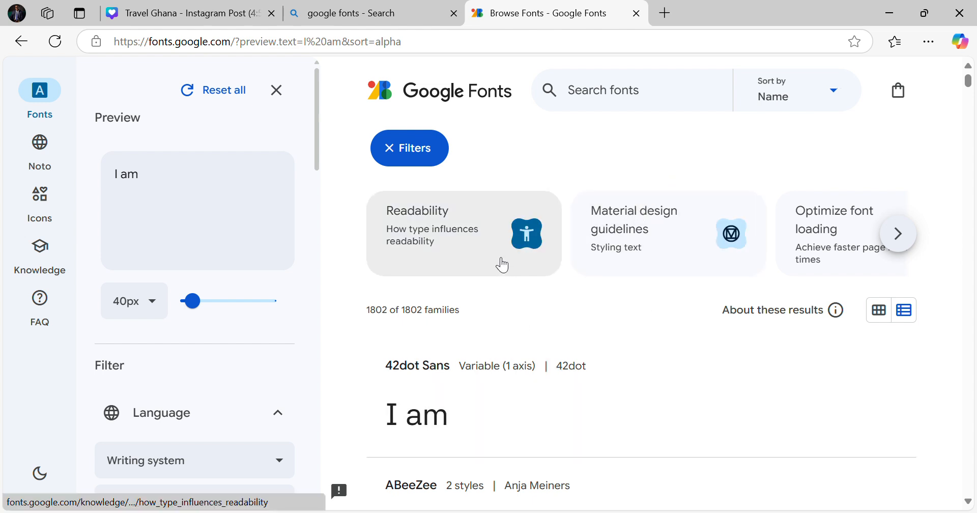
pyautogui.scroll(-1, 163, 375)
pyautogui.scroll(-3, 164, 374)
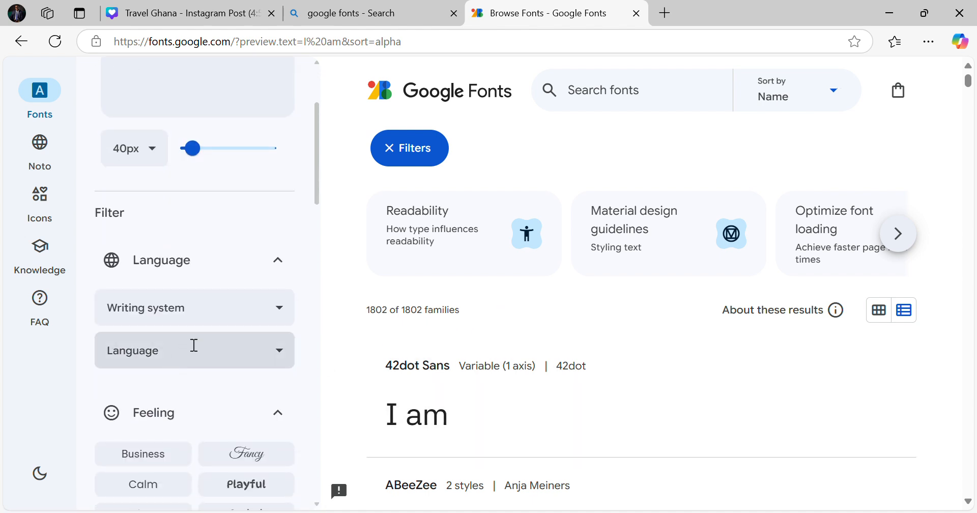
pyautogui.click(272, 314)
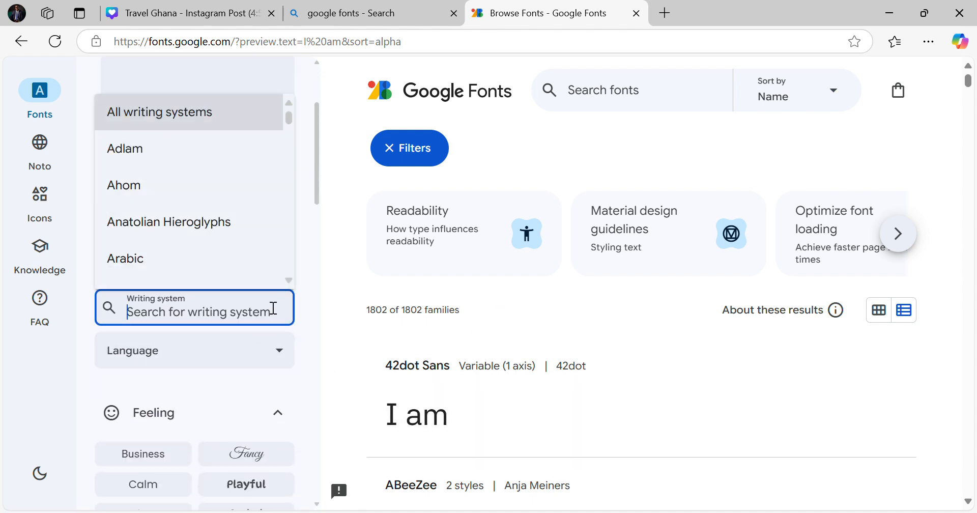
pyautogui.scroll(-5, 209, 207)
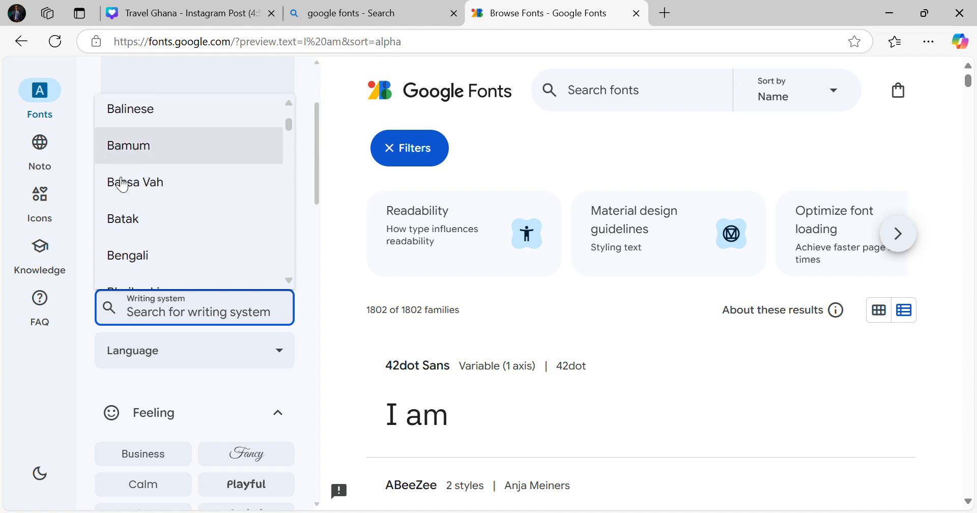
pyautogui.scroll(-4, 123, 185)
pyautogui.scroll(9, 125, 185)
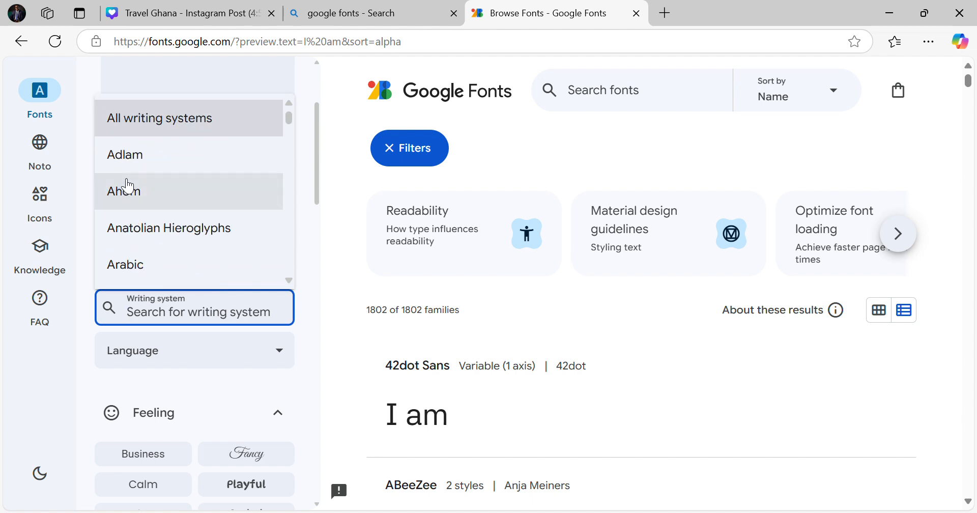
pyautogui.click(359, 346)
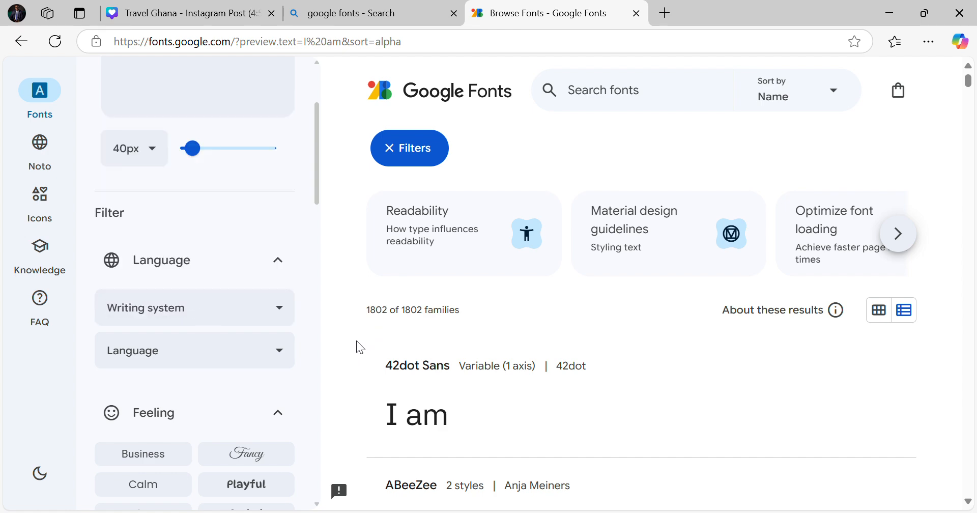
pyautogui.scroll(-7, 528, 284)
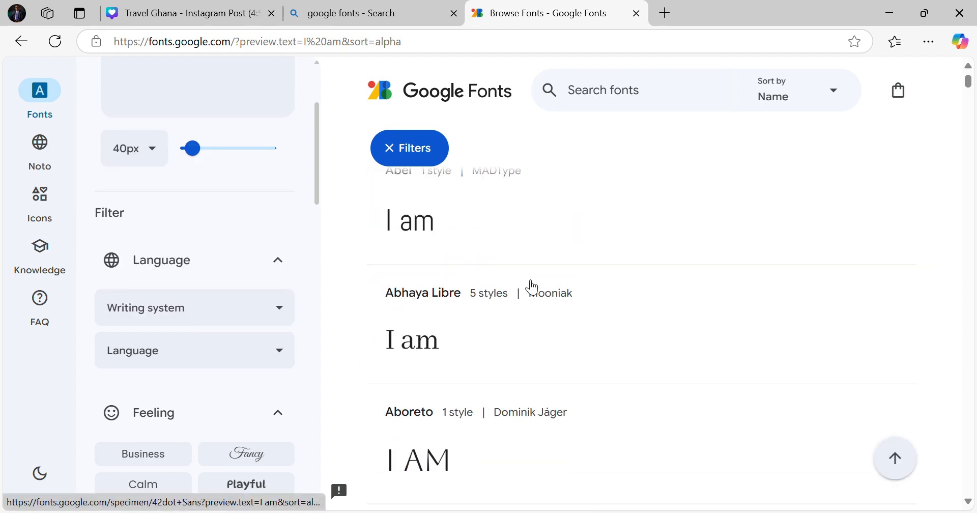
pyautogui.scroll(5, 532, 287)
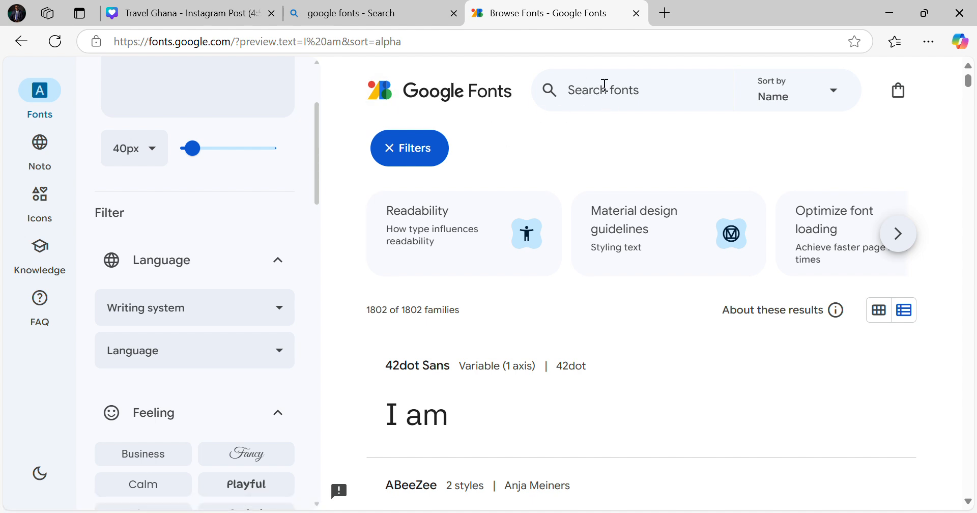
# - Search the font library for "san serif"
pyautogui.click(605, 85)
pyautogui.write('san sen')
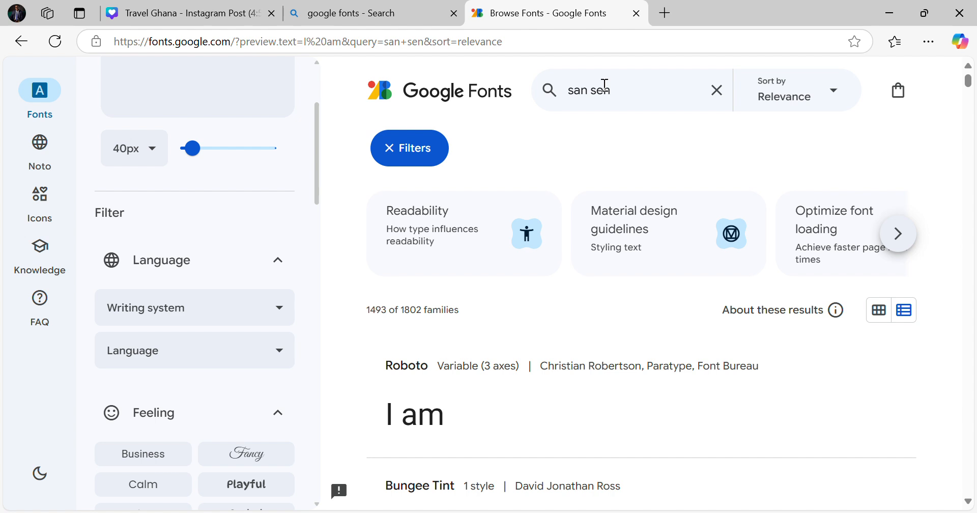
pyautogui.write('r')
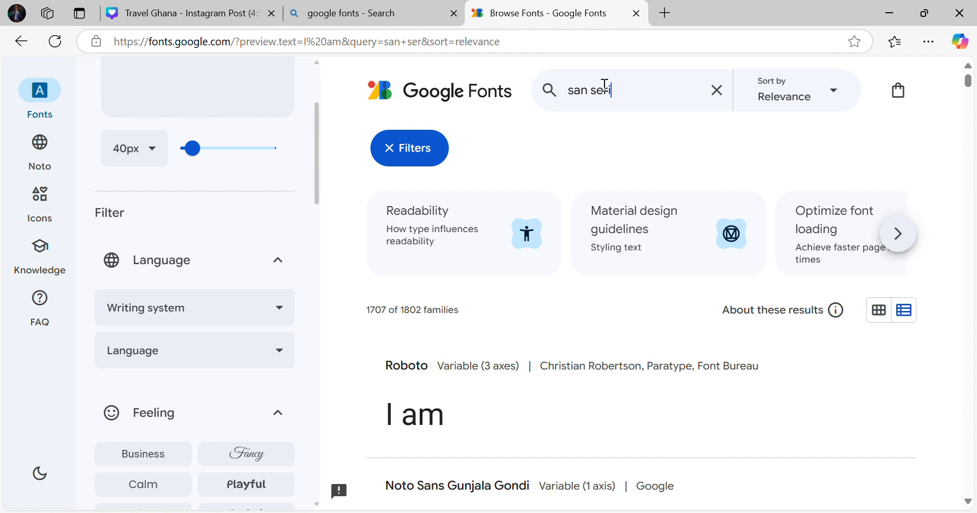
pyautogui.write('iff')
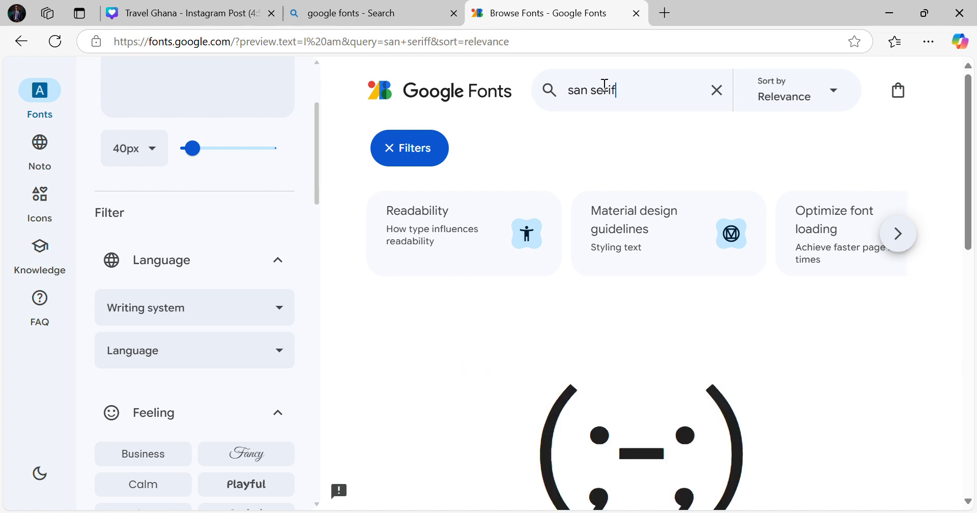
pyautogui.press('BackSpace')
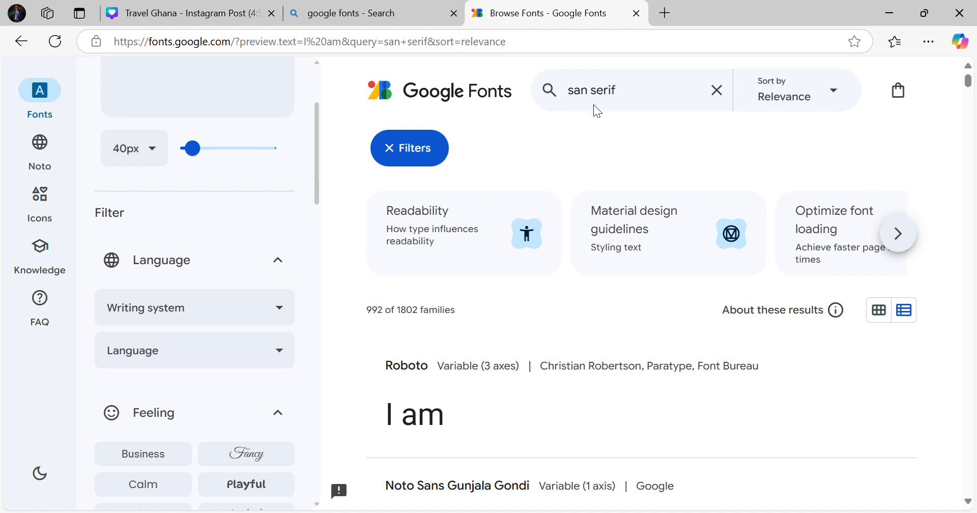
# - Change the font search to "sans" and apply the suggested "Sans Serif — All" filter
pyautogui.doubleClick(603, 89)
pyautogui.press('BackSpace')
pyautogui.press('BackSpace')
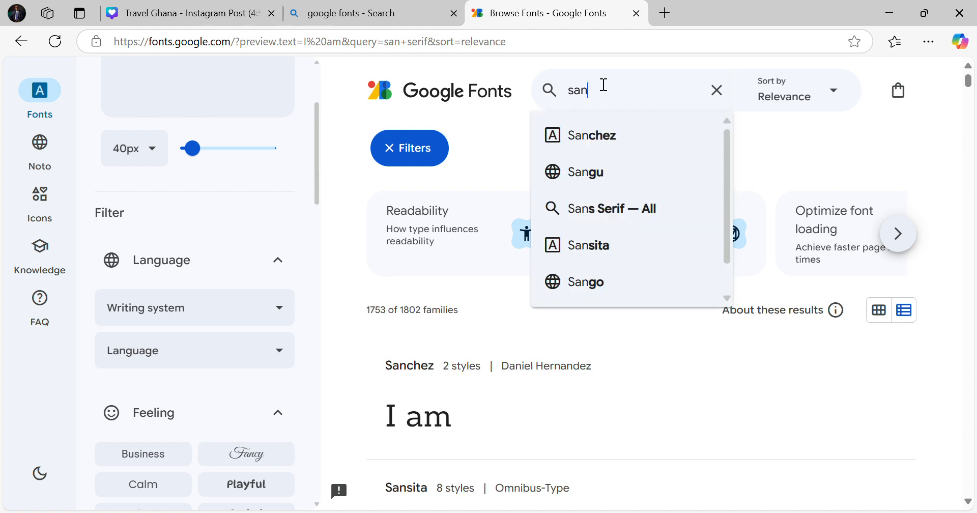
pyautogui.write('s')
pyautogui.scroll(-1, 543, 165)
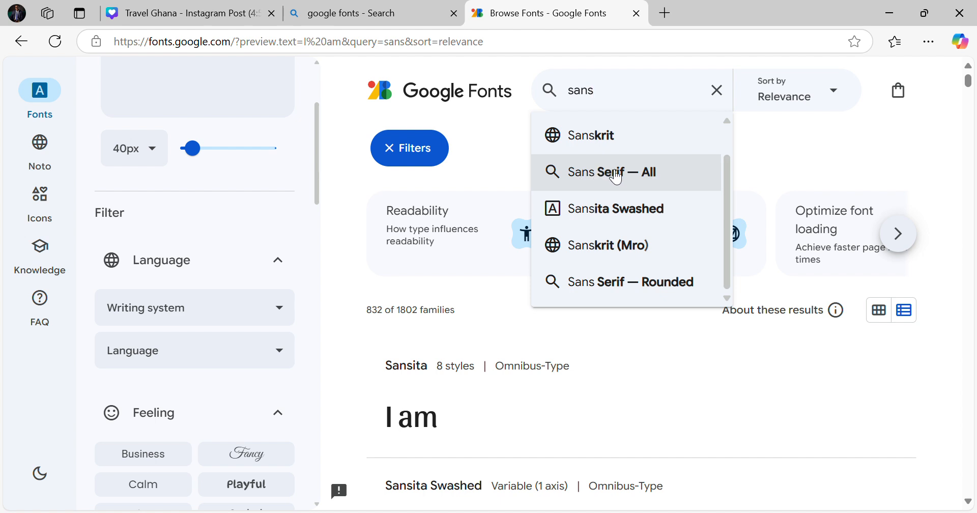
pyautogui.click(616, 172)
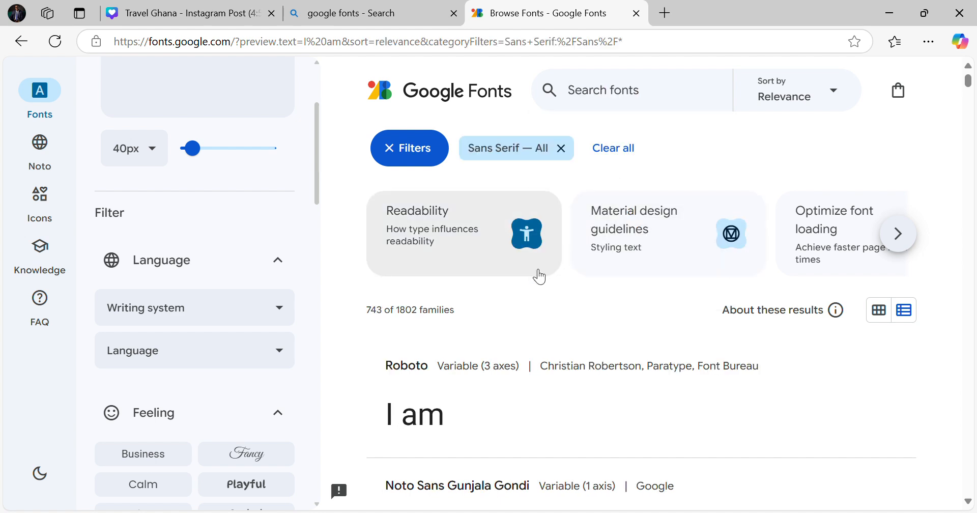
# - Browse the filtered sans serif families and compare how each one renders the preview text
pyautogui.scroll(-6, 491, 288)
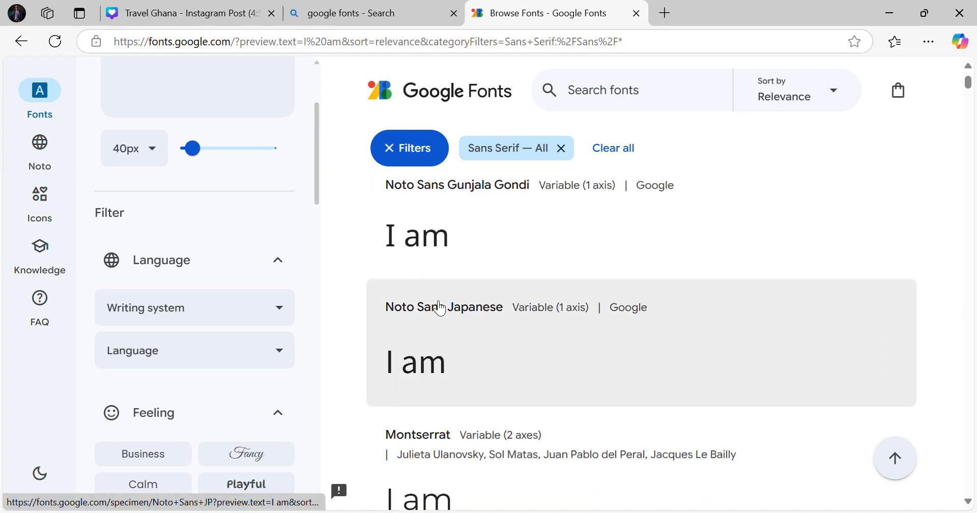
pyautogui.scroll(-5, 451, 247)
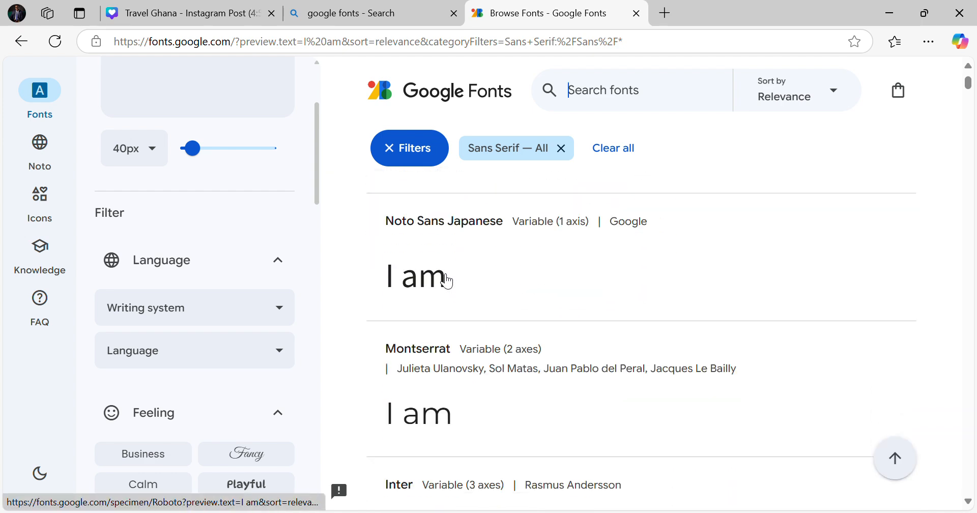
pyautogui.scroll(-15, 448, 280)
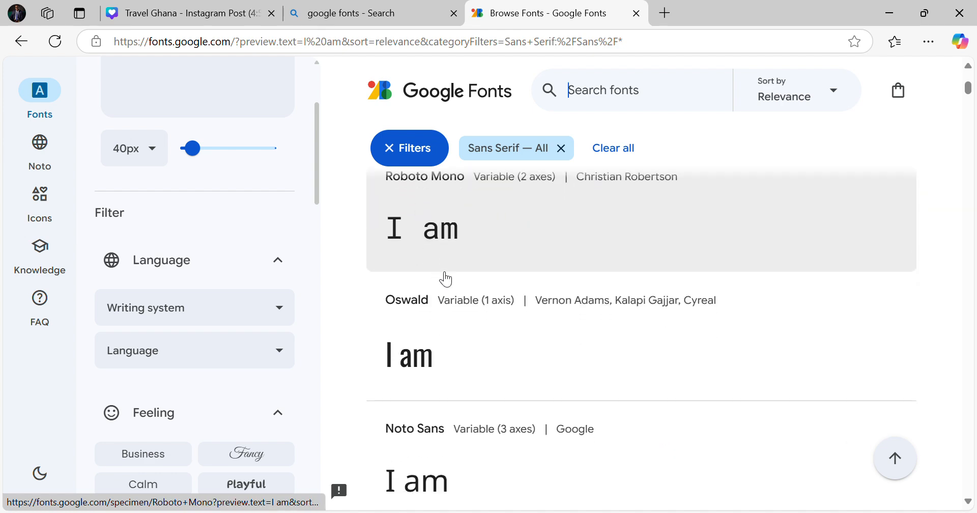
pyautogui.scroll(-20, 447, 279)
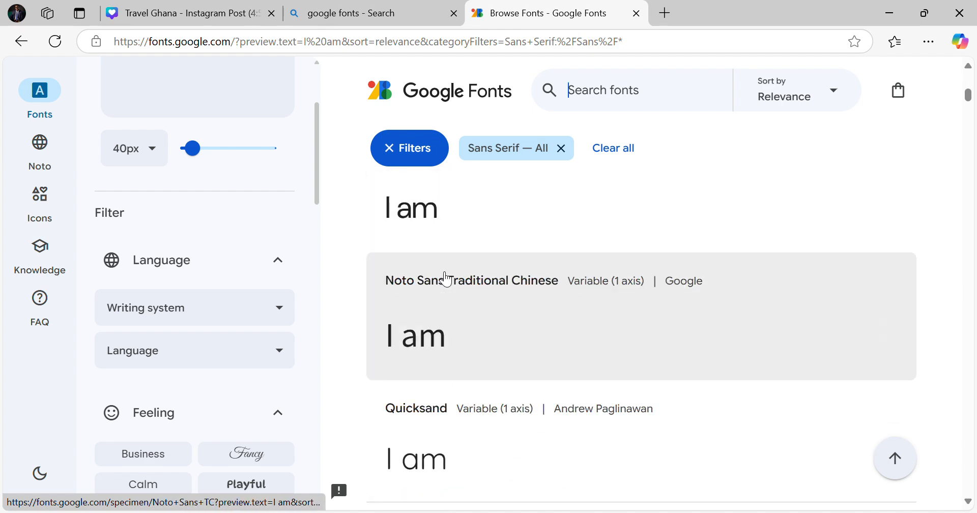
pyautogui.scroll(-5, 446, 279)
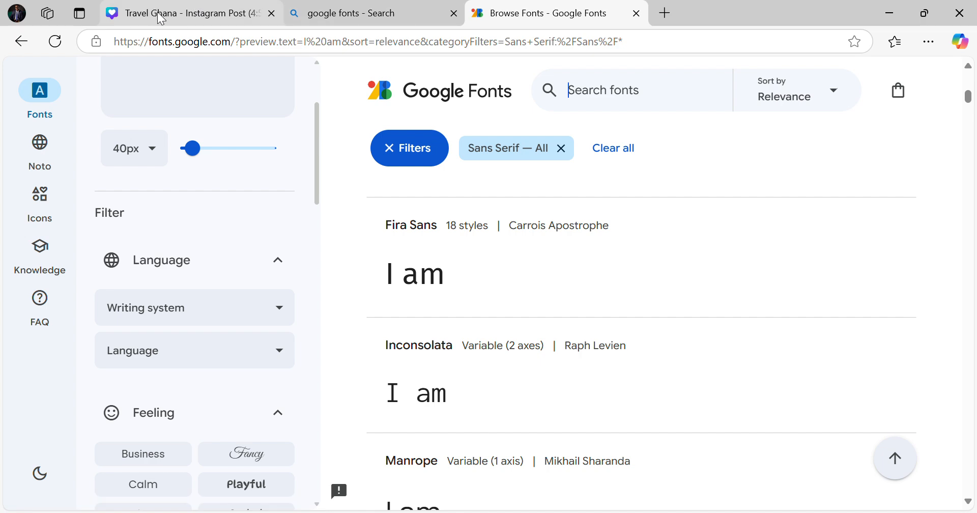
# - Switch to the Travel Ghana design in Canva and set the "Destination: Ghana" text to Radley from the Elegant font category
pyautogui.click(161, 19)
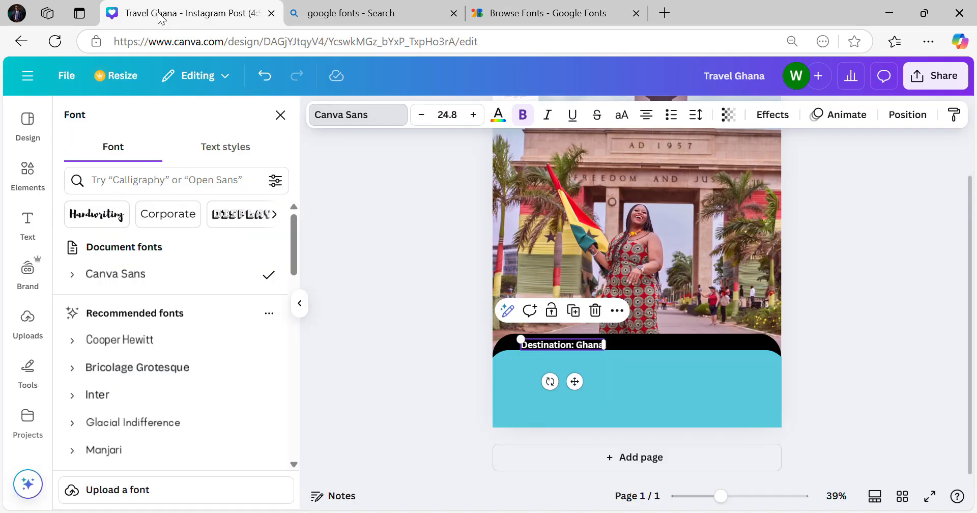
pyautogui.click(359, 116)
pyautogui.click(370, 119)
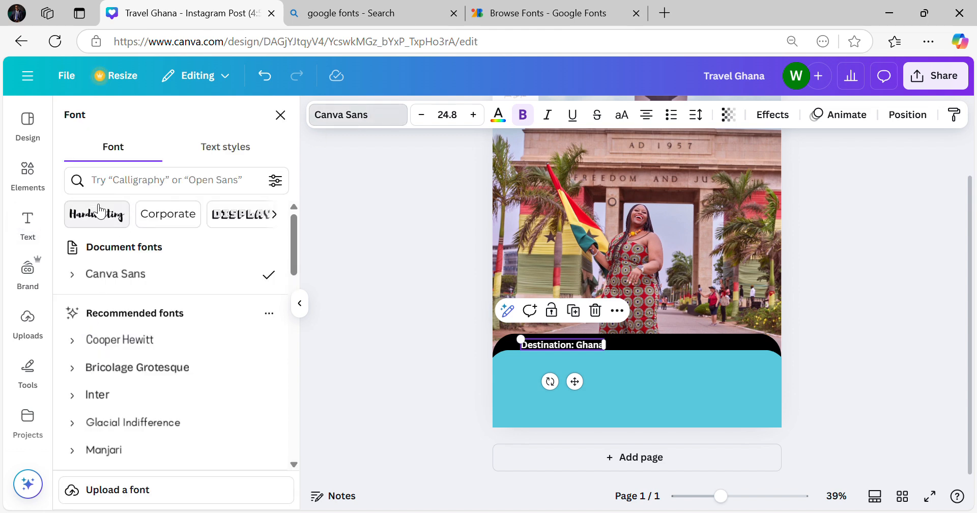
pyautogui.click(275, 214)
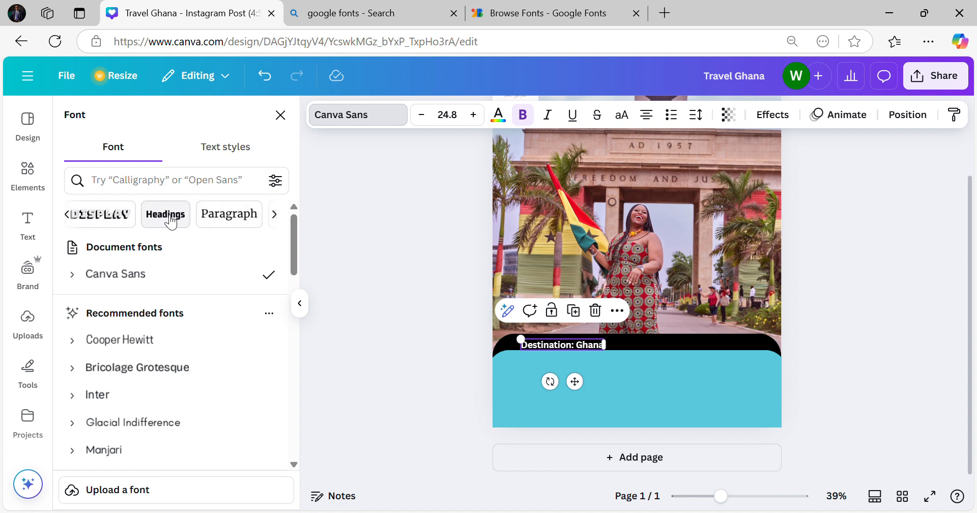
pyautogui.click(275, 216)
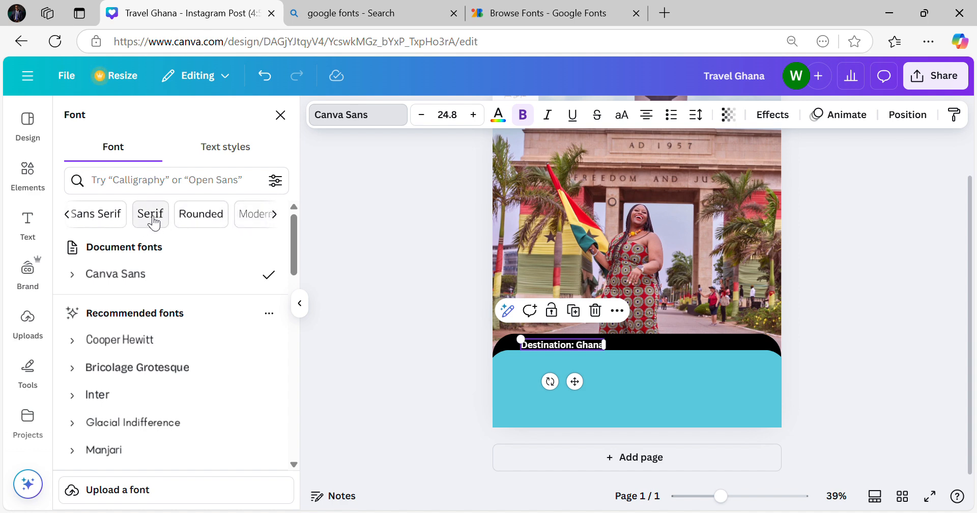
pyautogui.click(275, 216)
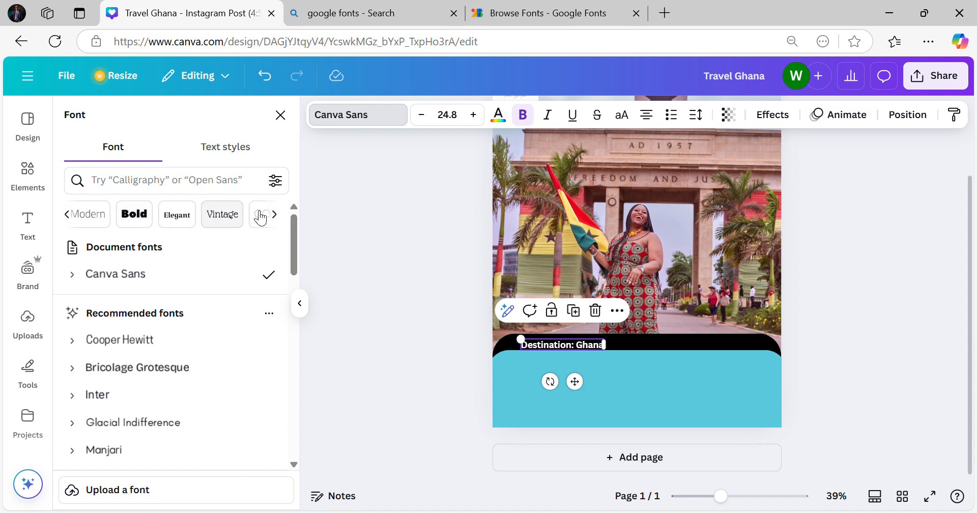
pyautogui.click(176, 214)
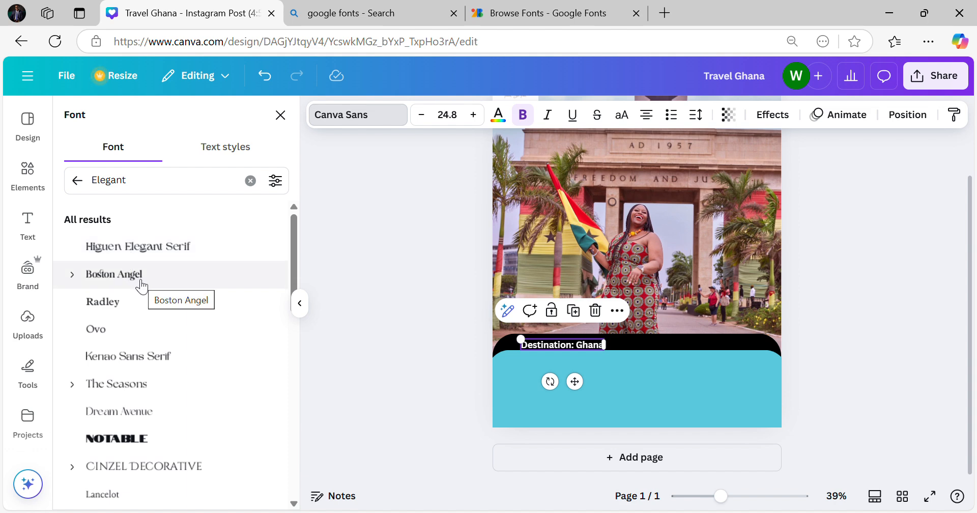
pyautogui.click(120, 308)
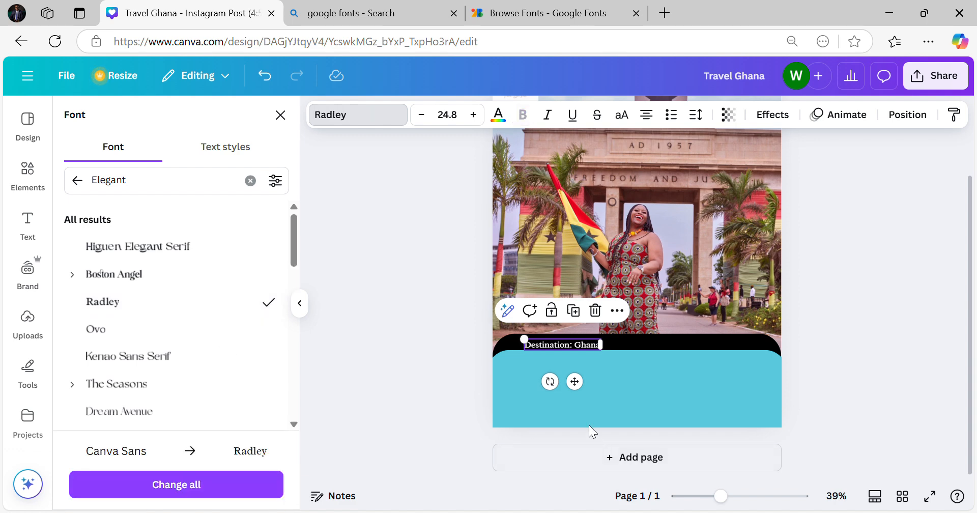
# - Increase the font size of the "Destination: Ghana" text to 31.8
pyautogui.click(474, 117)
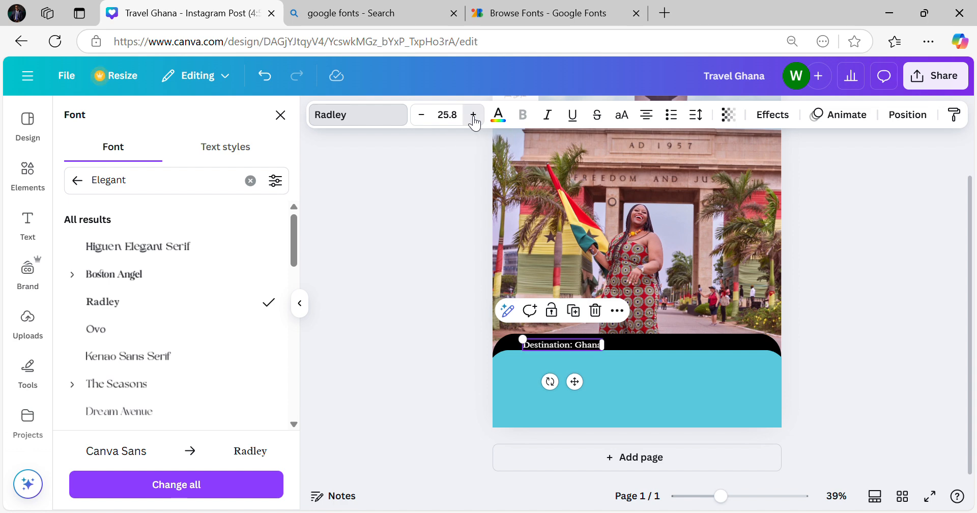
pyautogui.click(474, 117)
pyautogui.click(474, 117)
pyautogui.click(474, 117)
pyautogui.click(474, 117)
pyautogui.click(474, 117)
pyautogui.click(474, 118)
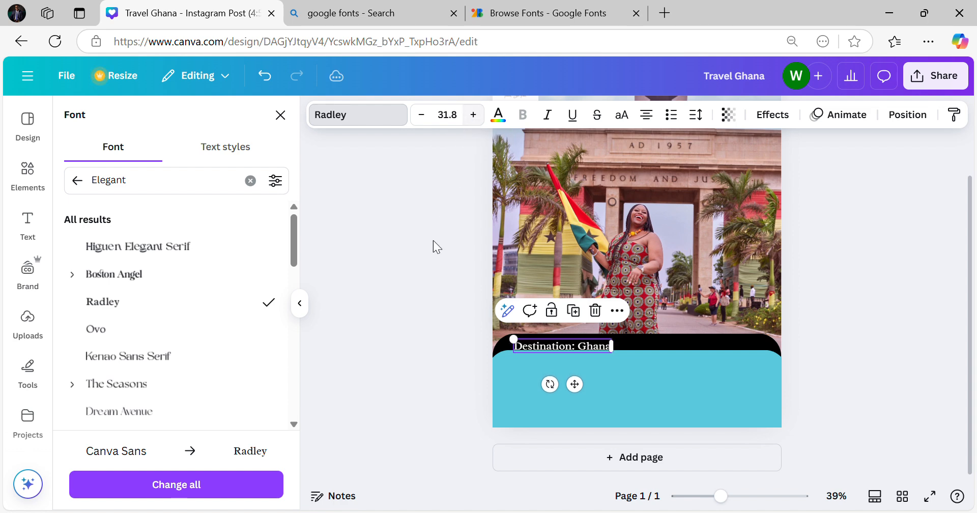
pyautogui.click(397, 334)
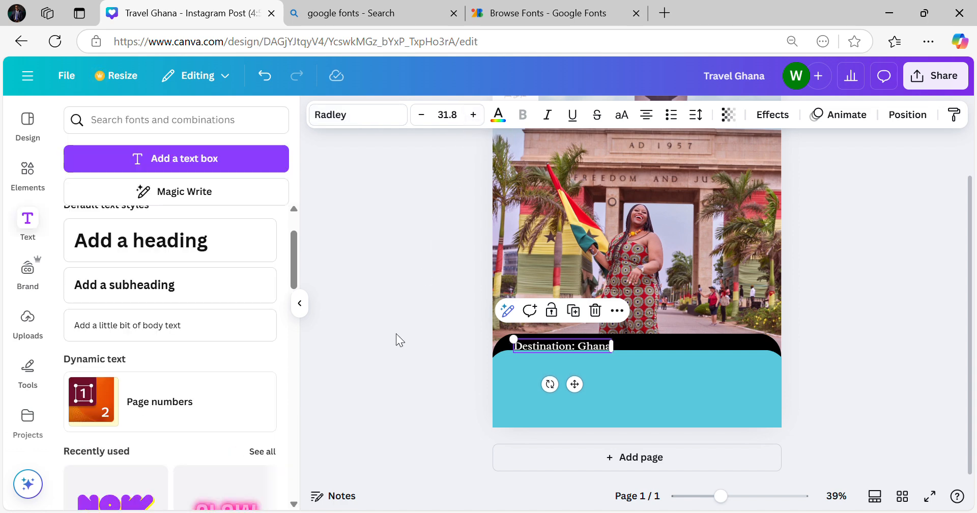
# - Nudge the "Destination: Ghana" text slightly upward so it sits within the black band
pyautogui.click(549, 345)
pyautogui.press('Up')
pyautogui.press('Up')
pyautogui.press('Up')
pyautogui.press('Up')
pyautogui.press('Up')
pyautogui.press('Up')
pyautogui.press('Up')
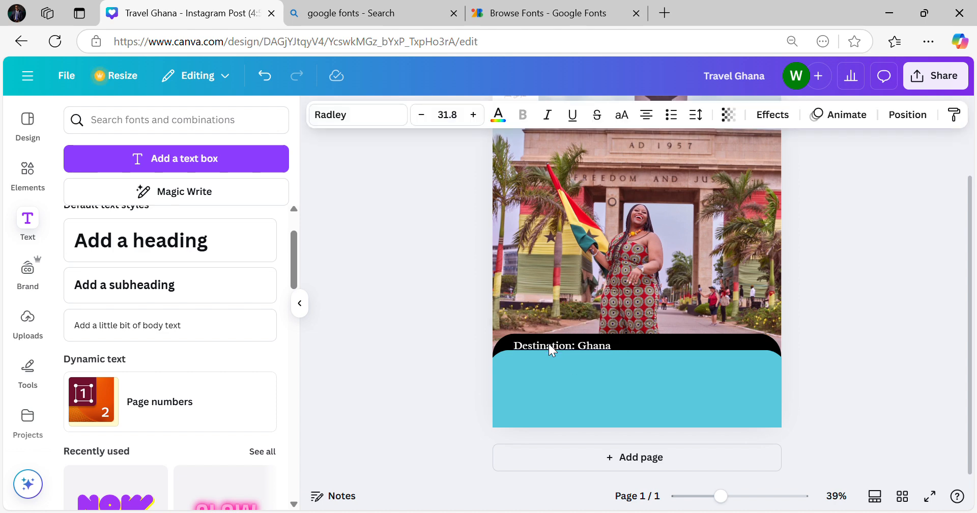
pyautogui.press('Up')
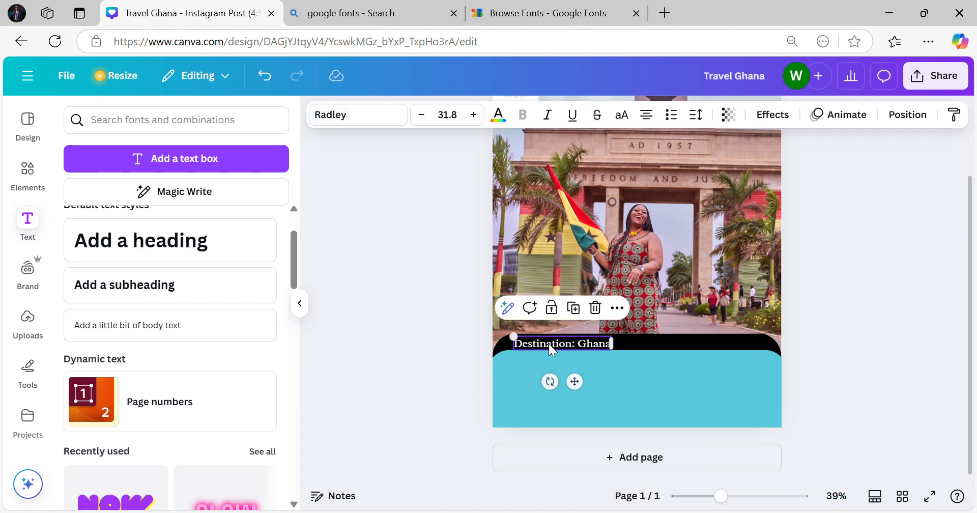
pyautogui.press('Up')
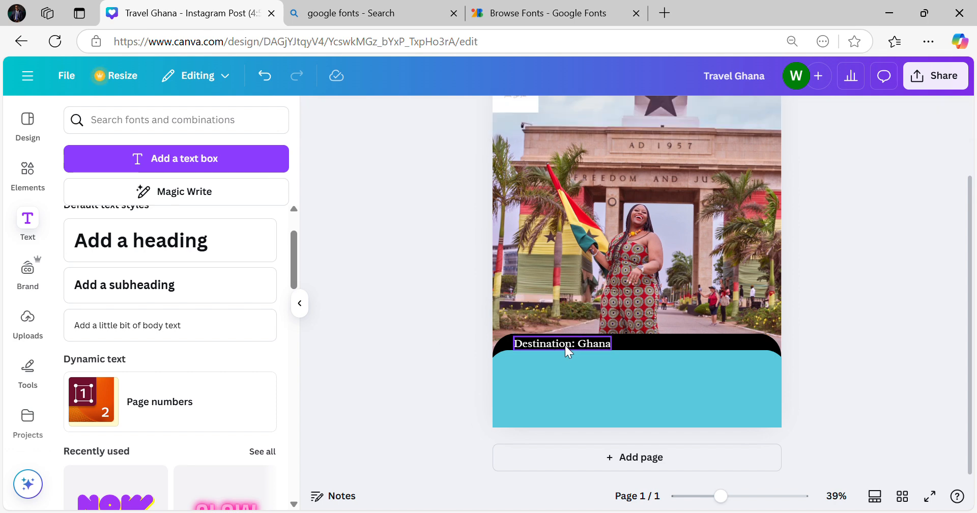
# - Duplicate the "Destination: Ghana" text and place the copy to its right, level with it on the black band
pyautogui.moveTo(570, 340); pyautogui.dragTo(594, 337)
pyautogui.moveTo(606, 352); pyautogui.dragTo(723, 339)
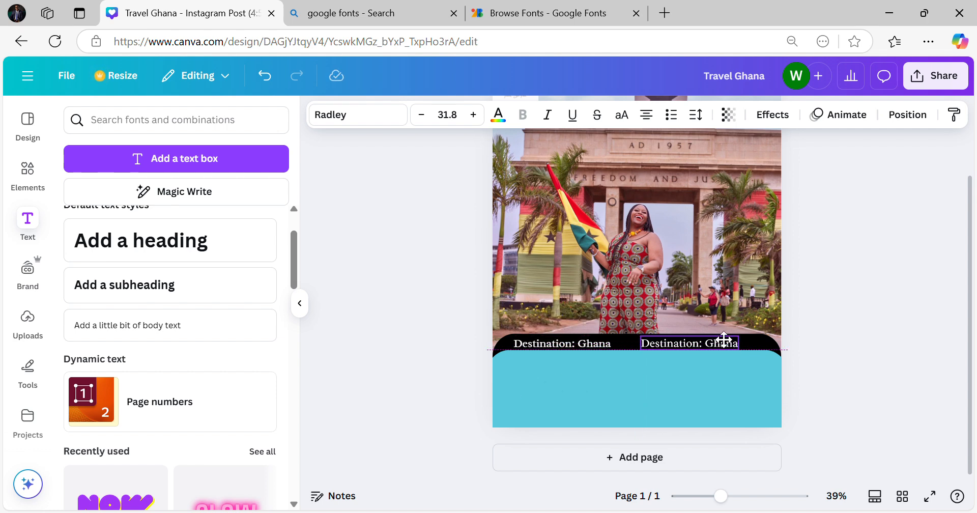
# - Change the duplicated destination text on the black band to "Dates: April 22 - 28, 2026"
pyautogui.doubleClick(690, 345)
pyautogui.doubleClick(676, 342)
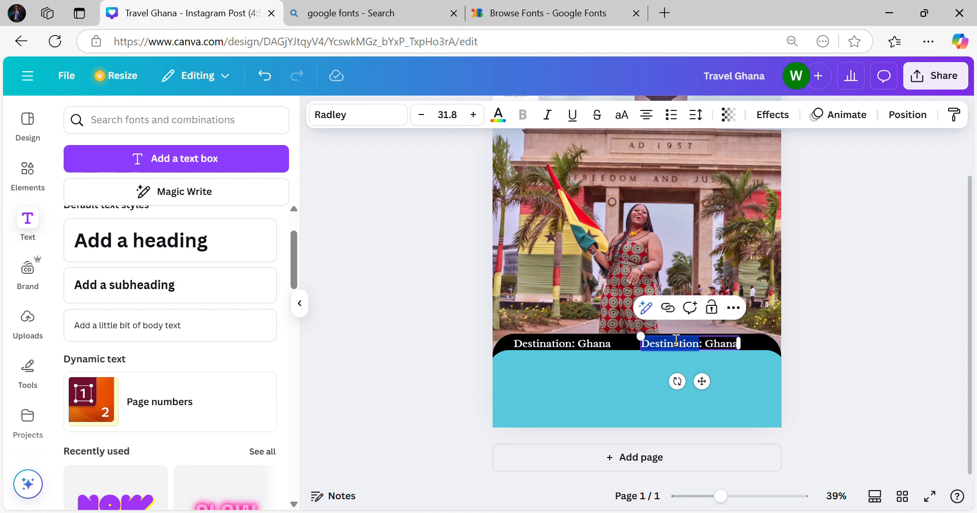
pyautogui.write('Dates')
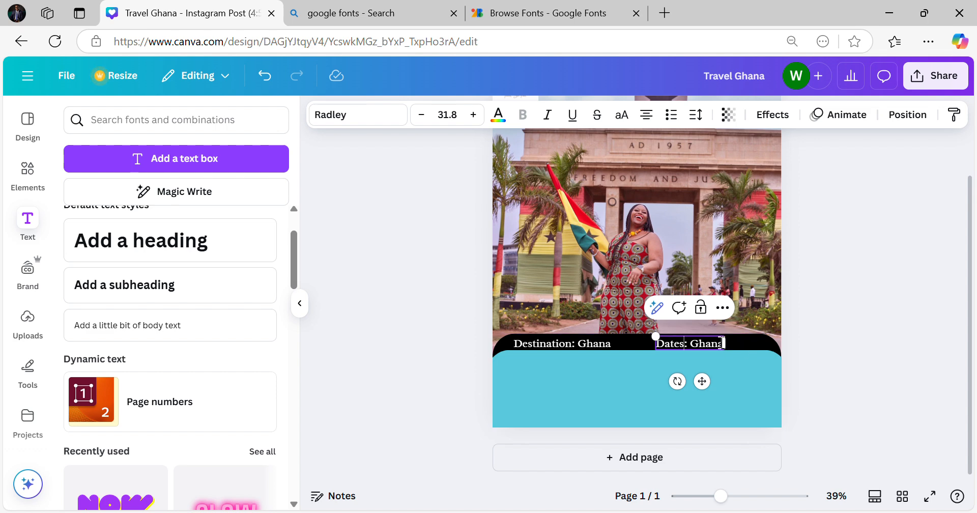
pyautogui.doubleClick(708, 345)
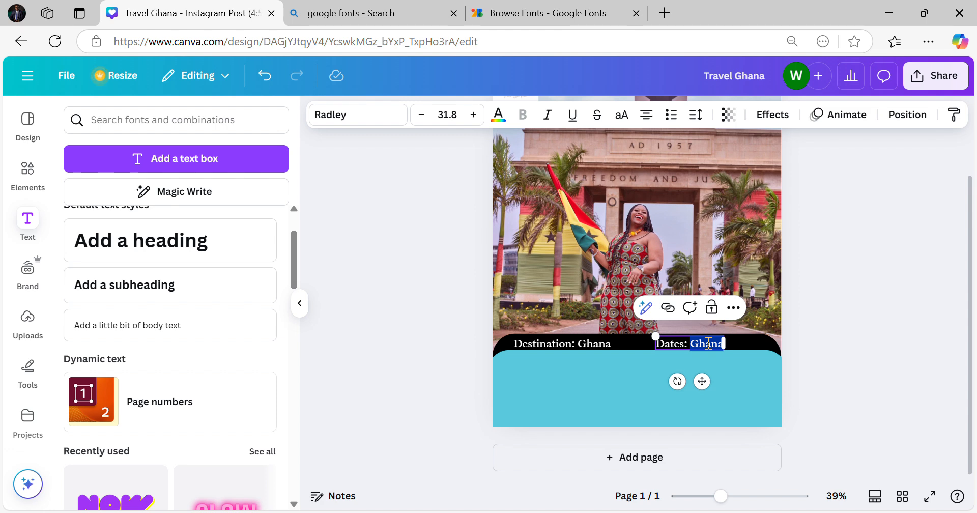
pyautogui.write('April')
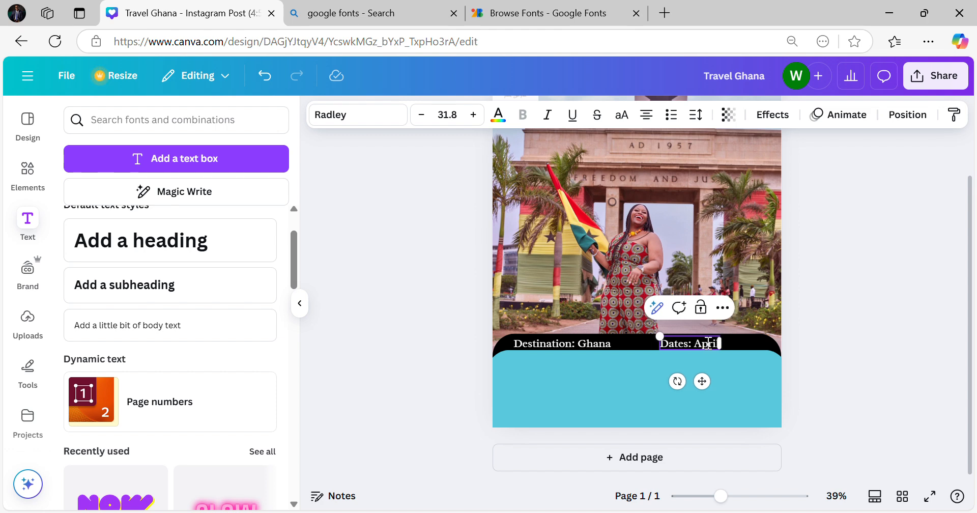
pyautogui.write('l')
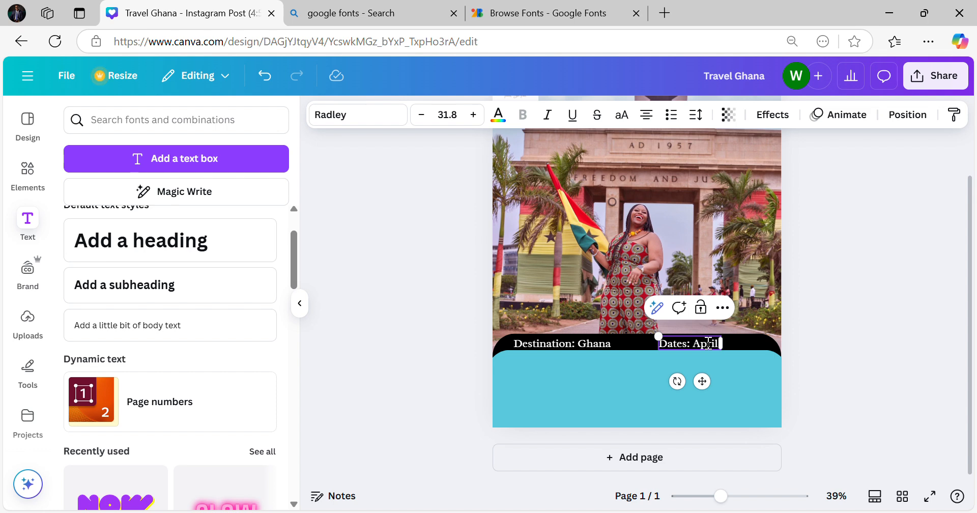
pyautogui.write(' 22 -')
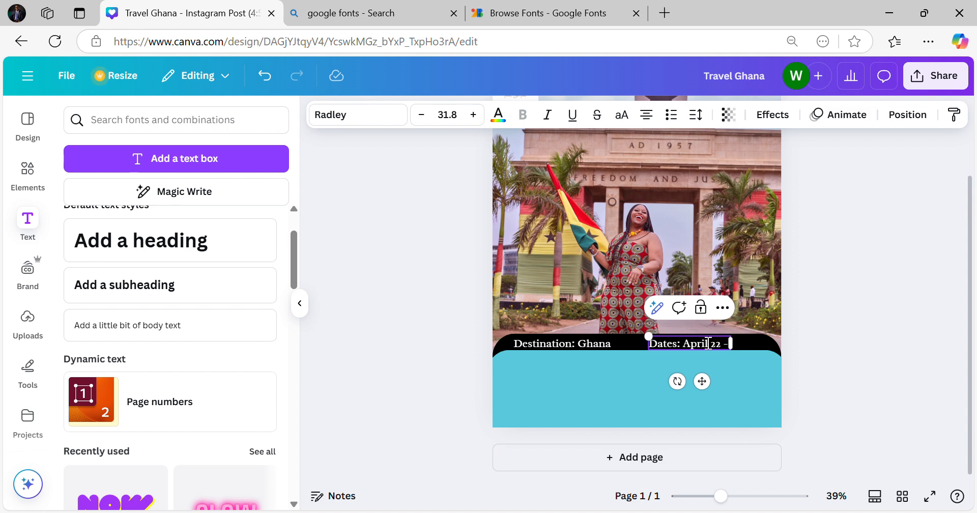
pyautogui.write(' 28')
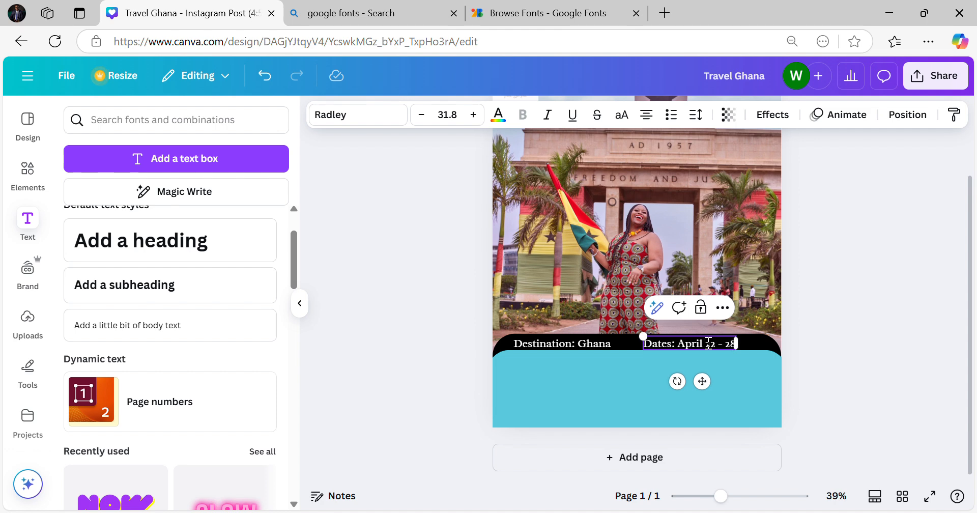
pyautogui.write(', 2026')
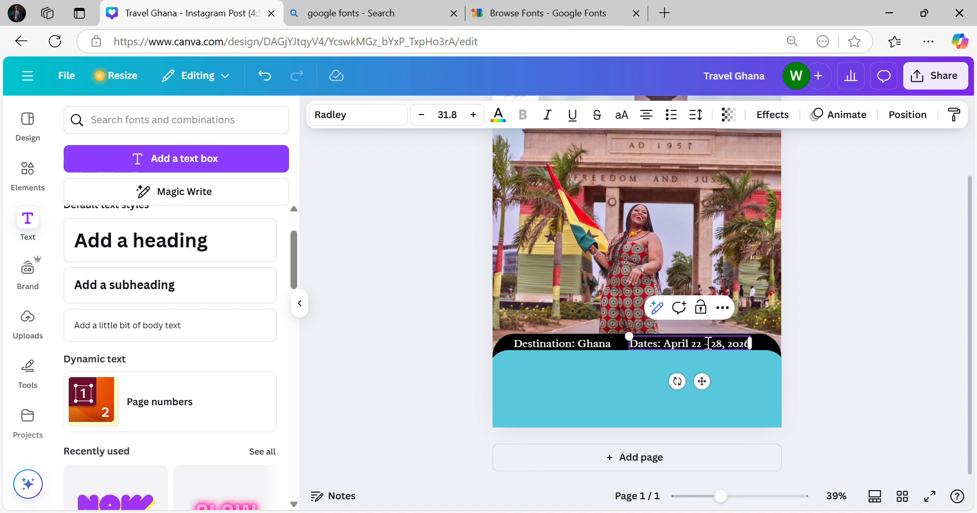
pyautogui.click(427, 322)
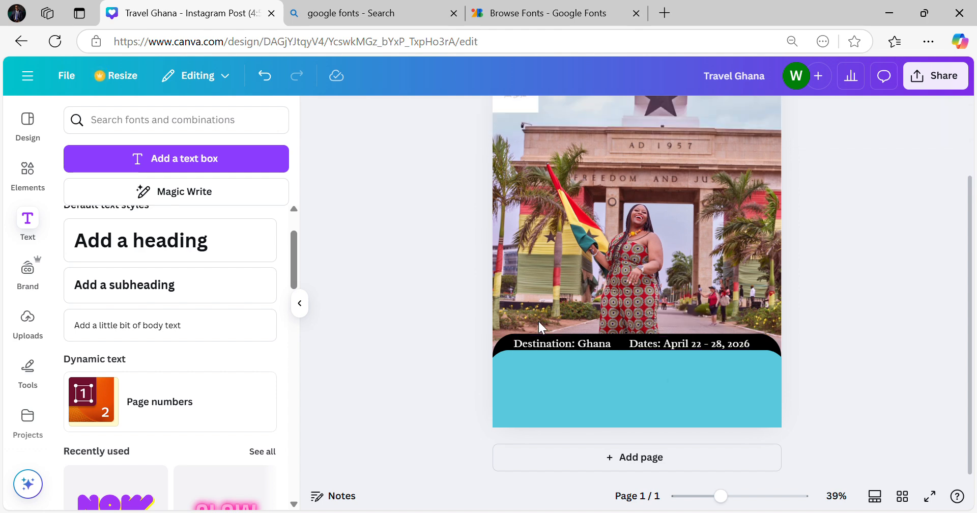
# - Nudge the dates text to the right along the black band, leaving a wider gap after "Destination: Ghana"
pyautogui.click(722, 347)
pyautogui.press('Right')
pyautogui.press('Right')
pyautogui.press('Right')
pyautogui.press('Right')
pyautogui.press('Right')
pyautogui.press('Right')
pyautogui.press('Right')
pyautogui.press('Right')
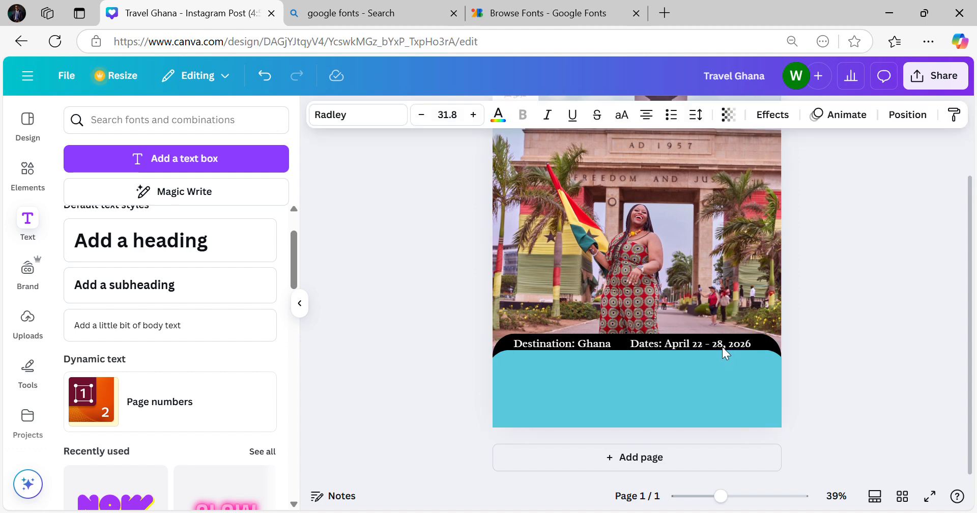
pyautogui.press('Right')
pyautogui.press('Right')
pyautogui.press('Right')
pyautogui.press('Right')
pyautogui.press('Right')
pyautogui.press('Right')
pyautogui.press('Right')
pyautogui.press('Right')
pyautogui.press('Right')
pyautogui.press('Right')
pyautogui.press('Right')
pyautogui.press('Right')
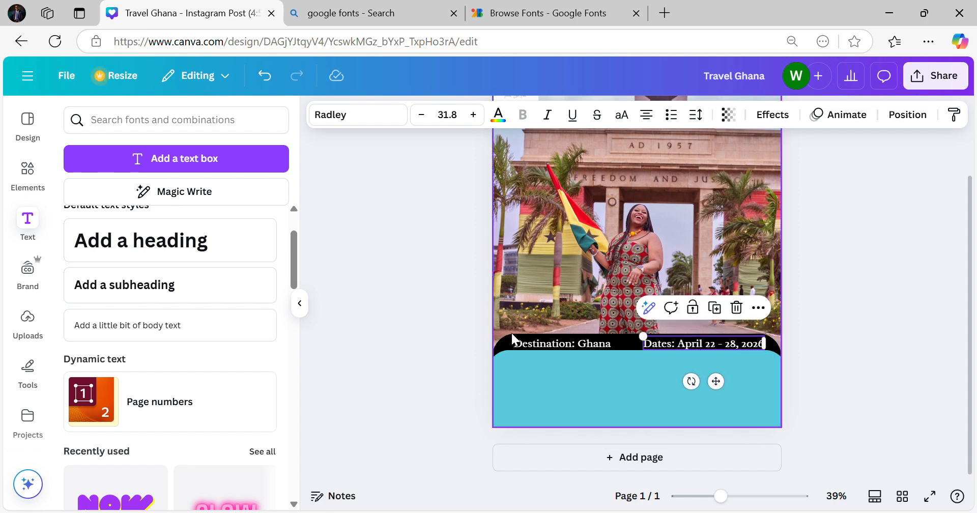
pyautogui.click(441, 318)
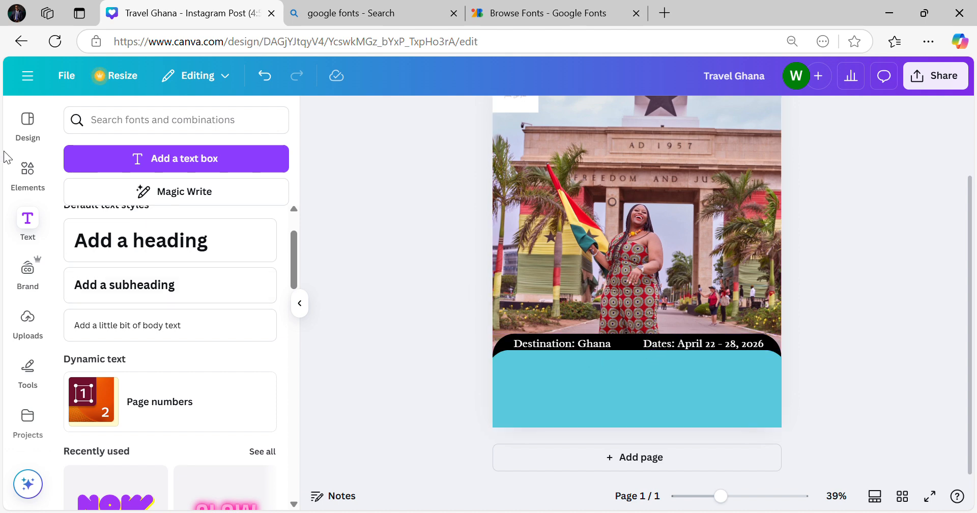
# - Search the design elements for "lines" and add the plain solid line to the post
pyautogui.click(28, 170)
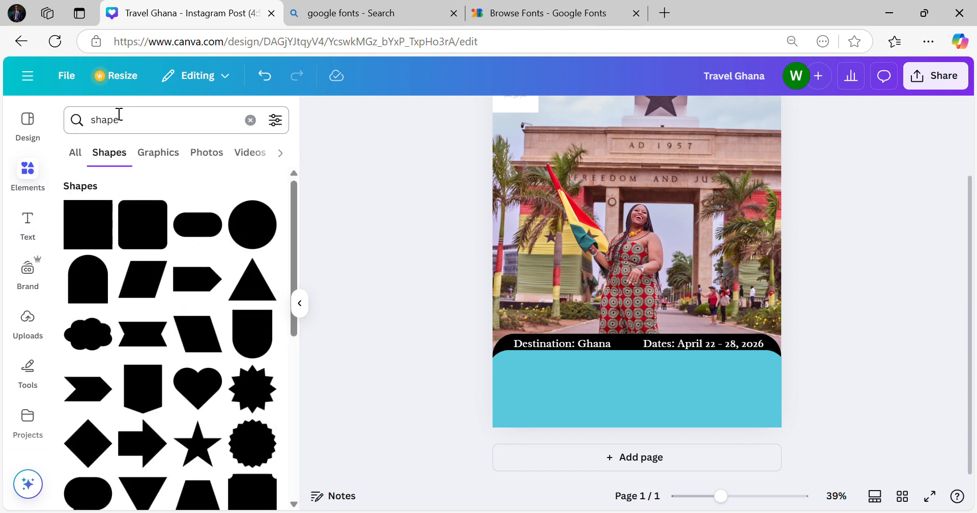
pyautogui.doubleClick(113, 114)
pyautogui.write('lines')
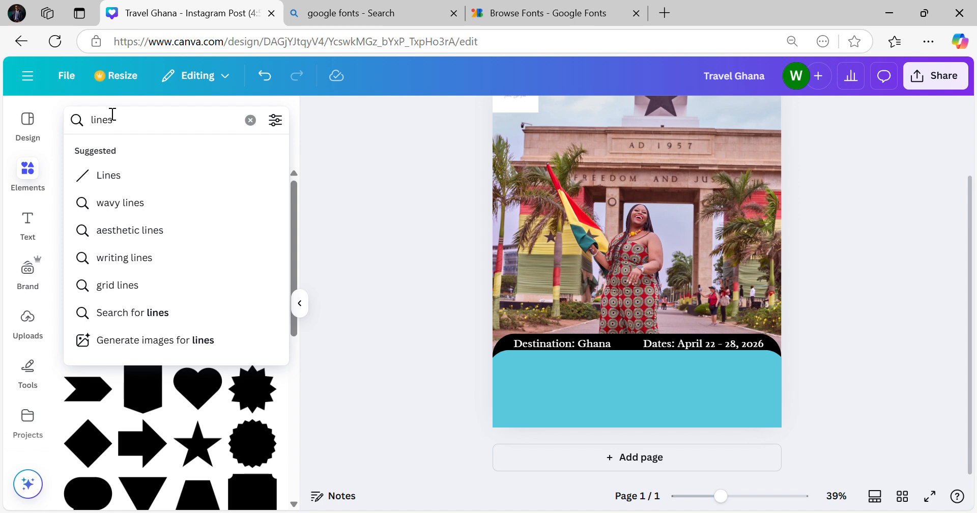
pyautogui.press('Return')
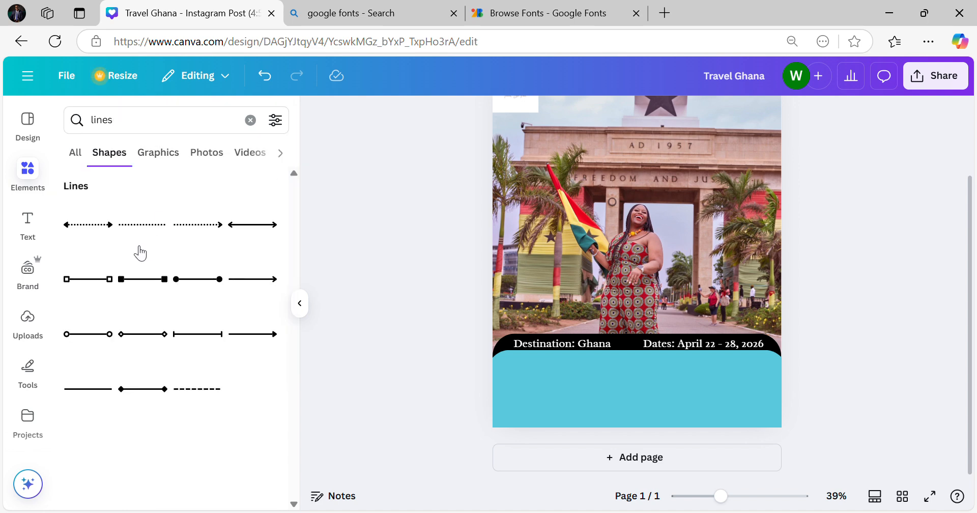
pyautogui.click(85, 388)
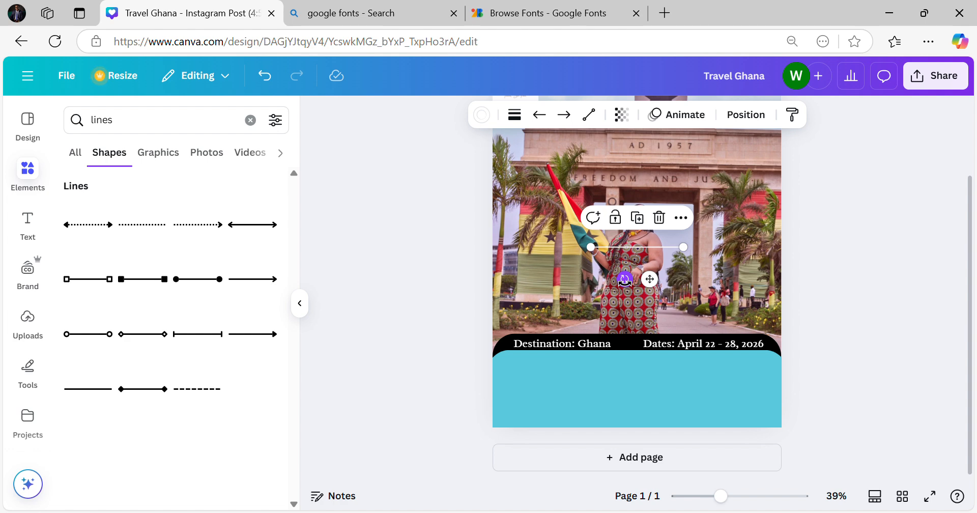
# - Rotate the line to vertical and move it down so its lower end meets the black band's bottom edge between the two texts
pyautogui.moveTo(625, 280); pyautogui.dragTo(606, 246)
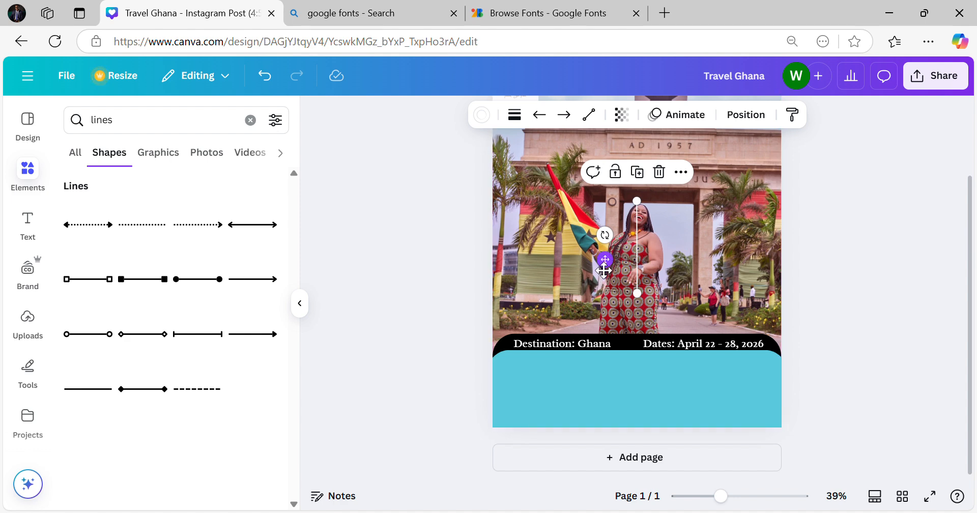
pyautogui.moveTo(605, 259); pyautogui.dragTo(602, 317)
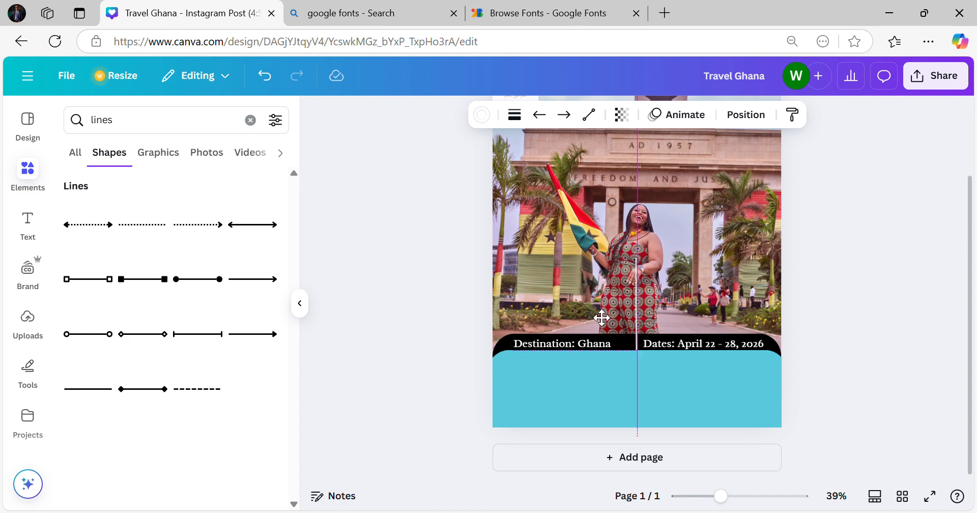
pyautogui.moveTo(602, 317); pyautogui.dragTo(602, 317)
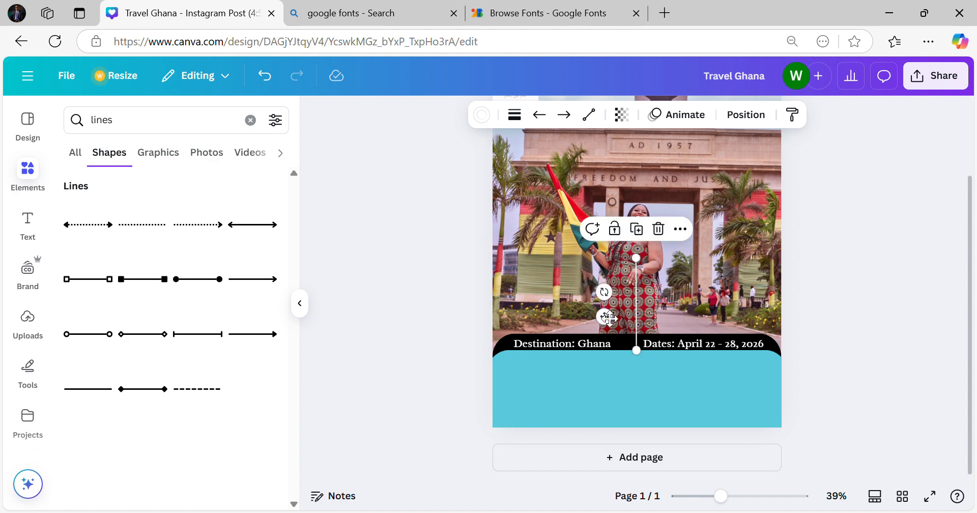
pyautogui.moveTo(608, 318); pyautogui.dragTo(609, 318)
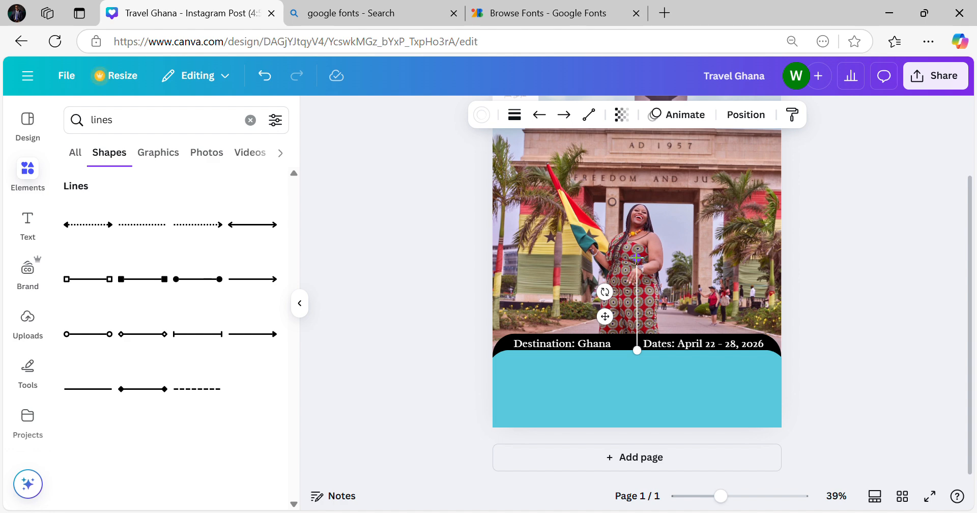
# - Shorten the vertical line to the height of the black band and shift it slightly down as a divider
pyautogui.moveTo(637, 258); pyautogui.dragTo(638, 332)
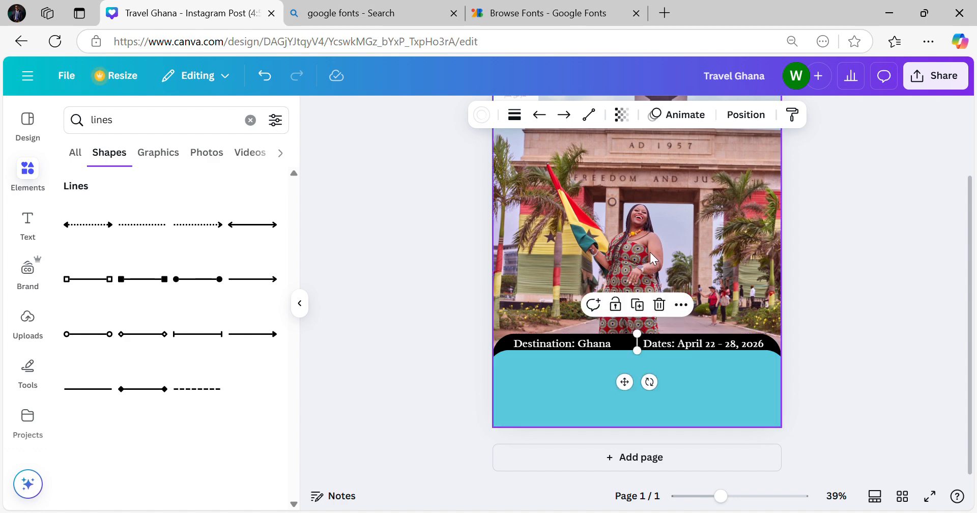
pyautogui.click(650, 252)
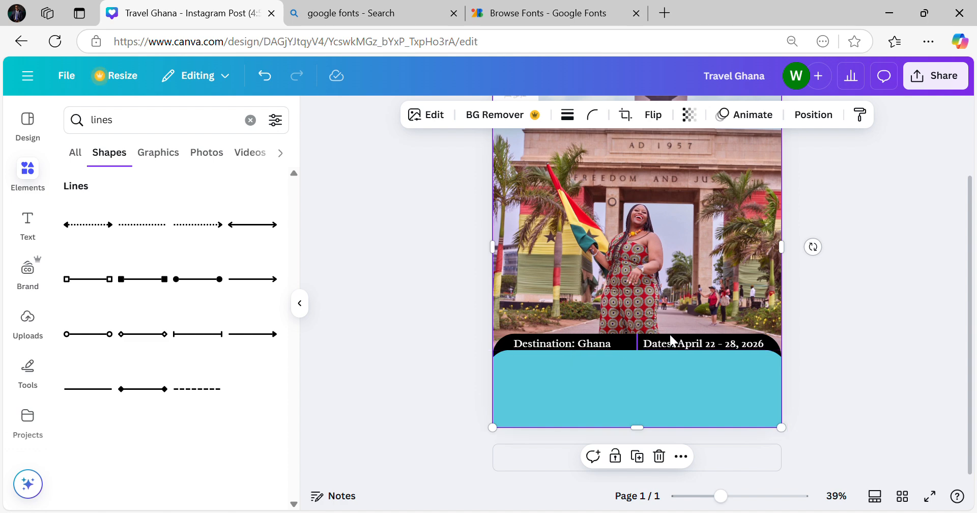
pyautogui.click(639, 341)
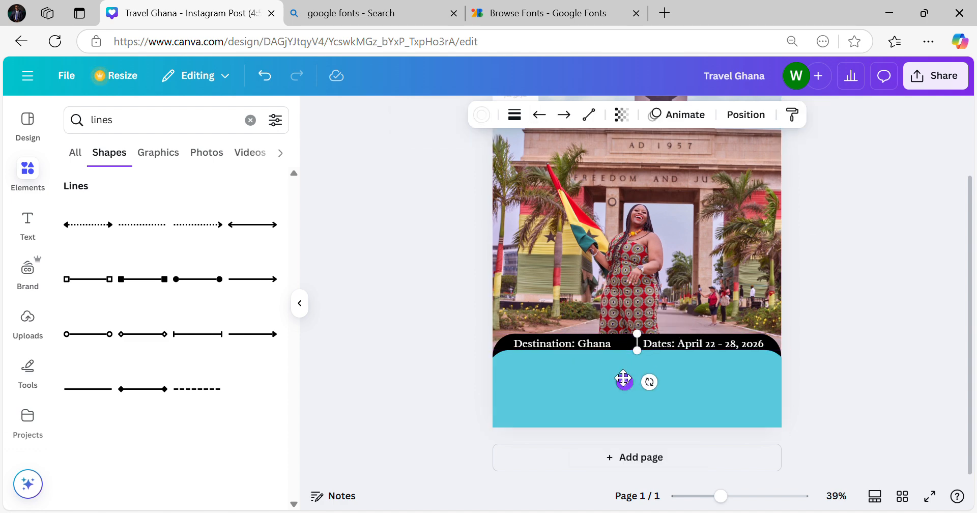
pyautogui.moveTo(622, 379); pyautogui.dragTo(622, 379)
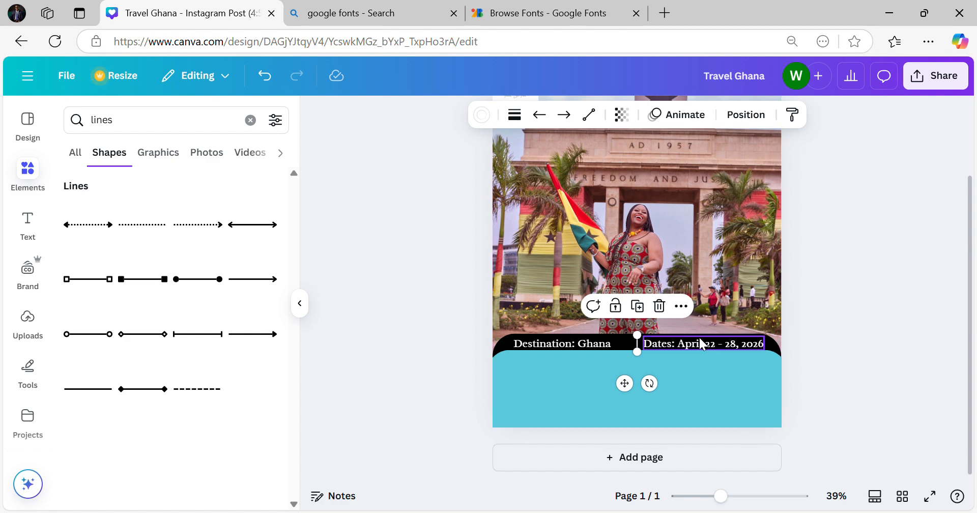
# - Nudge the vertical divider line left so it sits roughly midway between the destination and dates texts
pyautogui.press('Left')
pyautogui.press('Left')
pyautogui.press('Left')
pyautogui.press('Left')
pyautogui.press('Left')
pyautogui.press('Left')
pyautogui.press('Left')
pyautogui.press('Left')
pyautogui.press('Left')
pyautogui.press('Left')
pyautogui.press('Left')
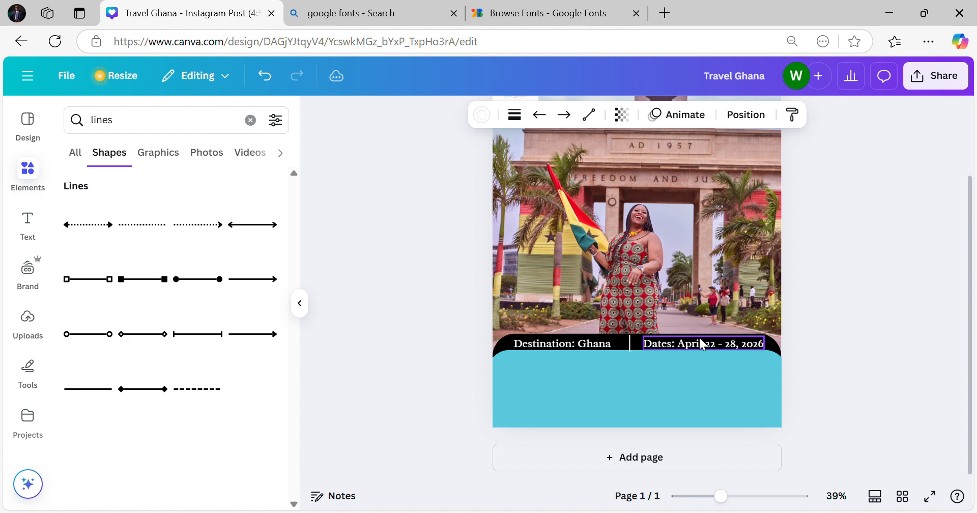
pyautogui.press('Right')
pyautogui.press('Right')
pyautogui.press('Right')
pyautogui.press('Right')
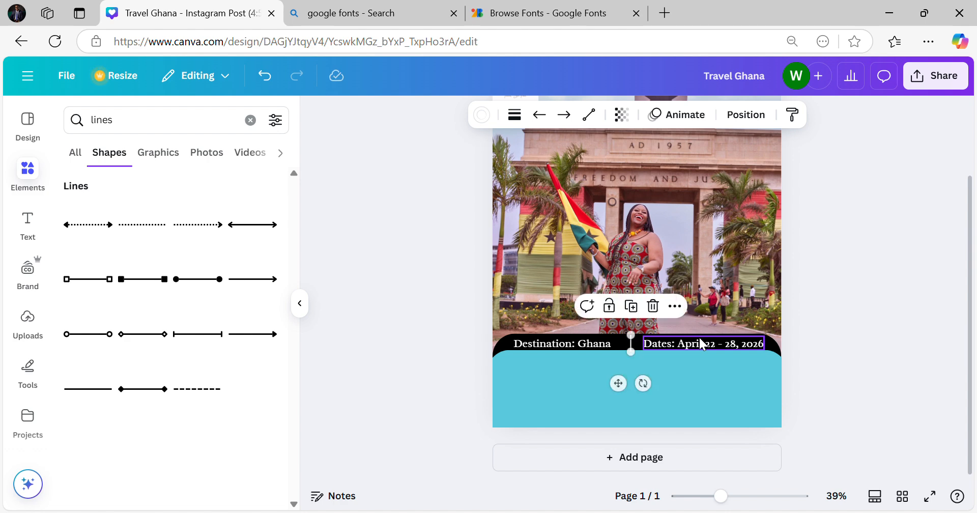
pyautogui.click(421, 314)
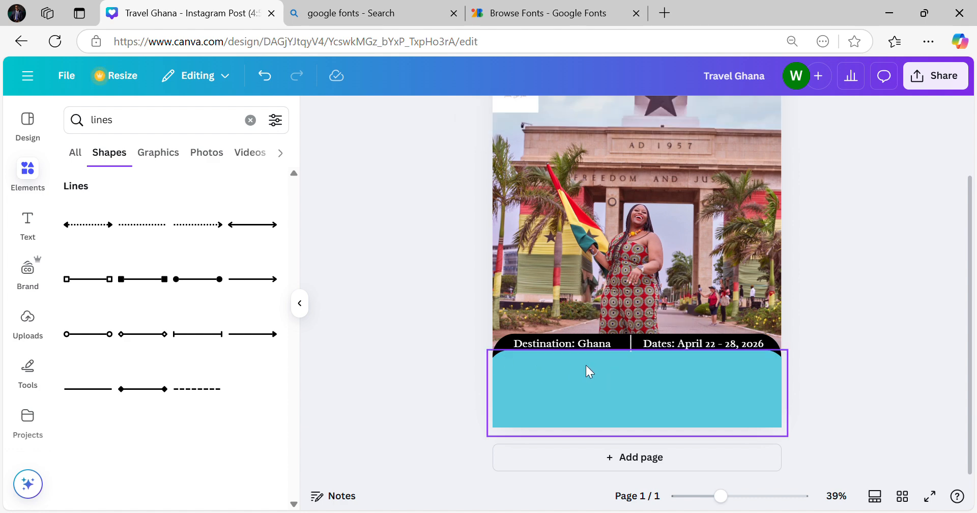
pyautogui.click(631, 344)
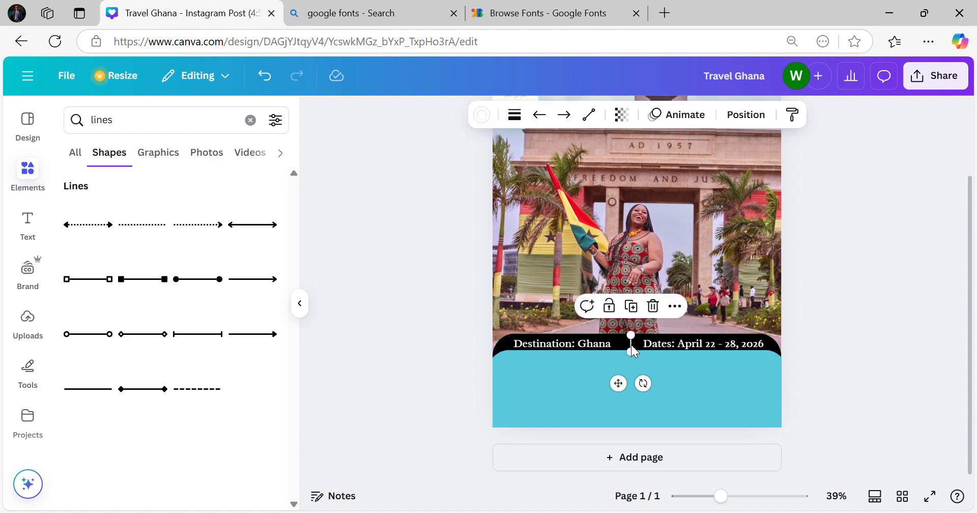
pyautogui.press('Left')
pyautogui.press('Left')
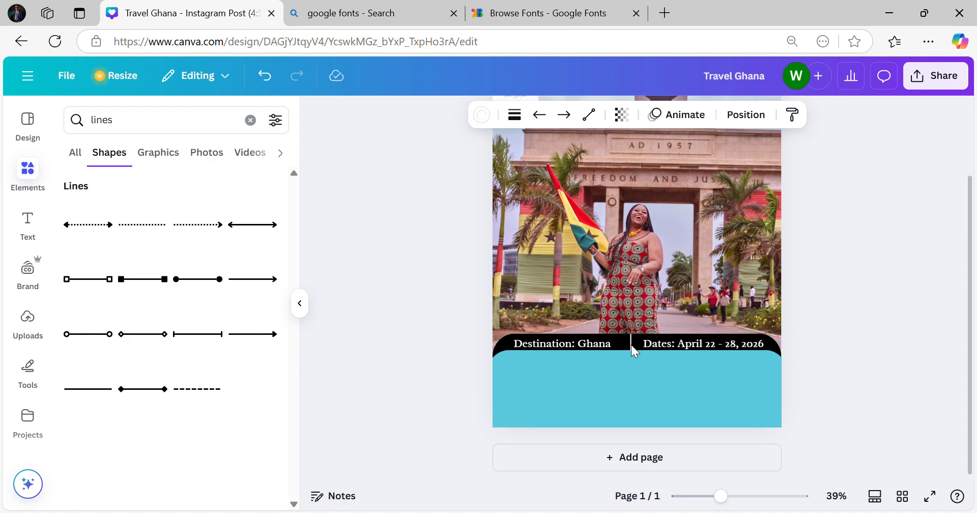
pyautogui.click(533, 379)
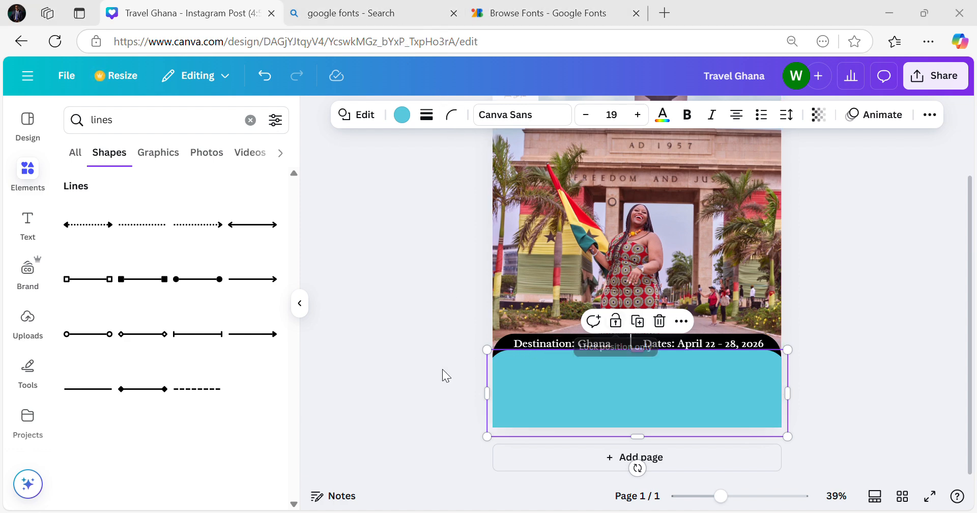
# - Replace the destination text on the black band with "Price: $1,875"
pyautogui.click(547, 344)
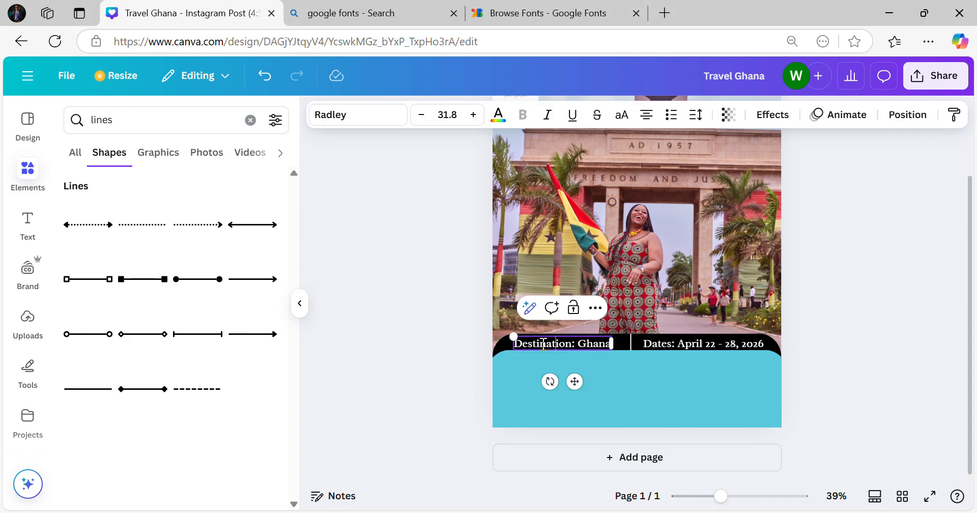
pyautogui.doubleClick(547, 343)
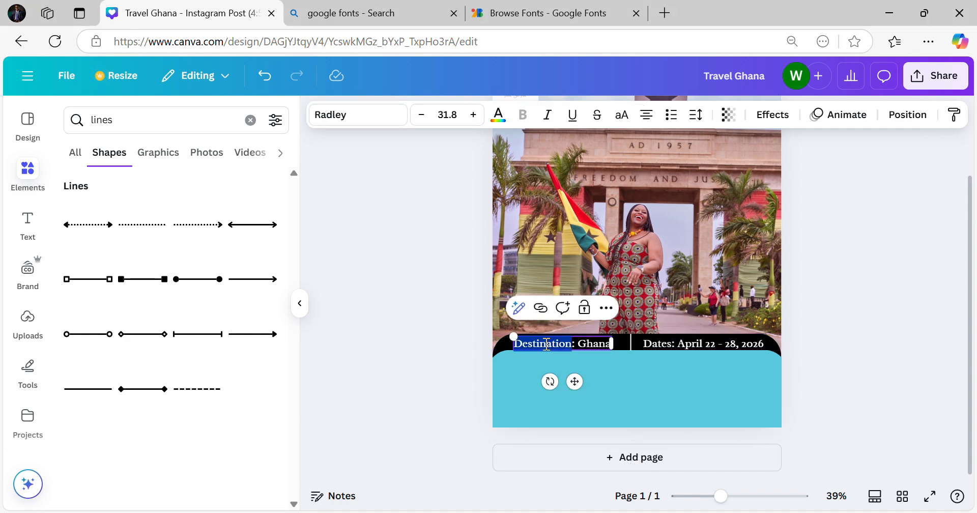
pyautogui.write('Price')
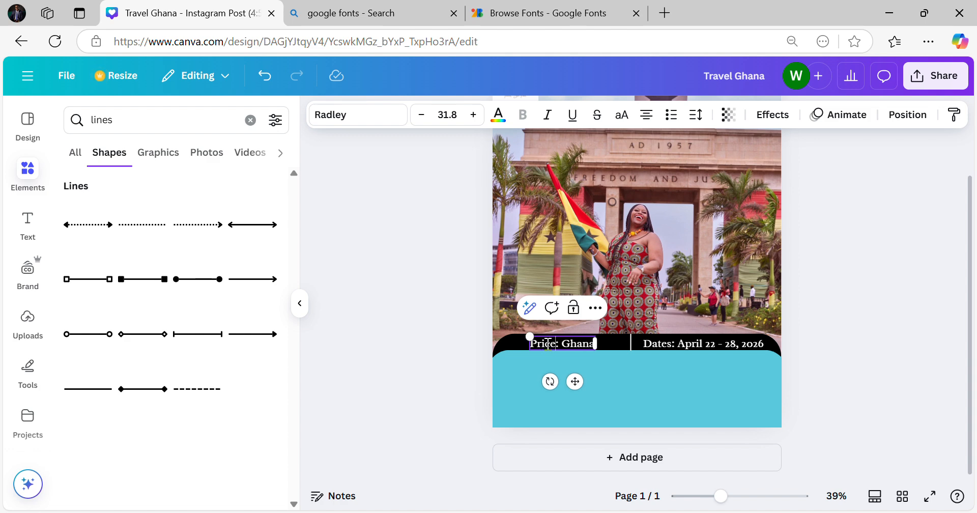
pyautogui.doubleClick(580, 344)
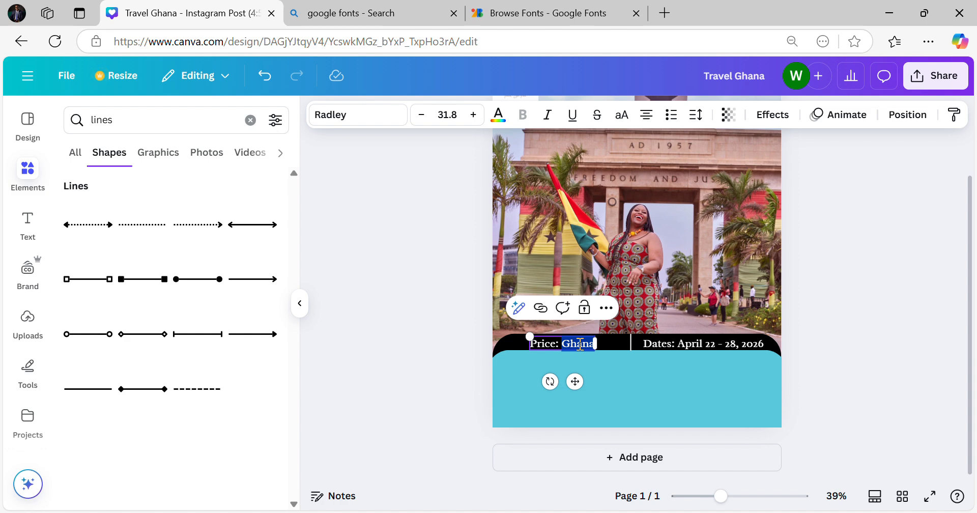
pyautogui.write('$')
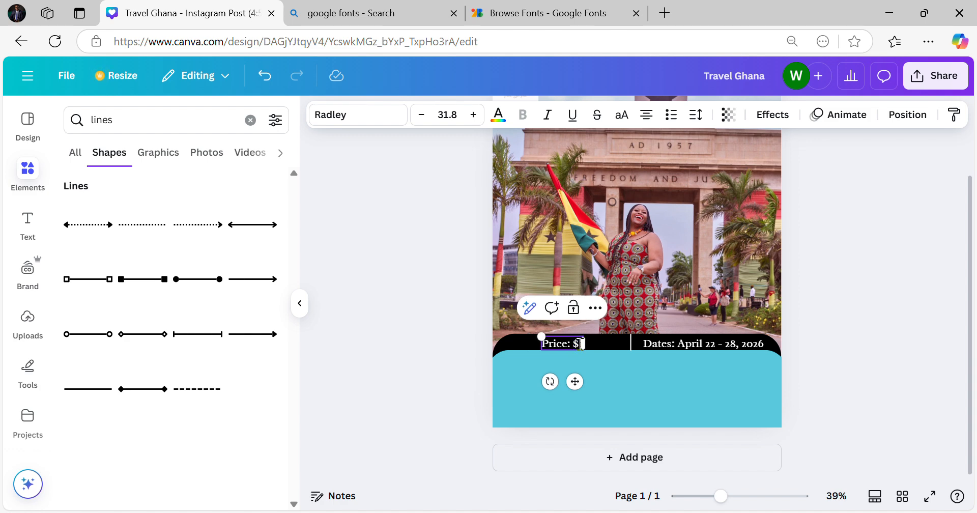
pyautogui.write('1,875')
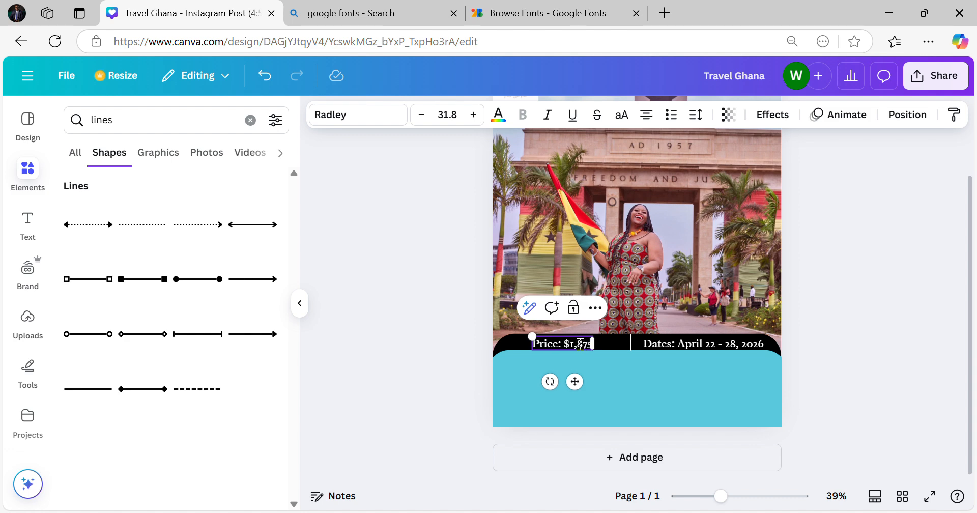
pyautogui.click(408, 38)
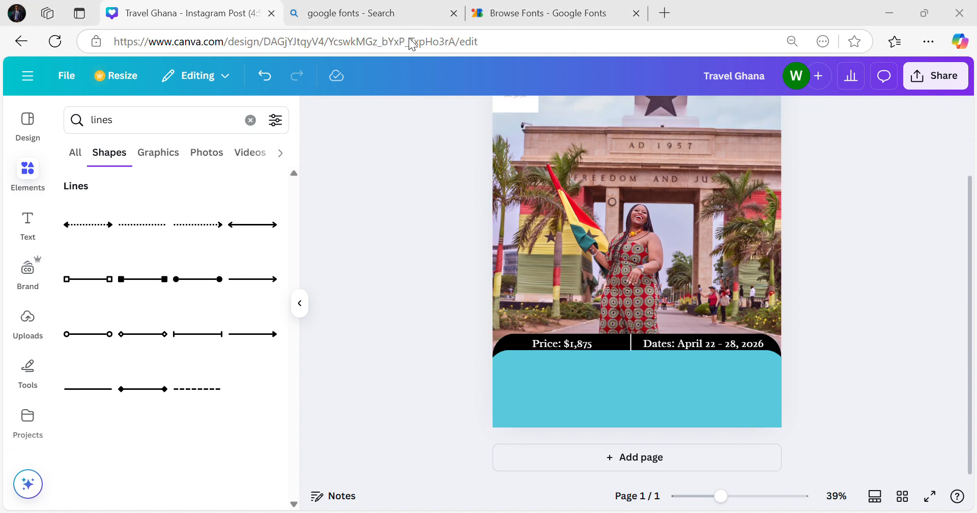
# - Try the Dream Avenue font on the price text
pyautogui.click(585, 347)
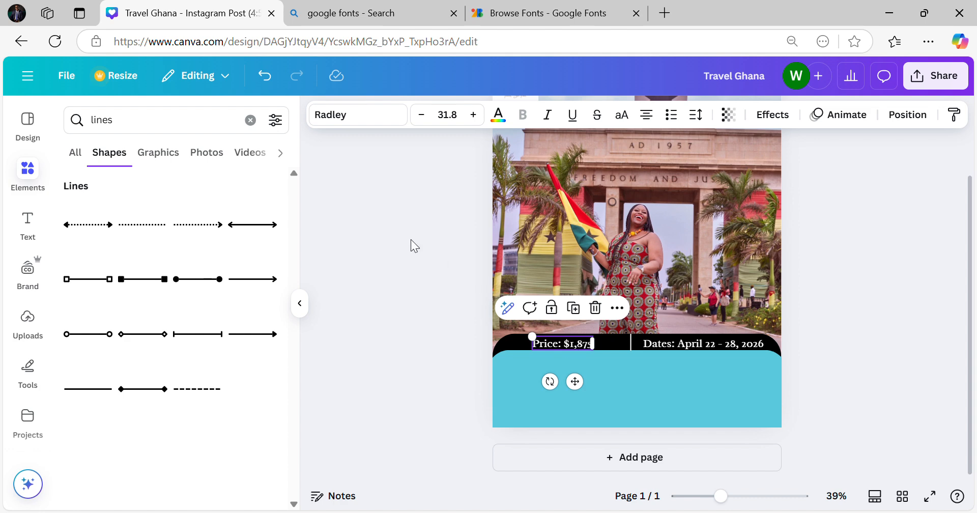
pyautogui.click(367, 120)
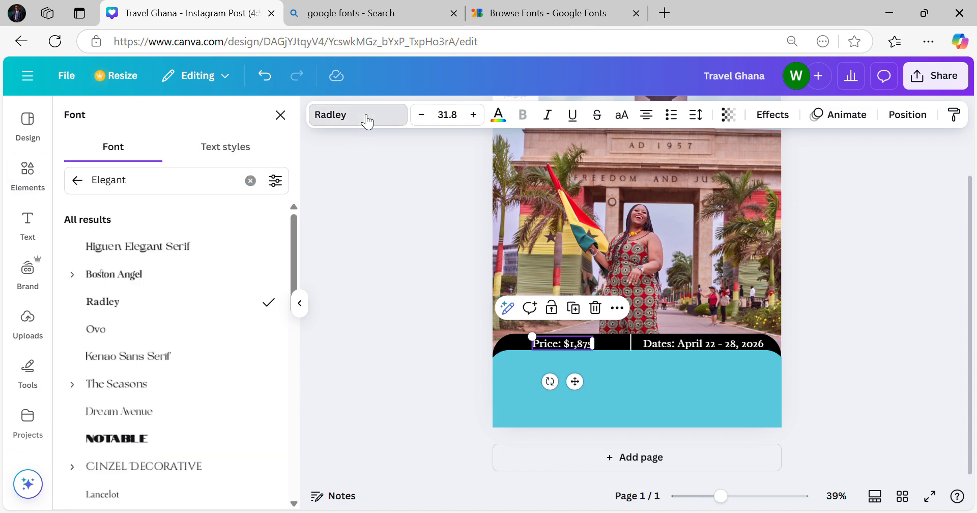
pyautogui.scroll(-2, 127, 306)
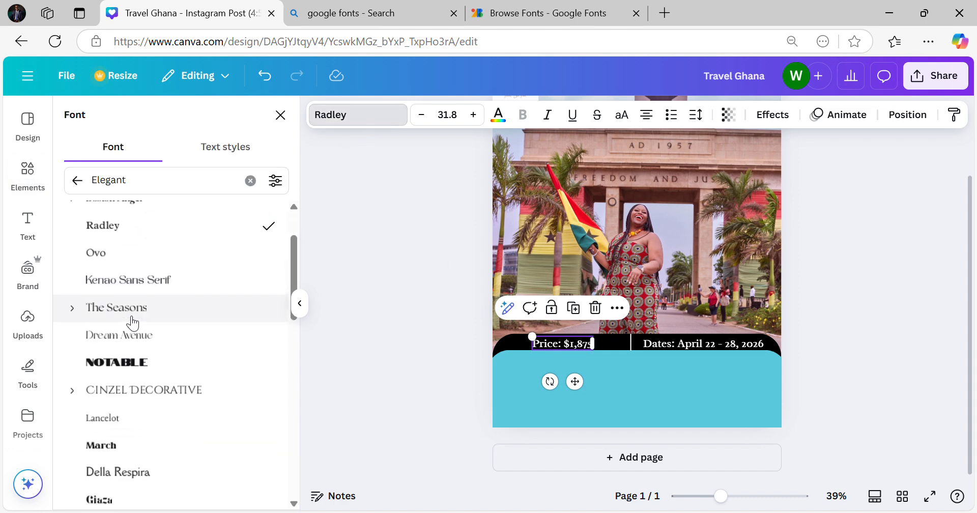
pyautogui.click(147, 339)
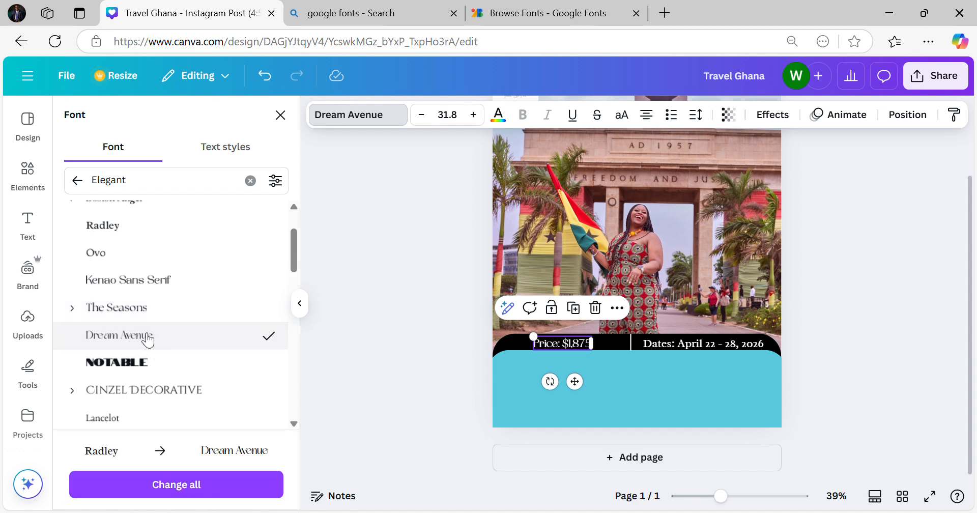
pyautogui.click(397, 320)
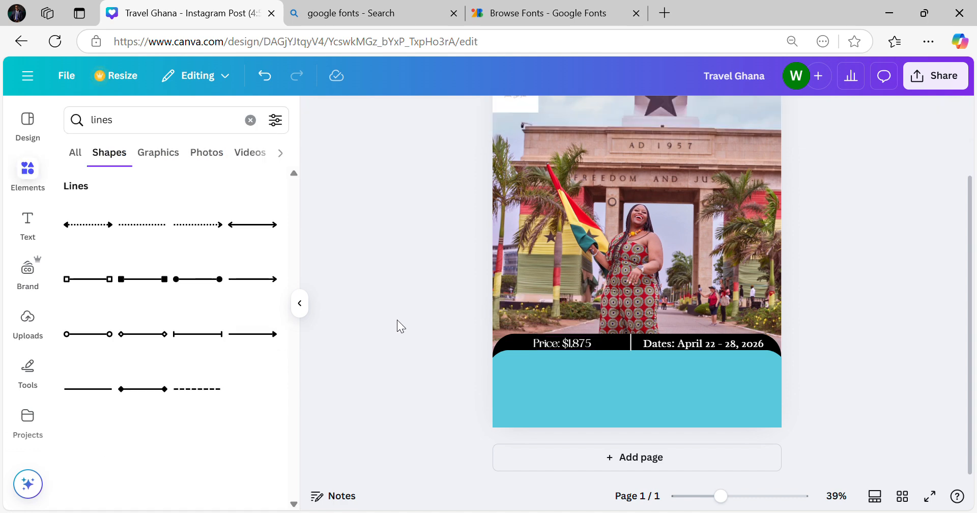
# - Set the price text's font to March from the elegant fonts
pyautogui.click(564, 346)
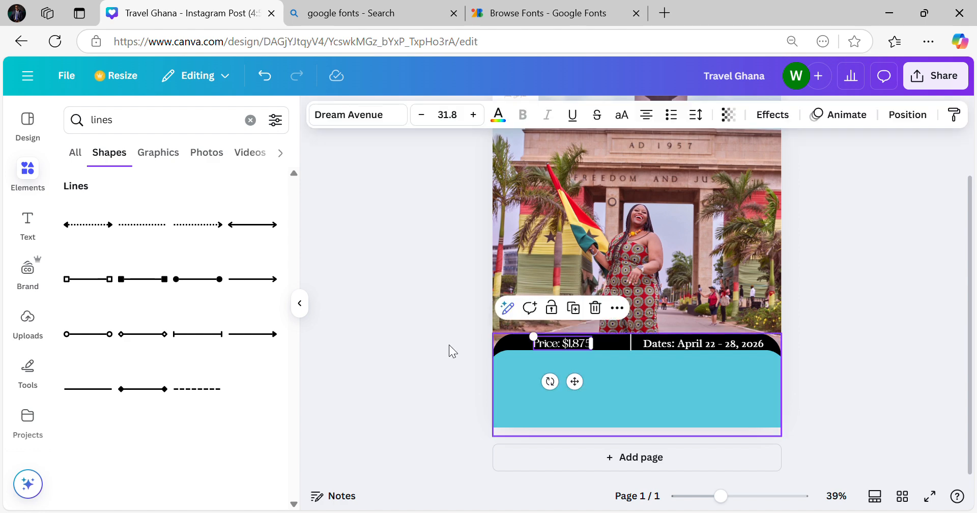
pyautogui.click(363, 114)
pyautogui.scroll(-3, 132, 346)
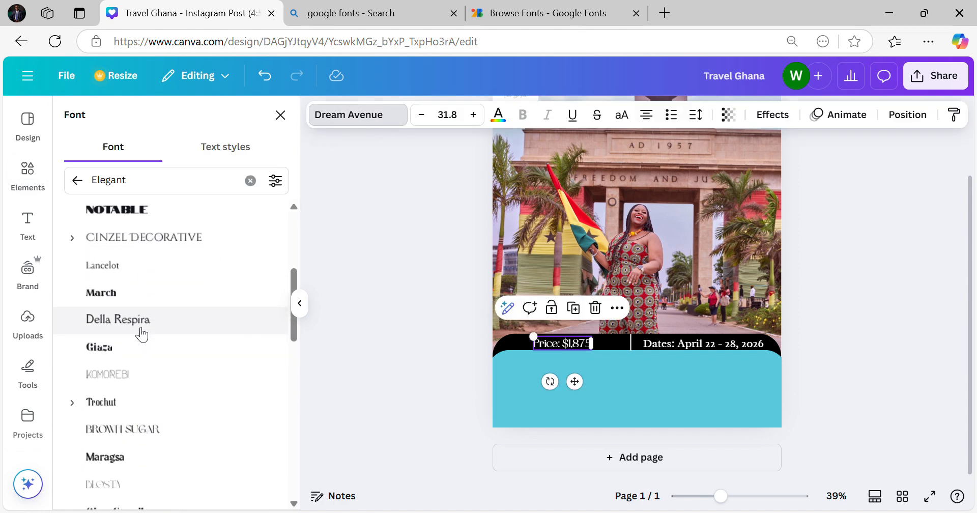
pyautogui.click(158, 304)
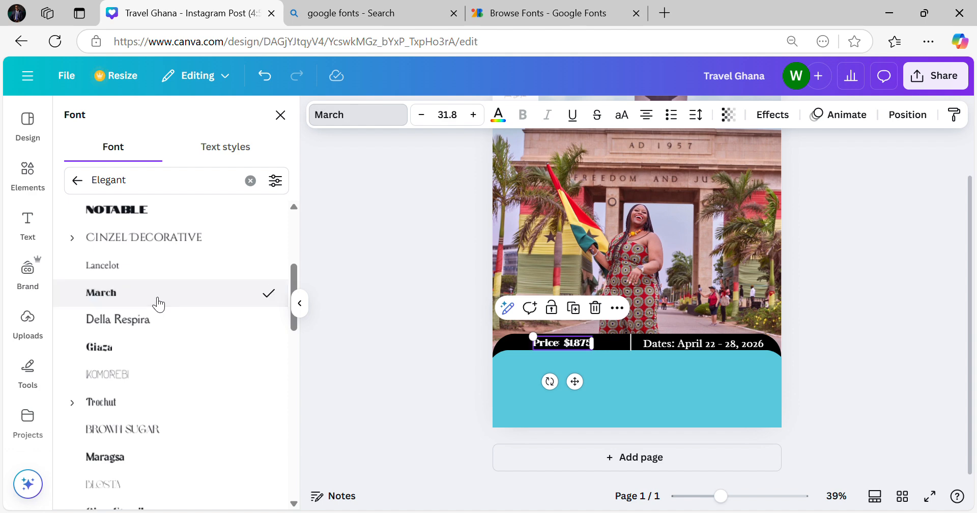
pyautogui.press('Escape')
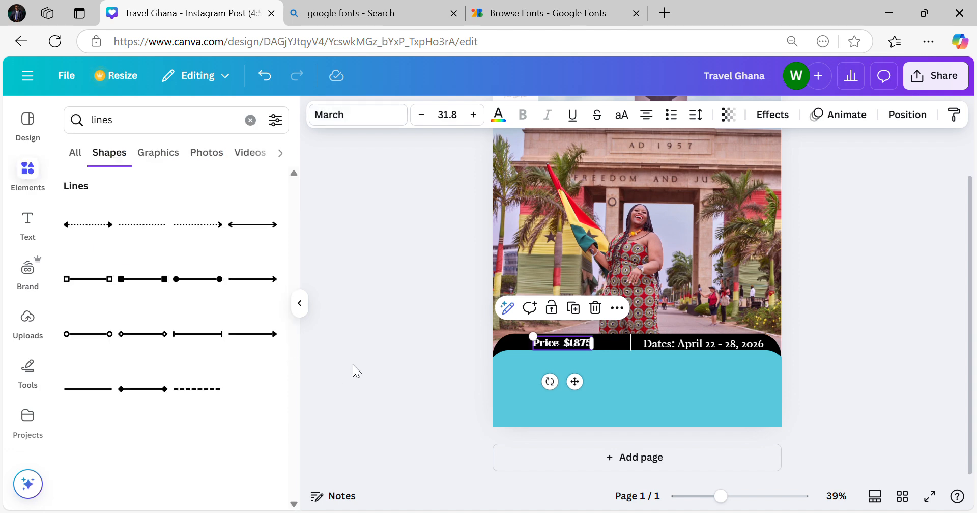
pyautogui.click(353, 365)
# - Fine-tune the price text's vertical position within the black band, nudging it slightly up
pyautogui.click(564, 343)
pyautogui.moveTo(564, 344); pyautogui.dragTo(564, 343)
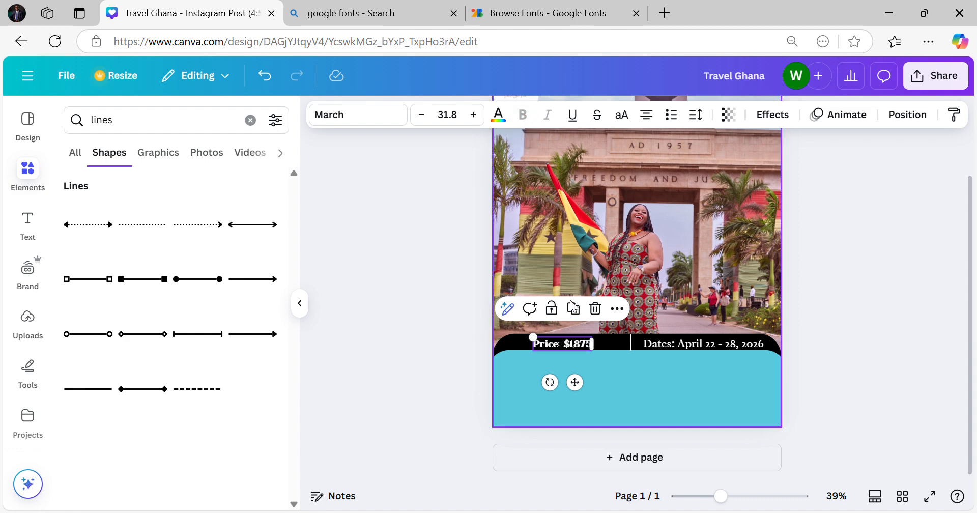
pyautogui.press('Up')
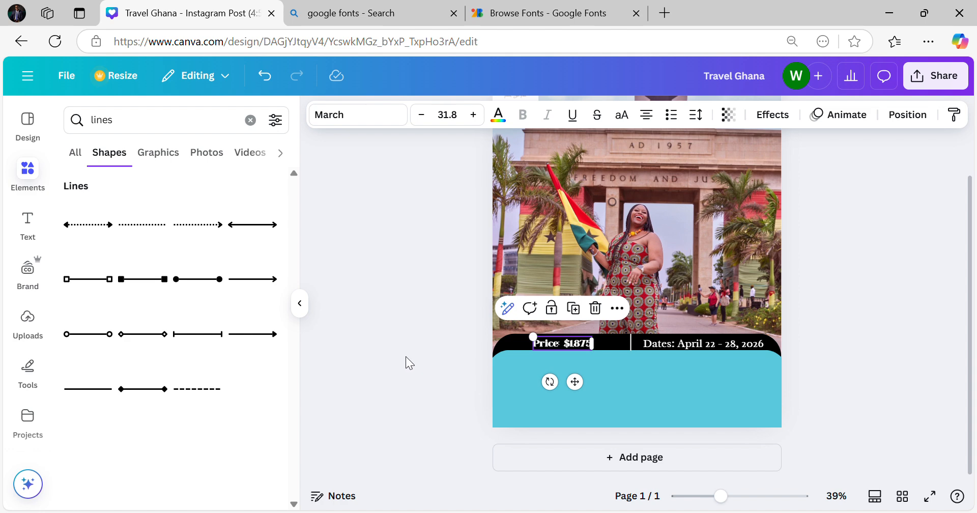
pyautogui.click(406, 357)
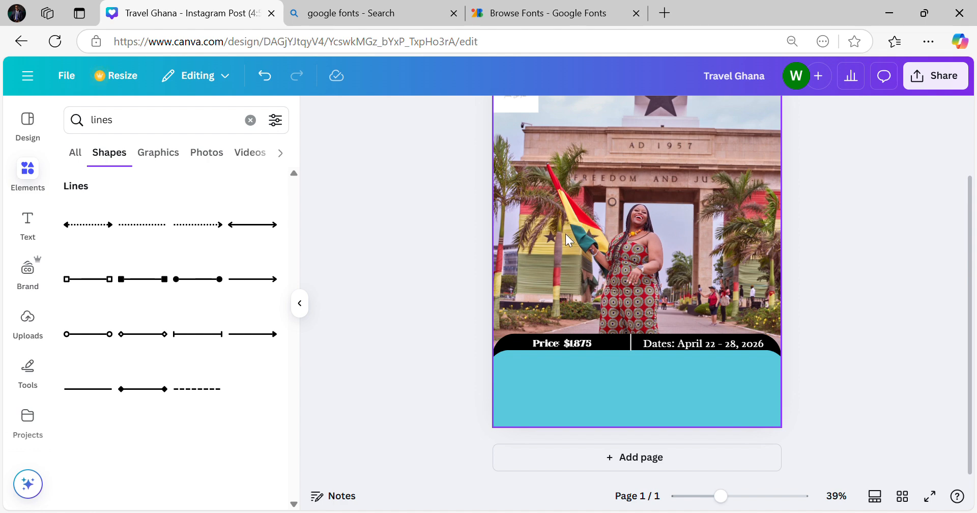
# - Add a heading reading "G" and move it left over the photo, beside the woman in the red dress
pyautogui.click(31, 175)
pyautogui.click(18, 240)
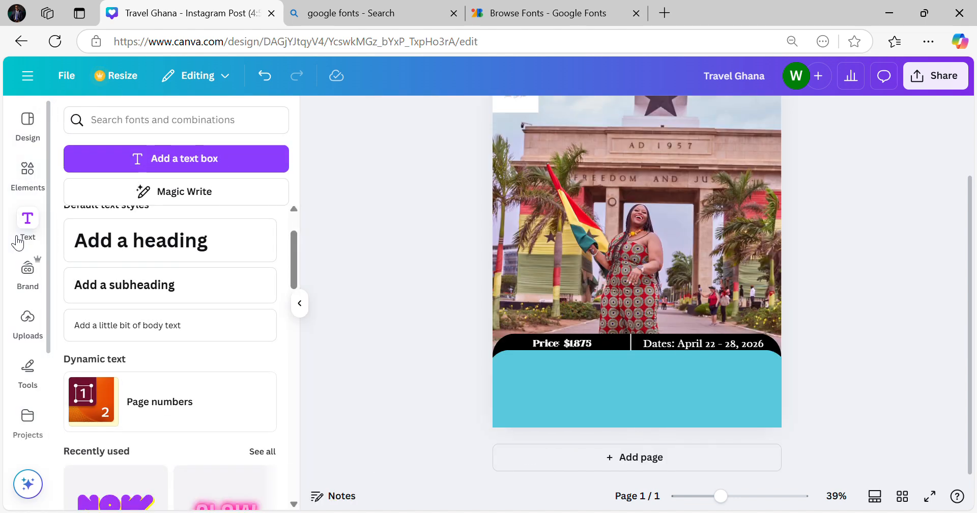
pyautogui.click(147, 243)
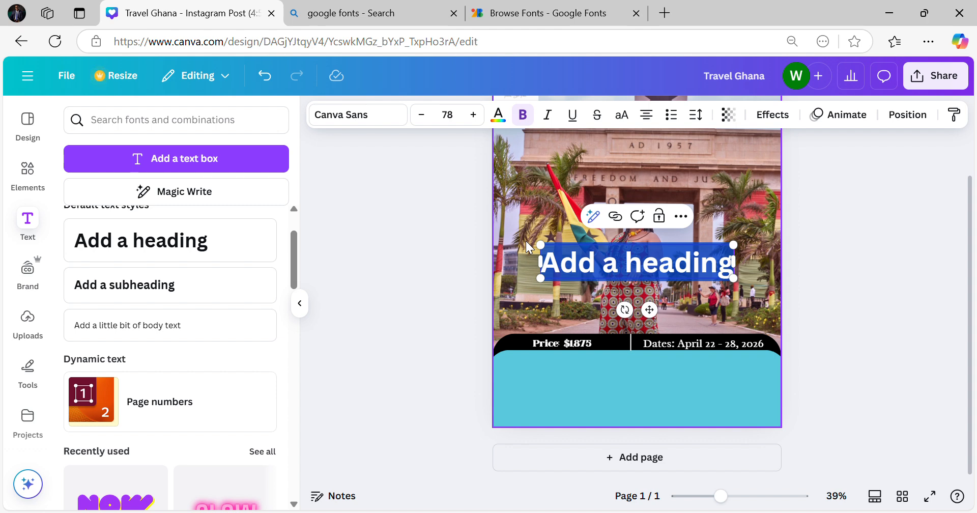
pyautogui.write('G')
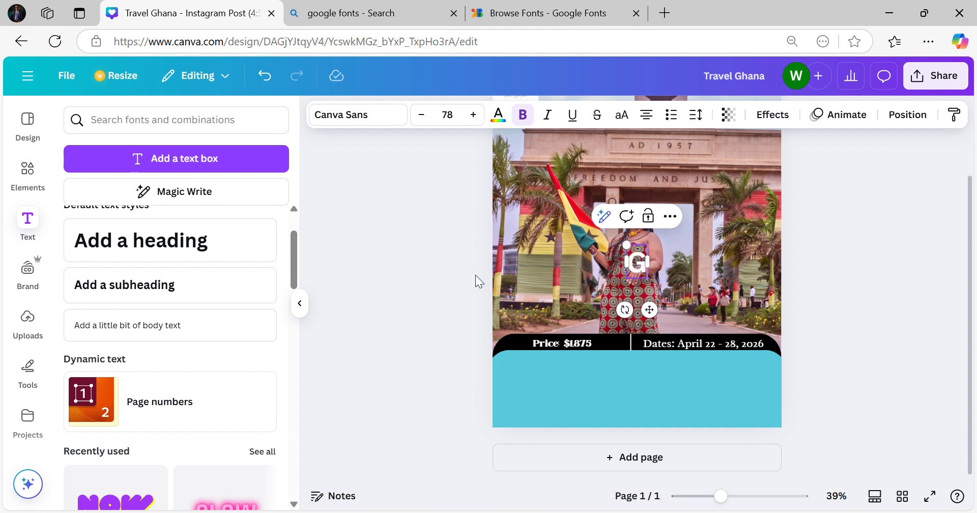
pyautogui.click(458, 277)
pyautogui.click(639, 266)
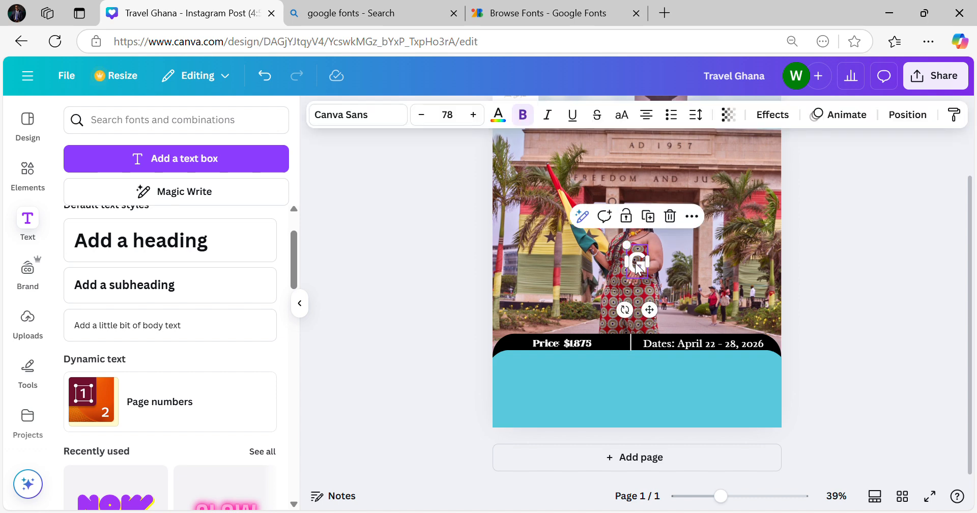
pyautogui.moveTo(639, 265); pyautogui.dragTo(576, 269)
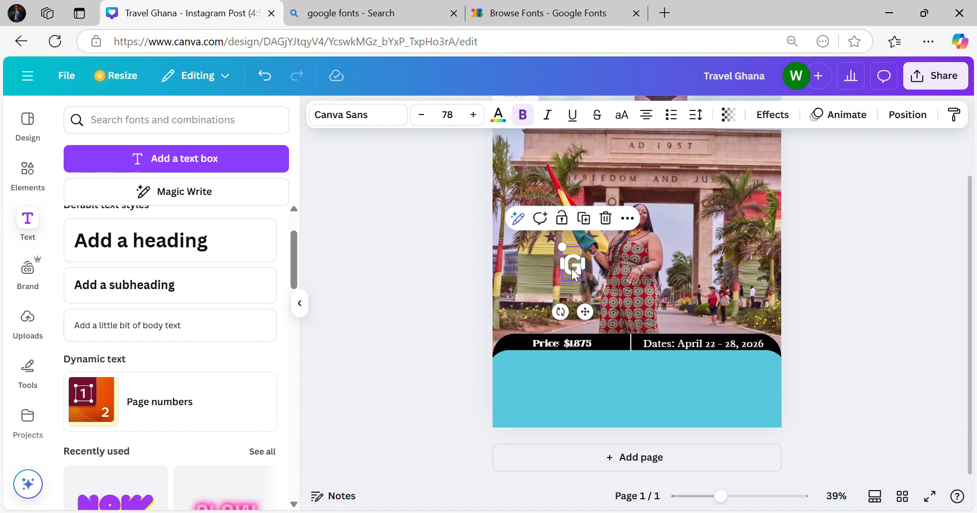
# - Replace the Elegant font filter with the Headings category for the letter G
pyautogui.click(361, 116)
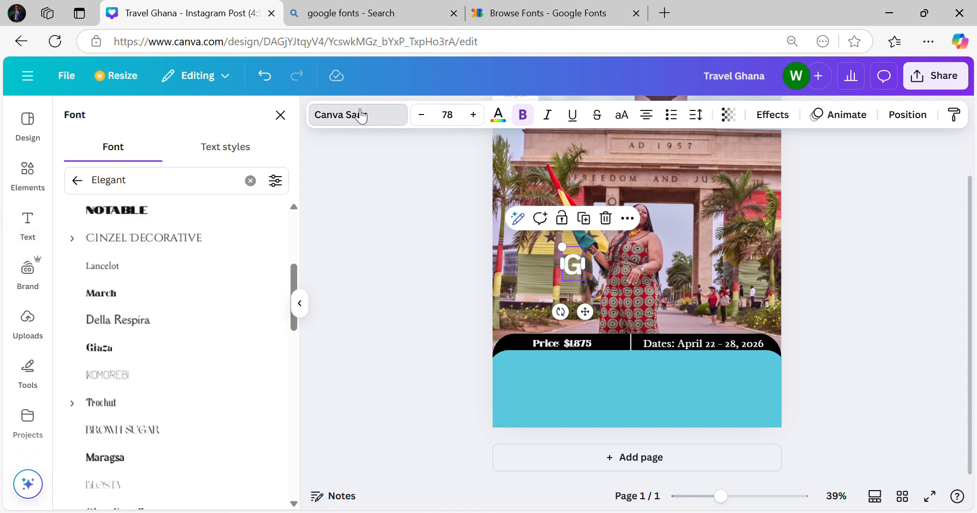
pyautogui.click(280, 117)
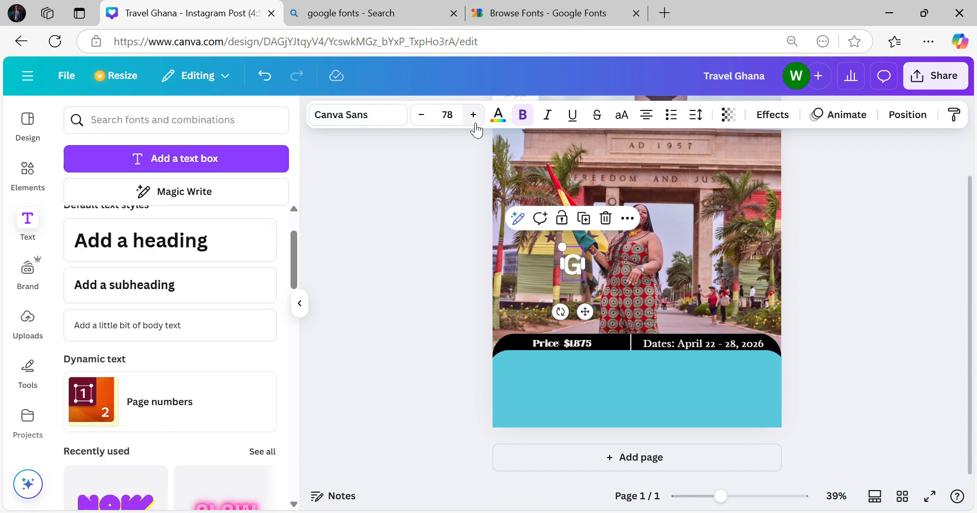
pyautogui.click(363, 118)
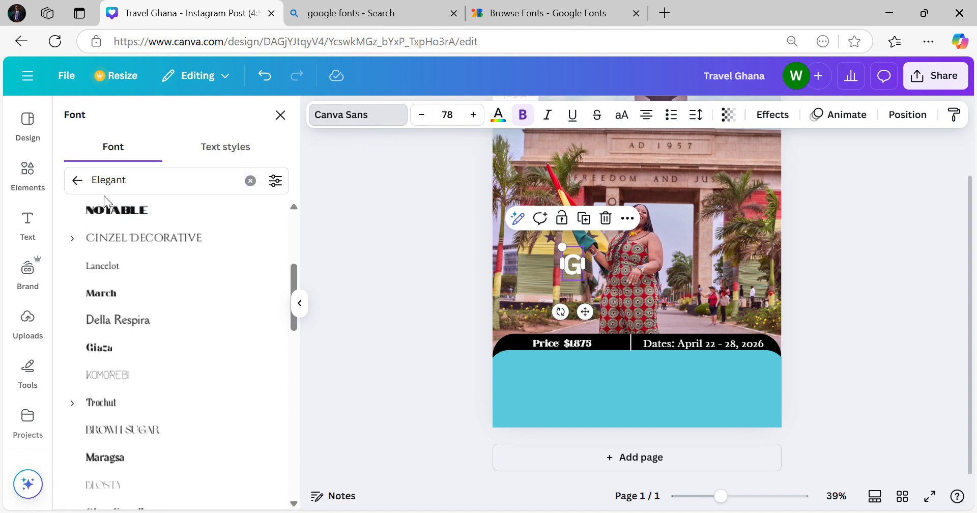
pyautogui.click(77, 181)
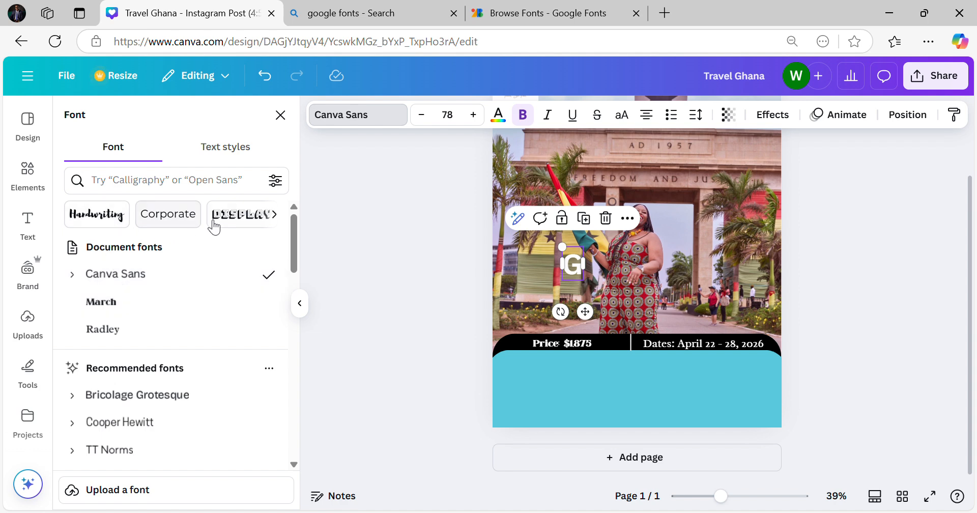
pyautogui.click(274, 214)
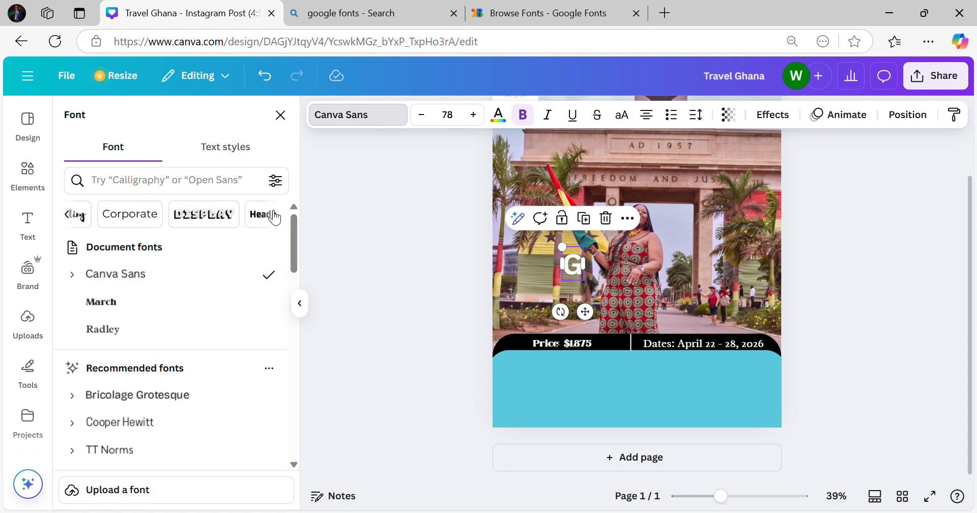
pyautogui.click(163, 215)
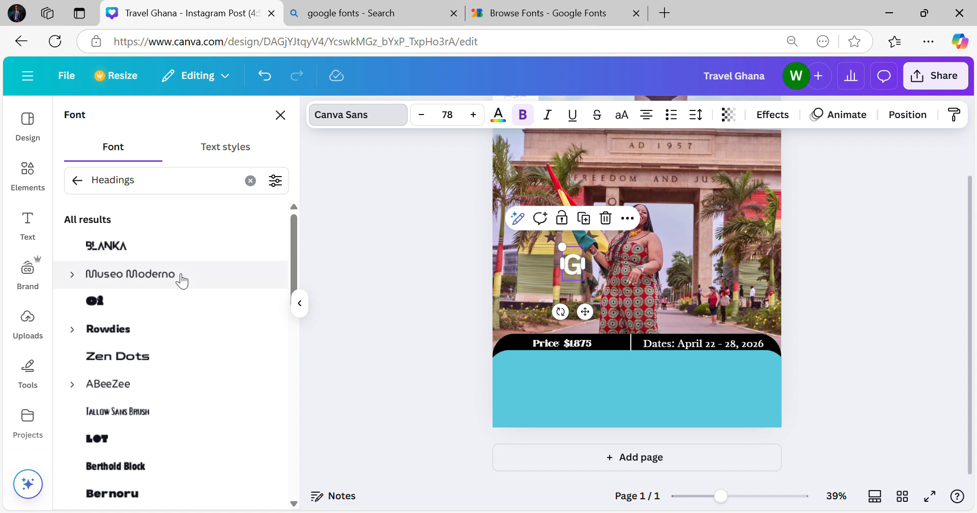
# - Try the Zen Dots, Lucidity Expand and Bernoru Expanded heading fonts on the letter G
pyautogui.scroll(-2, 182, 281)
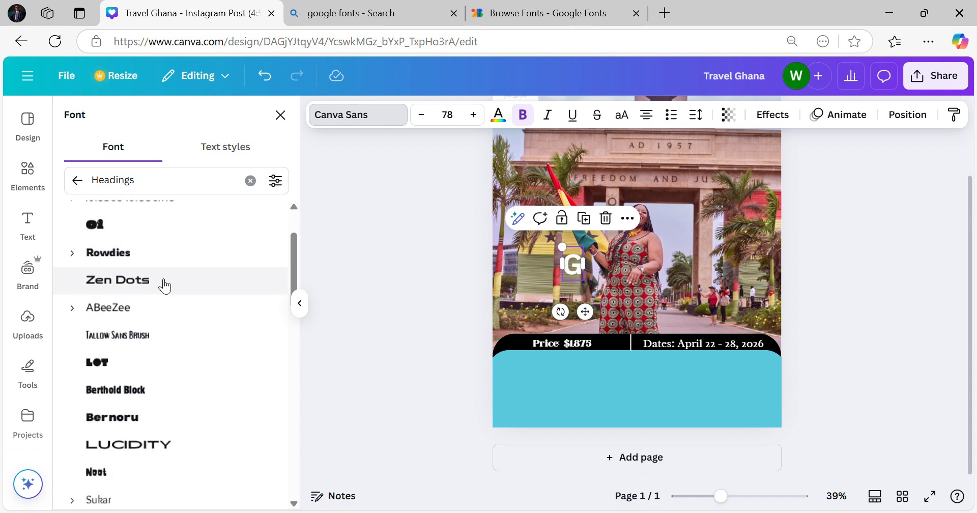
pyautogui.click(162, 284)
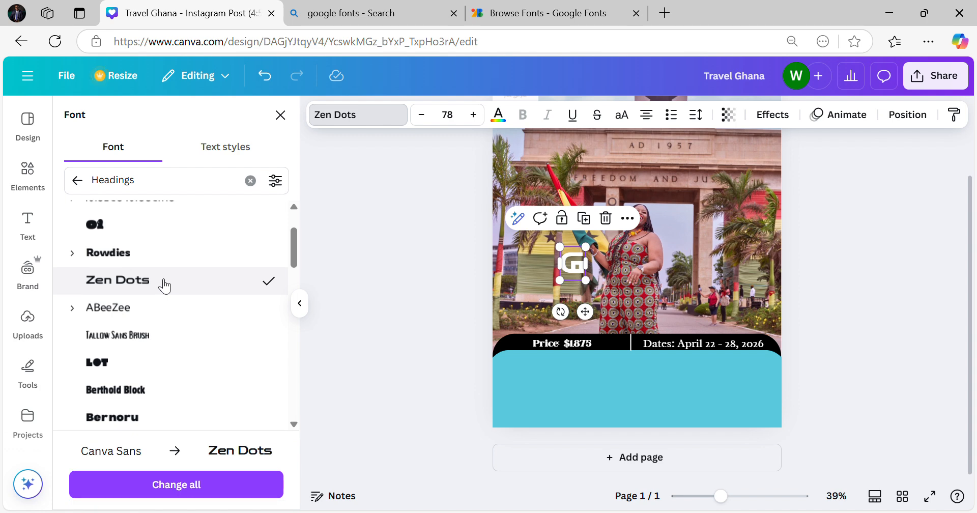
pyautogui.scroll(-2, 164, 286)
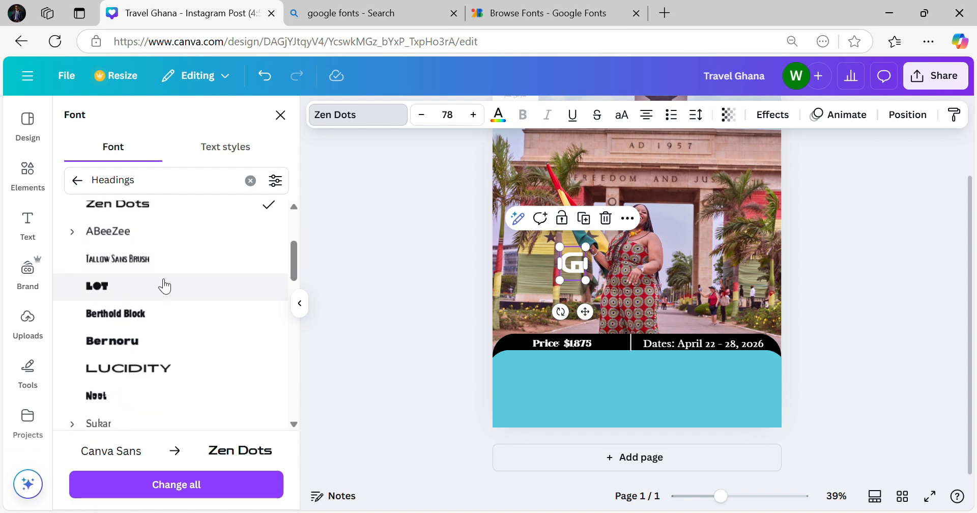
pyautogui.scroll(-2, 165, 286)
pyautogui.click(160, 296)
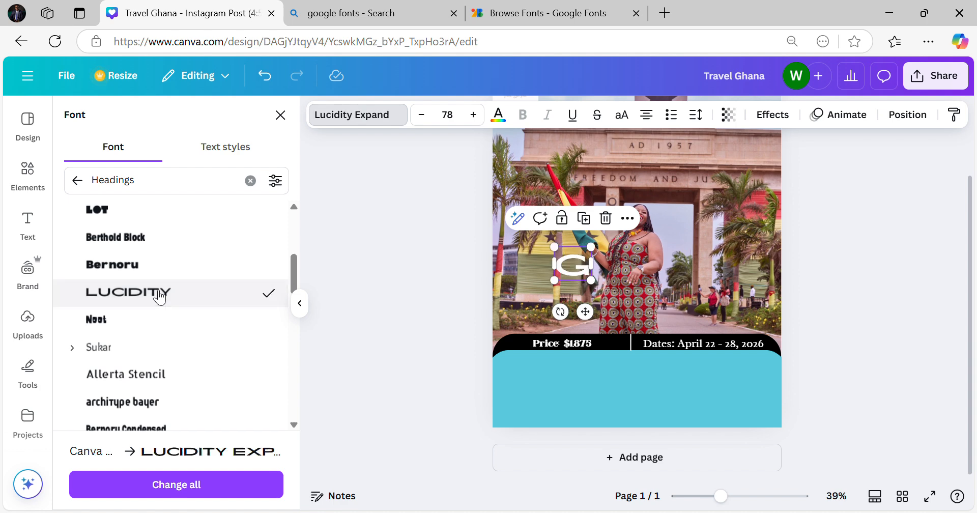
pyautogui.scroll(-4, 160, 298)
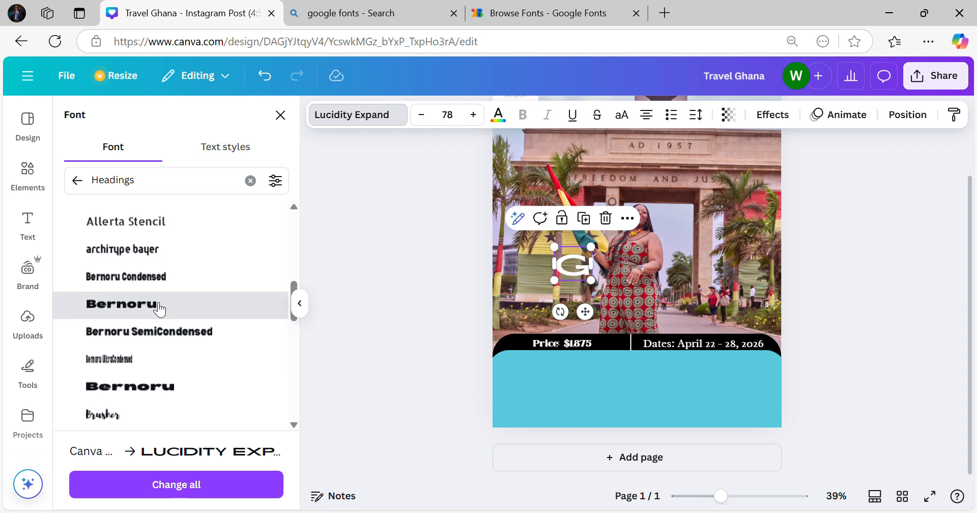
pyautogui.click(159, 308)
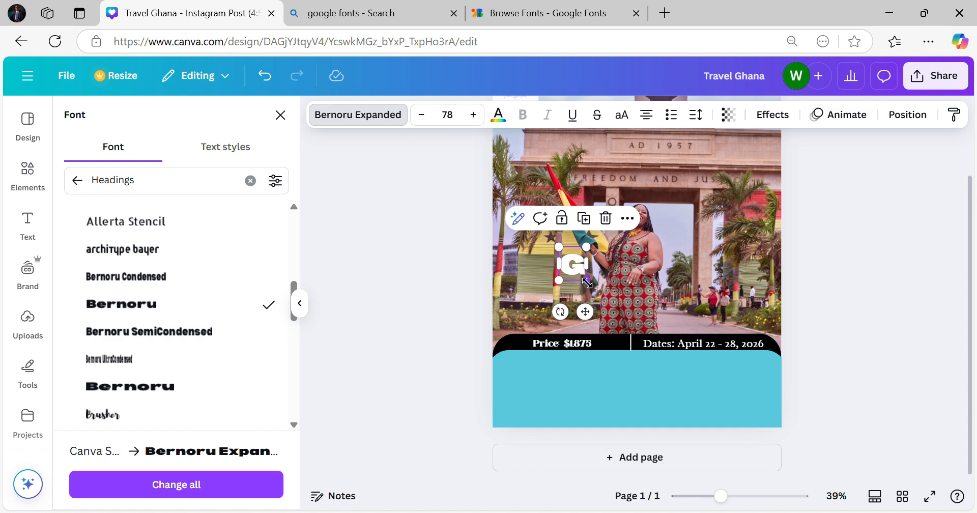
# - Enlarge the letter G over the photo to a font size of about 146
pyautogui.moveTo(587, 281); pyautogui.dragTo(606, 314)
pyautogui.click(438, 234)
pyautogui.click(598, 273)
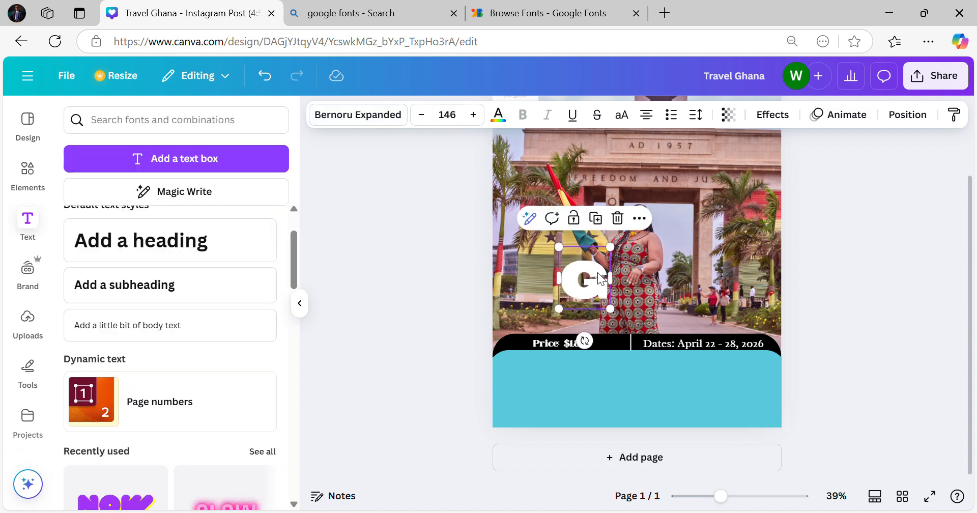
# - Try the Cinzel Decorative and Quad heading fonts on the letter G
pyautogui.click(598, 273)
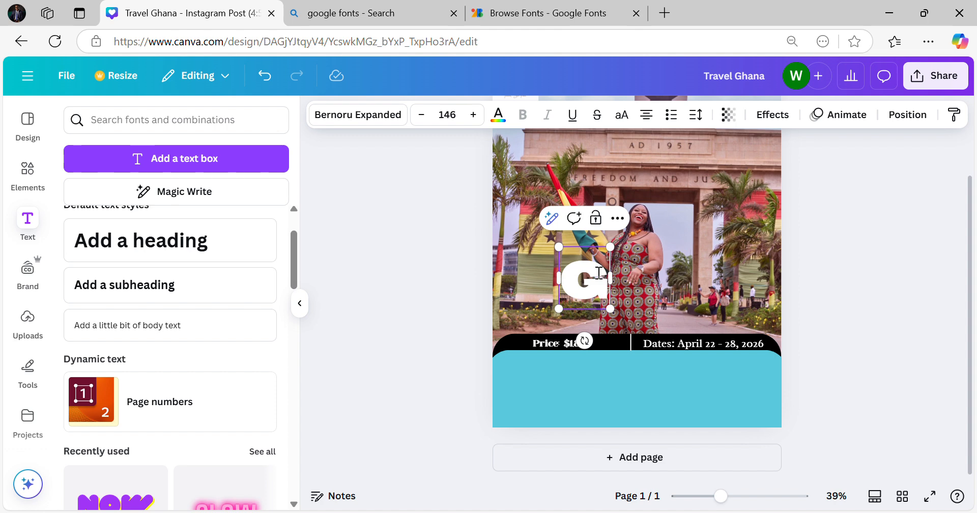
pyautogui.click(370, 120)
pyautogui.scroll(-2, 153, 305)
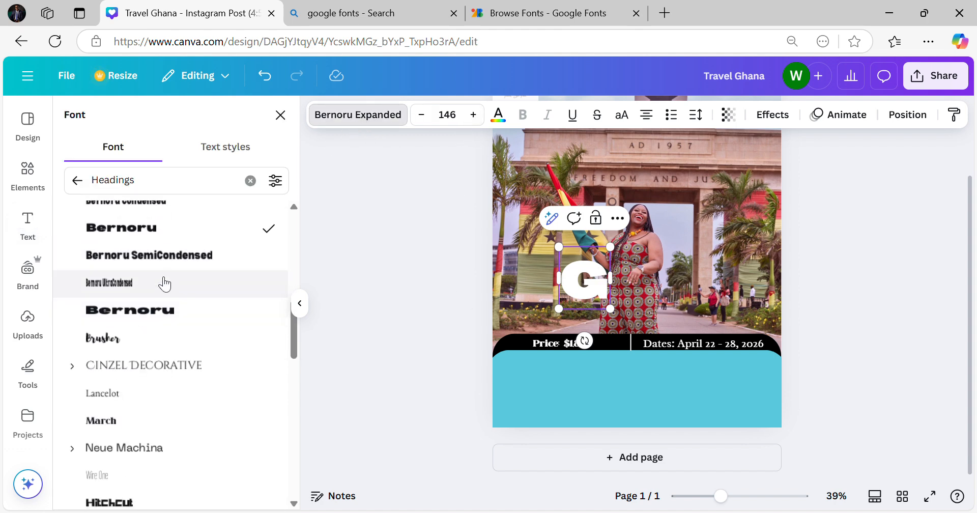
pyautogui.scroll(-2, 170, 277)
pyautogui.scroll(-2, 174, 278)
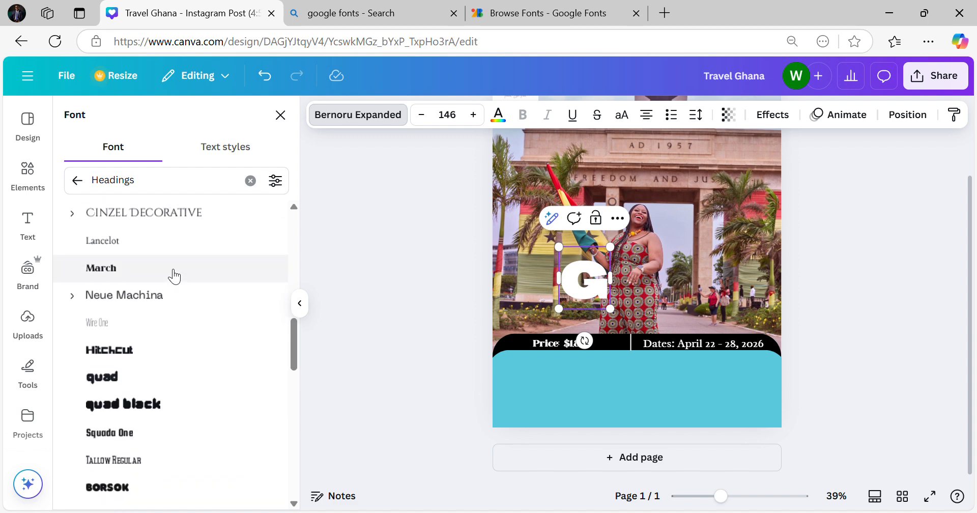
pyautogui.click(175, 223)
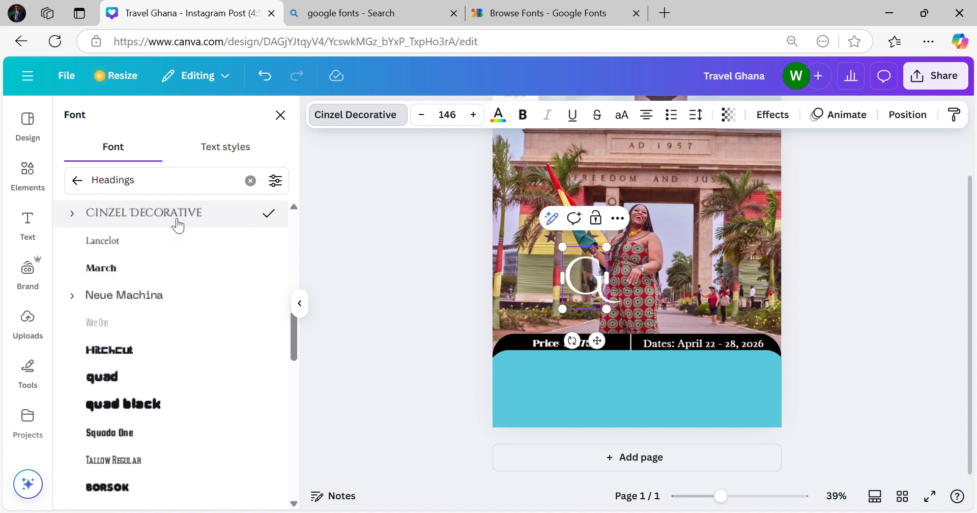
pyautogui.scroll(-3, 145, 276)
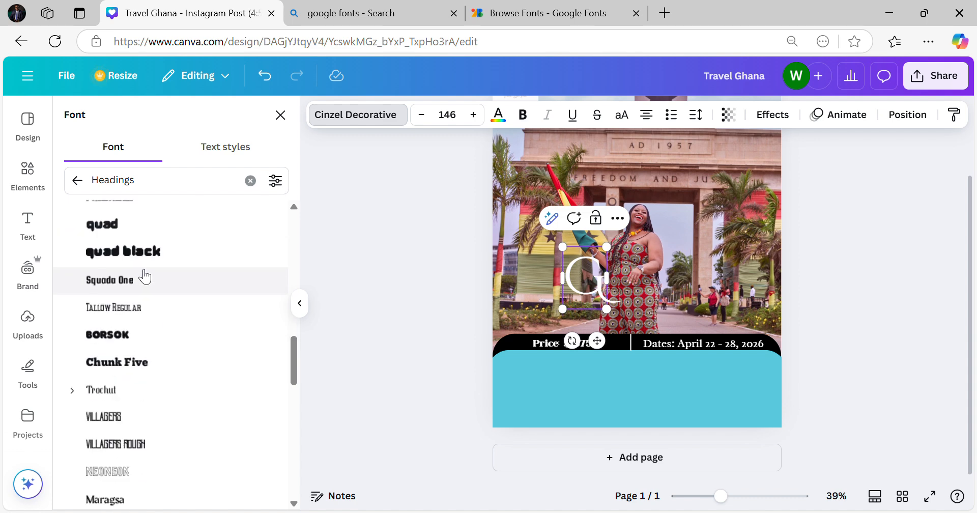
pyautogui.click(145, 234)
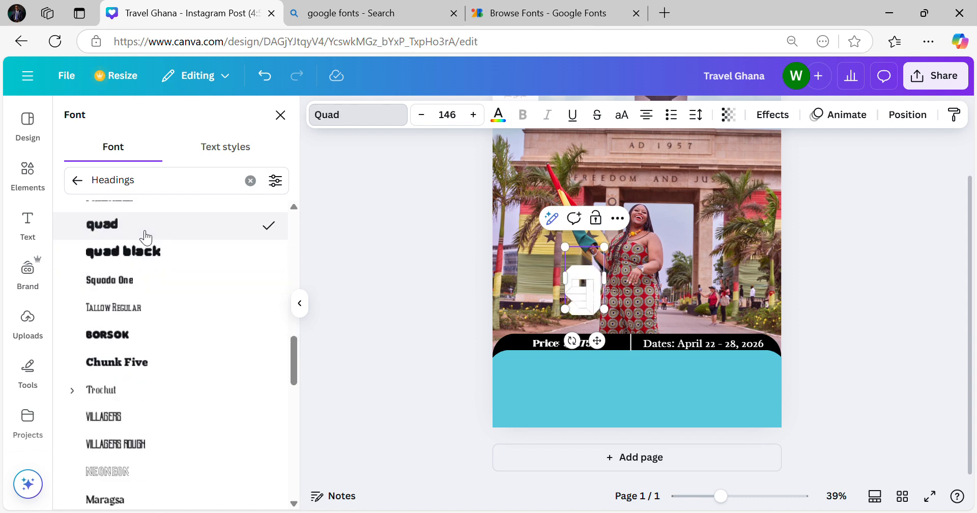
# - Set the letter G's font to Chunk Five and enlarge it further over the photo
pyautogui.scroll(-2, 149, 283)
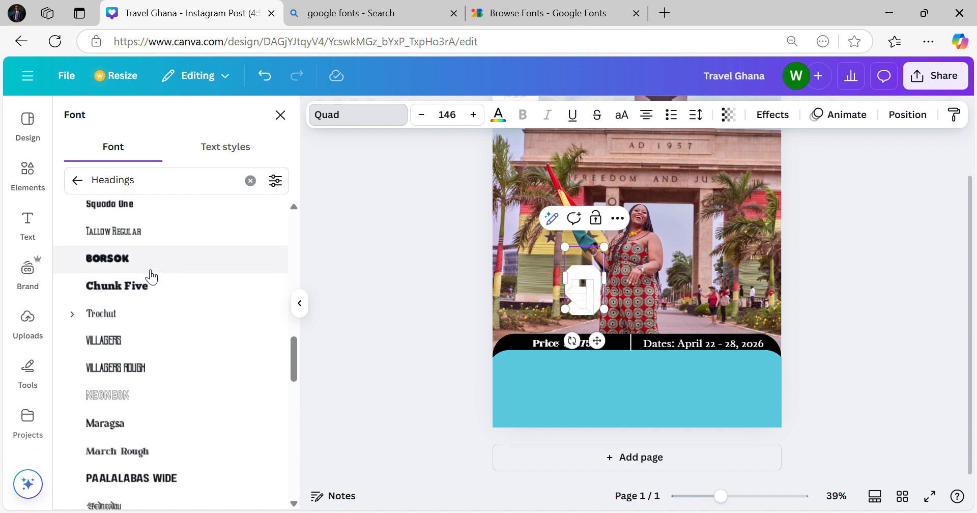
pyautogui.click(151, 287)
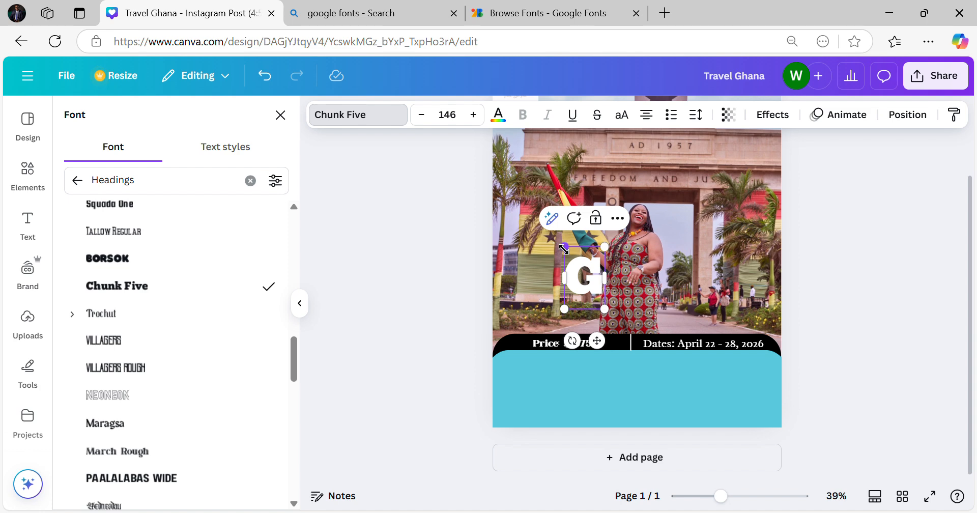
pyautogui.moveTo(564, 248); pyautogui.dragTo(533, 228)
pyautogui.click(712, 258)
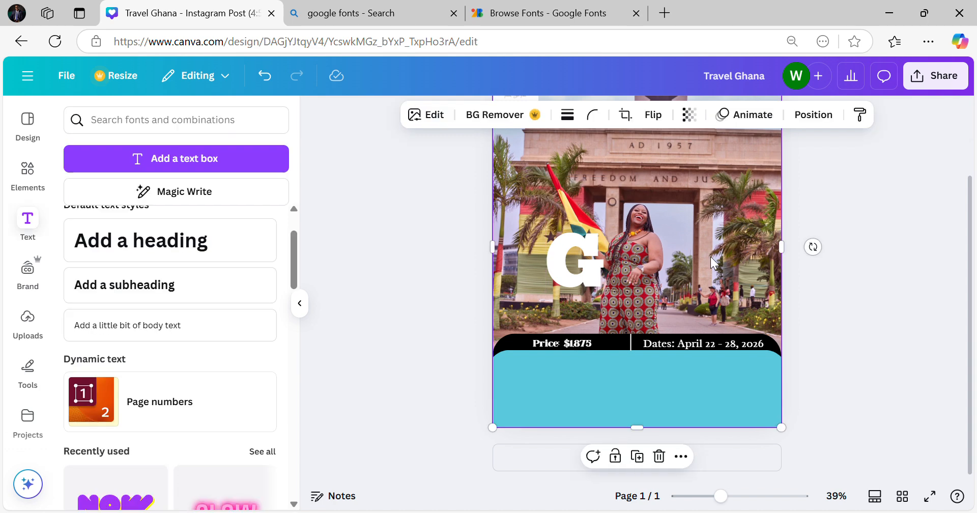
# - Move the letter G to the photo's lower-left area, just above the black band, and reduce it to about size 166
pyautogui.click(588, 275)
pyautogui.moveTo(587, 279); pyautogui.dragTo(547, 297)
pyautogui.moveTo(568, 327); pyautogui.dragTo(541, 293)
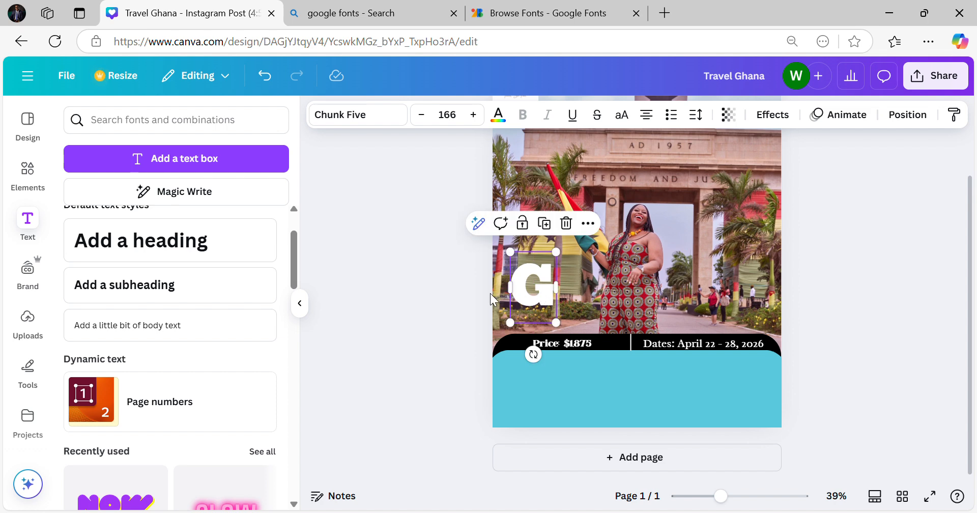
# - Duplicate the letter G, line the copy up directly to its right, and change the copy's text to "A"
pyautogui.hotkey('ctrl', 'd')
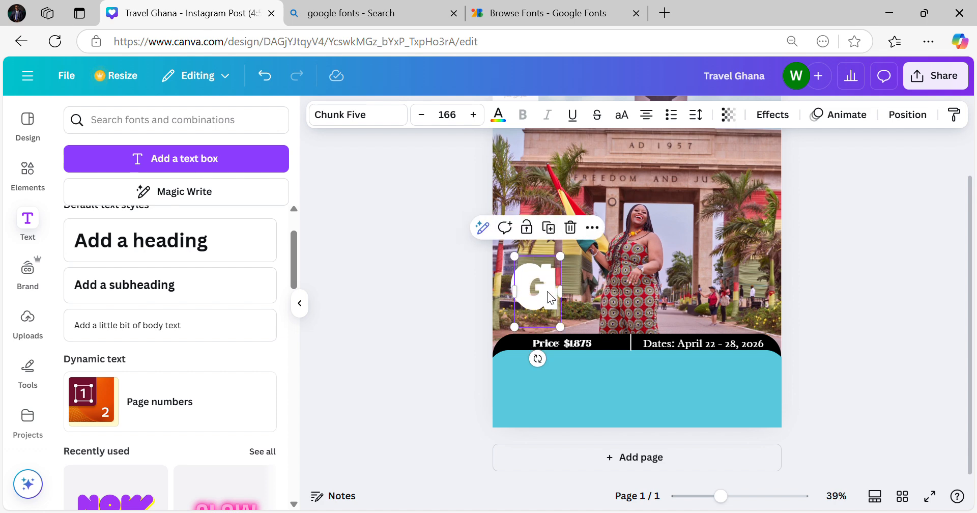
pyautogui.moveTo(548, 291); pyautogui.dragTo(583, 286)
pyautogui.doubleClick(584, 287)
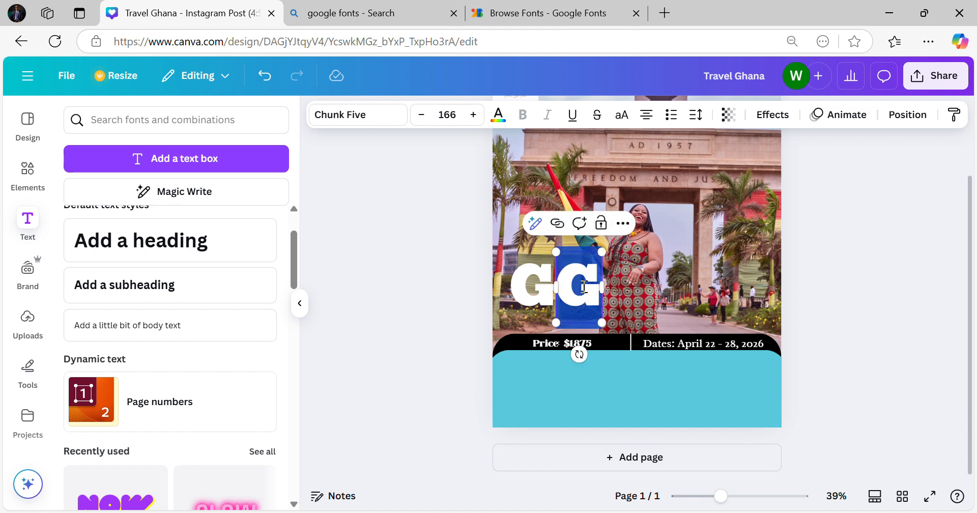
pyautogui.write('ha')
pyautogui.press('BackSpace')
pyautogui.press('BackSpace')
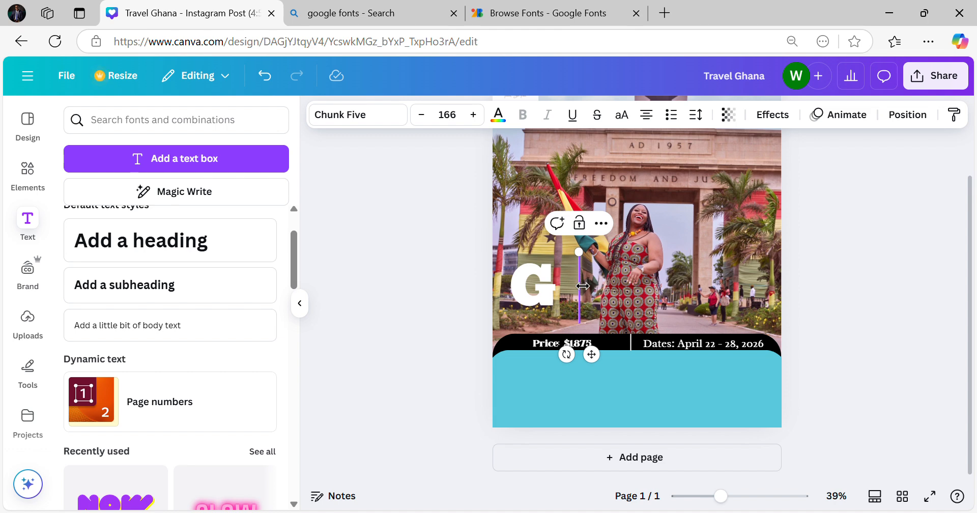
pyautogui.press('capslock')
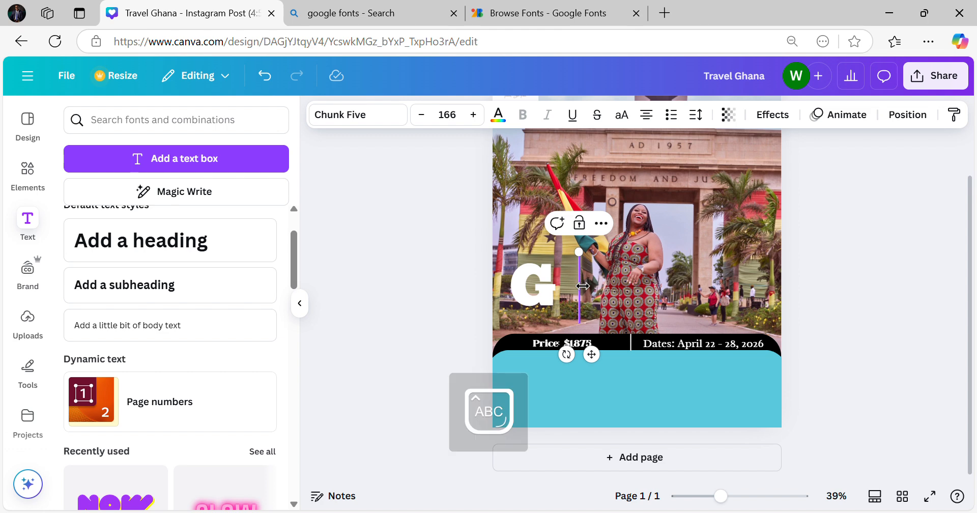
pyautogui.write('A')
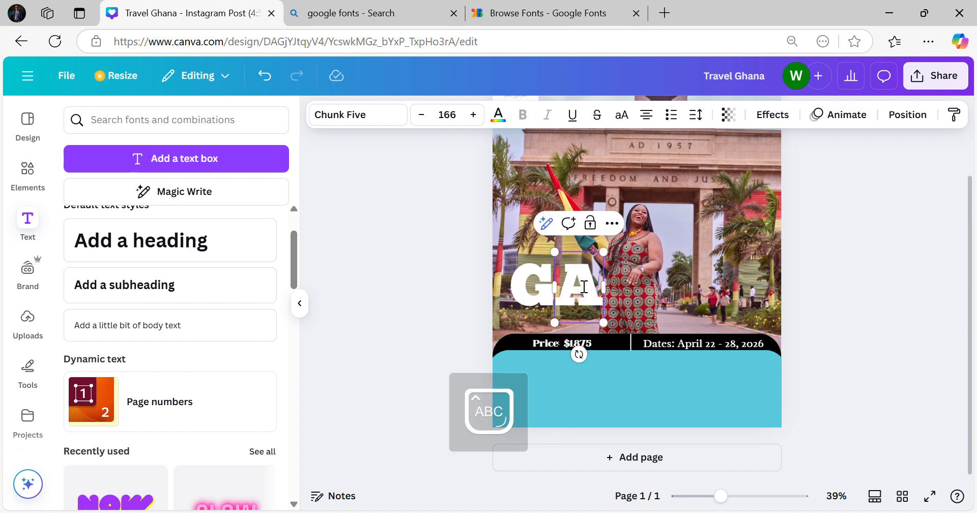
pyautogui.click(402, 318)
# - Try sending the letter A backward in the layer order, and bring it forward again
pyautogui.click(573, 271)
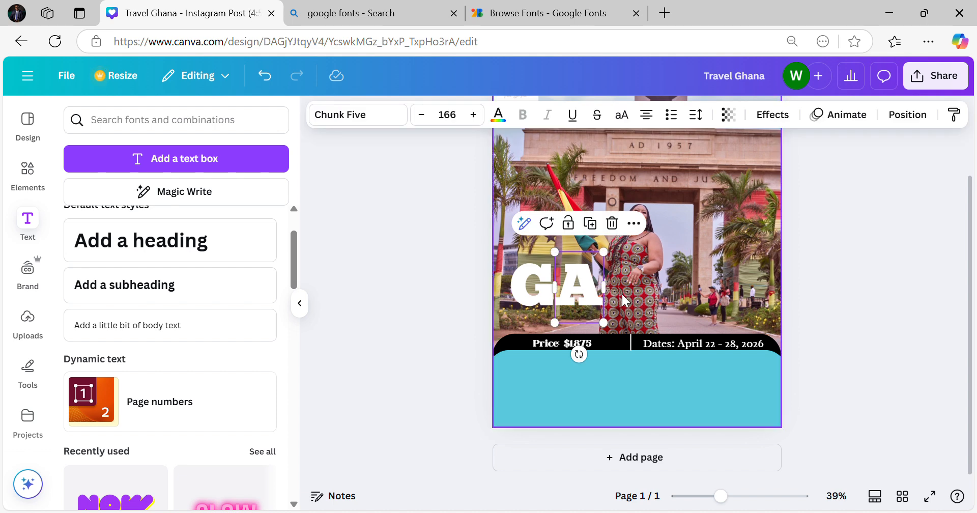
pyautogui.click(908, 117)
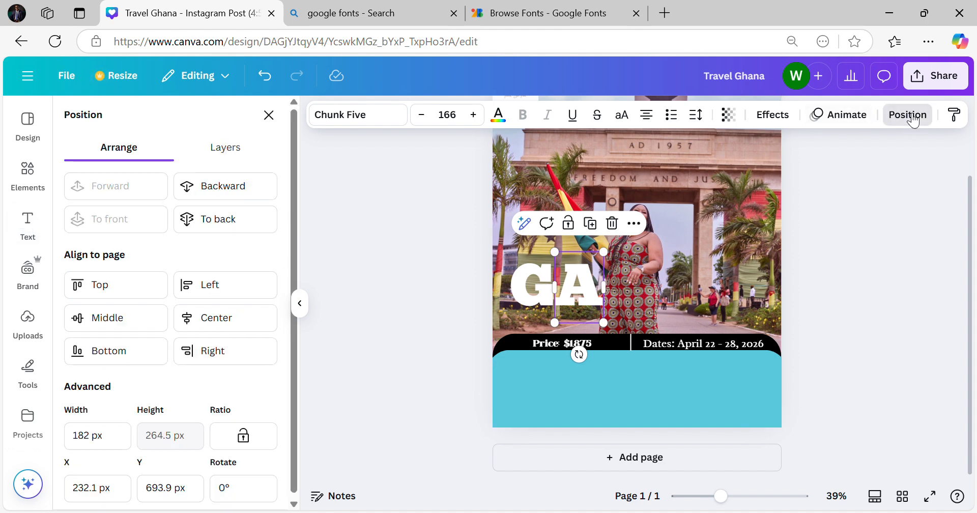
pyautogui.click(230, 193)
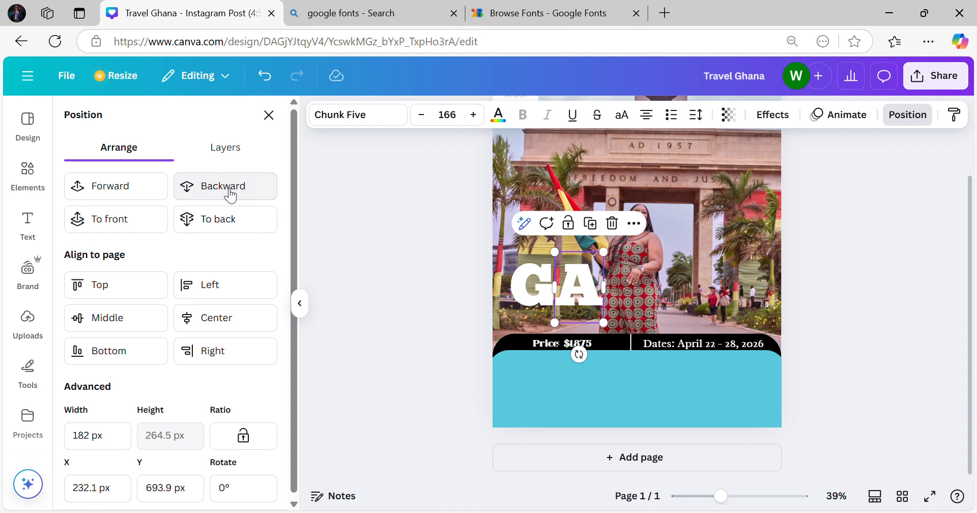
pyautogui.click(244, 186)
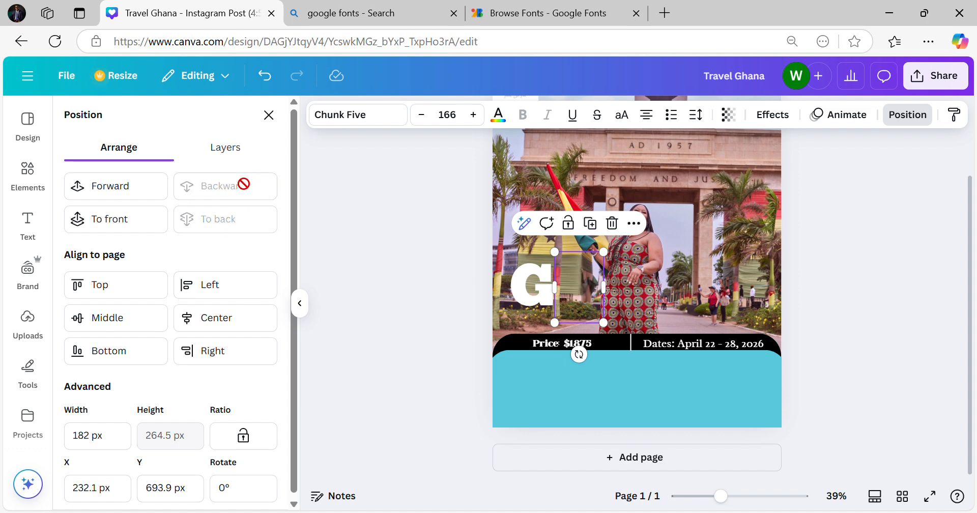
pyautogui.click(124, 195)
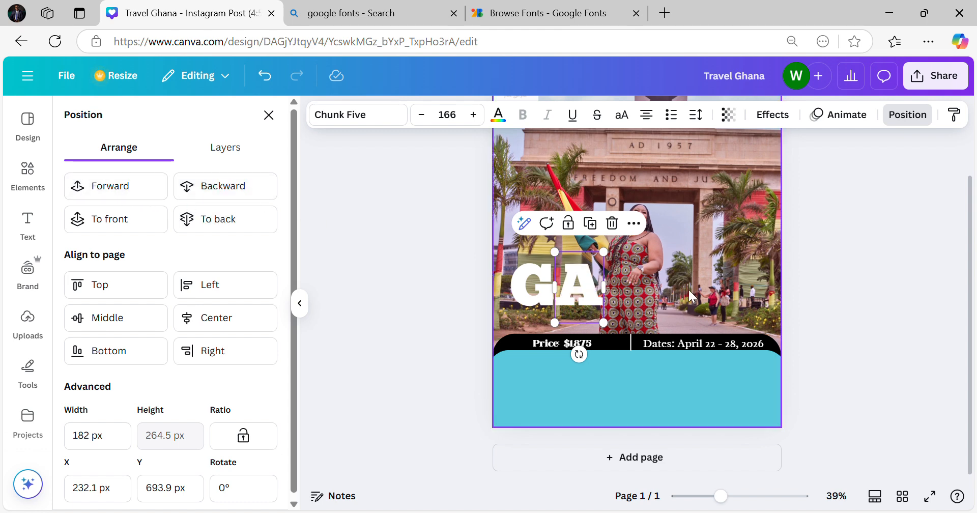
pyautogui.click(393, 315)
pyautogui.click(393, 315)
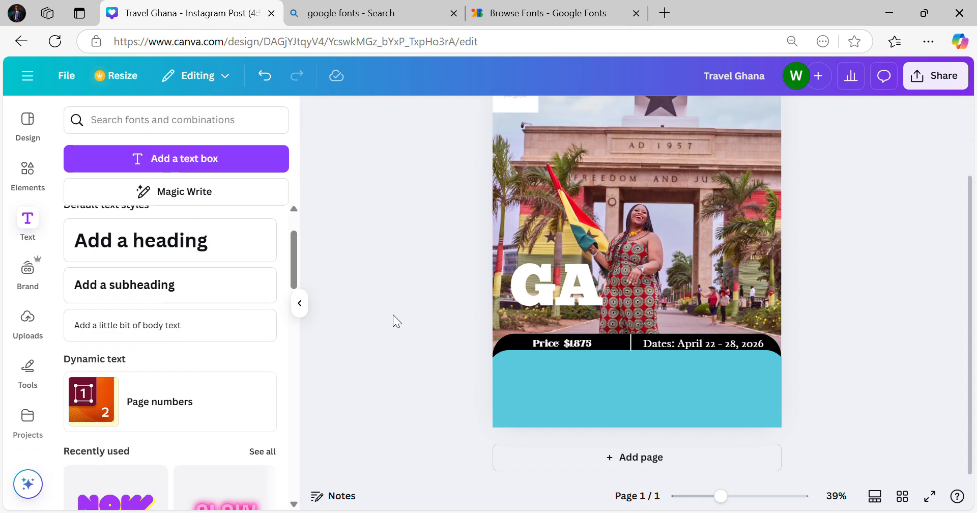
# - Place a duplicate of the letter A on the other side of the woman, level with the first two letters
pyautogui.click(584, 288)
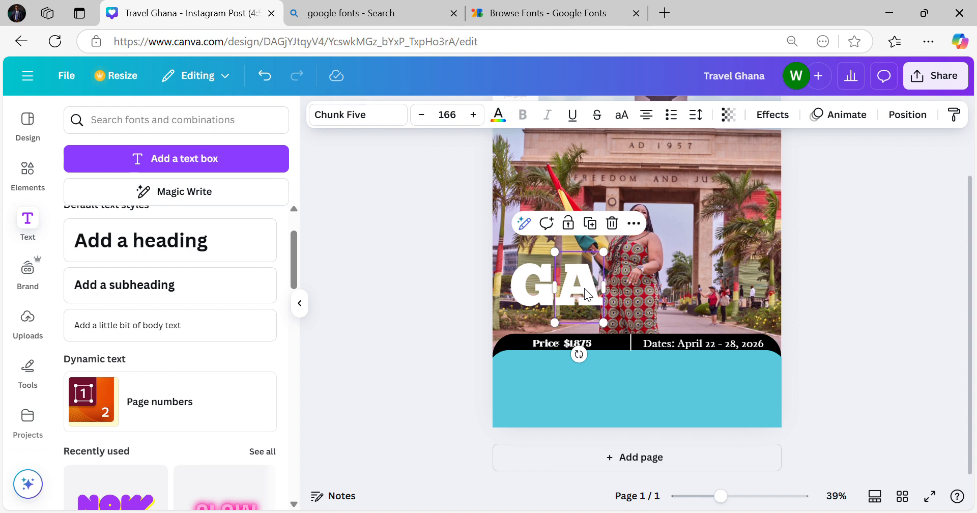
pyautogui.moveTo(585, 288); pyautogui.dragTo(686, 281)
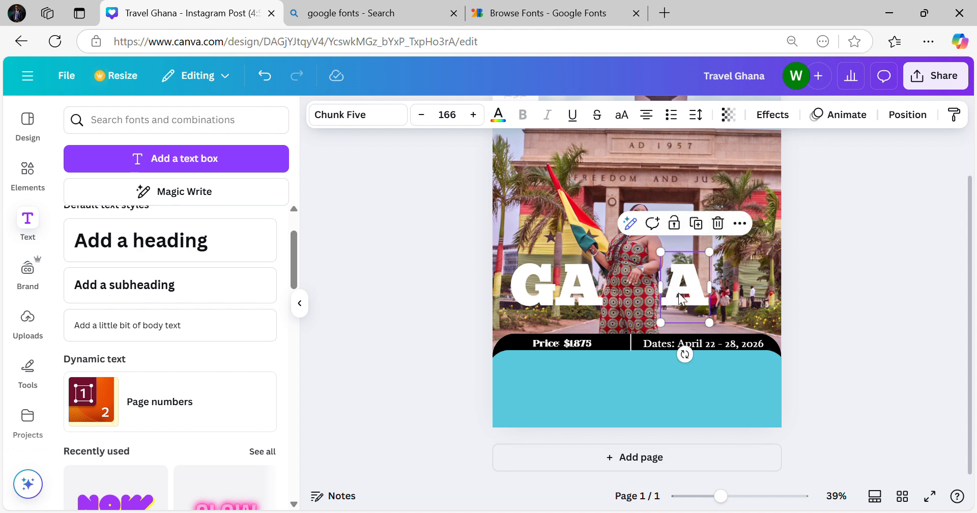
pyautogui.doubleClick(680, 292)
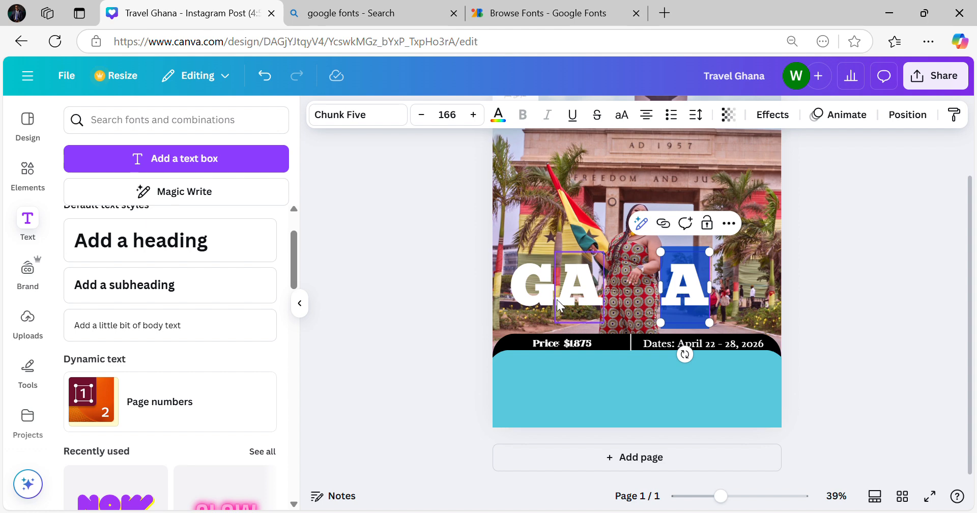
# - Change the letter A next to the G to "H"
pyautogui.click(573, 295)
pyautogui.doubleClick(574, 295)
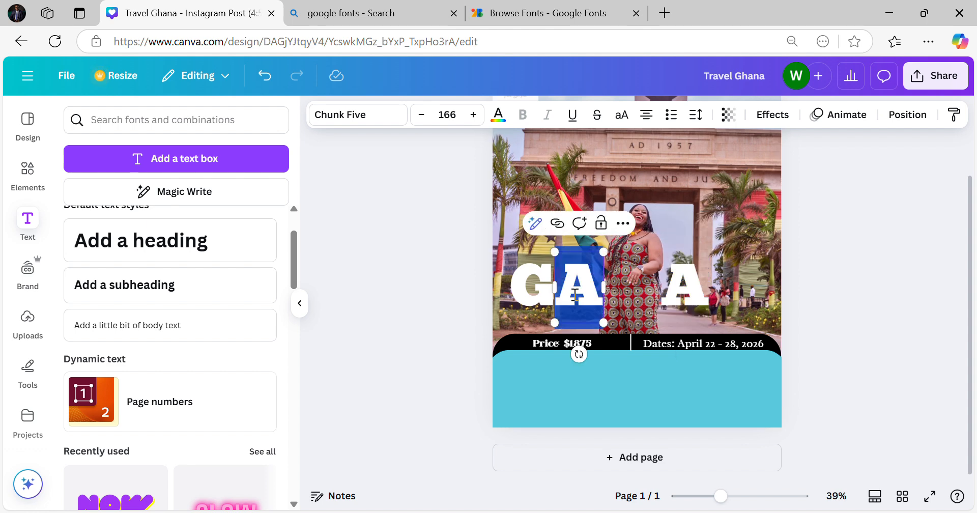
pyautogui.write('H')
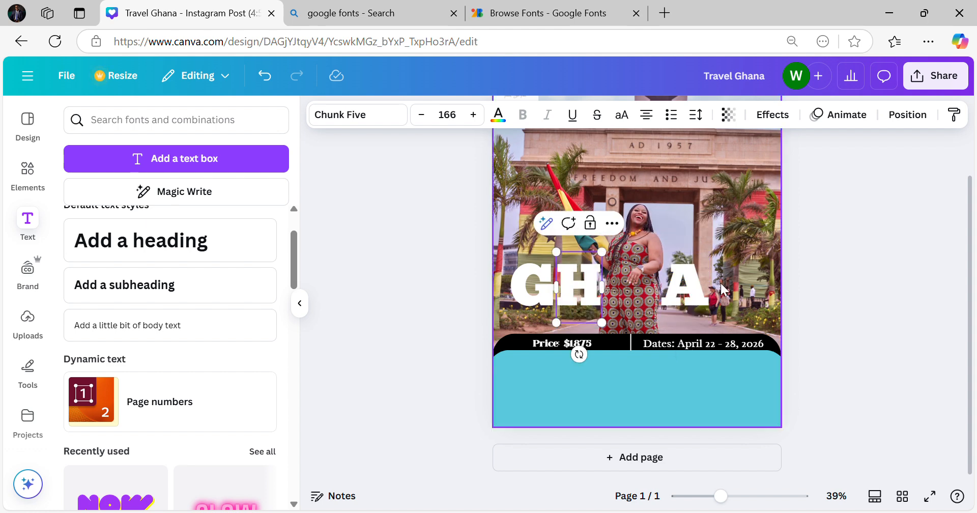
pyautogui.click(430, 292)
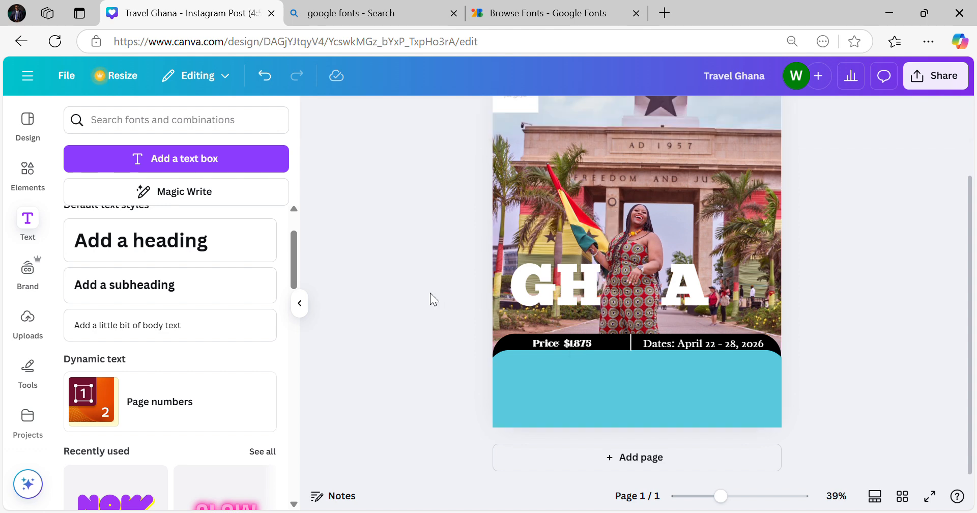
# - Duplicate the letter A beside the woman, place the copy directly next to it on the same line, and change its text to "N"
pyautogui.click(683, 285)
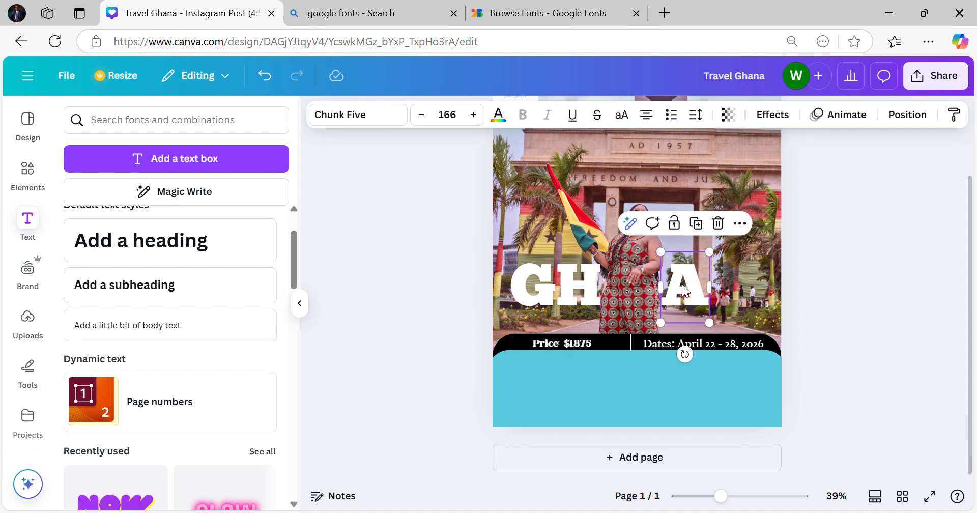
pyautogui.hotkey('ctrl', 'd')
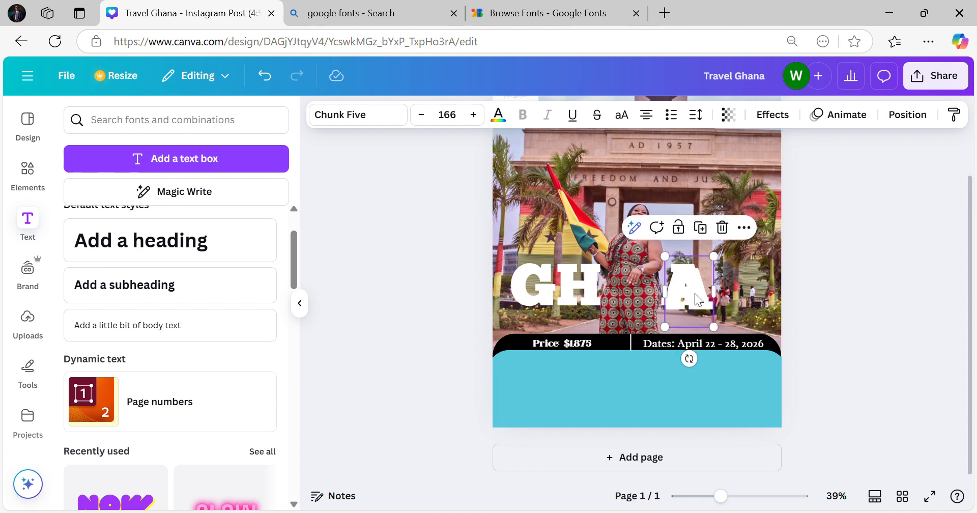
pyautogui.moveTo(693, 293); pyautogui.dragTo(732, 289)
pyautogui.doubleClick(729, 295)
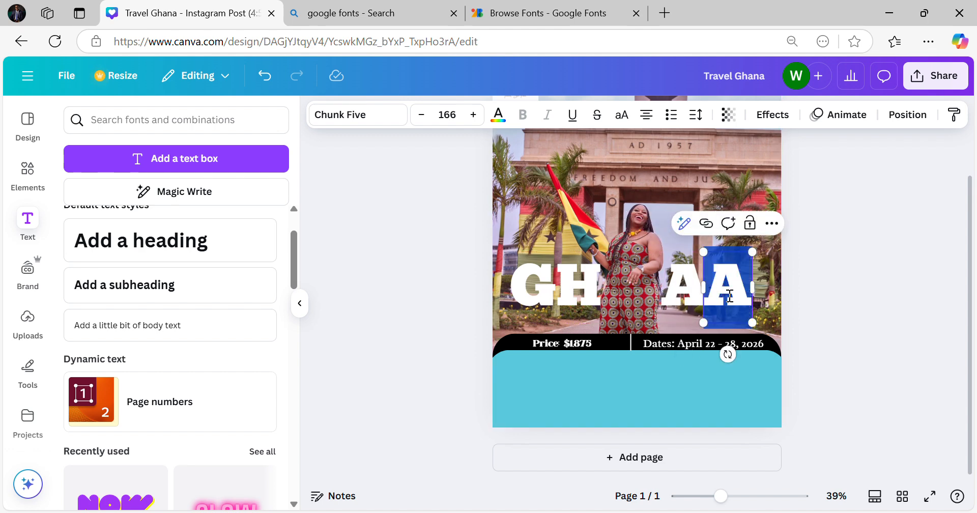
pyautogui.write('NA')
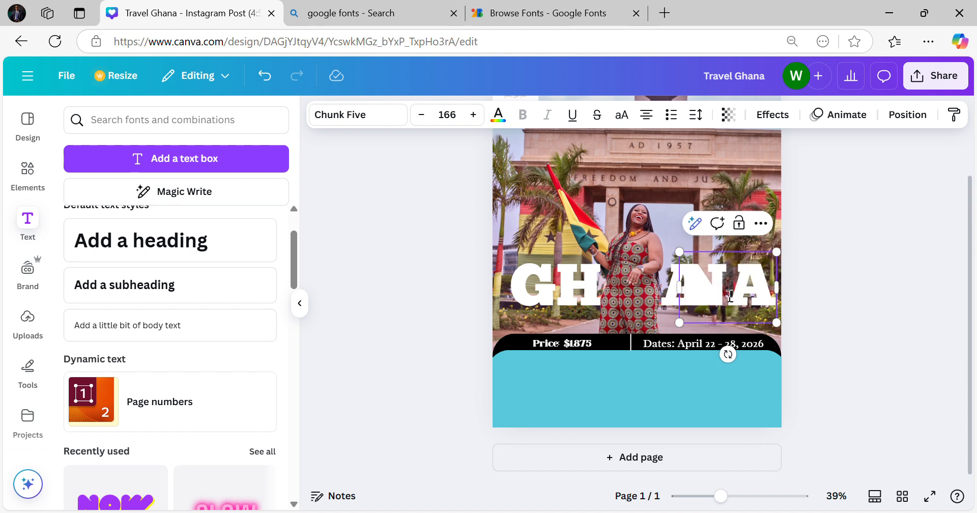
pyautogui.press('BackSpace')
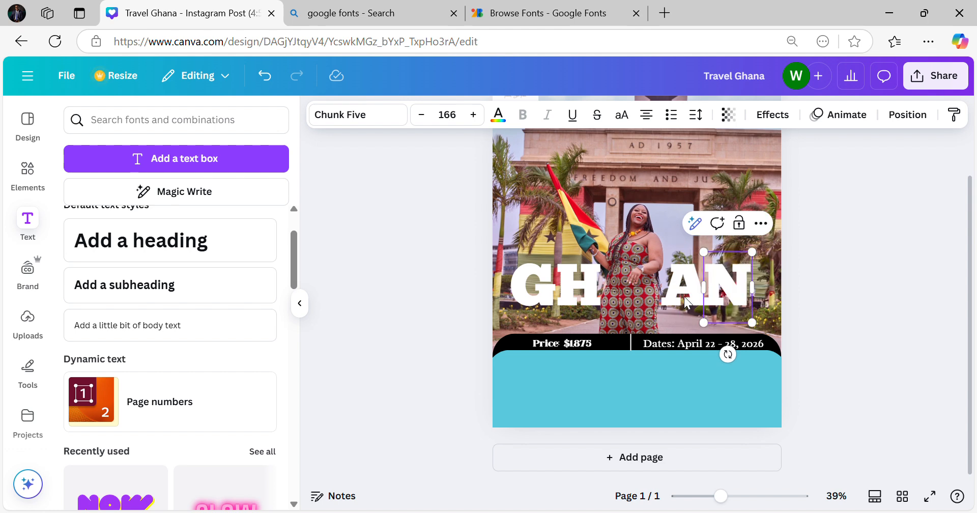
pyautogui.click(444, 296)
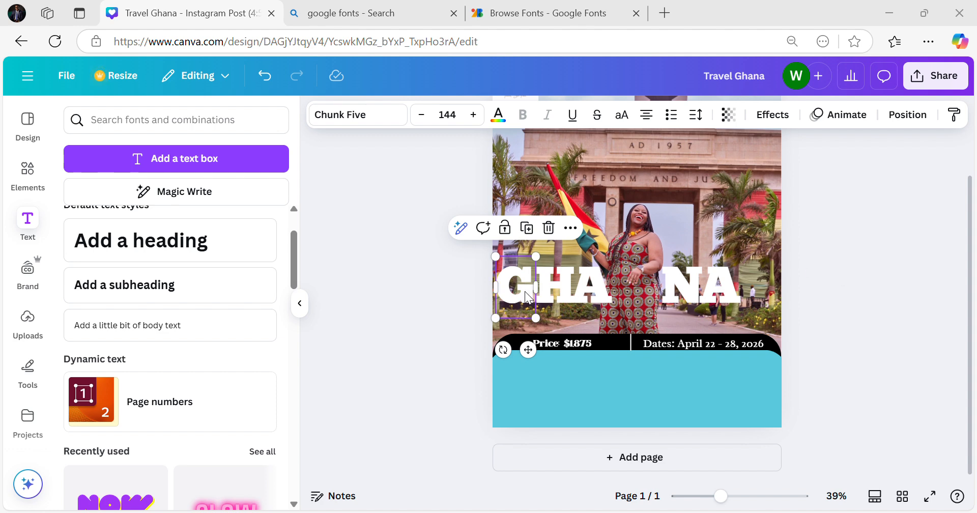
pyautogui.click(456, 286)
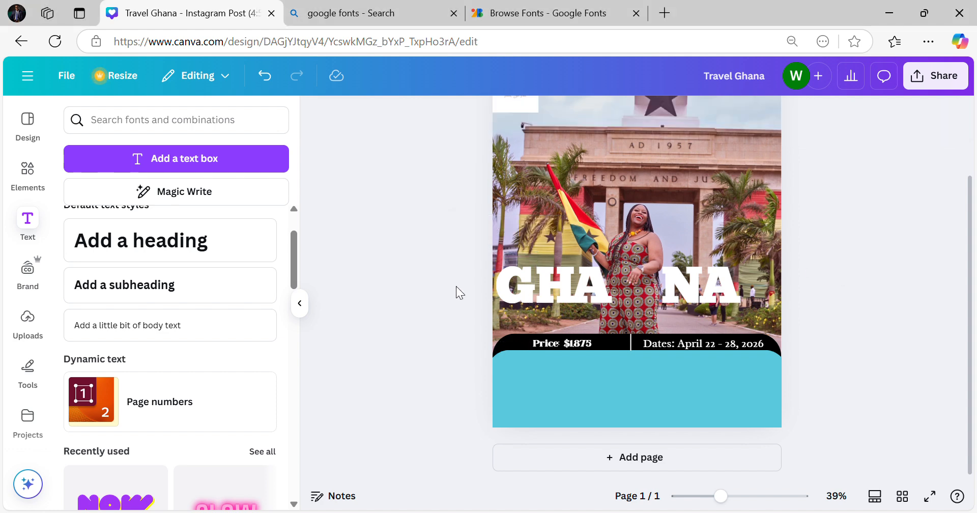
# - Apply the Hollow text effect to the letter G
pyautogui.click(503, 287)
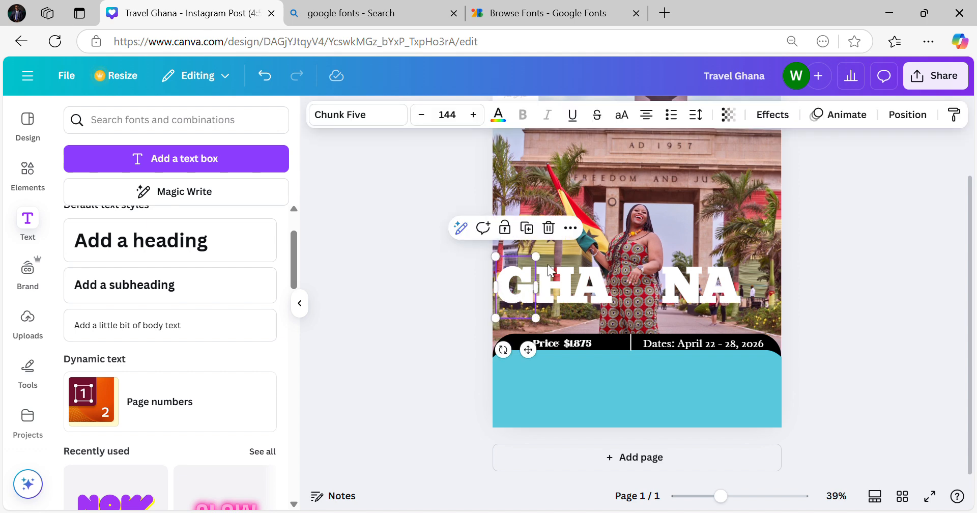
pyautogui.click(766, 120)
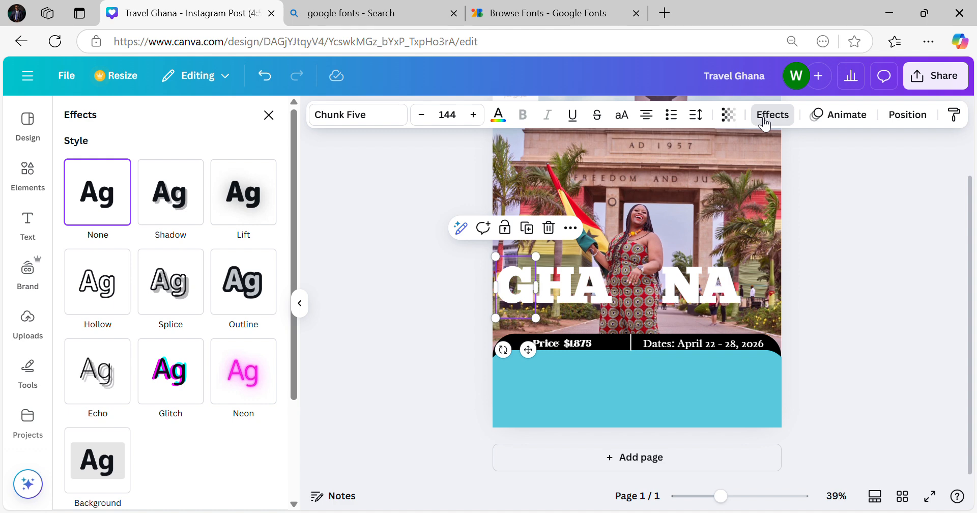
pyautogui.click(101, 301)
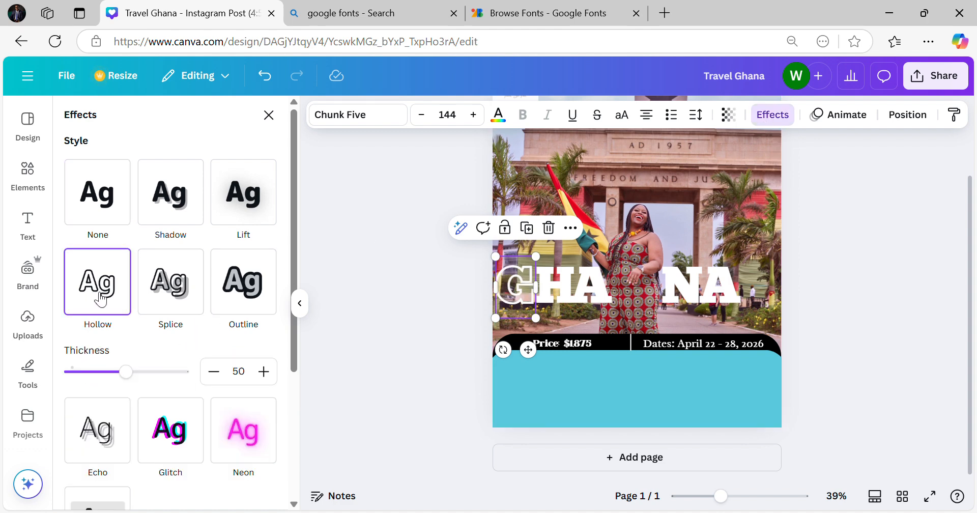
# - Try the Splice, Outline, Echo, Glitch and Neon effects on the letter G, and return it to Hollow
pyautogui.click(159, 303)
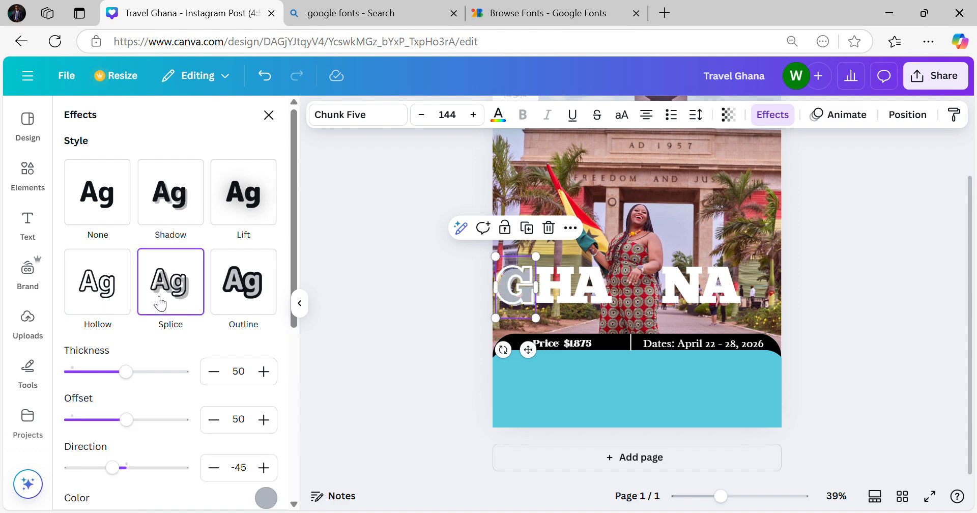
pyautogui.click(248, 295)
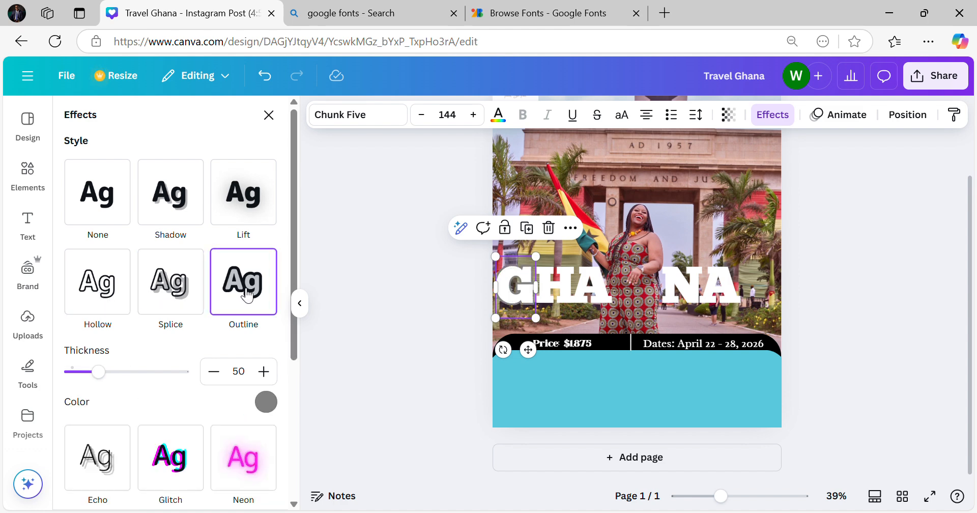
pyautogui.scroll(-3, 247, 296)
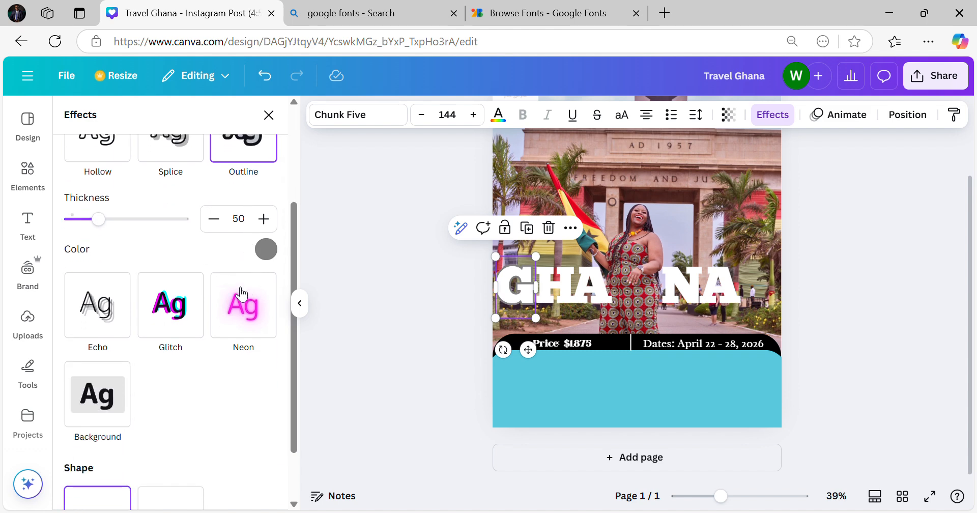
pyautogui.click(92, 323)
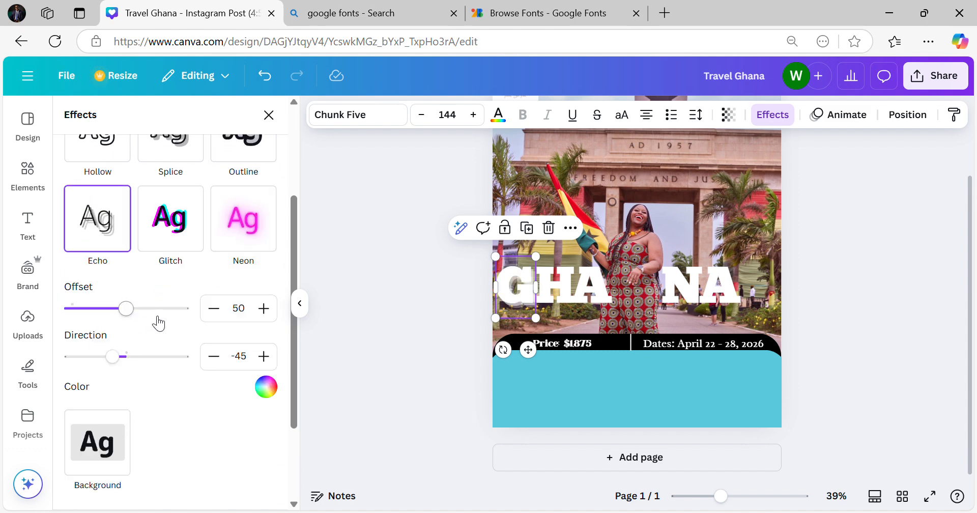
pyautogui.click(178, 250)
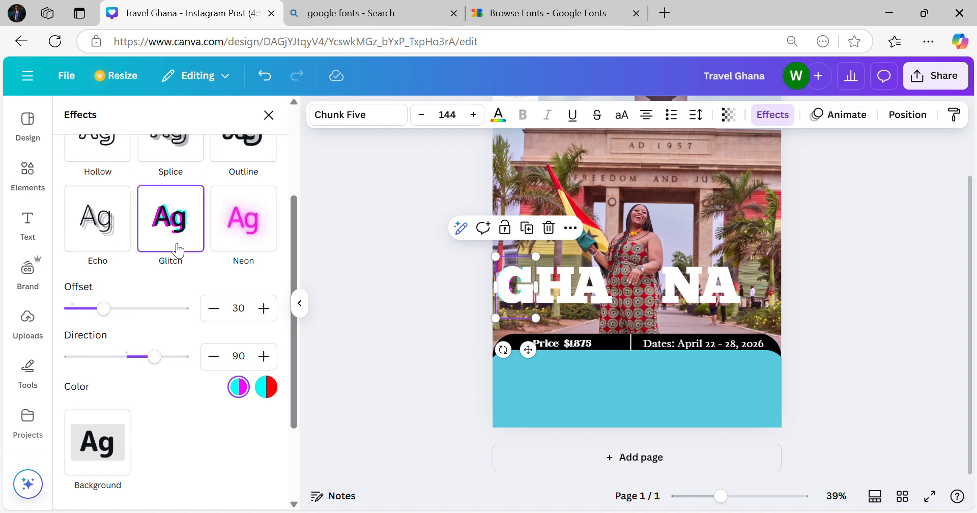
pyautogui.click(242, 244)
pyautogui.scroll(-1, 206, 239)
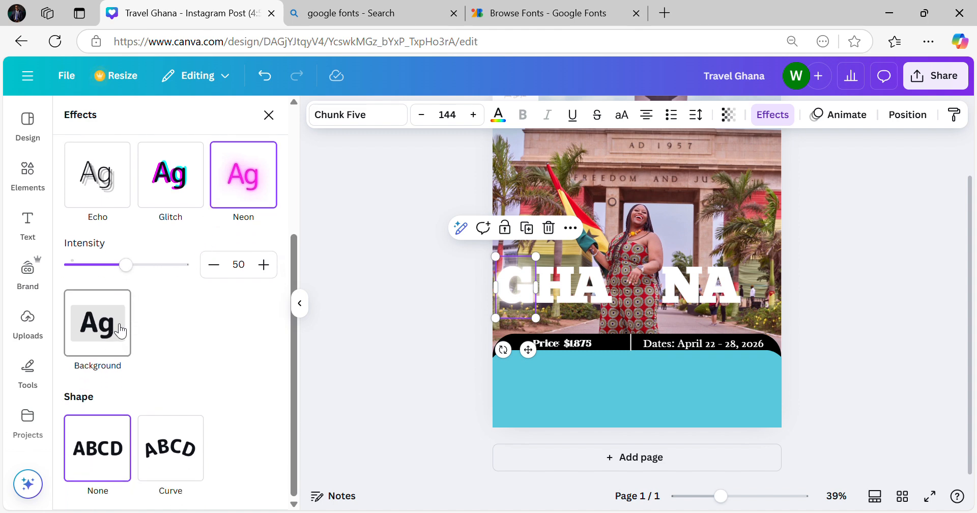
pyautogui.scroll(2, 122, 323)
pyautogui.scroll(3, 121, 322)
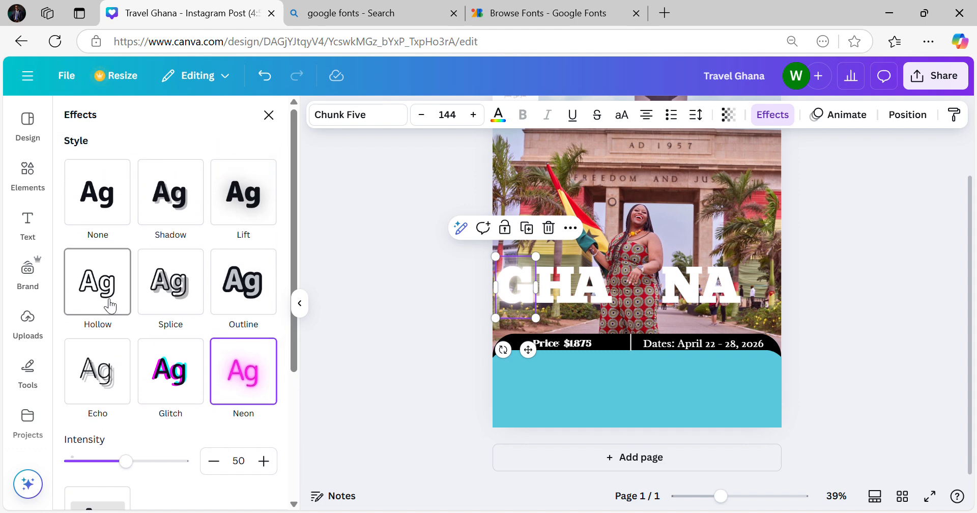
pyautogui.click(110, 306)
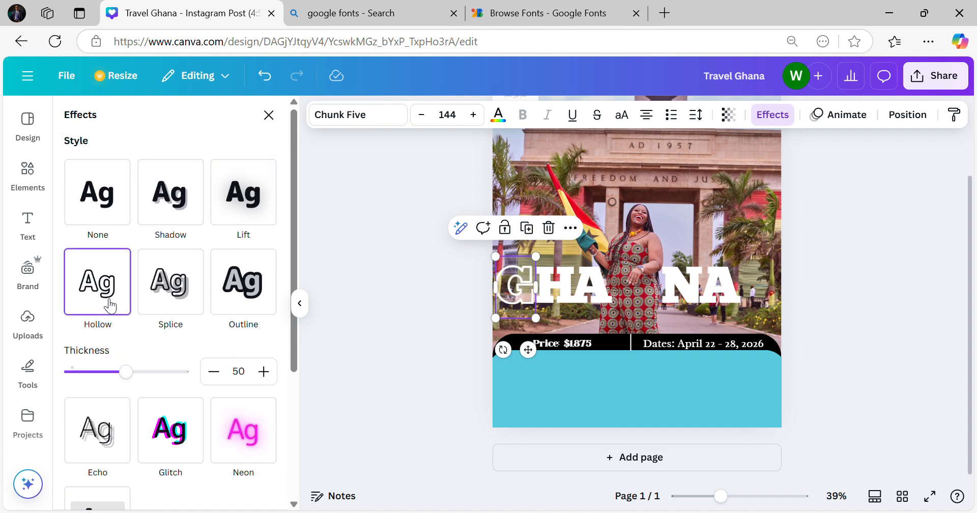
# - Apply the Hollow text effect to the remaining four letters H, A, N and A
pyautogui.click(552, 288)
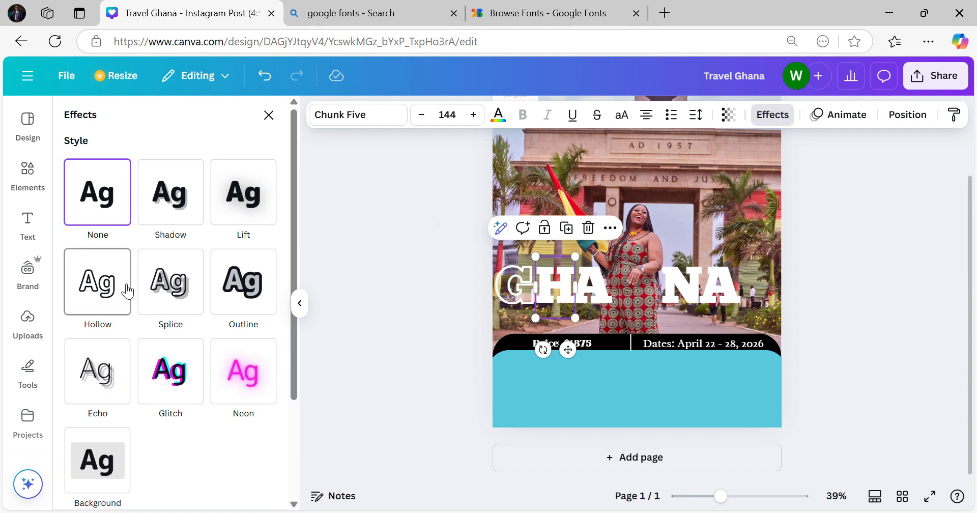
pyautogui.click(108, 293)
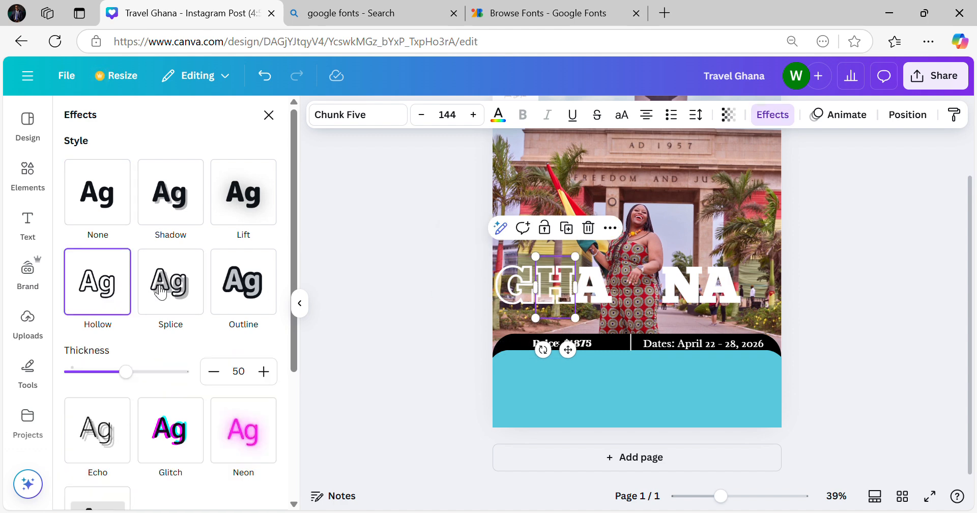
pyautogui.click(586, 288)
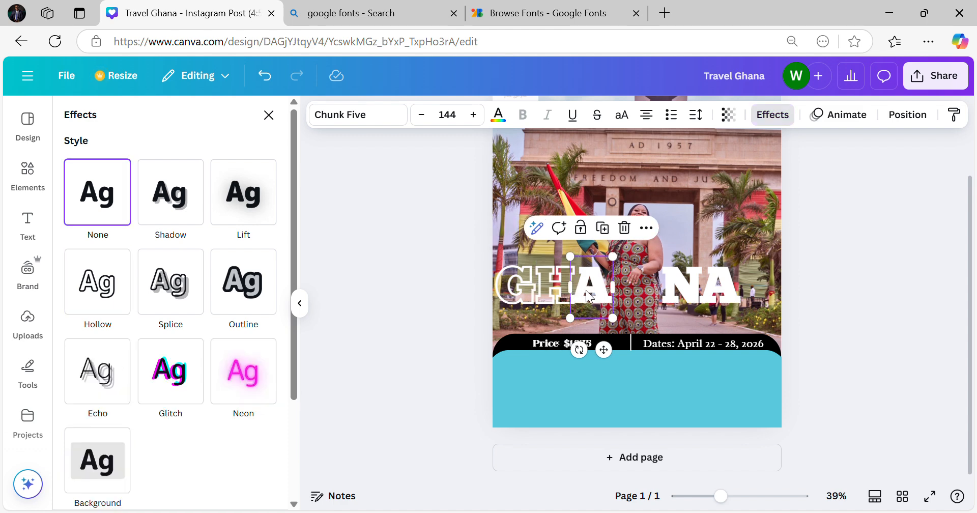
pyautogui.click(110, 292)
pyautogui.click(677, 294)
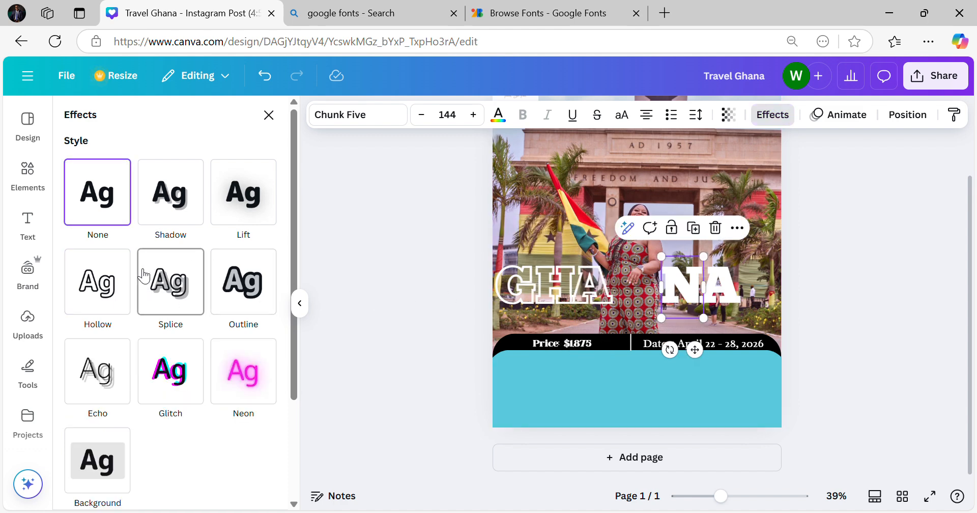
pyautogui.click(108, 290)
pyautogui.click(721, 286)
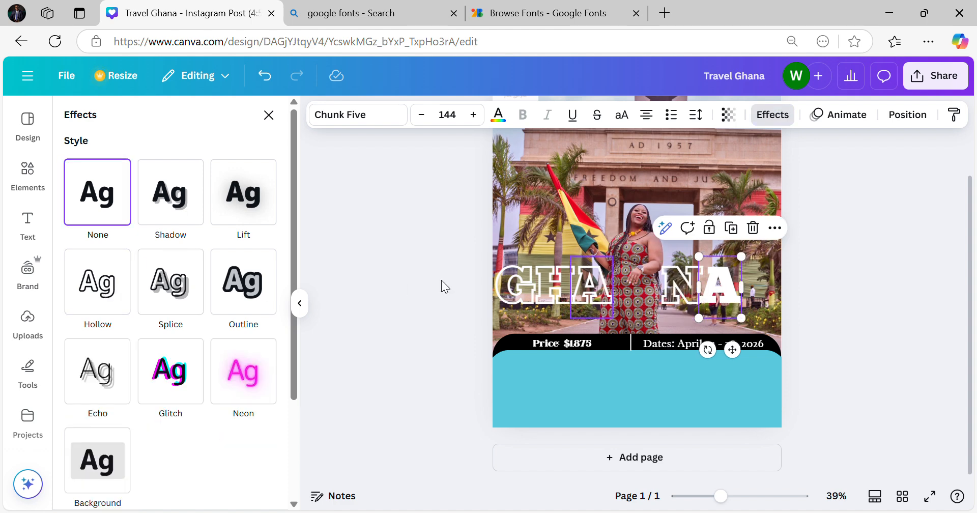
pyautogui.click(104, 285)
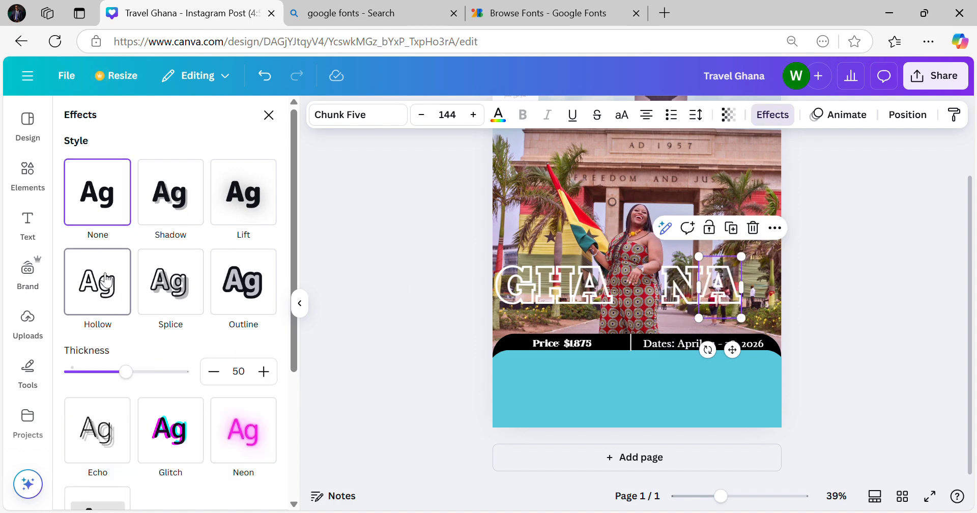
pyautogui.click(845, 280)
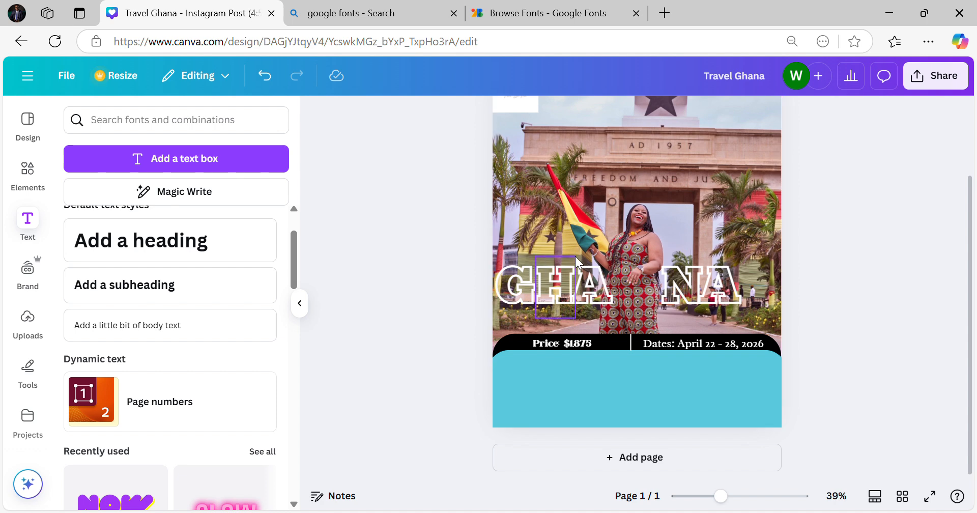
# - Group the five hollow letters of GHANA and lock the group
pyautogui.click(520, 286)
pyautogui.keyDown('shift'); pyautogui.click(559, 287); pyautogui.keyUp('shift')
pyautogui.keyDown('shift'); pyautogui.click(575, 287); pyautogui.keyUp('shift')
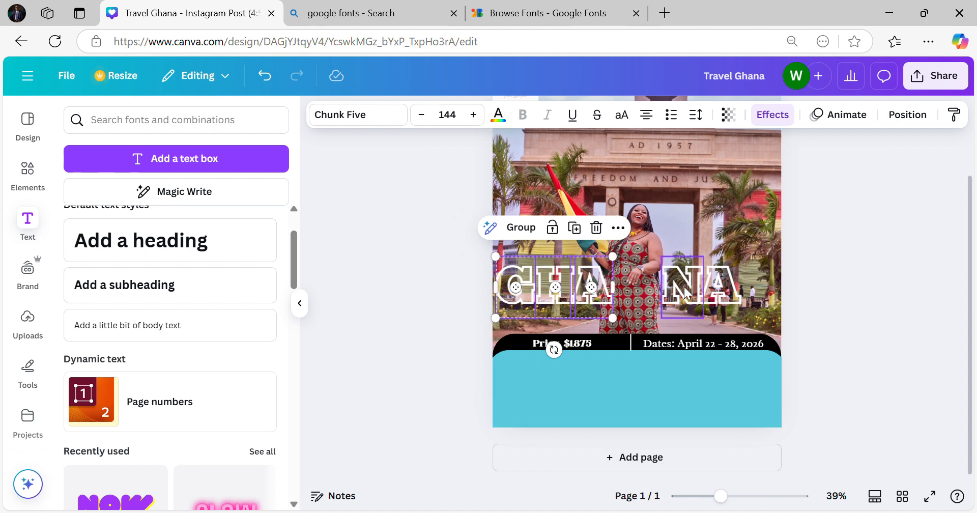
pyautogui.keyDown('shift'); pyautogui.click(687, 293); pyautogui.keyUp('shift')
pyautogui.keyDown('shift'); pyautogui.click(722, 291); pyautogui.keyUp('shift')
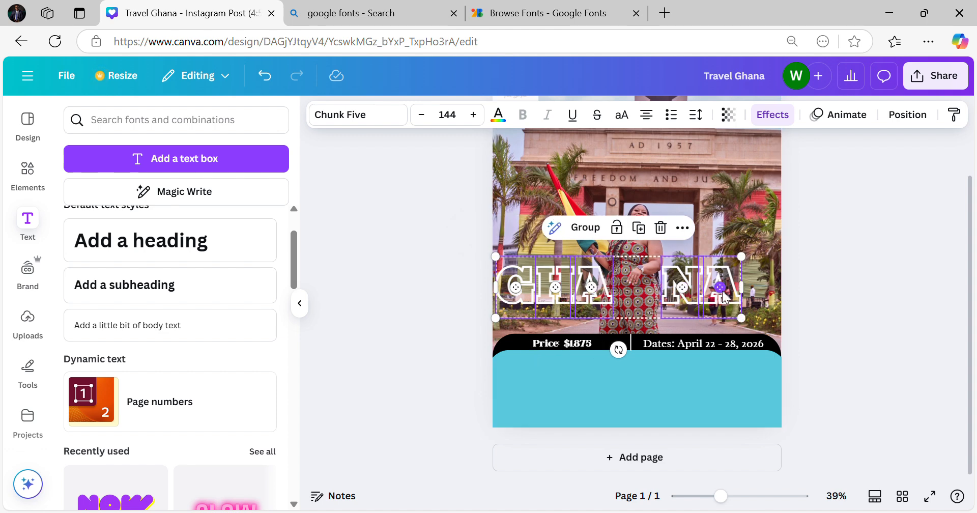
pyautogui.click(574, 232)
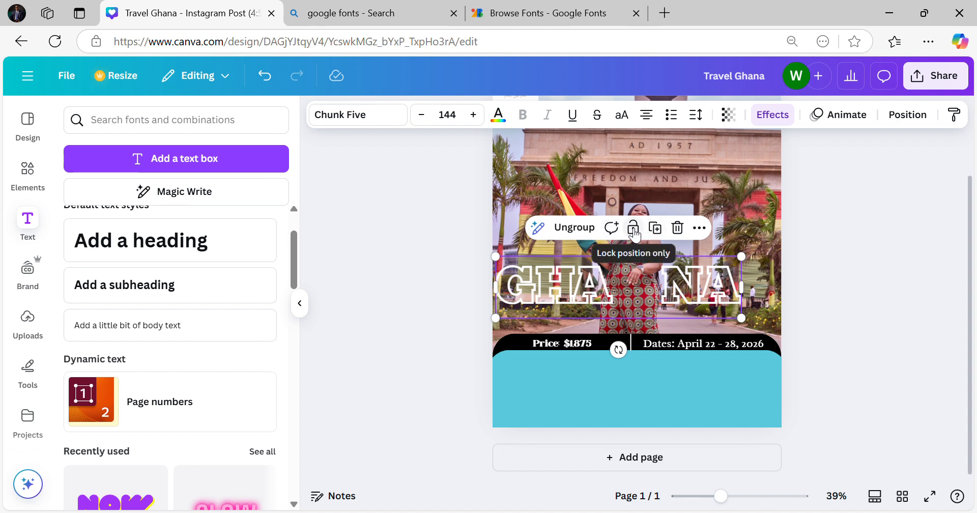
pyautogui.click(634, 230)
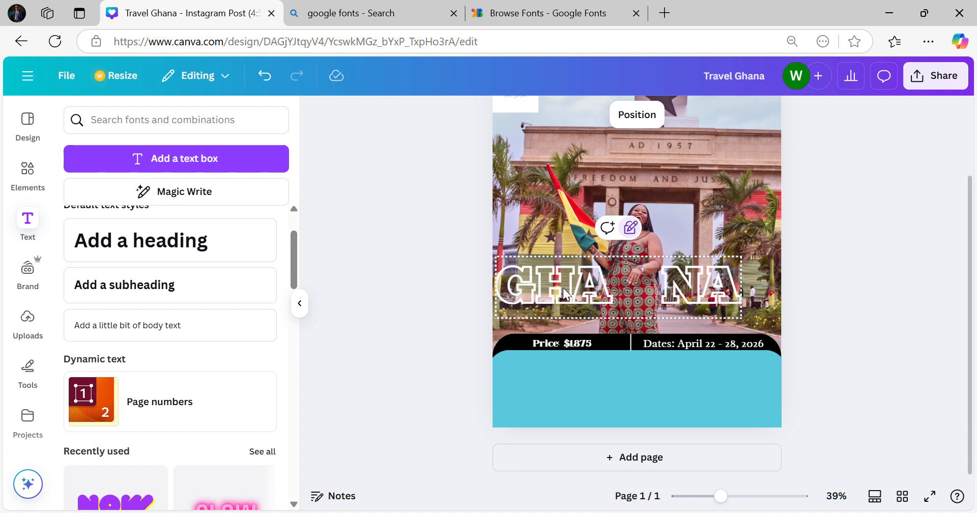
pyautogui.press('Escape')
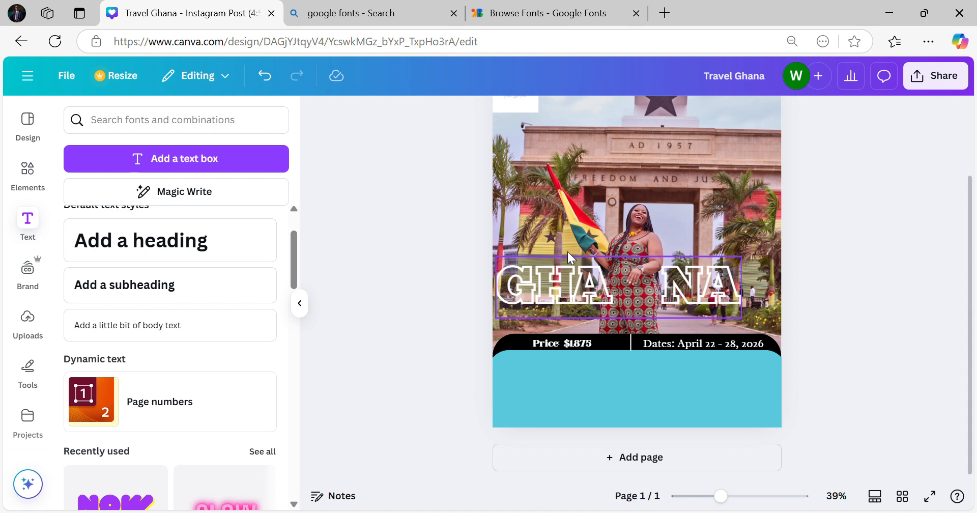
# - Add a body text reading "Visit" just above the letters G and H, and open its font choices
pyautogui.click(145, 336)
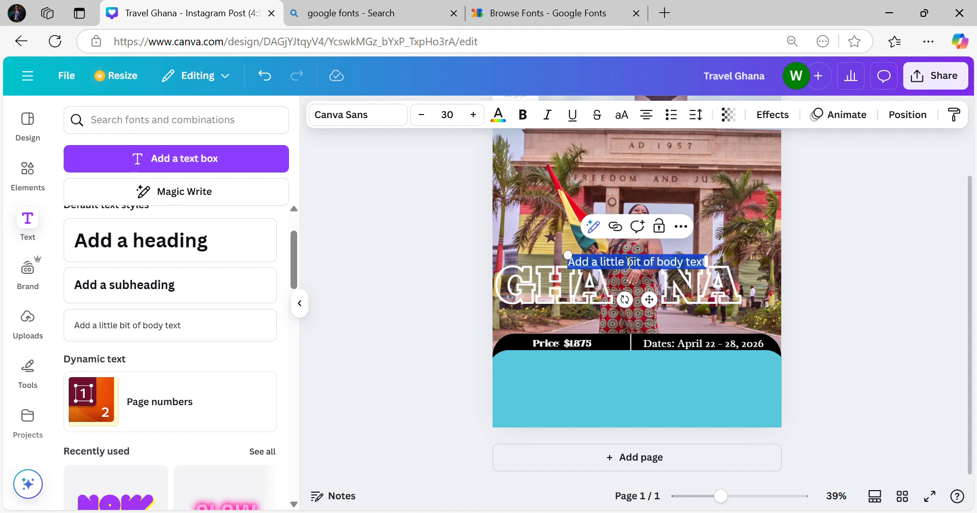
pyautogui.press('BackSpace')
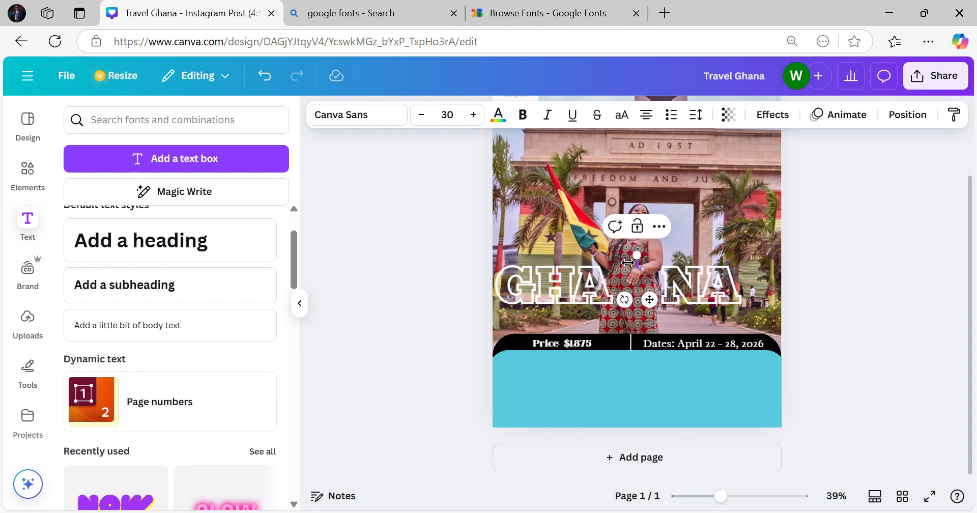
pyautogui.write('Visit')
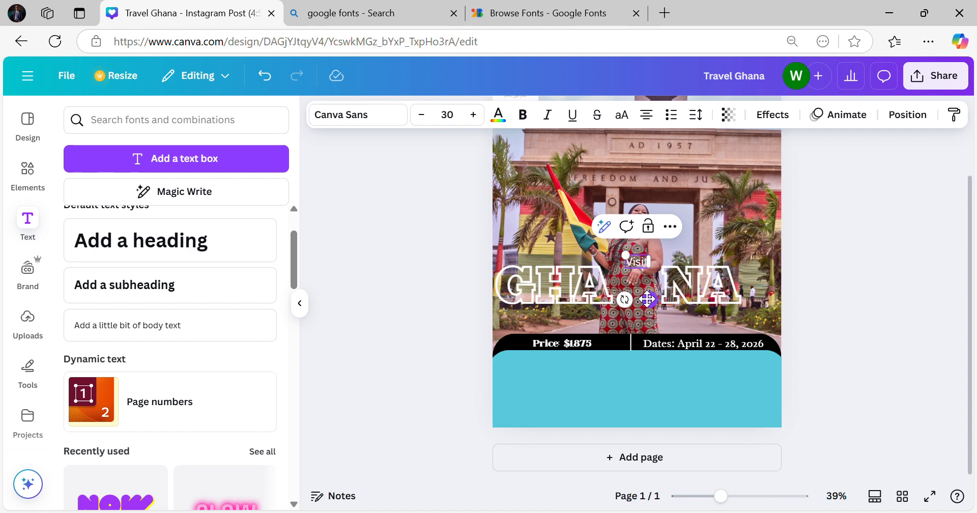
pyautogui.moveTo(650, 299); pyautogui.dragTo(555, 294)
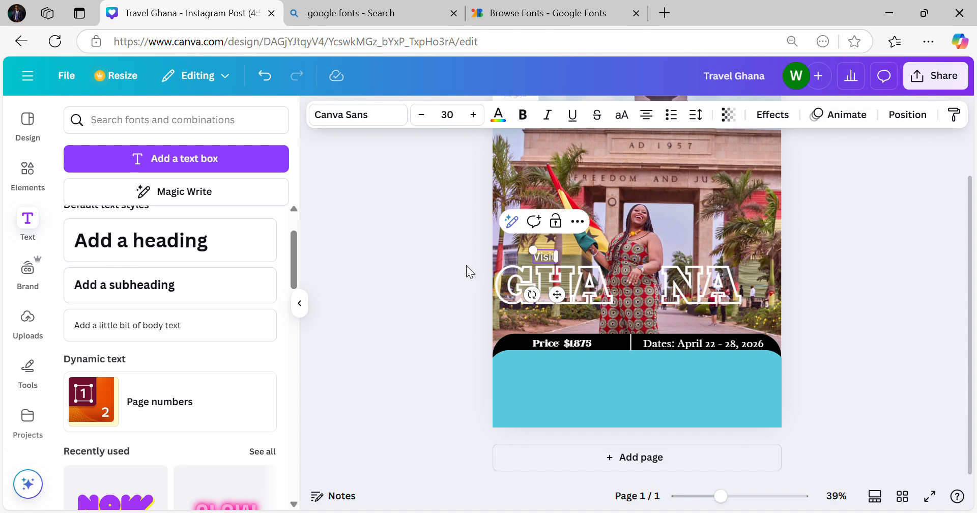
pyautogui.click(361, 117)
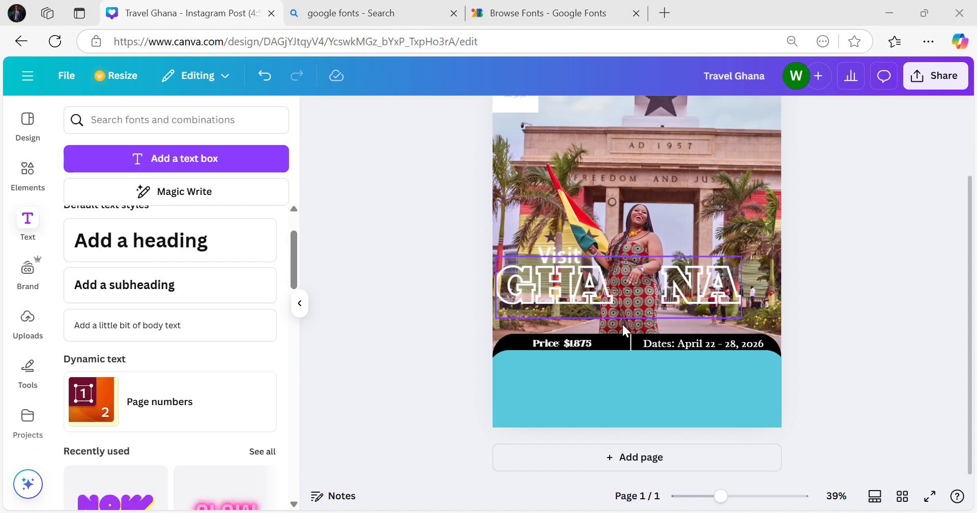
# - Duplicate the "Visit" text, move the copy just below the letters N and A, and change it to "2026"
pyautogui.click(552, 254)
pyautogui.moveTo(554, 257); pyautogui.dragTo(558, 262)
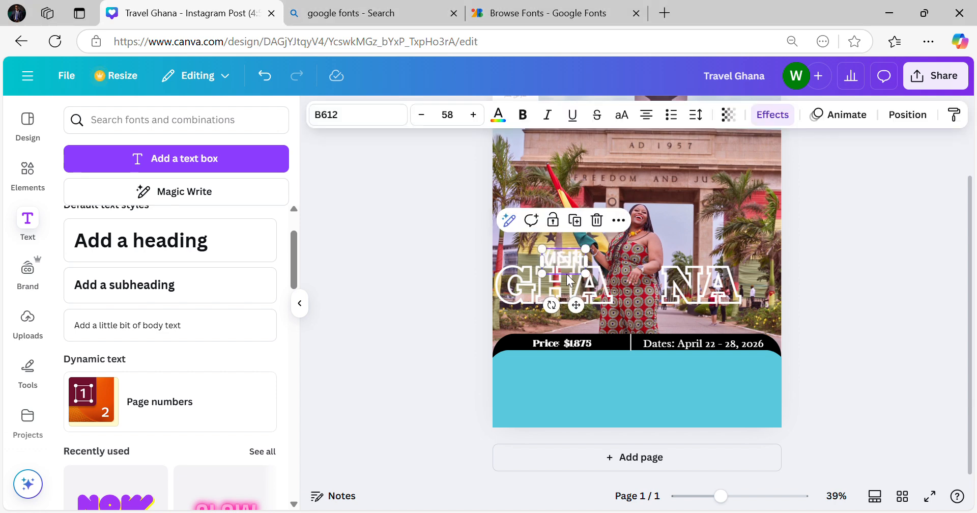
pyautogui.moveTo(577, 304); pyautogui.dragTo(701, 363)
pyautogui.doubleClick(693, 327)
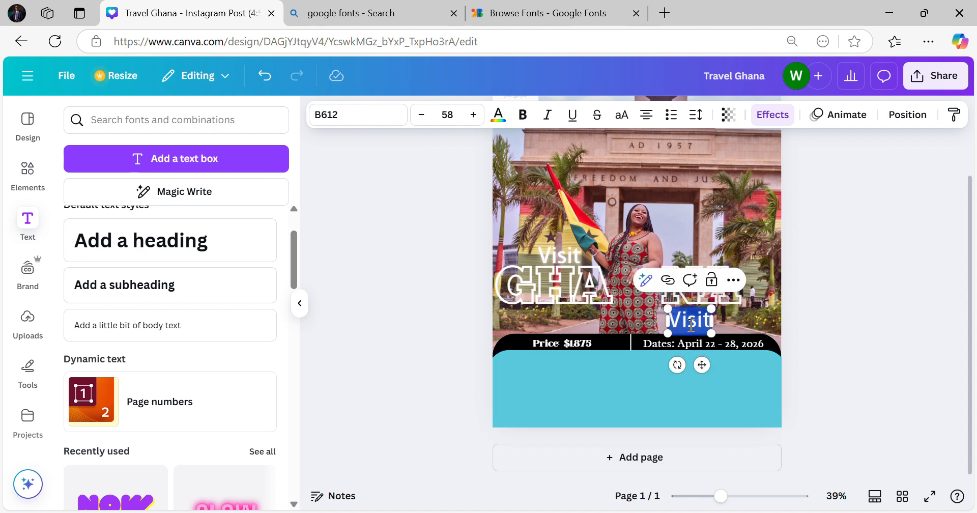
pyautogui.write('2026')
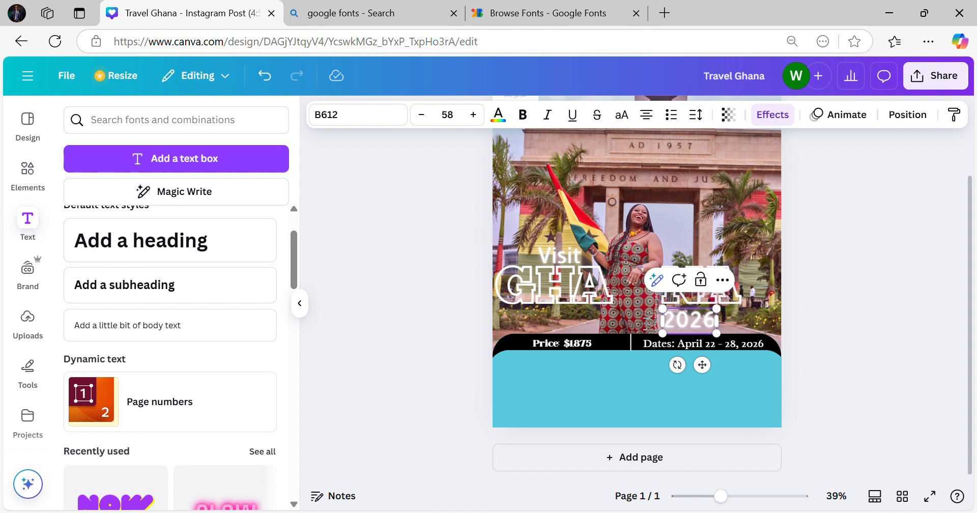
pyautogui.click(411, 323)
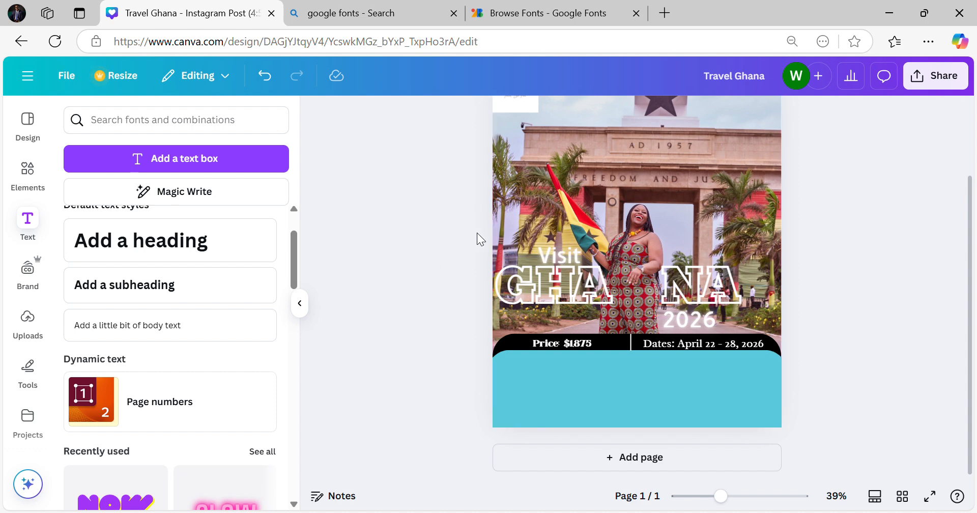
# - Try light blue #59c9dd, dusty pink and coral on the "Visit" text, and return it to white
pyautogui.click(569, 249)
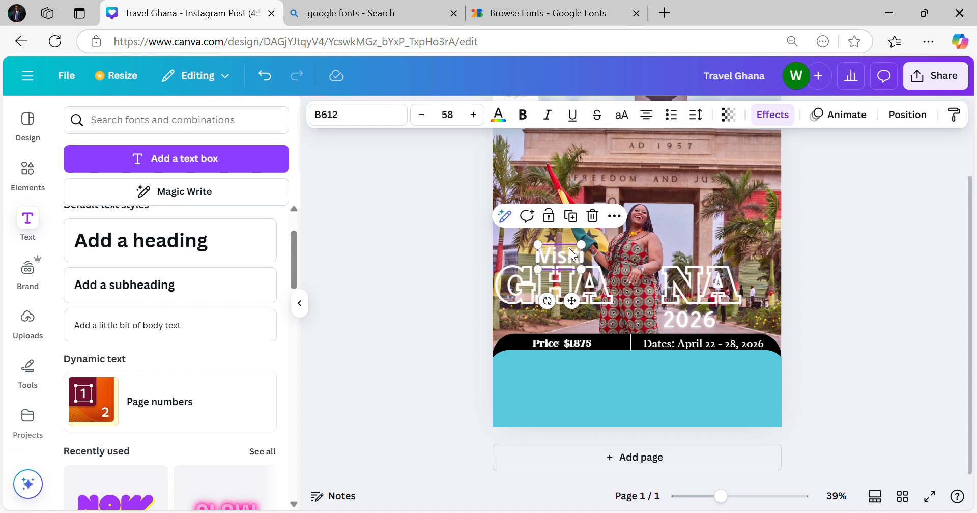
pyautogui.click(497, 117)
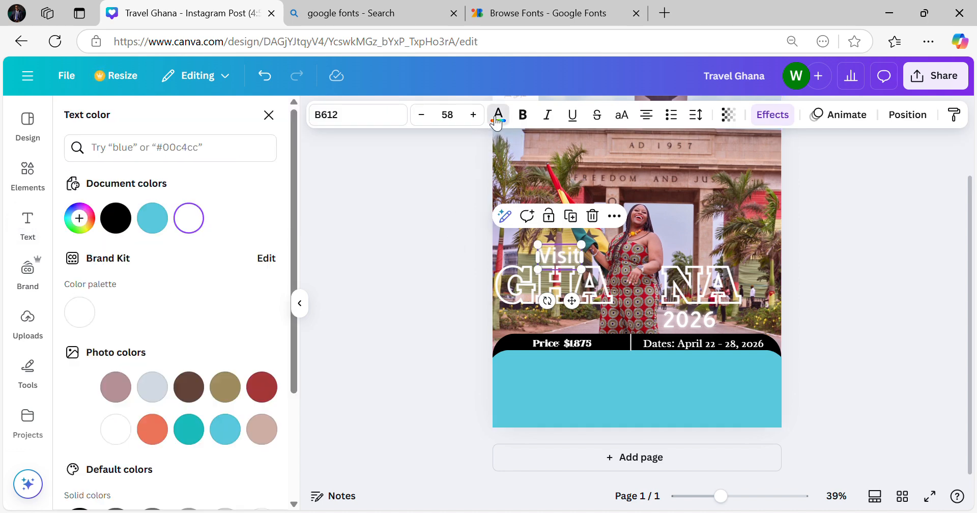
pyautogui.click(152, 220)
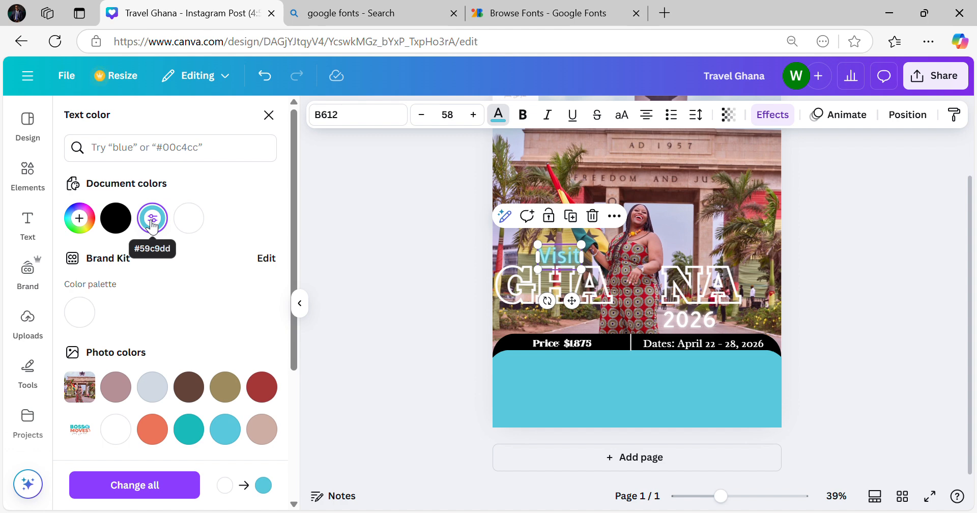
pyautogui.click(263, 432)
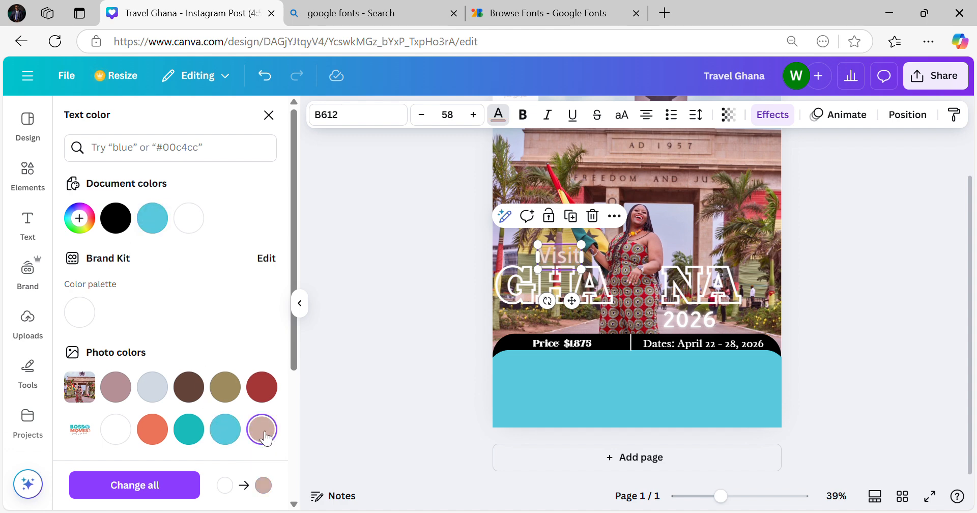
pyautogui.click(159, 434)
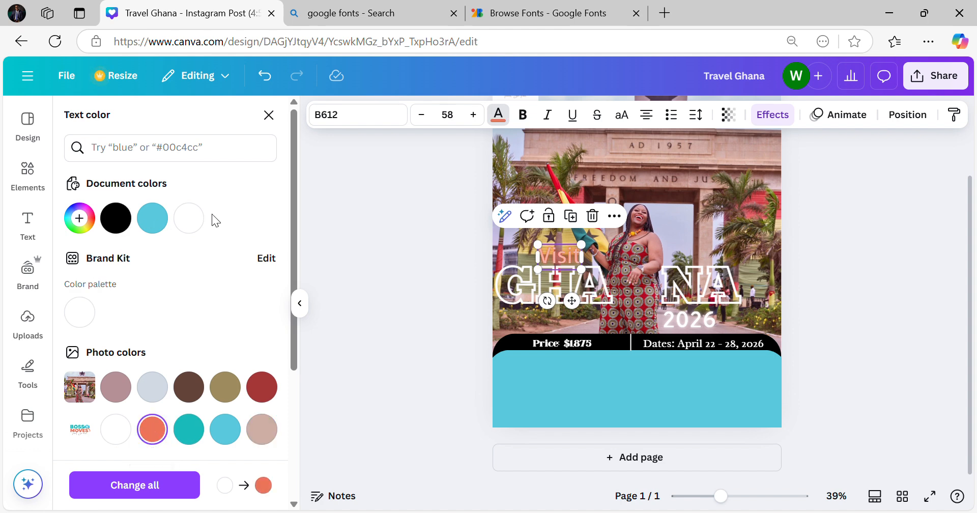
pyautogui.click(190, 222)
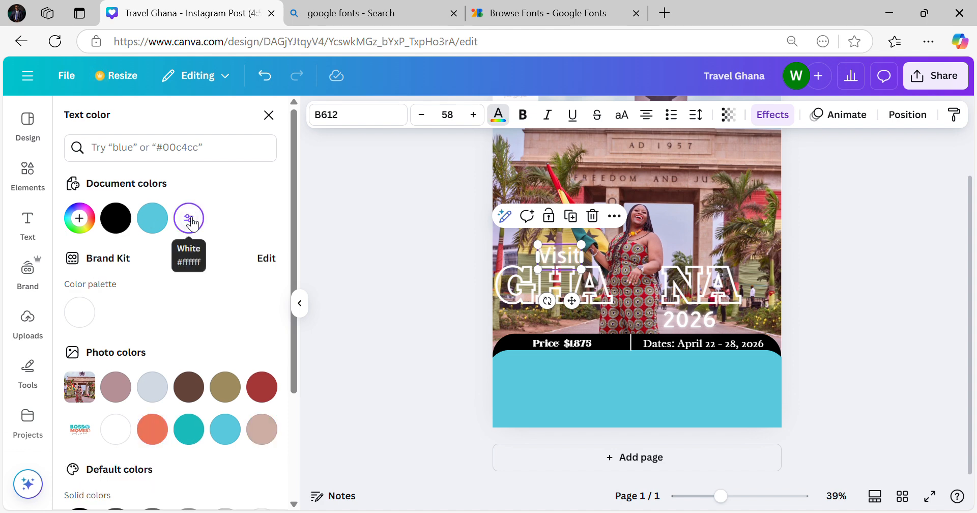
pyautogui.click(453, 265)
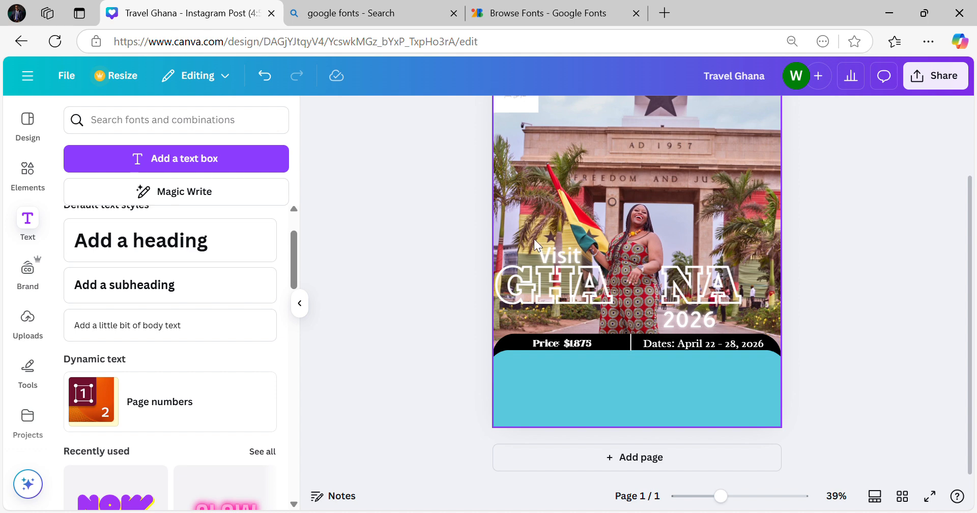
# - Search the elements for "gift" and show results of every type
pyautogui.scroll(2, 814, 193)
pyautogui.scroll(-2, 814, 192)
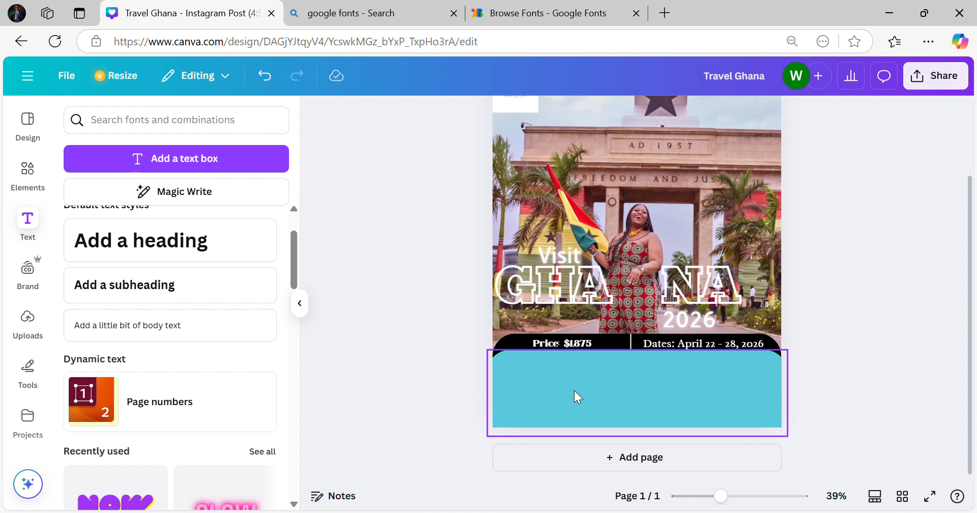
pyautogui.click(29, 179)
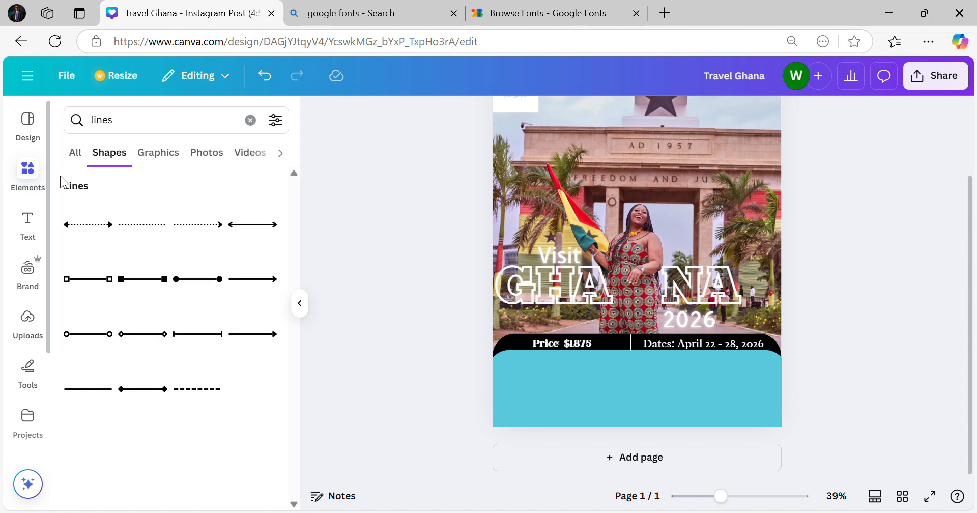
pyautogui.doubleClick(102, 123)
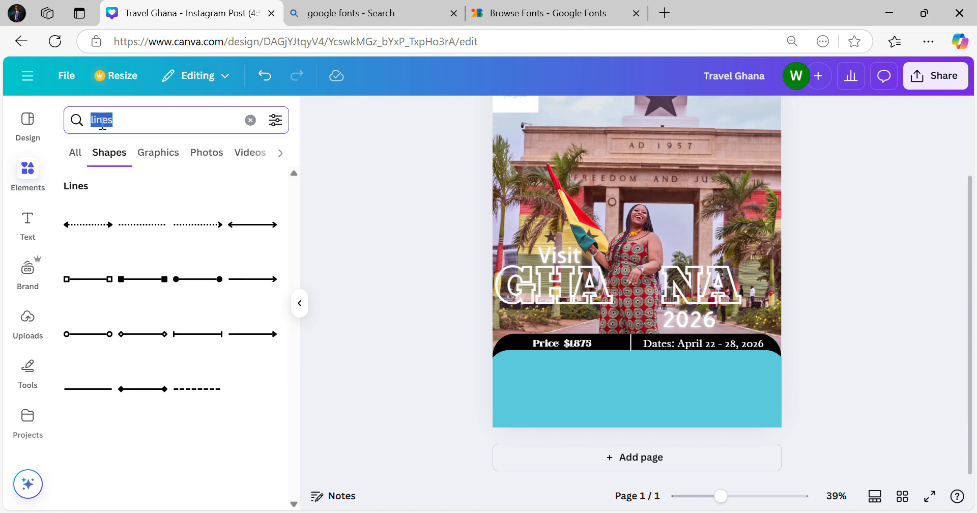
pyautogui.write('gift')
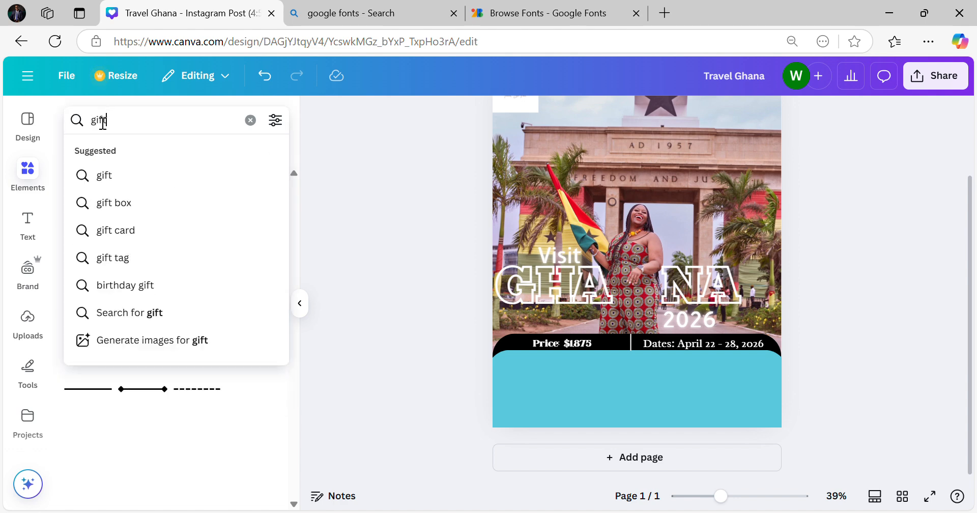
pyautogui.click(114, 176)
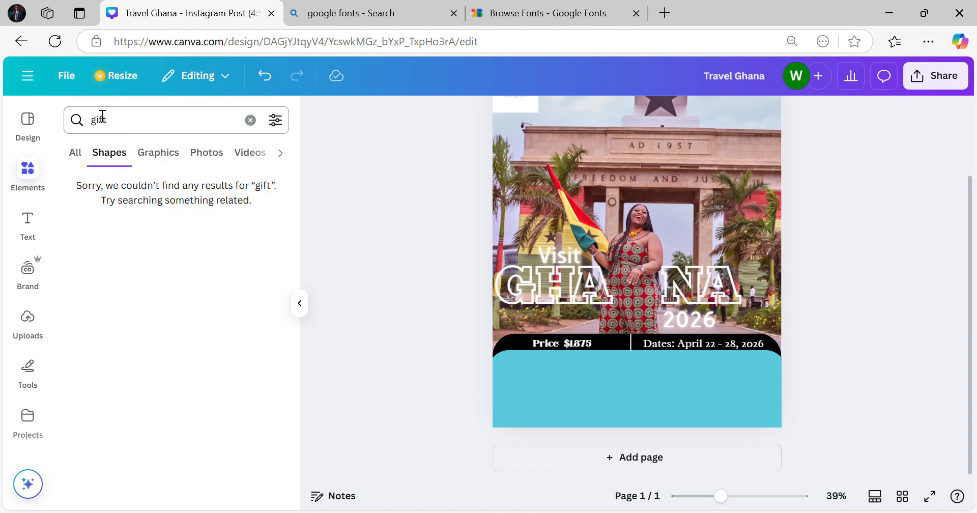
pyautogui.click(76, 151)
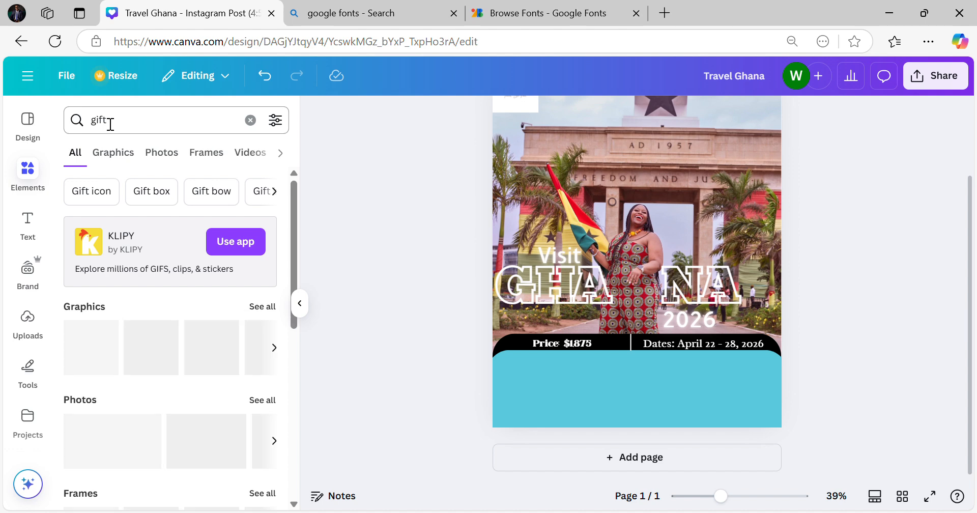
# - Examine the gift results among the graphics, frames and mixed categories for a suitable icon
pyautogui.click(110, 153)
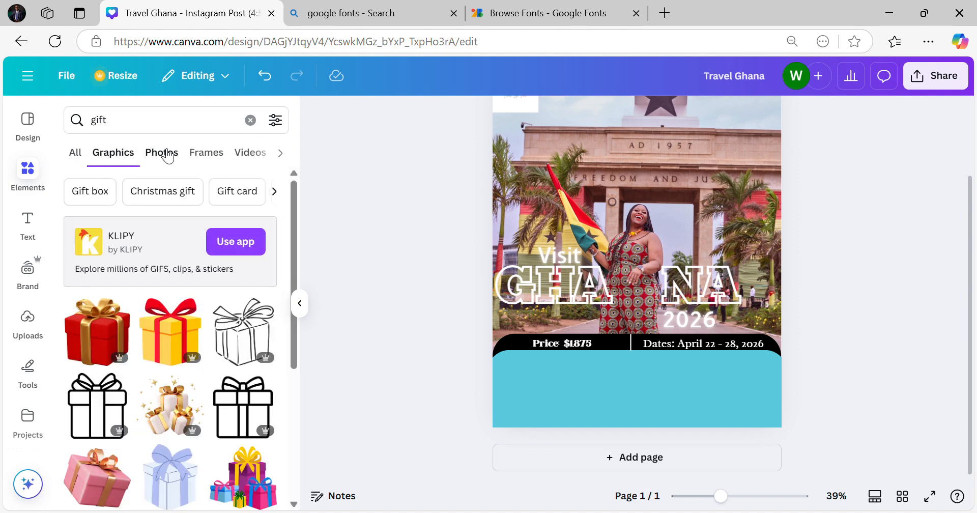
pyautogui.click(204, 153)
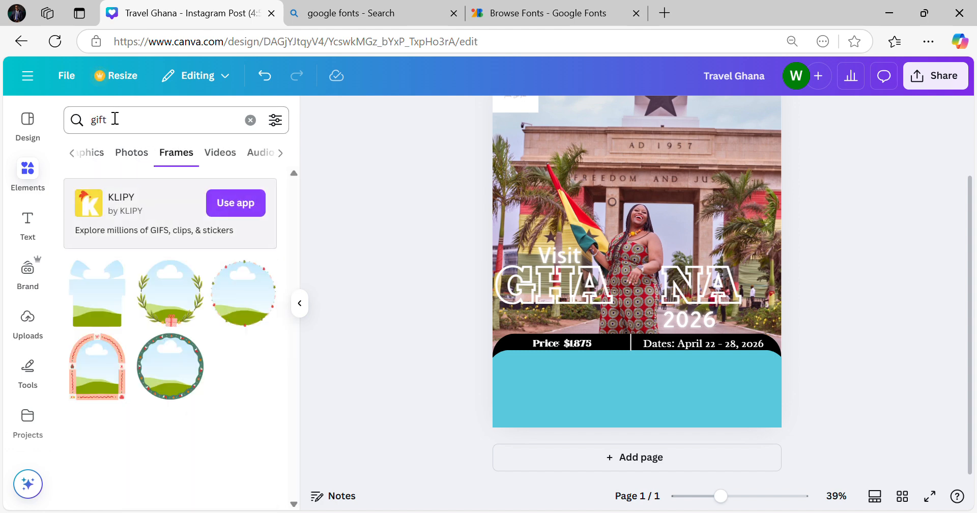
pyautogui.click(73, 155)
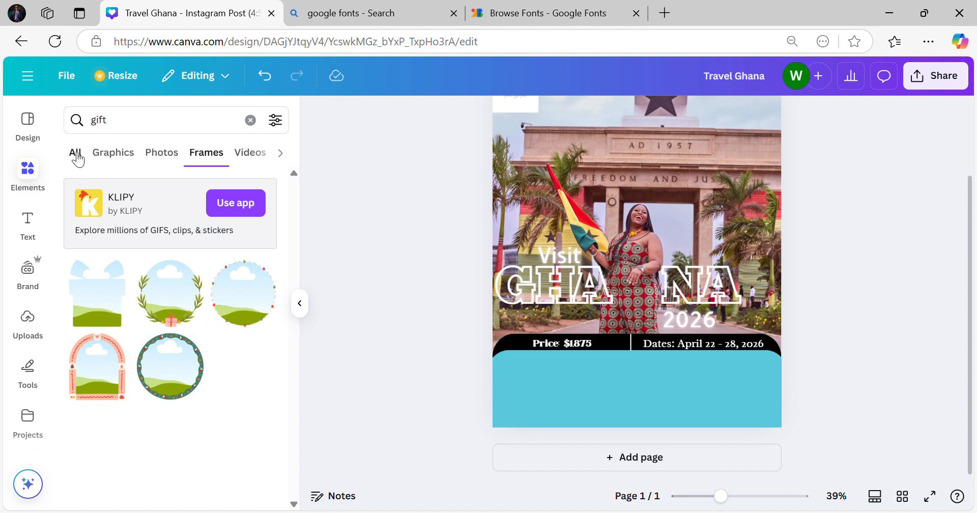
pyautogui.click(76, 156)
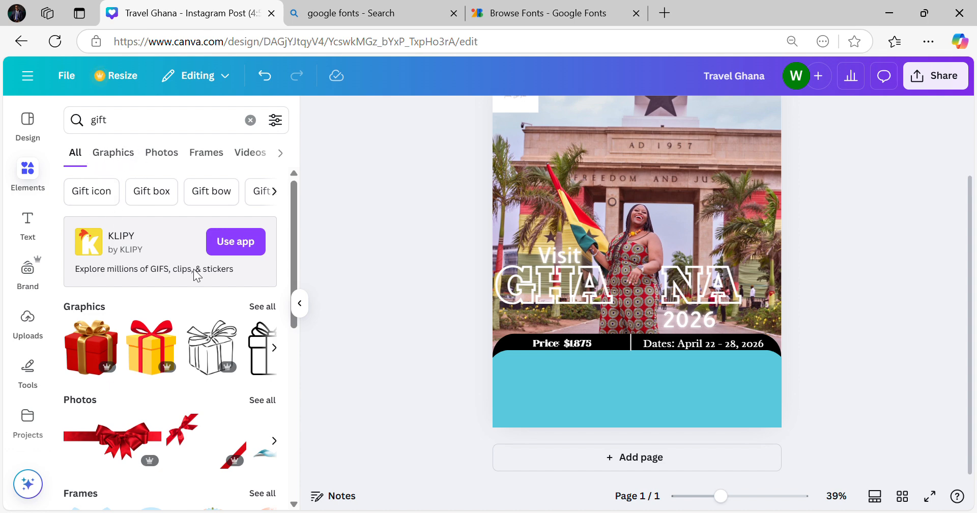
pyautogui.scroll(-2, 208, 316)
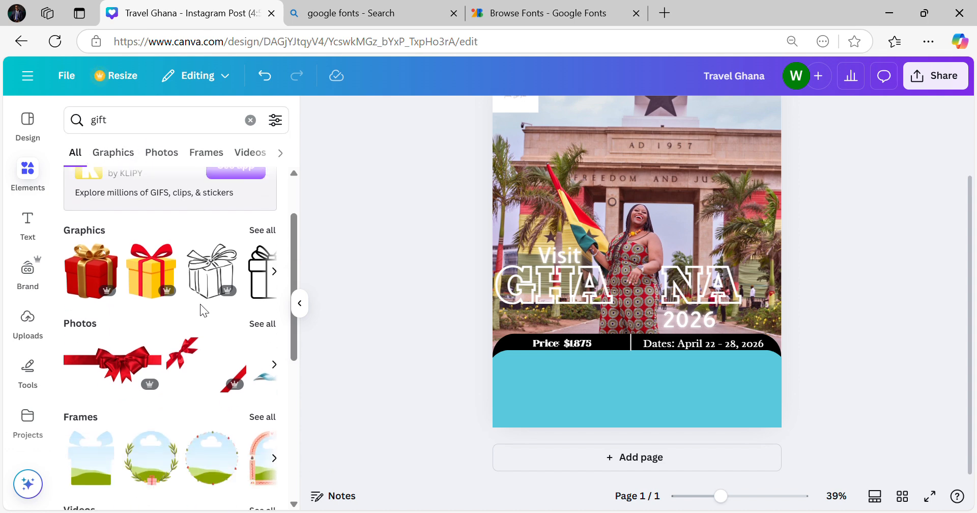
pyautogui.scroll(1, 200, 304)
pyautogui.scroll(-5, 200, 303)
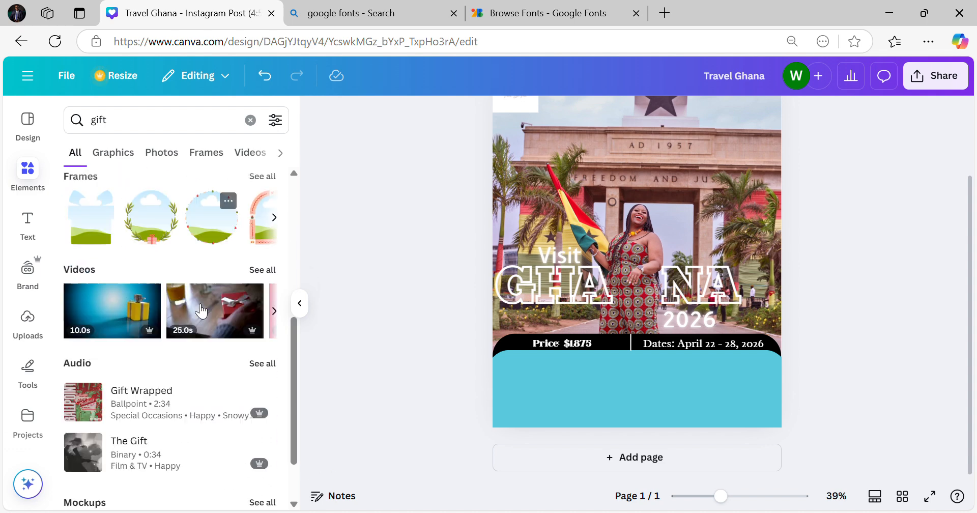
pyautogui.scroll(-2, 201, 310)
pyautogui.scroll(10, 200, 303)
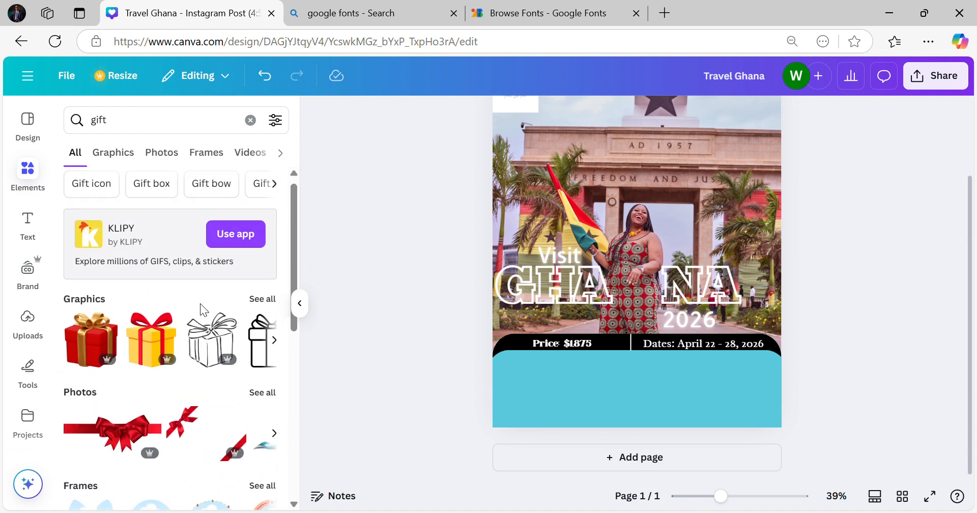
pyautogui.scroll(-2, 203, 300)
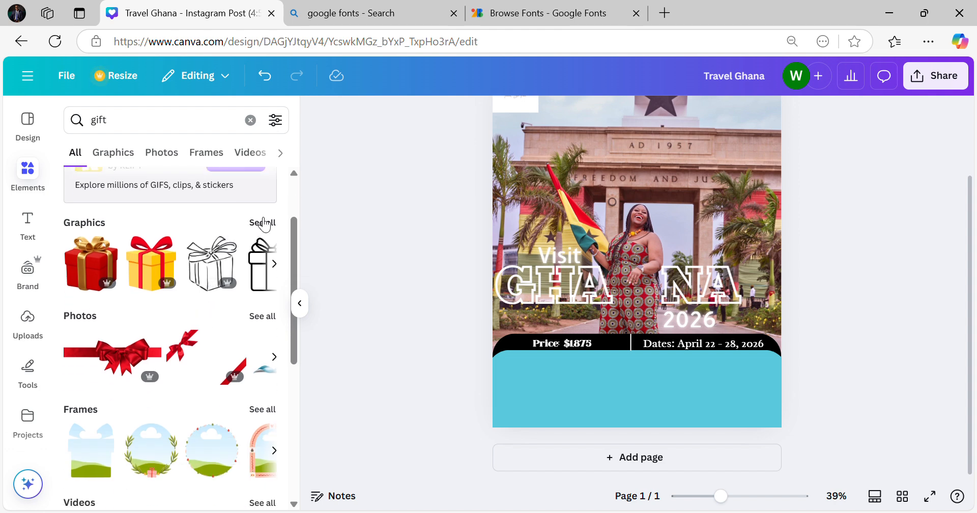
# - Add the free black hand-drawn outline gift box from the gift graphics to the page
pyautogui.click(263, 223)
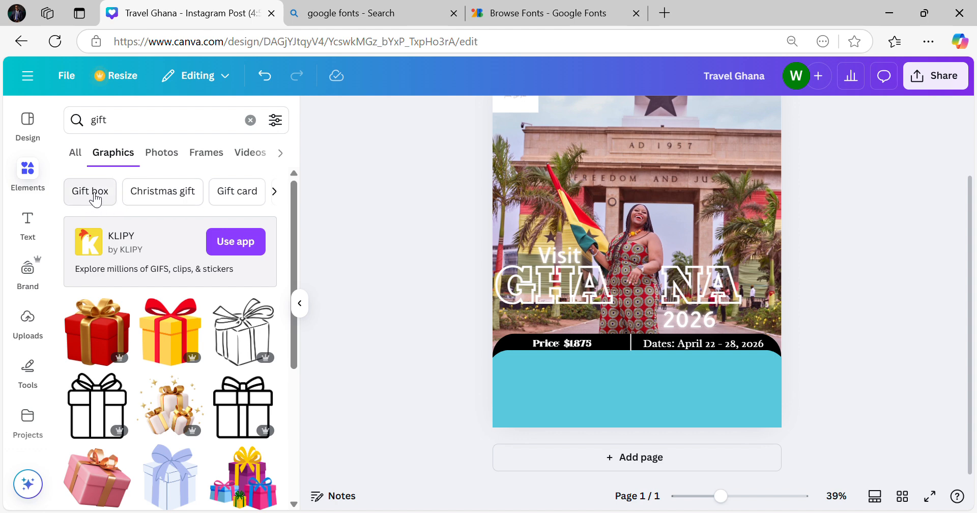
pyautogui.click(274, 192)
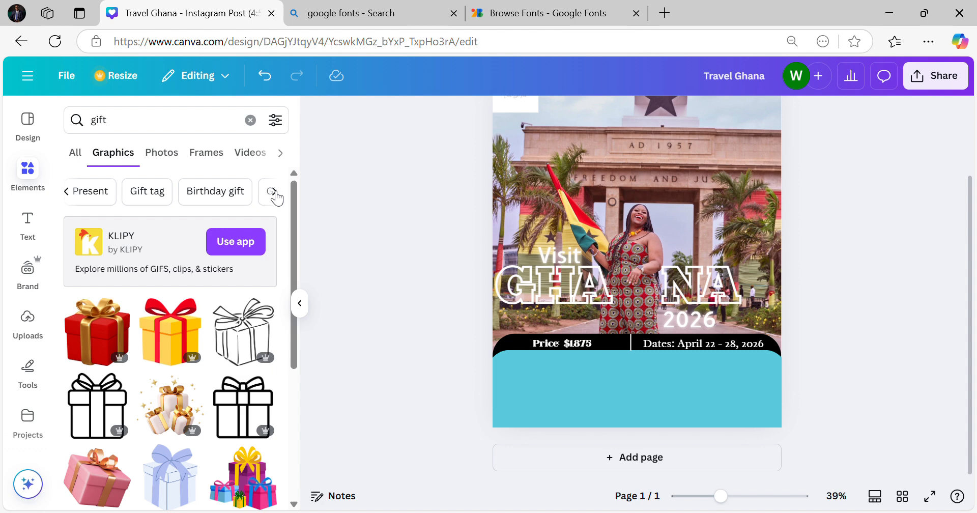
pyautogui.scroll(-2, 173, 331)
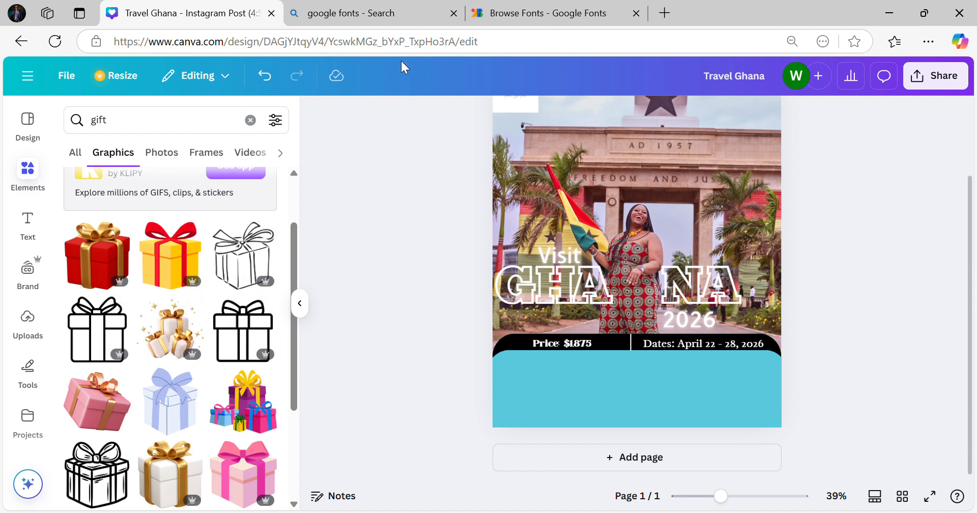
pyautogui.scroll(-3, 98, 336)
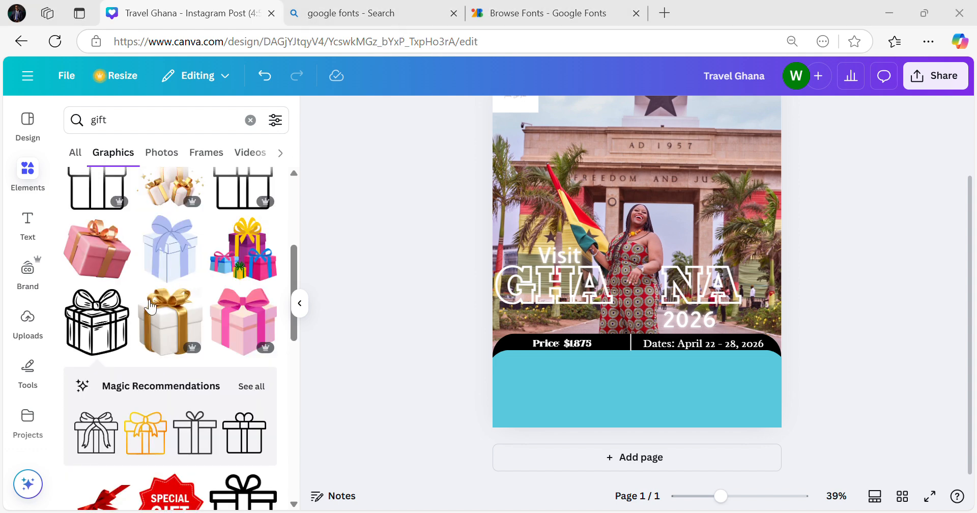
pyautogui.click(99, 336)
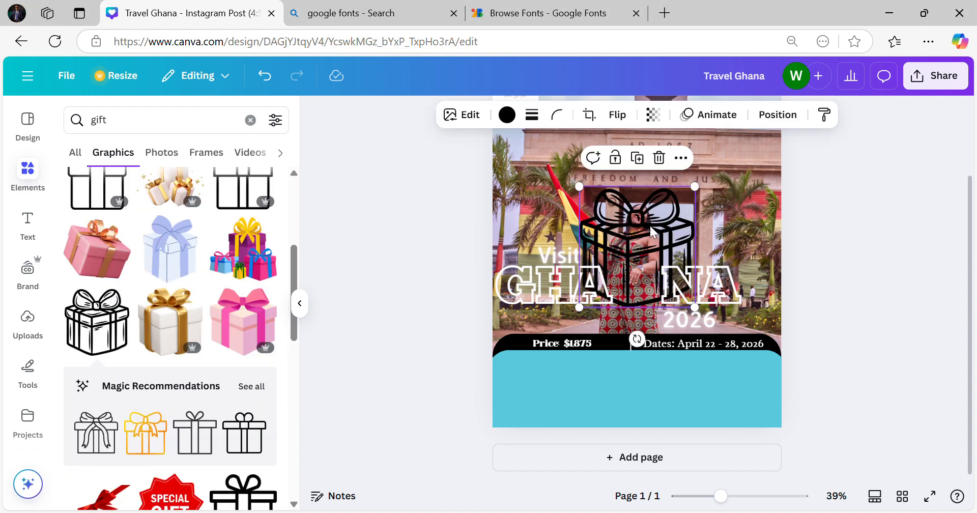
# - Shrink the gift box to a small icon and place it at the upper-left corner of the blue panel
pyautogui.moveTo(638, 247); pyautogui.dragTo(552, 369)
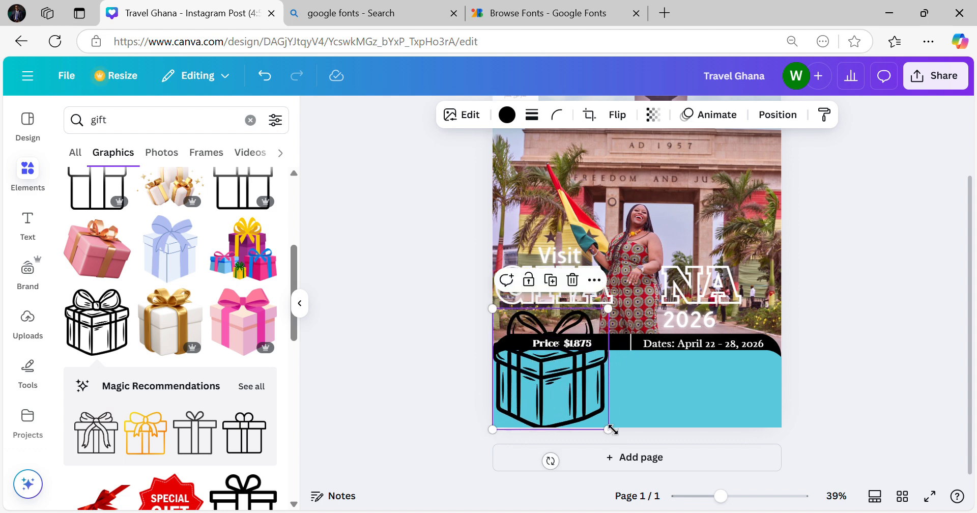
pyautogui.moveTo(608, 429); pyautogui.dragTo(522, 339)
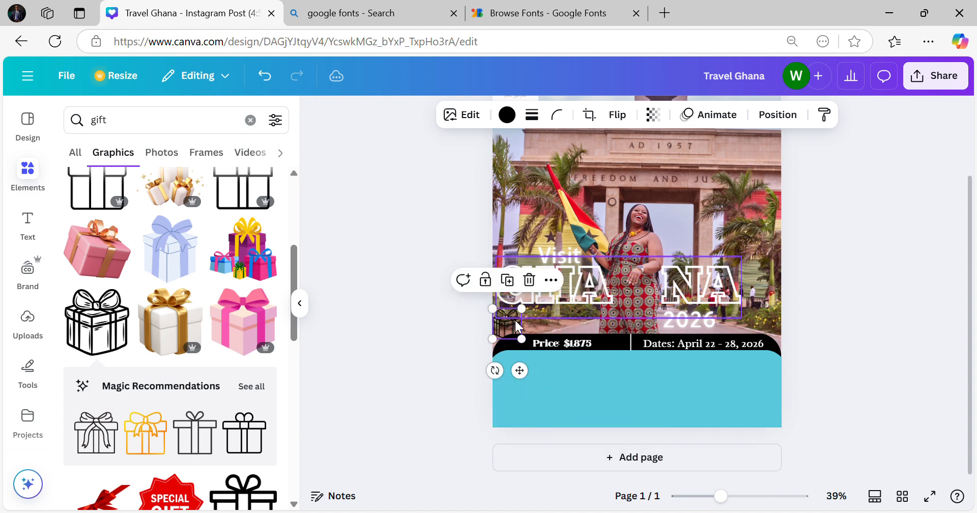
pyautogui.moveTo(520, 371); pyautogui.dragTo(534, 424)
pyautogui.moveTo(536, 393); pyautogui.dragTo(515, 375)
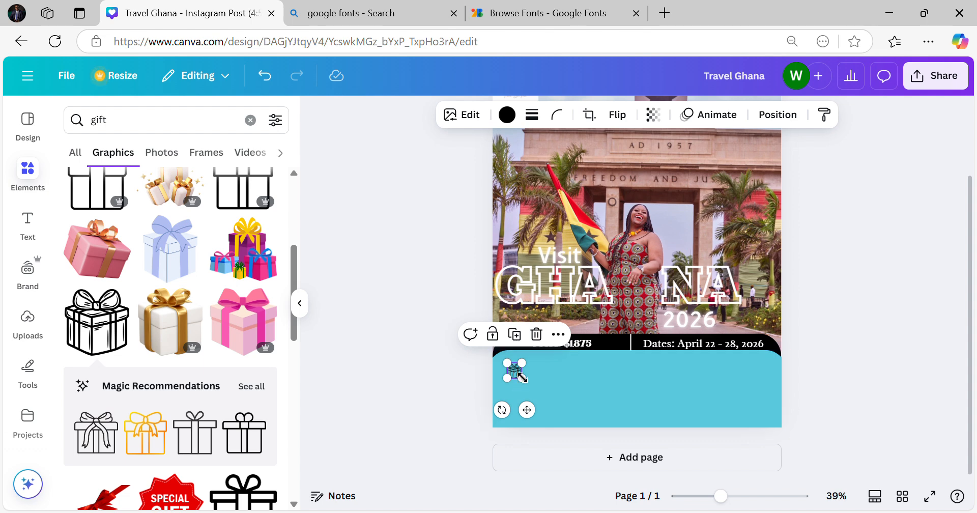
pyautogui.click(558, 389)
pyautogui.click(519, 371)
pyautogui.moveTo(528, 414); pyautogui.dragTo(526, 413)
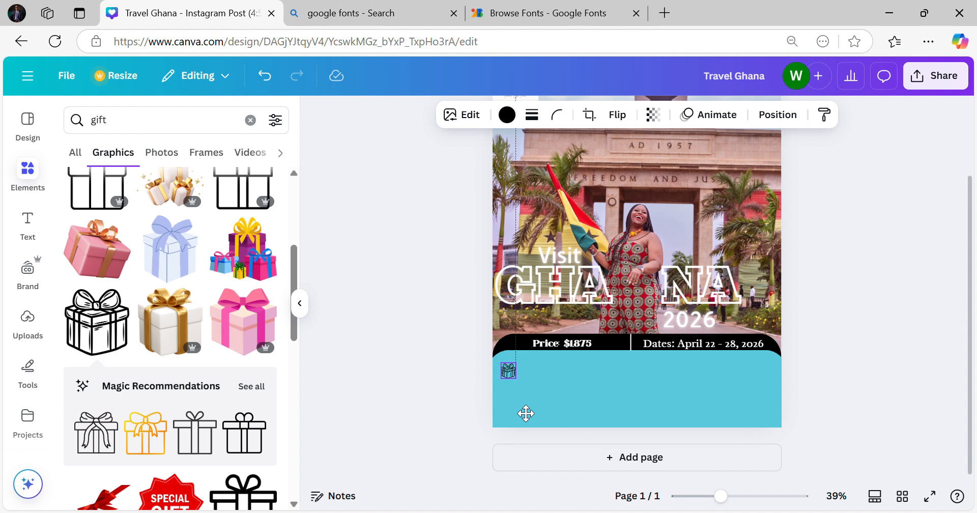
# - Try white and coral on the gift icon, and return it to black
pyautogui.click(507, 115)
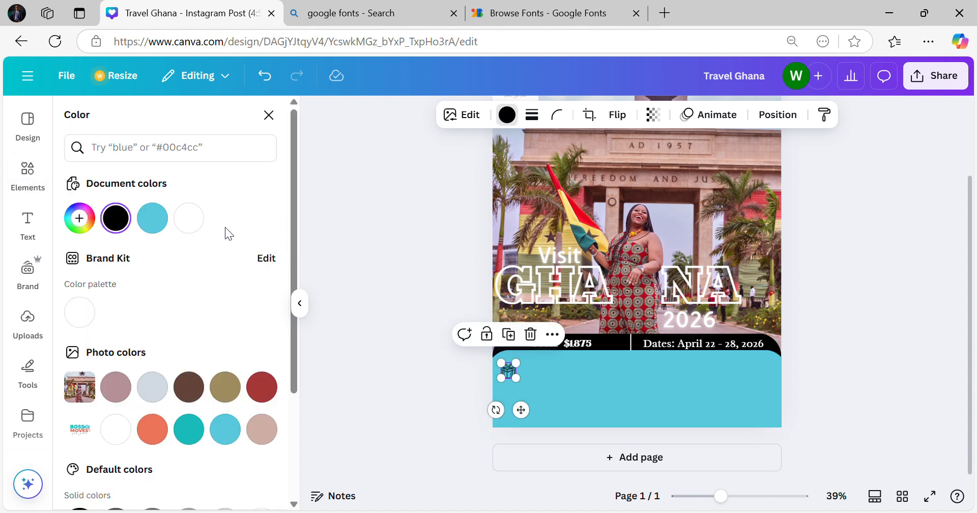
pyautogui.click(186, 220)
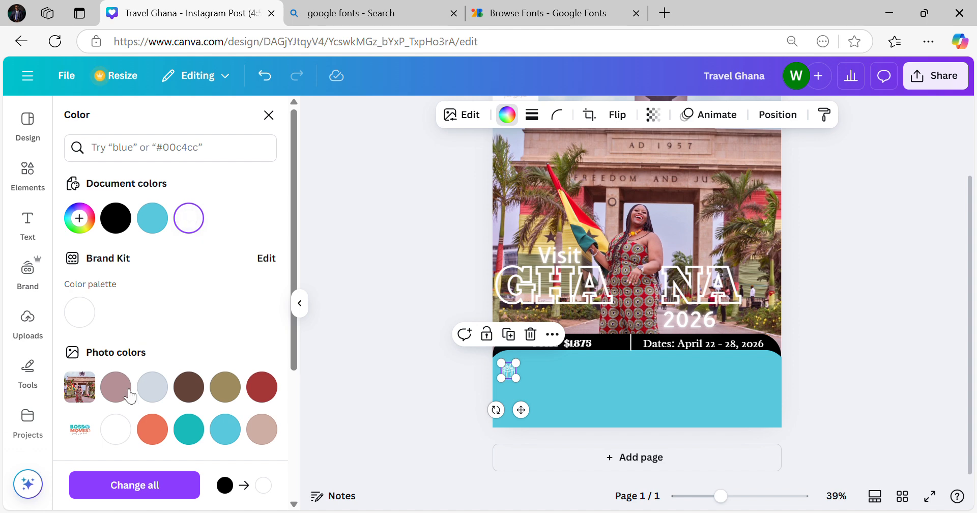
pyautogui.click(151, 440)
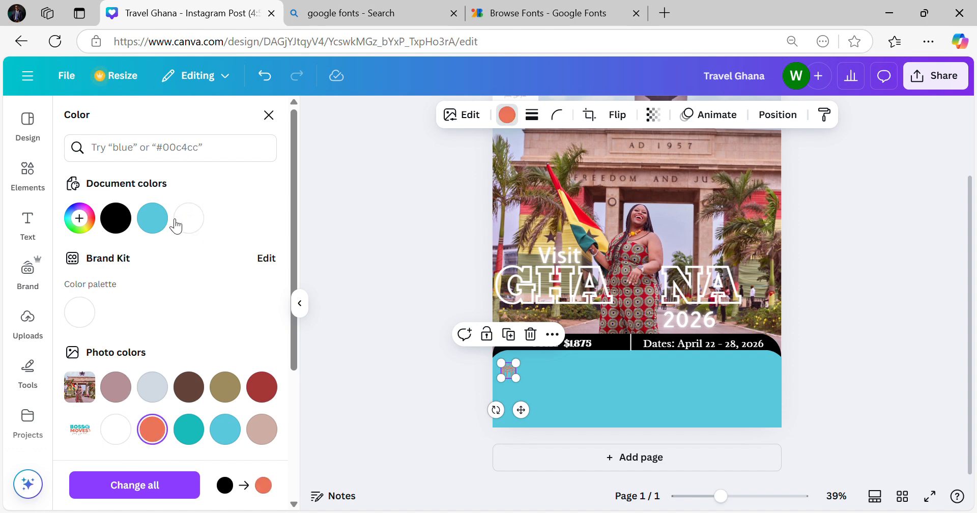
pyautogui.click(113, 231)
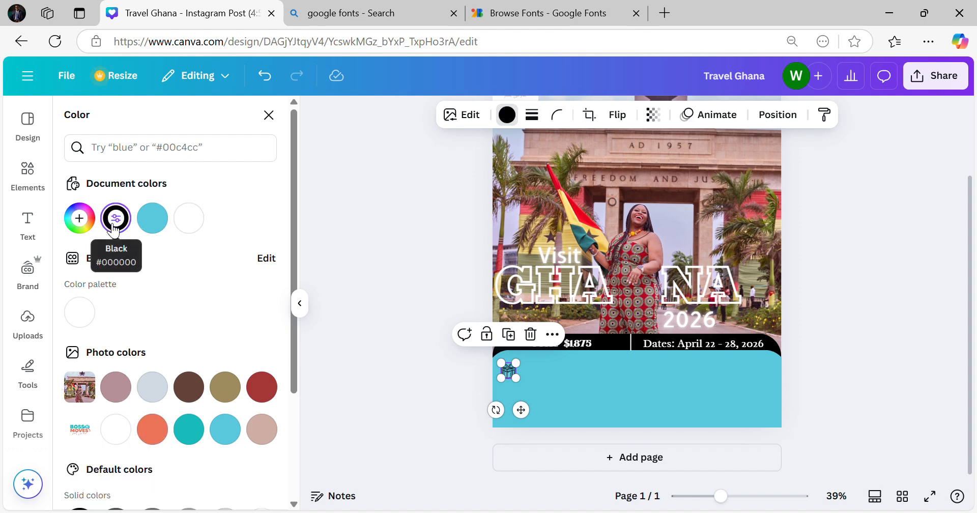
pyautogui.click(563, 383)
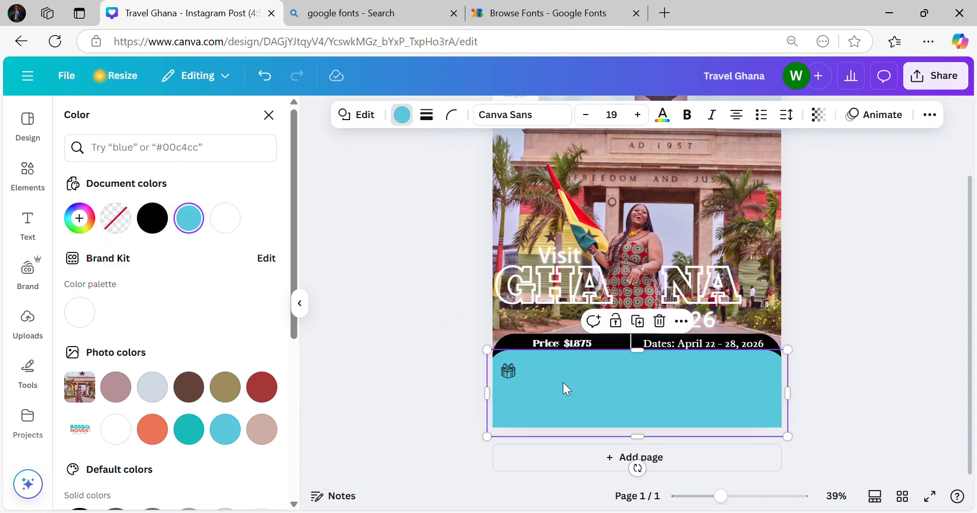
pyautogui.click(506, 371)
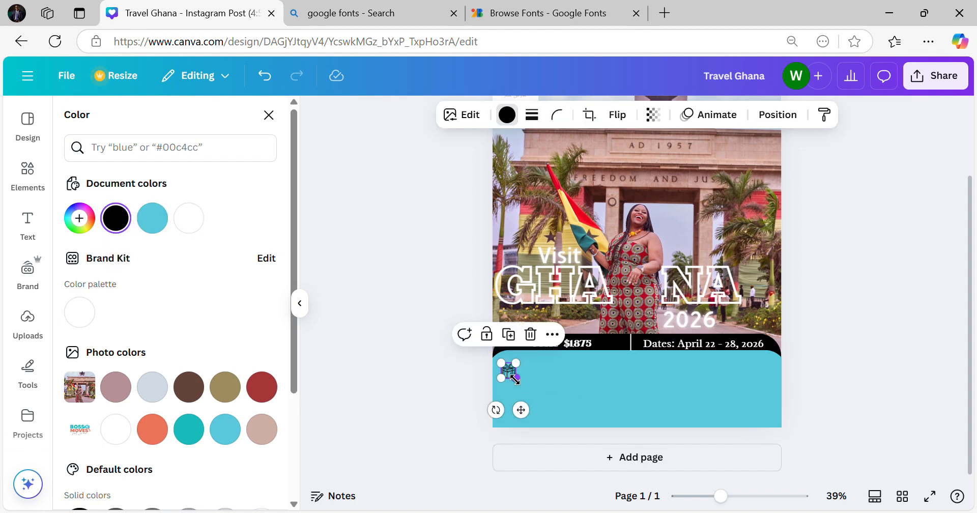
pyautogui.moveTo(515, 376); pyautogui.dragTo(512, 375)
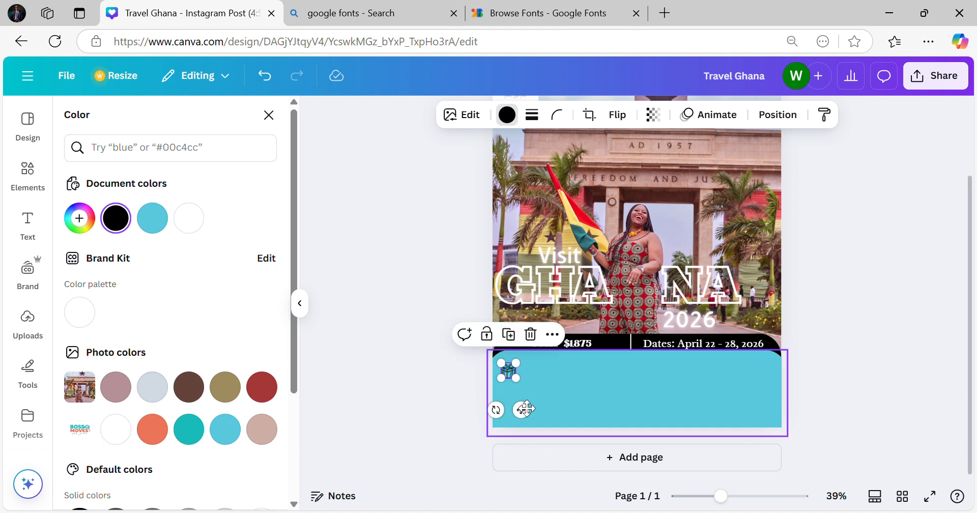
pyautogui.moveTo(521, 410); pyautogui.dragTo(521, 410)
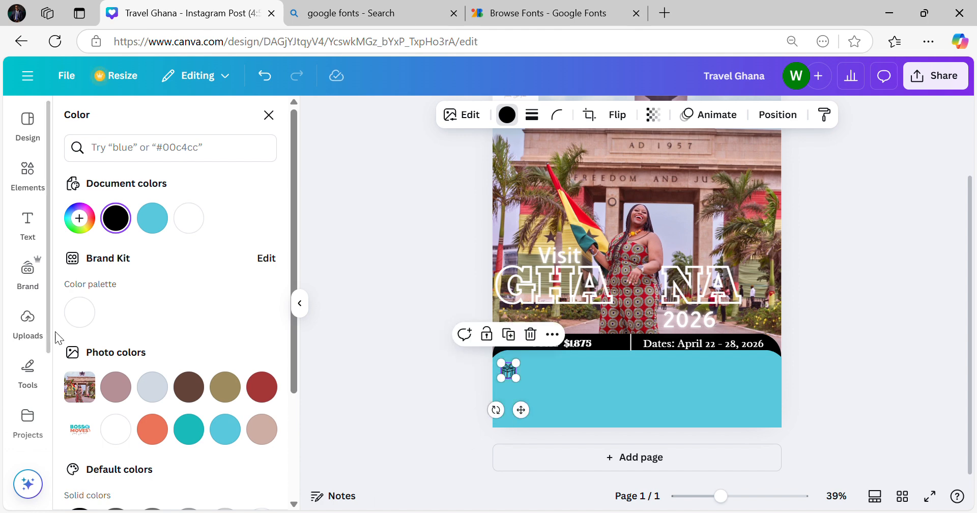
# - Add a subheading reading "Welcome Gift" in the blue panel beside the gift icon
pyautogui.click(28, 223)
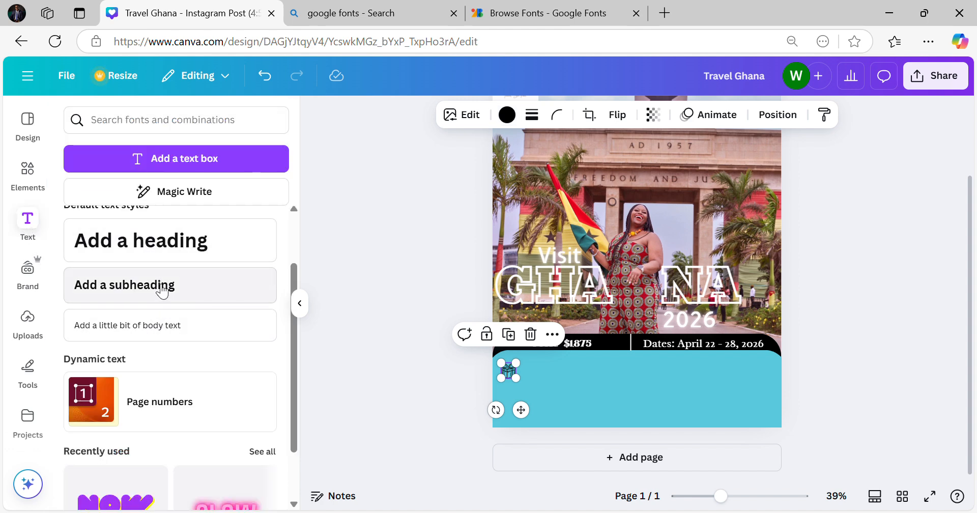
pyautogui.click(131, 291)
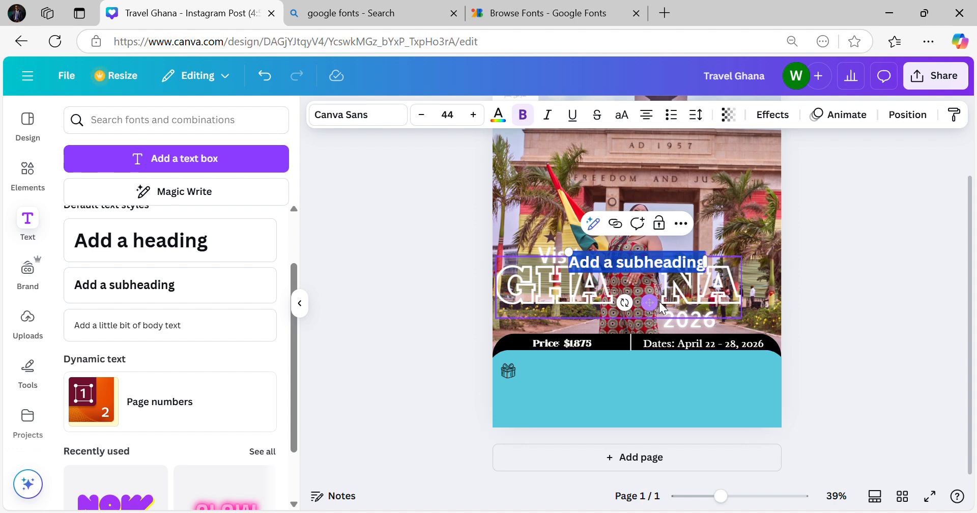
pyautogui.moveTo(650, 302); pyautogui.dragTo(607, 411)
pyautogui.write('Welcome')
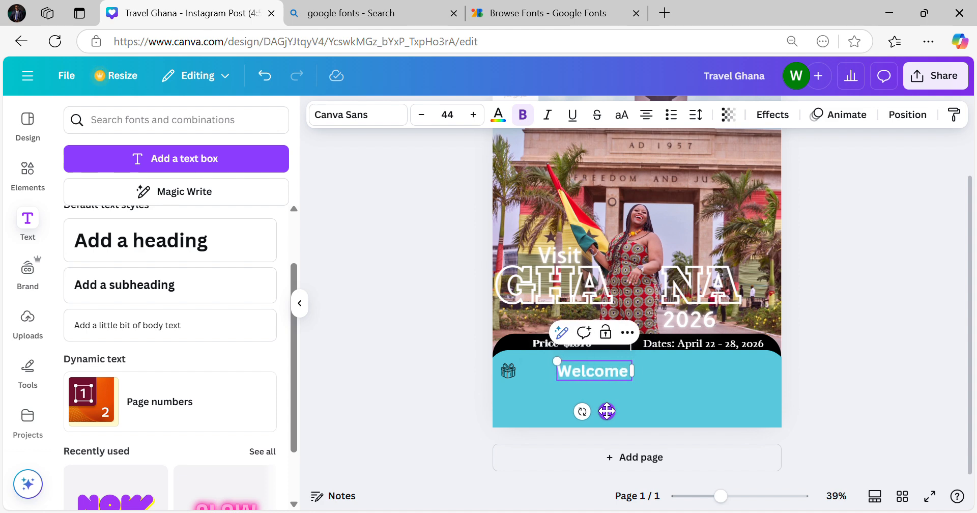
pyautogui.write(' Gift')
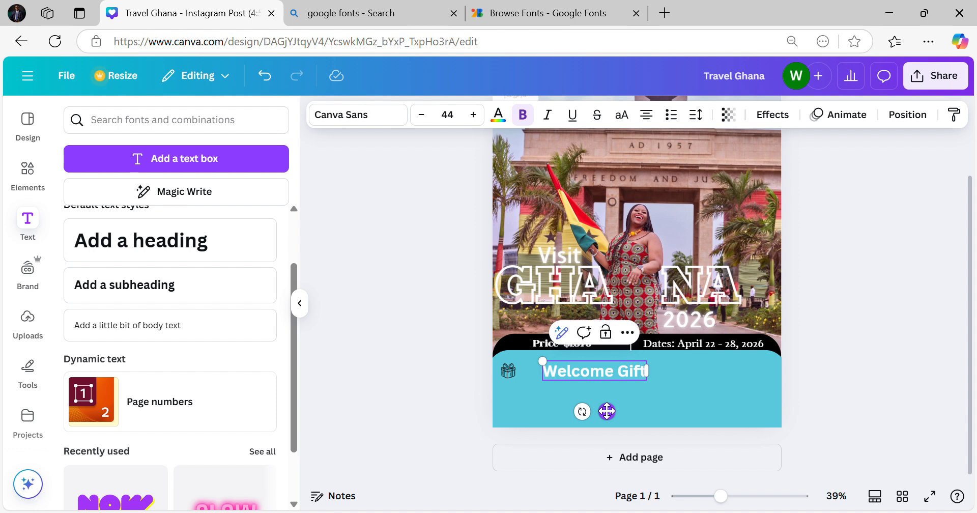
pyautogui.click(526, 403)
pyautogui.click(581, 367)
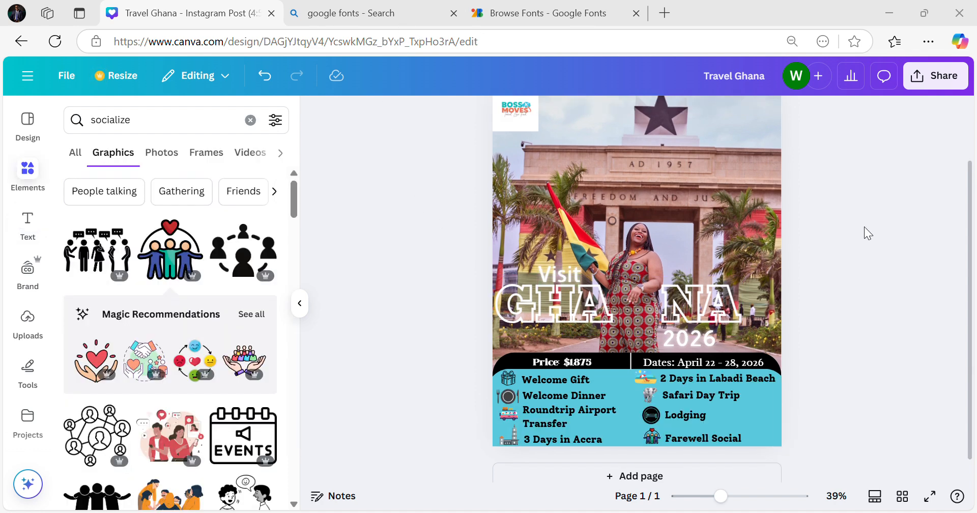
# - Review the whole post, checking the photo, the "Visit GHANA 2026" title and the icon list in the blue panel
pyautogui.scroll(2, 865, 227)
pyautogui.scroll(-3, 865, 227)
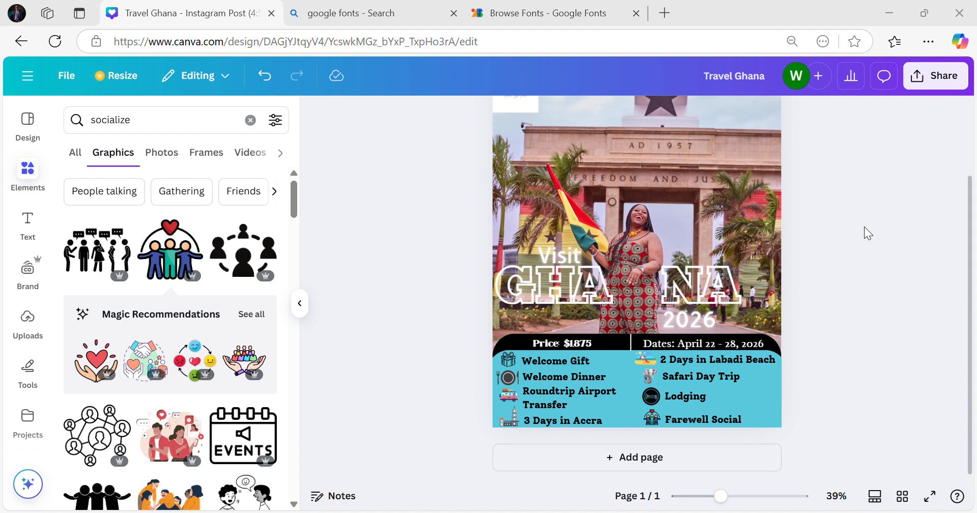
pyautogui.scroll(2, 821, 259)
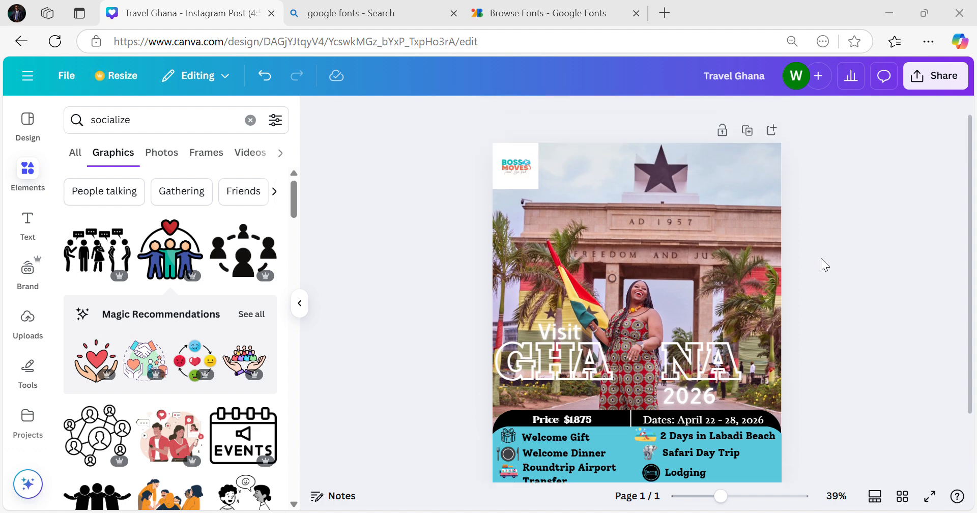
pyautogui.scroll(-2, 820, 258)
pyautogui.click(722, 164)
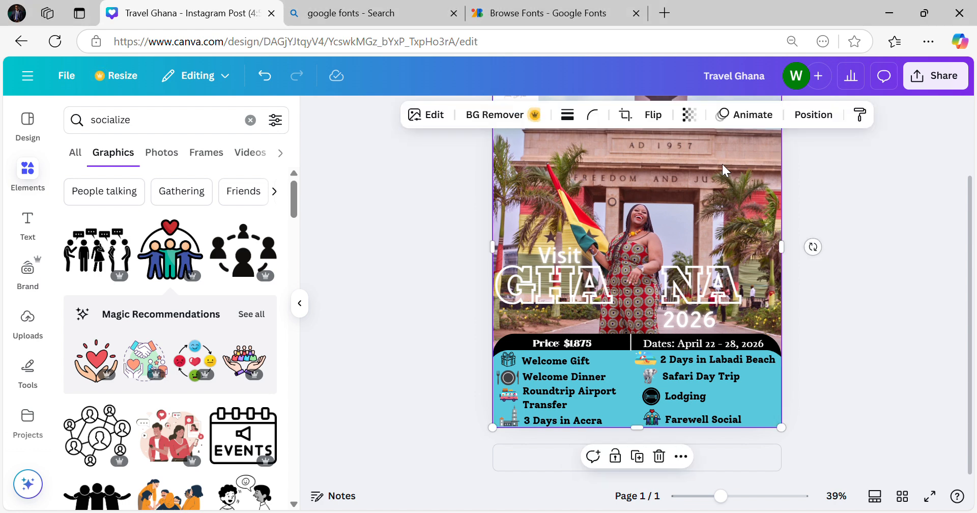
pyautogui.click(562, 284)
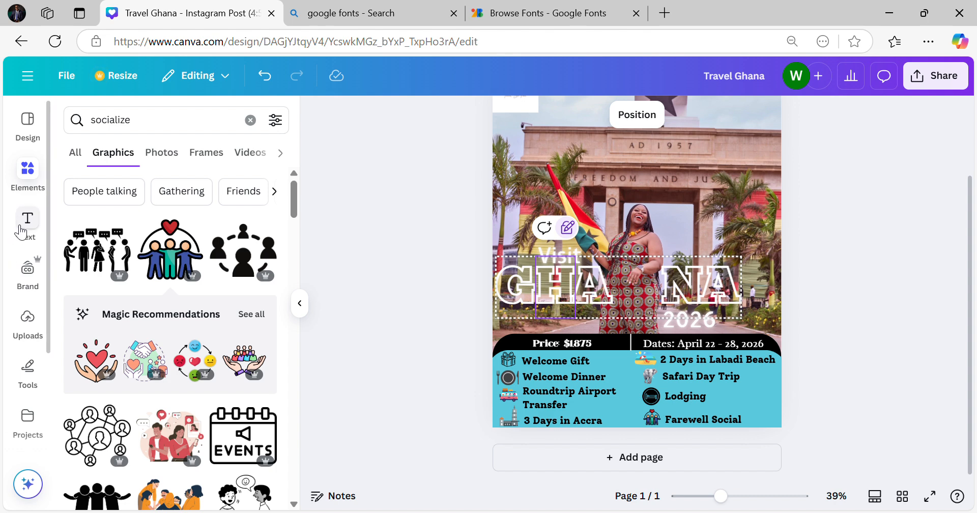
pyautogui.click(399, 245)
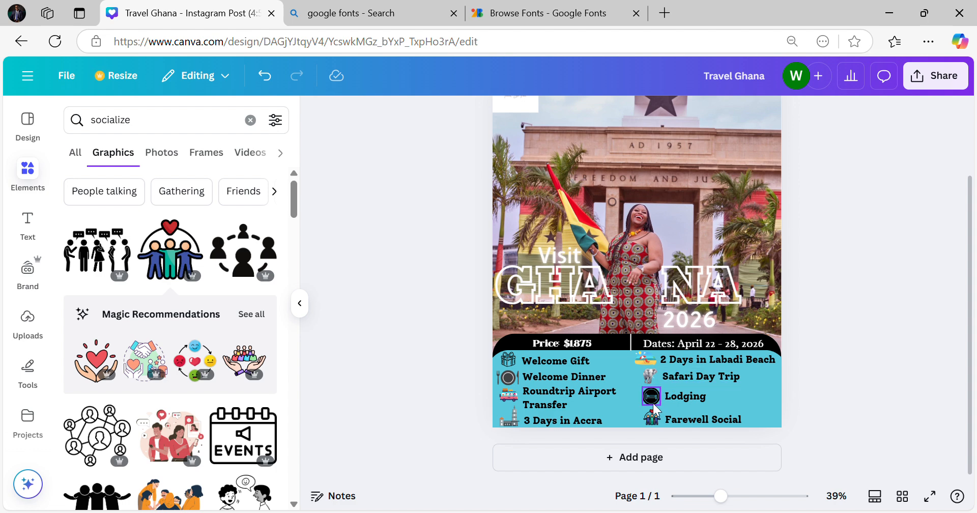
pyautogui.scroll(3, 560, 316)
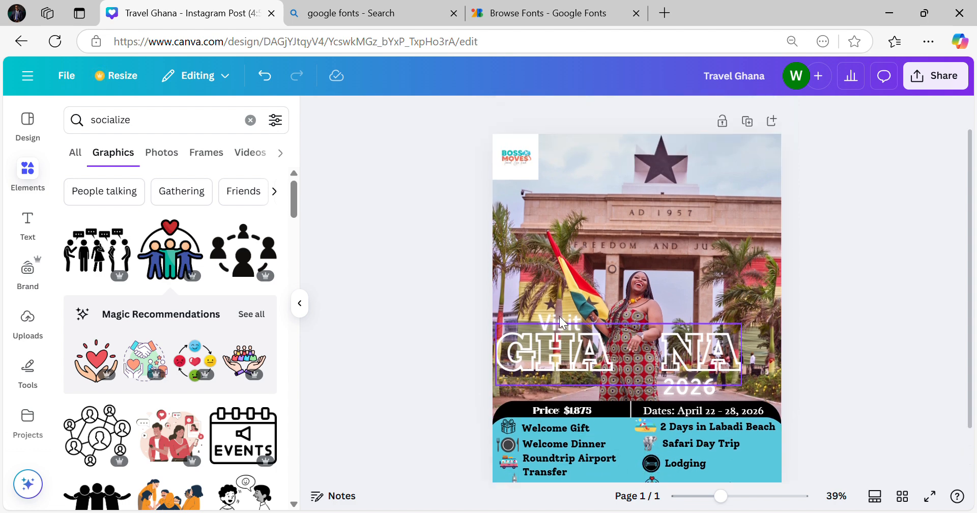
pyautogui.scroll(-2, 752, 239)
pyautogui.scroll(2, 752, 234)
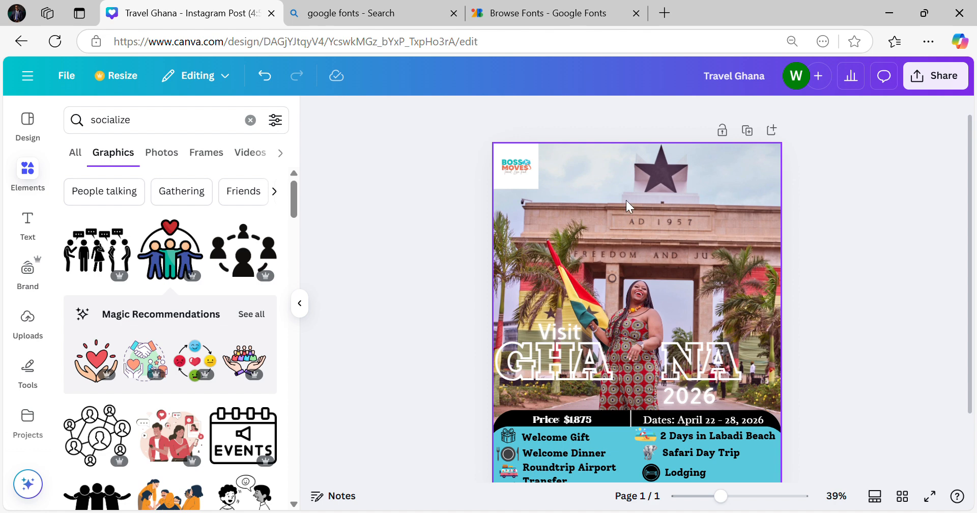
# - Shrink the Boss Moves logo slightly, keeping it in the upper-left corner of the page
pyautogui.click(522, 175)
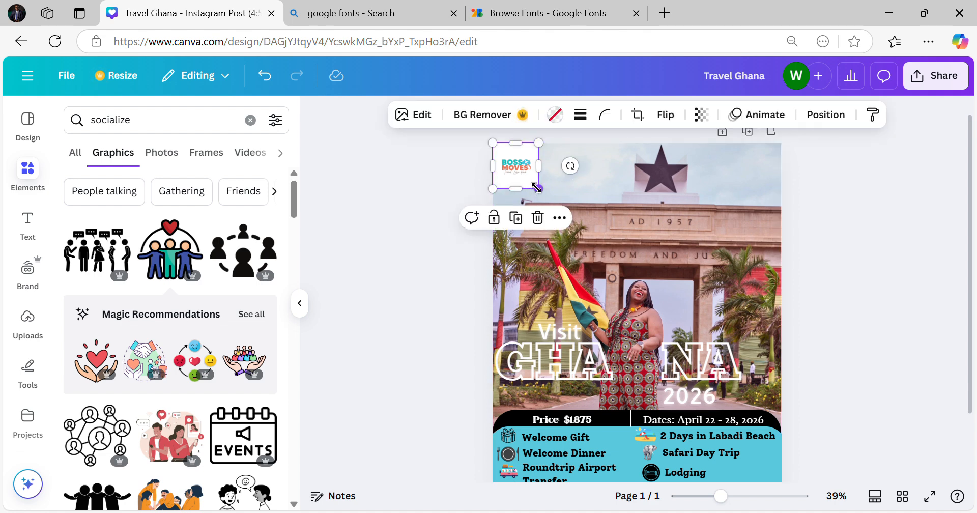
pyautogui.moveTo(539, 189); pyautogui.dragTo(532, 180)
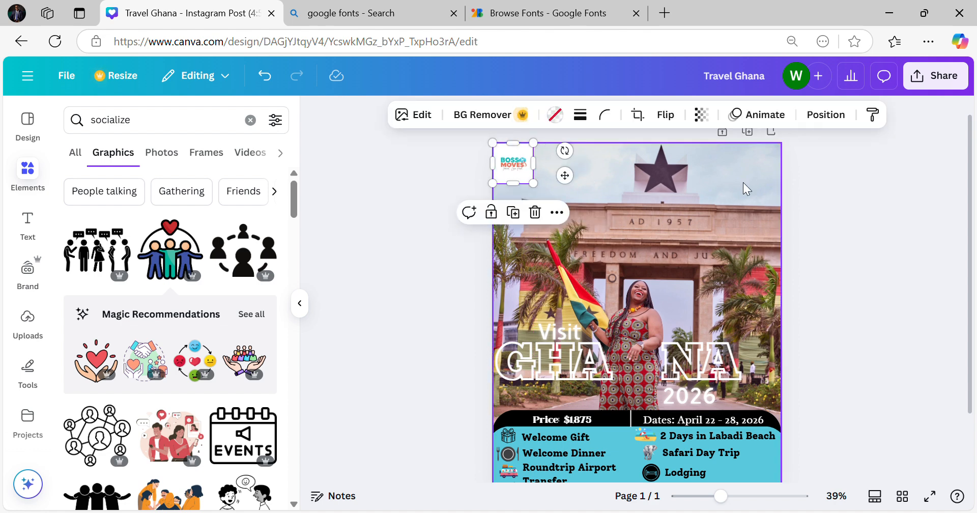
pyautogui.click(854, 204)
# - Check the overall layout of the post from the resized logo down to the blue panel
pyautogui.scroll(-3, 830, 204)
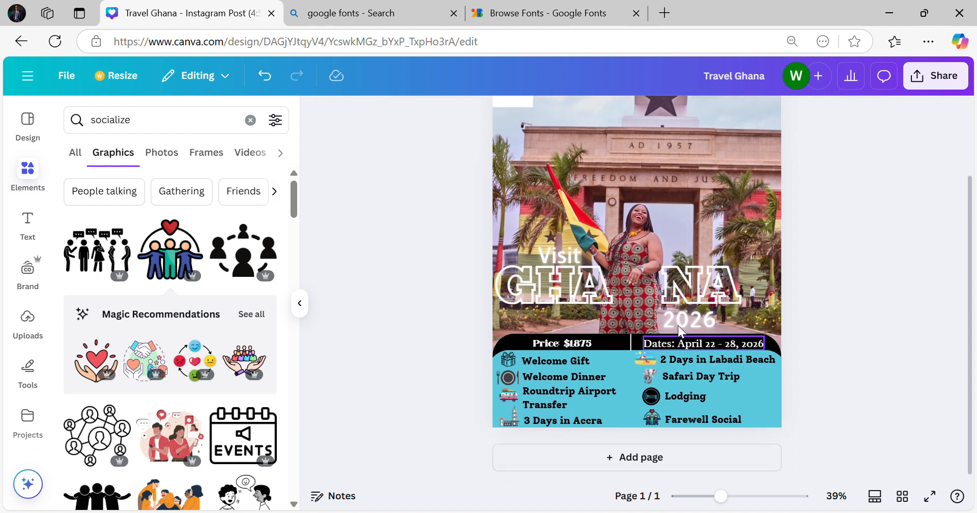
pyautogui.scroll(3, 688, 167)
pyautogui.scroll(-3, 688, 174)
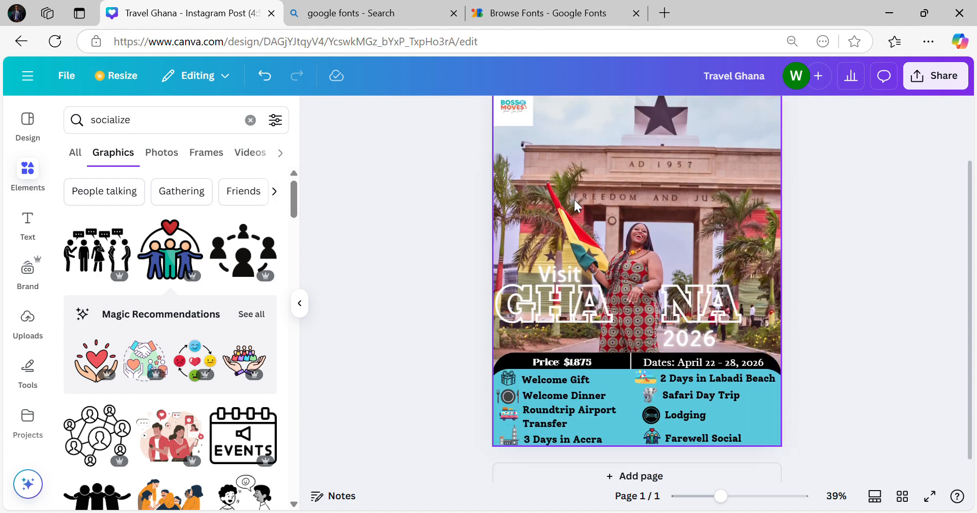
pyautogui.scroll(3, 594, 198)
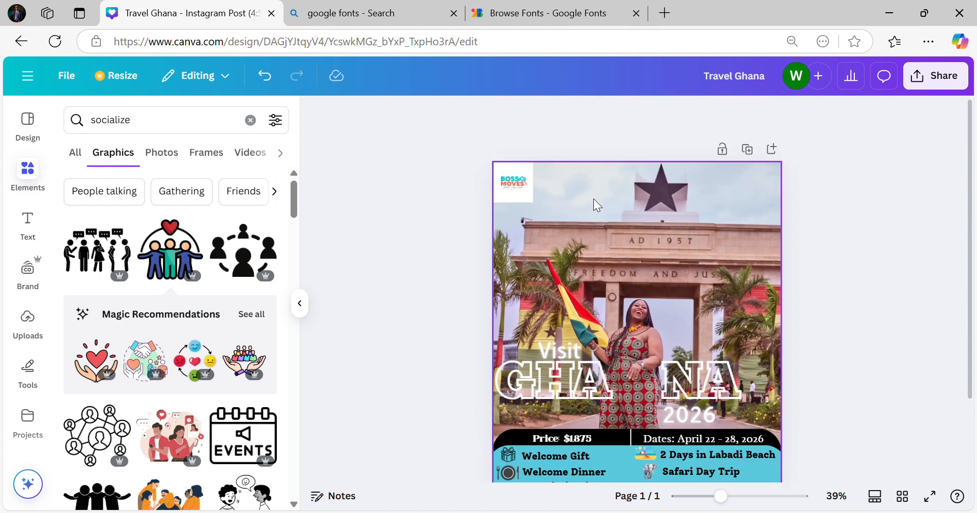
pyautogui.scroll(-3, 594, 198)
pyautogui.scroll(3, 594, 198)
pyautogui.scroll(-3, 605, 195)
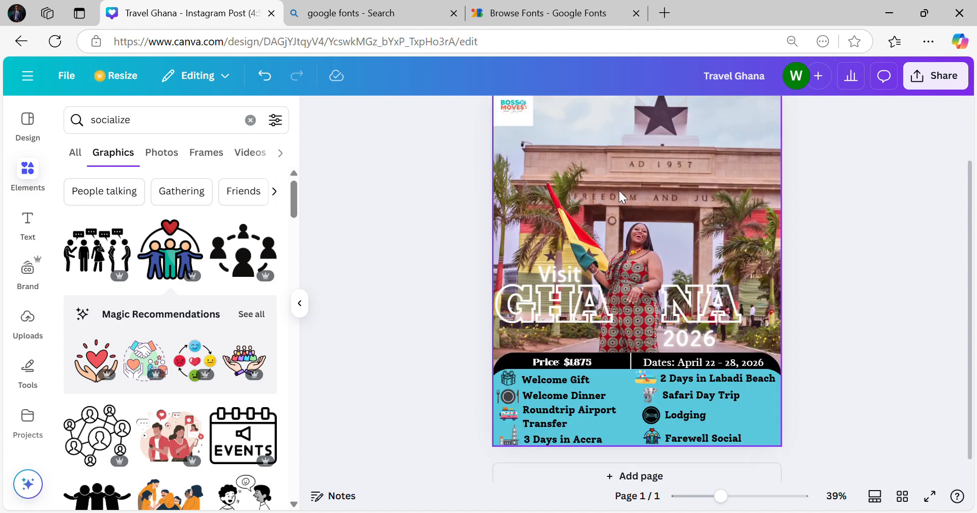
# - Examine the design's sharing options, including the public view link and the full list of ways to publish
pyautogui.click(932, 80)
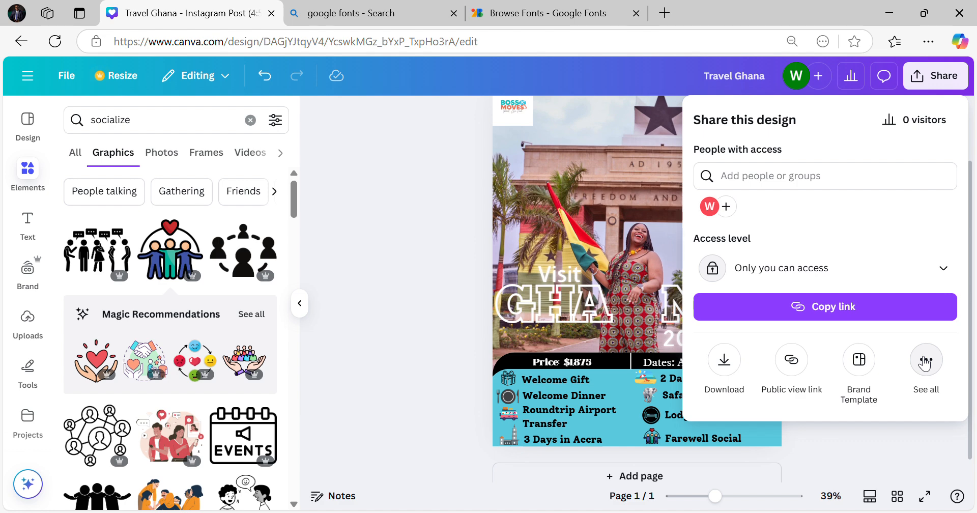
pyautogui.click(790, 361)
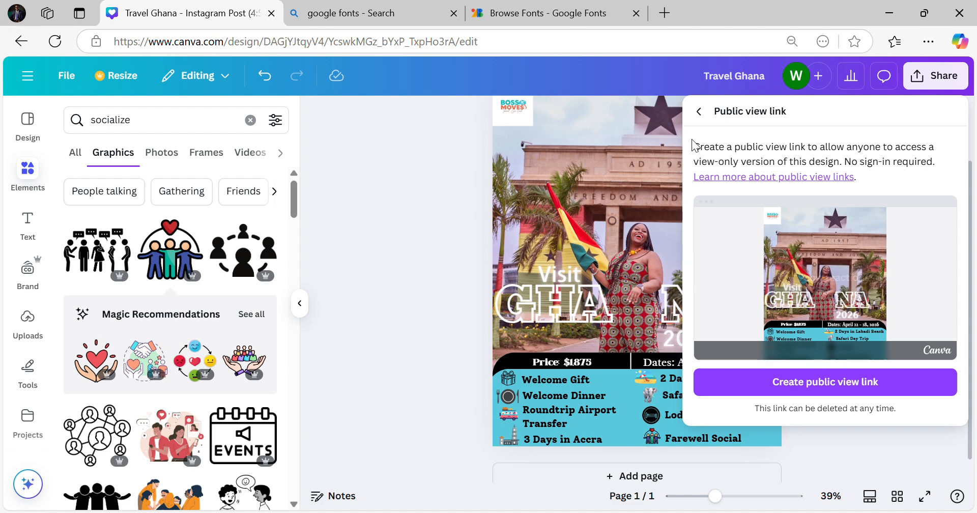
pyautogui.click(699, 113)
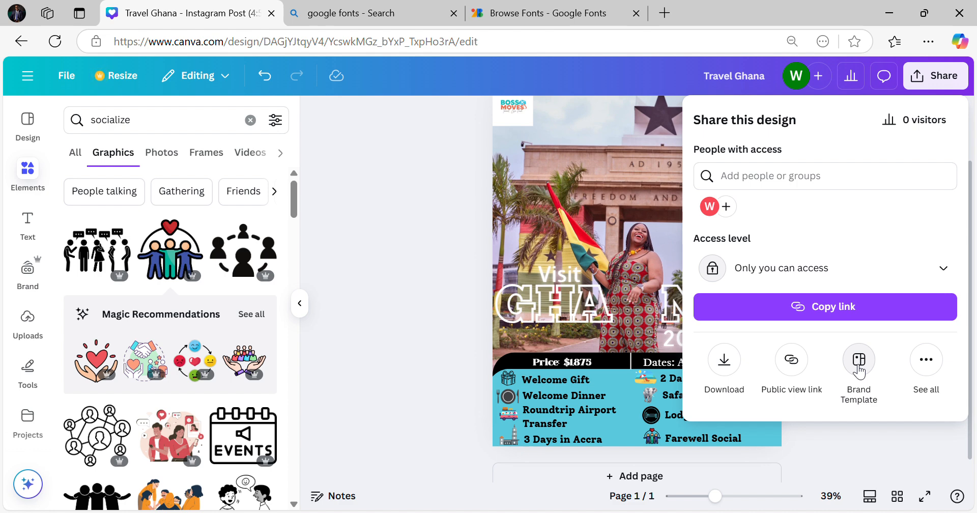
pyautogui.click(927, 361)
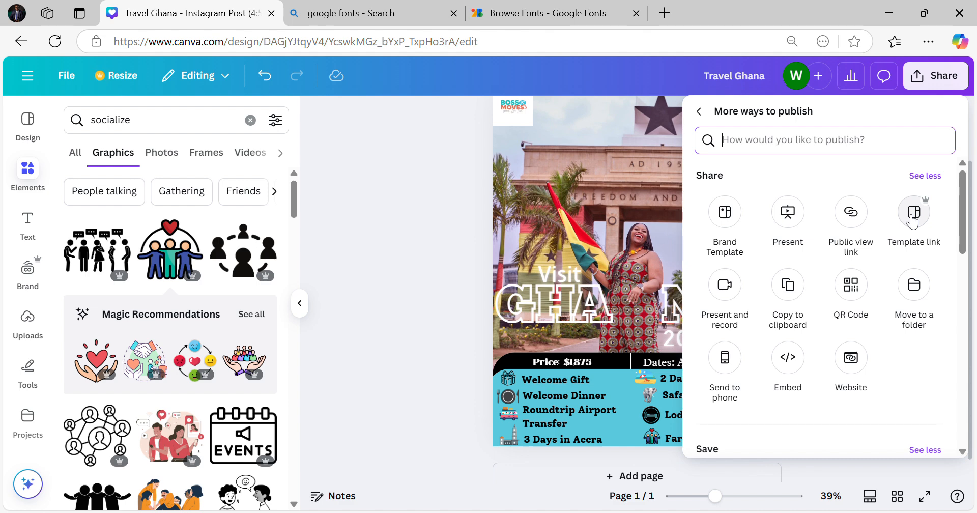
pyautogui.scroll(-3, 912, 219)
pyautogui.scroll(3, 910, 218)
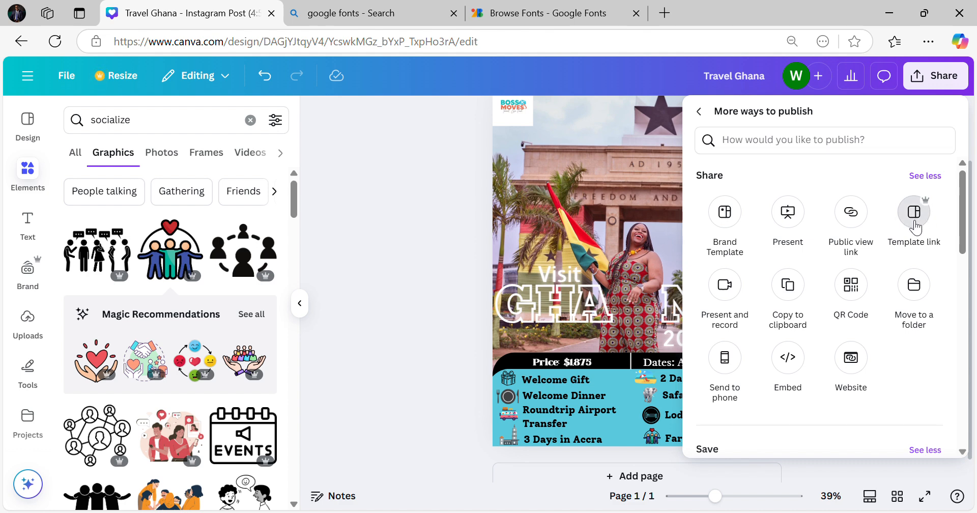
# - Create a public template link for the design and return to the full list of publishing options
pyautogui.click(915, 221)
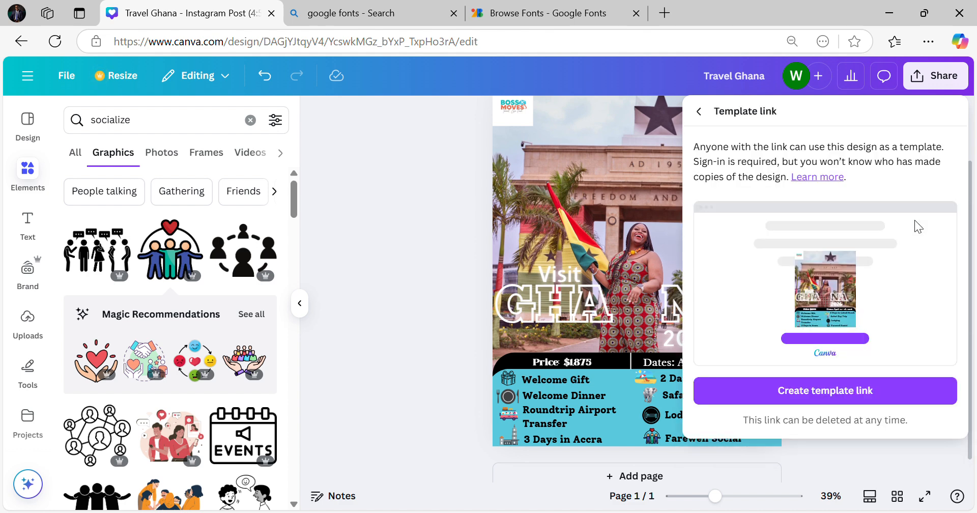
pyautogui.click(811, 392)
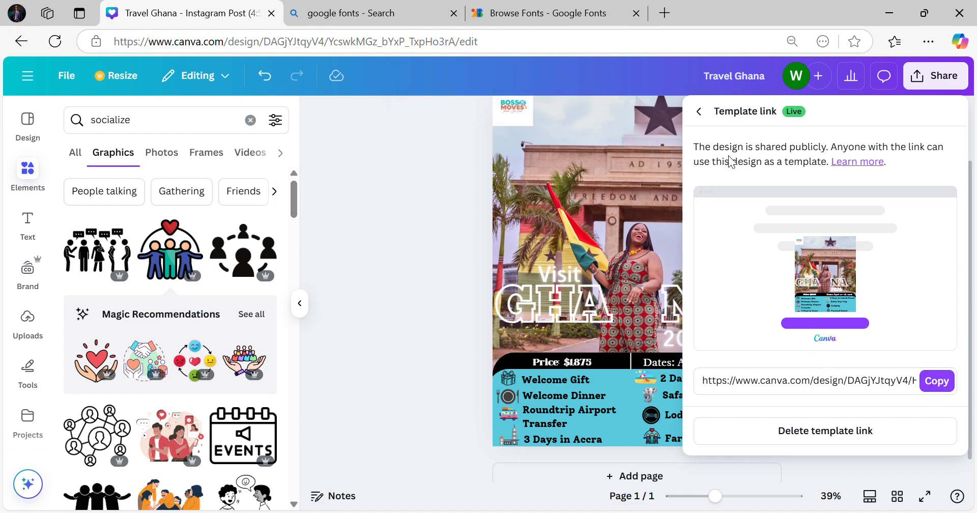
pyautogui.click(701, 112)
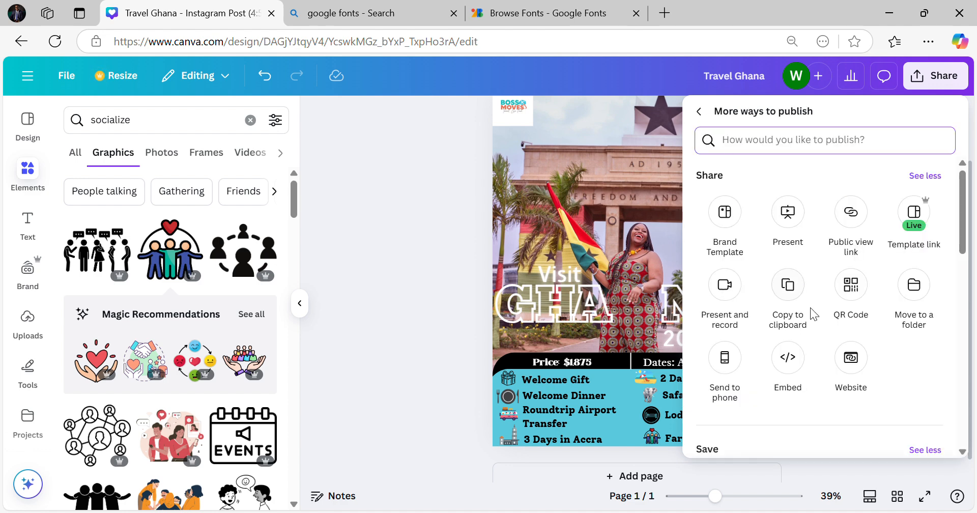
# - Examine the remaining publishing options, covering the save, social, messaging and design categories
pyautogui.scroll(-5, 817, 322)
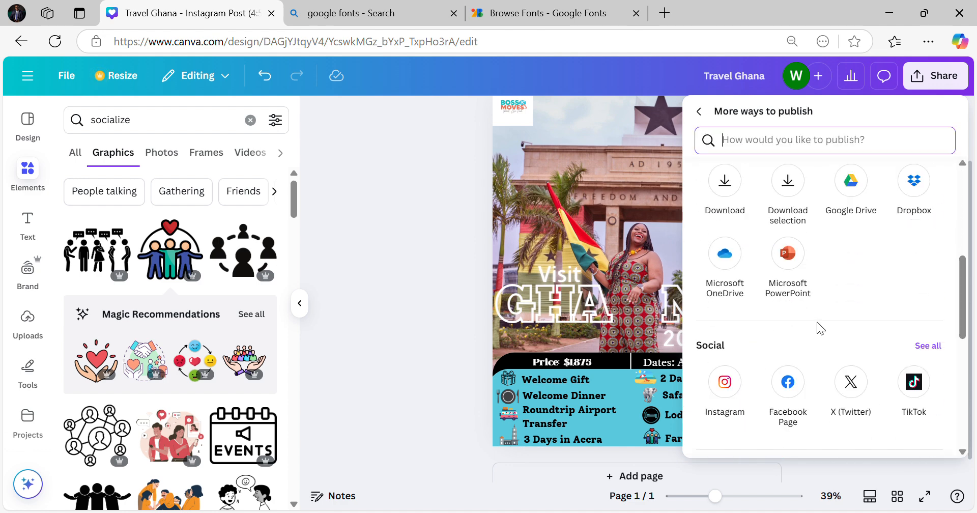
pyautogui.scroll(-3, 817, 322)
pyautogui.scroll(2, 762, 326)
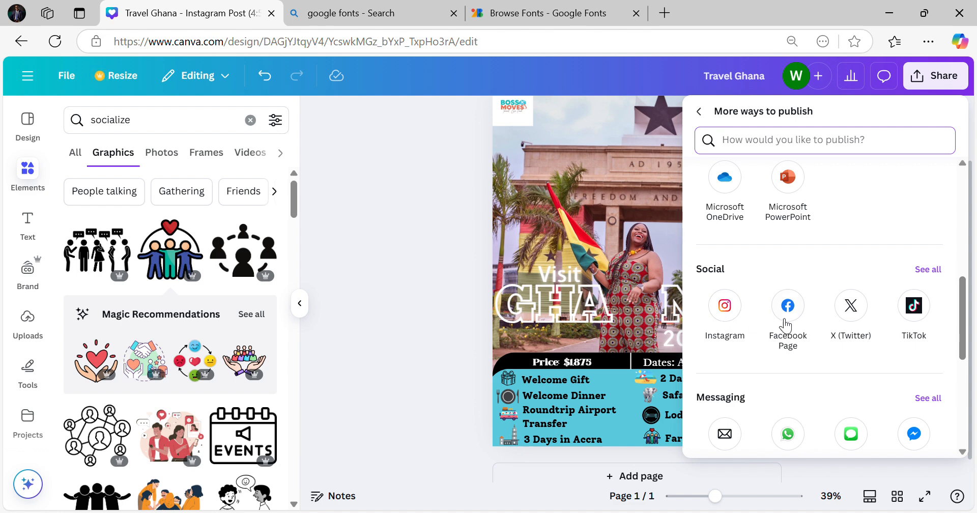
pyautogui.scroll(-1, 829, 319)
pyautogui.scroll(-2, 828, 316)
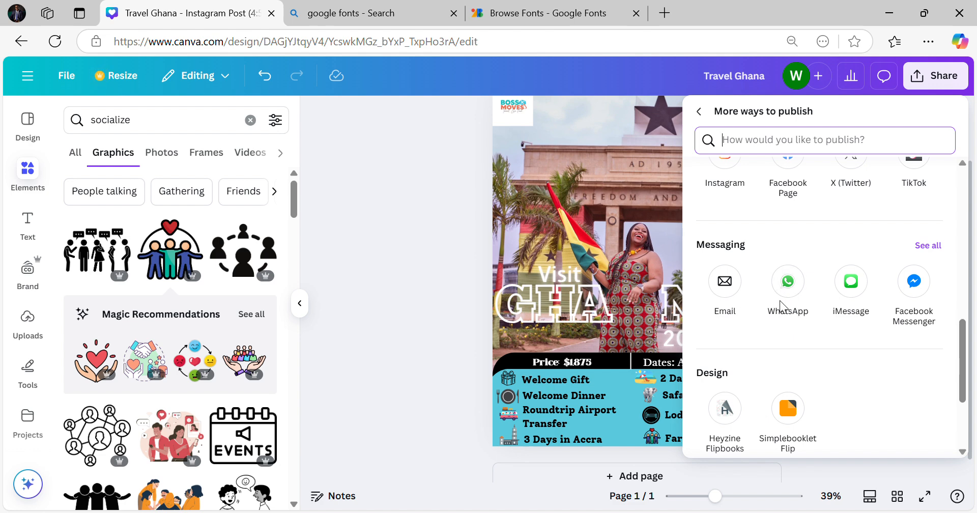
pyautogui.scroll(-2, 782, 307)
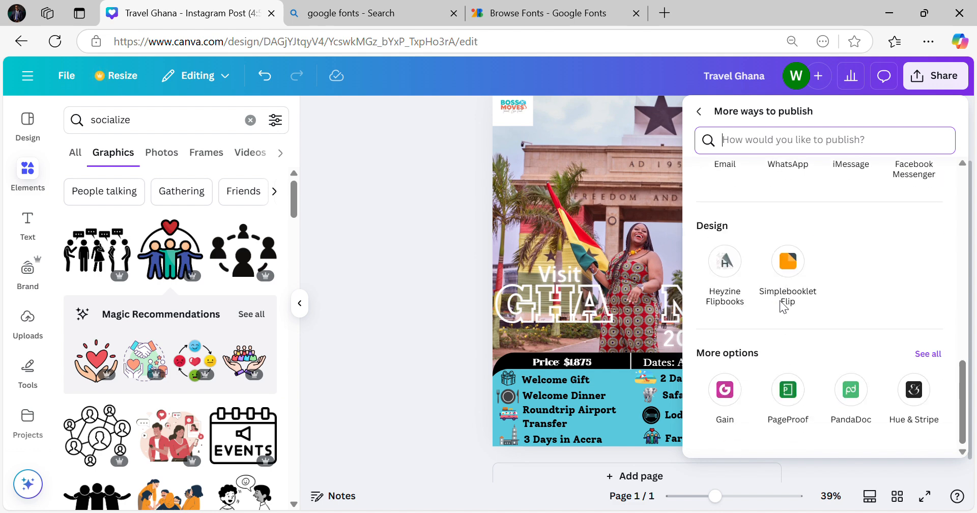
pyautogui.scroll(8, 863, 355)
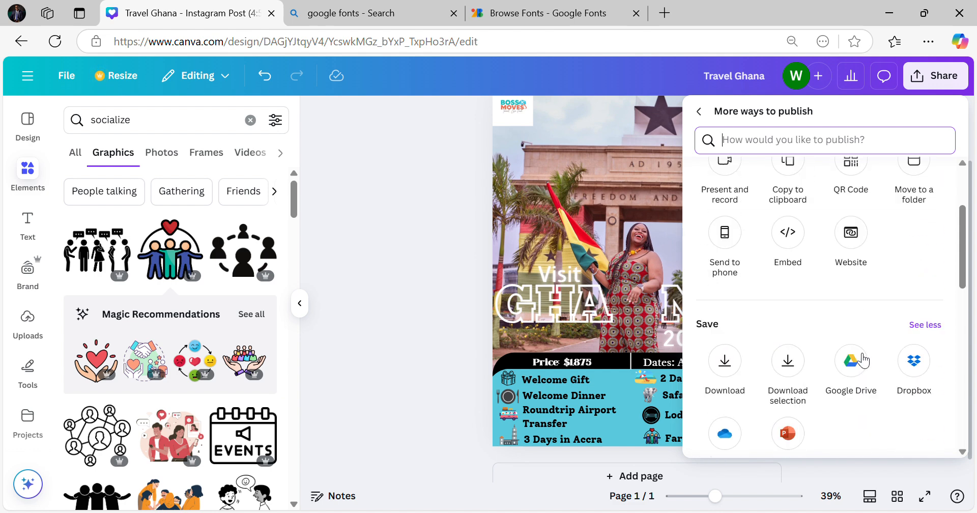
pyautogui.scroll(-1, 814, 346)
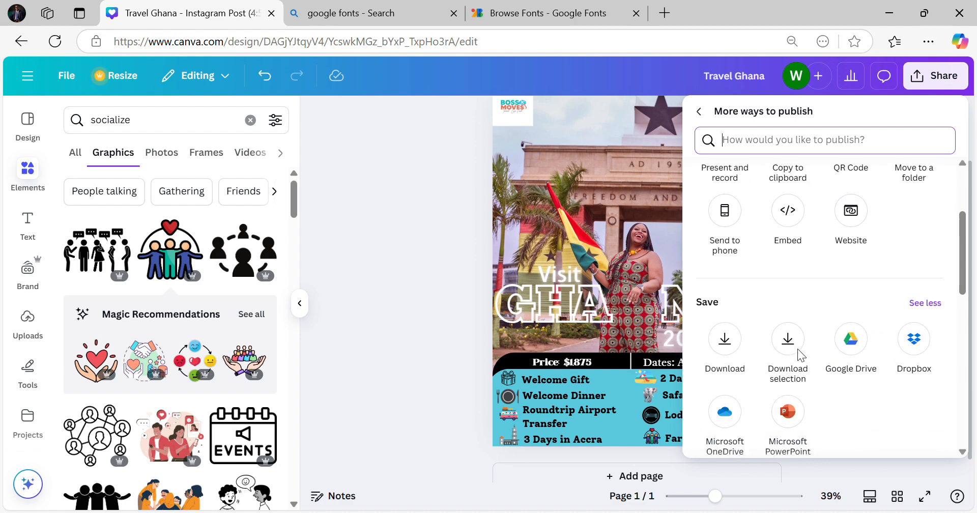
# - Open the design's download settings and review the available file types, from JPG to PPTX
pyautogui.click(726, 341)
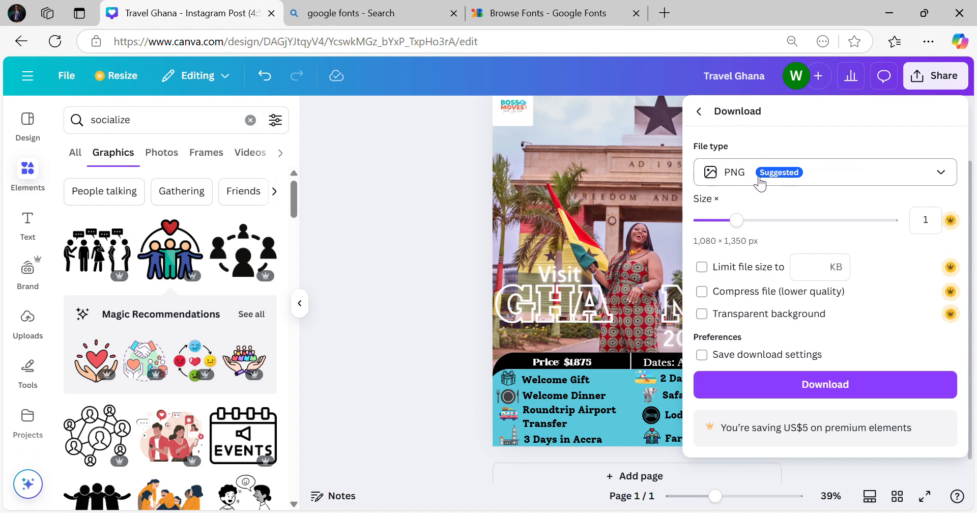
pyautogui.click(939, 178)
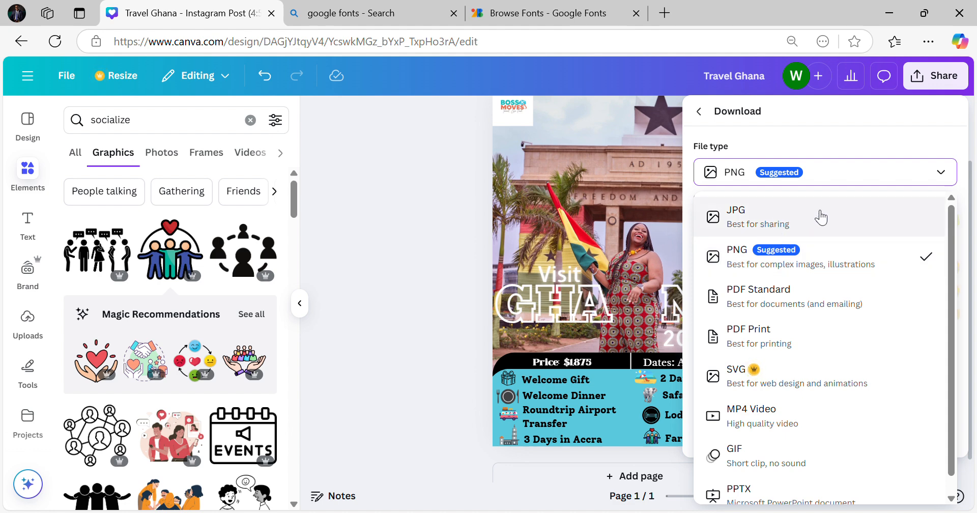
pyautogui.scroll(-1, 817, 254)
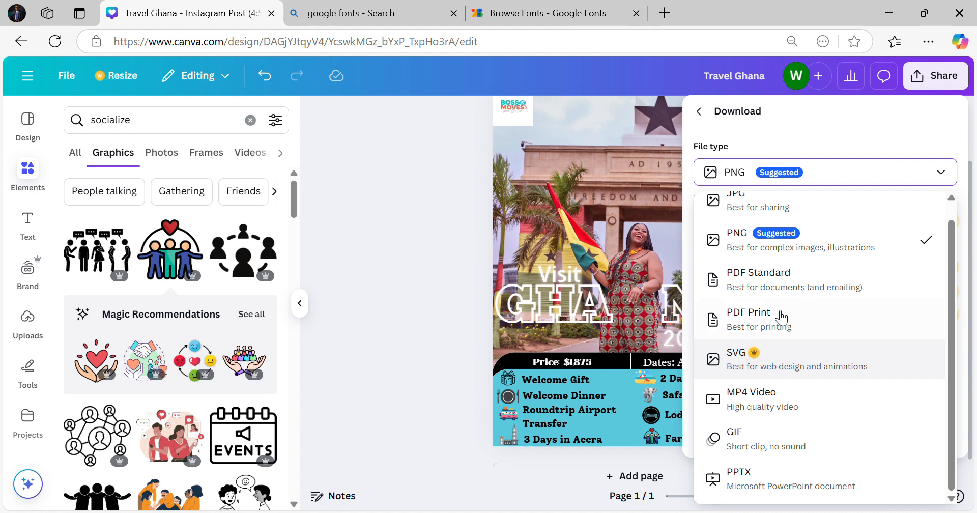
pyautogui.scroll(1, 787, 283)
pyautogui.click(863, 134)
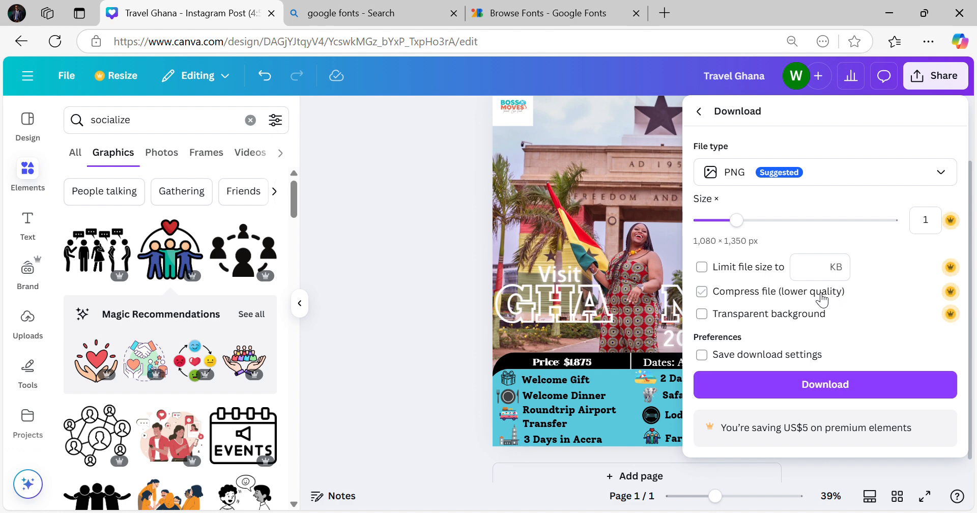
# - Download the post as a PNG at 1,080 × 1,350 px and open the saved Travel Ghana.png in a maximized viewer
pyautogui.click(715, 294)
pyautogui.click(730, 318)
pyautogui.click(808, 316)
pyautogui.click(763, 356)
pyautogui.click(838, 386)
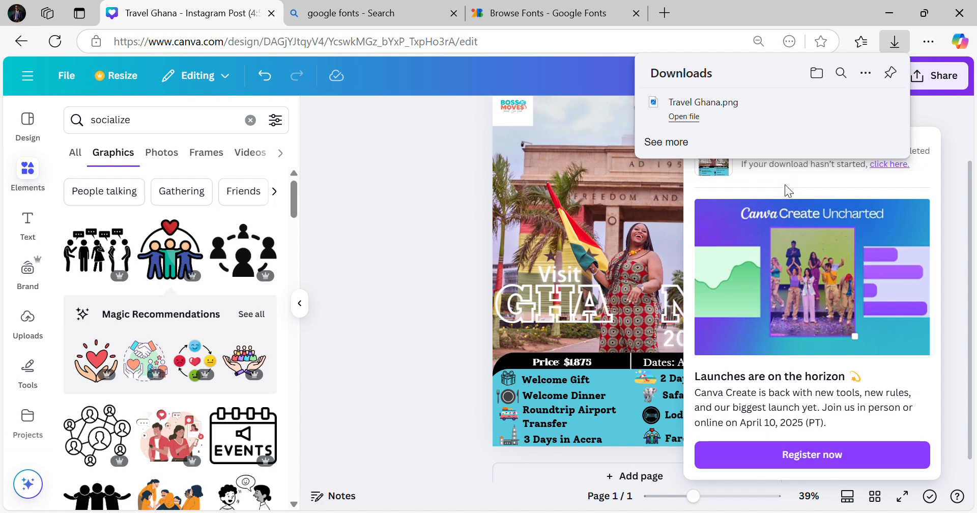
pyautogui.click(720, 107)
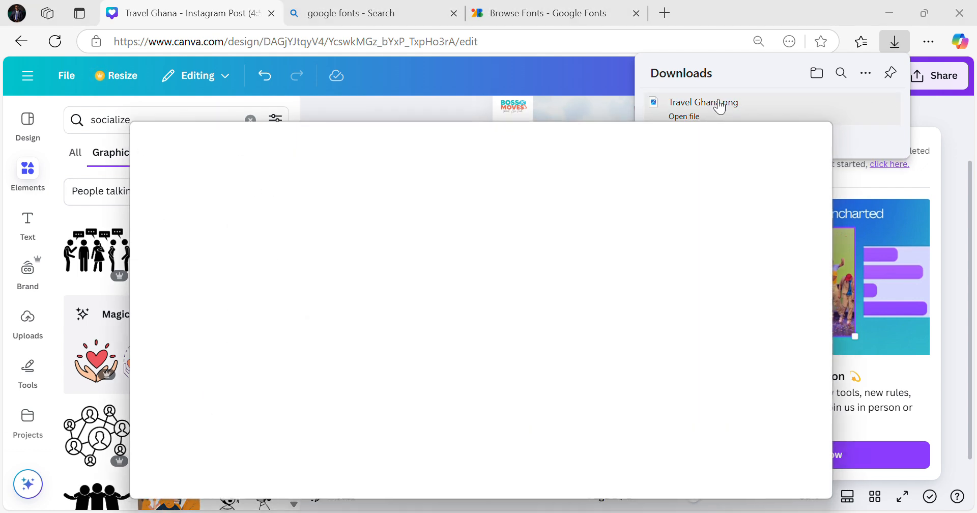
pyautogui.click(787, 135)
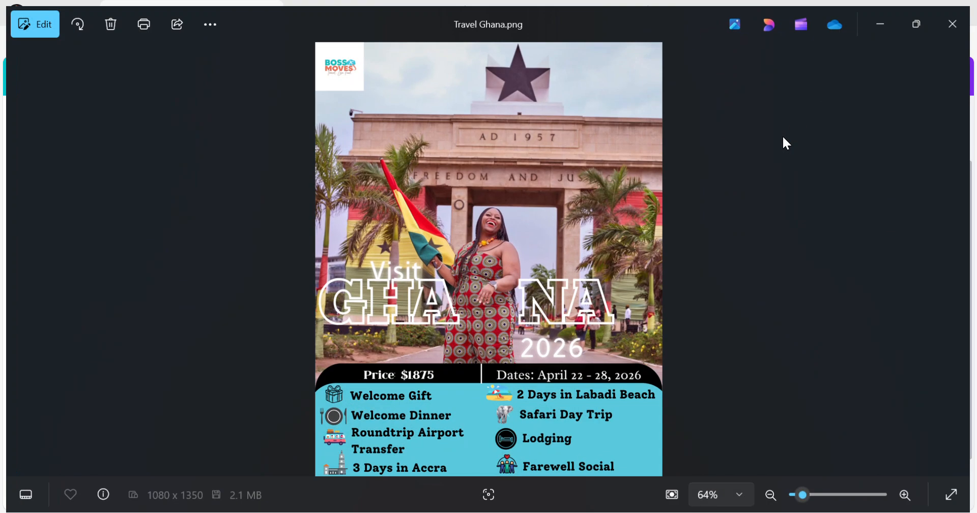